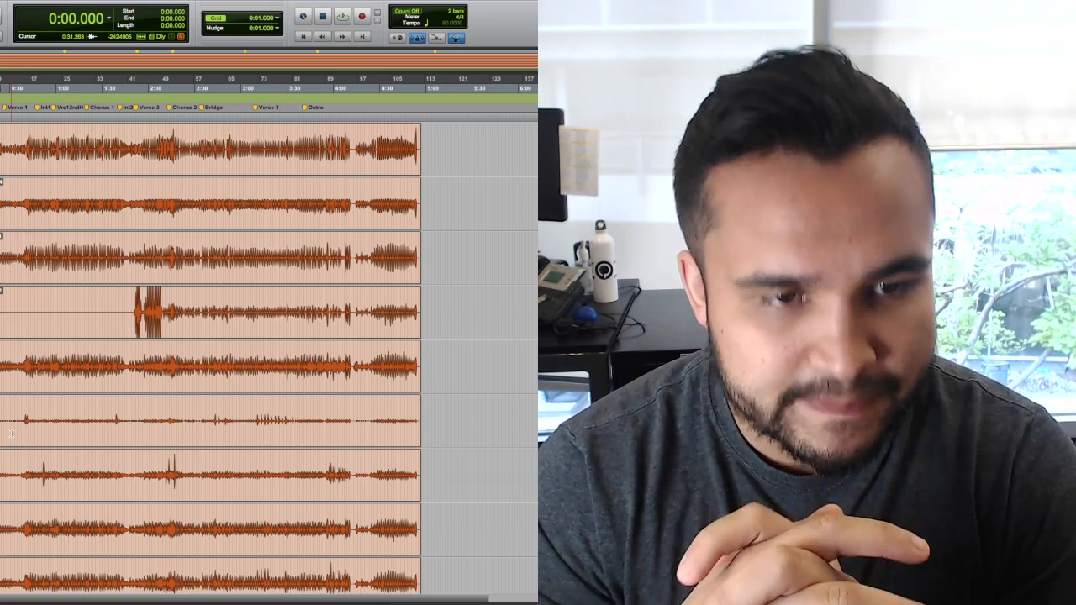
Look over the drum, bass and Music Out tracks in the session.
{"action": "key", "text": "ctrl+Down"}
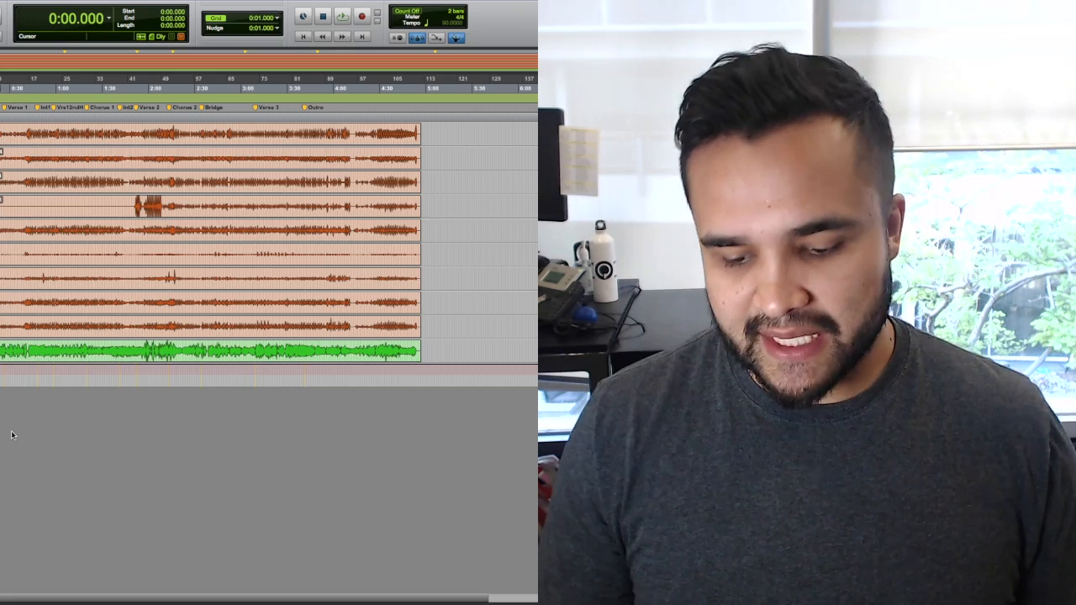
{"action": "key", "text": "ctrl+Up"}
{"action": "scroll", "coordinate": [11, 433], "scroll_direction": "down", "scroll_amount": 3}
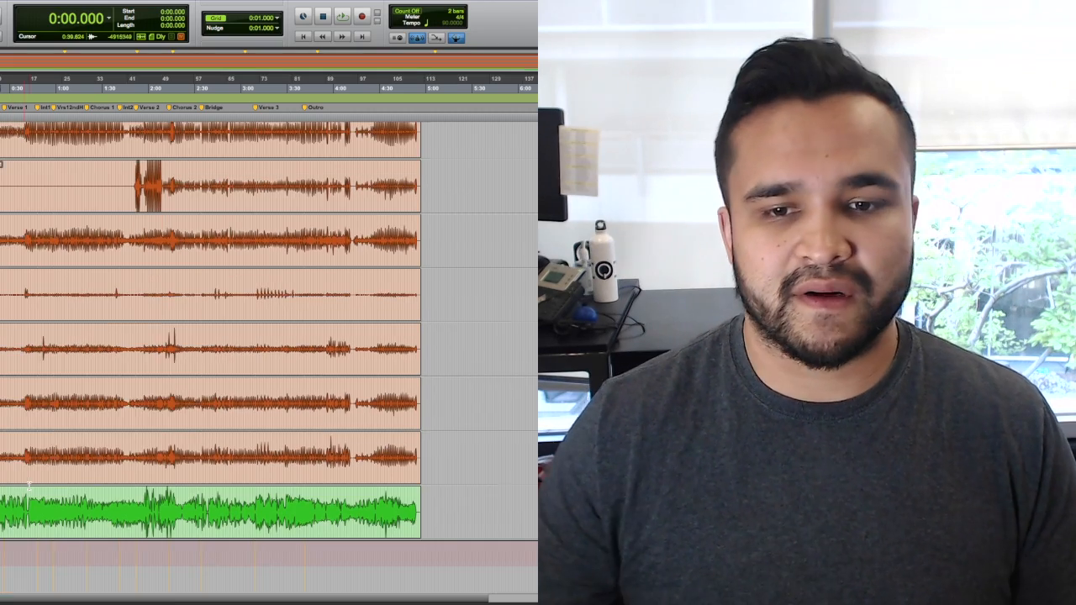
{"action": "scroll", "coordinate": [30, 486], "scroll_direction": "up", "scroll_amount": 3}
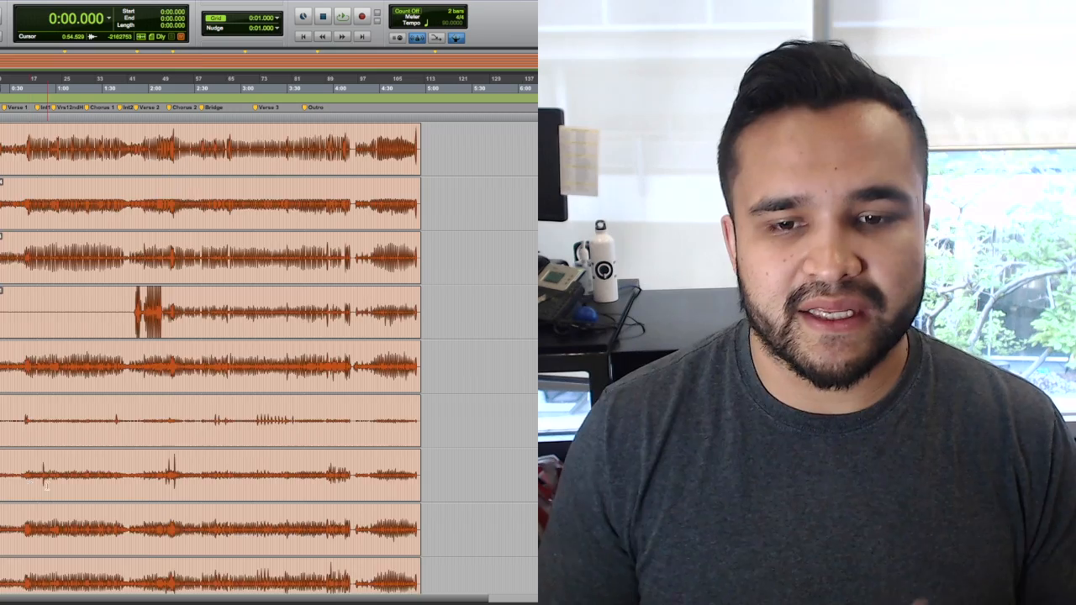
{"action": "scroll", "coordinate": [47, 494], "scroll_direction": "down", "scroll_amount": 3}
{"action": "scroll", "coordinate": [47, 494], "scroll_direction": "up", "scroll_amount": 3}
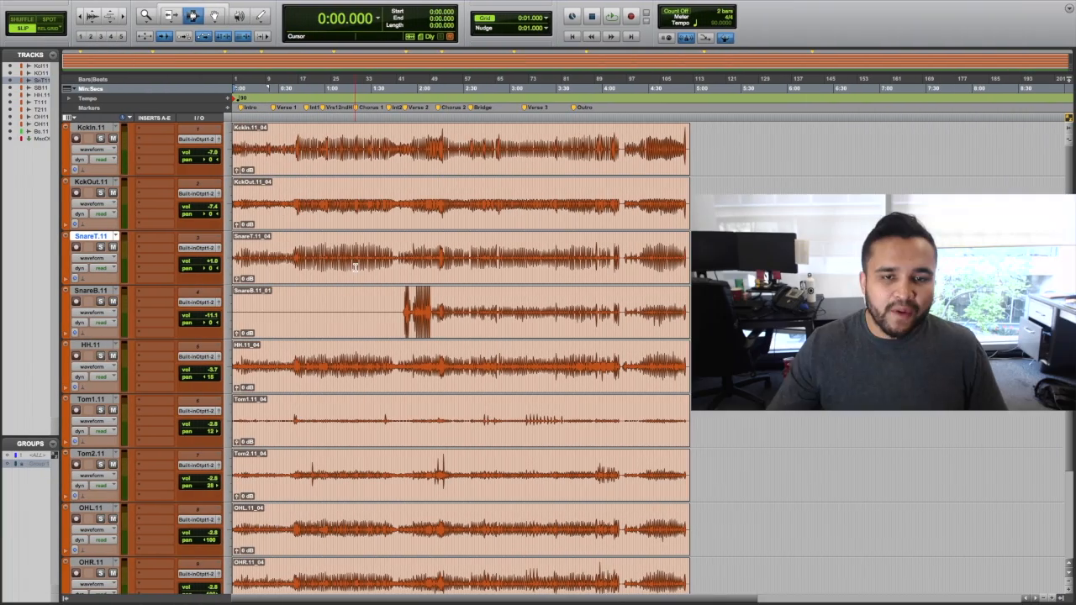
{"action": "scroll", "coordinate": [332, 281], "scroll_direction": "down", "scroll_amount": 3}
{"action": "scroll", "coordinate": [310, 299], "scroll_direction": "up", "scroll_amount": 3}
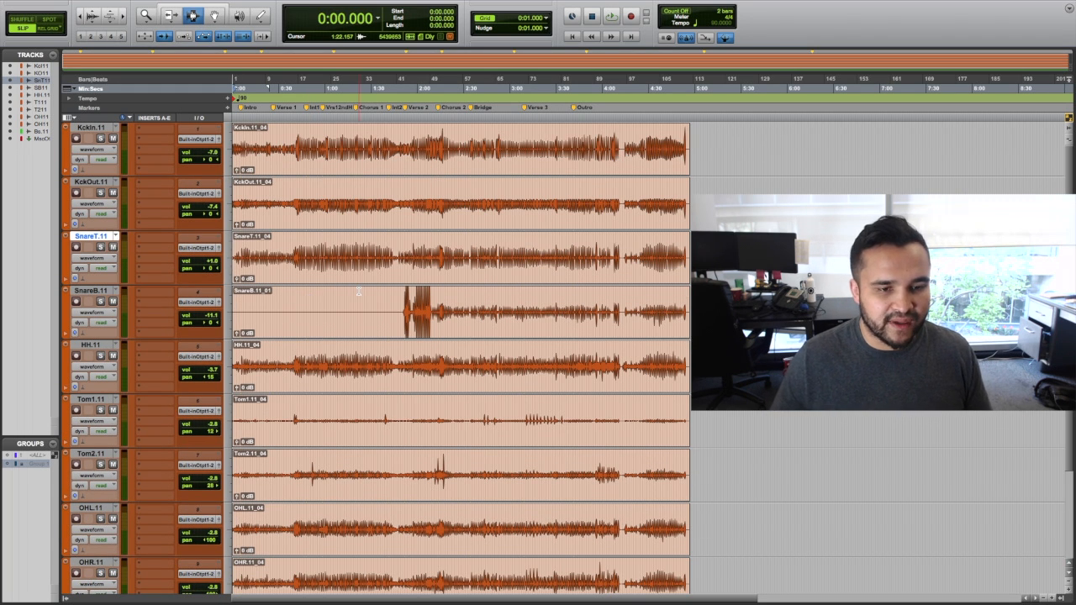
Locate the point where the audio on the SnareB.11 track begins, around the Verse 2 marker.
{"action": "key", "text": "super+alt+bracketleft"}
{"action": "key", "text": "super+alt+bracketright"}
{"action": "key", "text": "super+alt+bracketright"}
{"action": "key", "text": "super+alt+bracketleft"}
{"action": "left_click", "coordinate": [401, 298]}
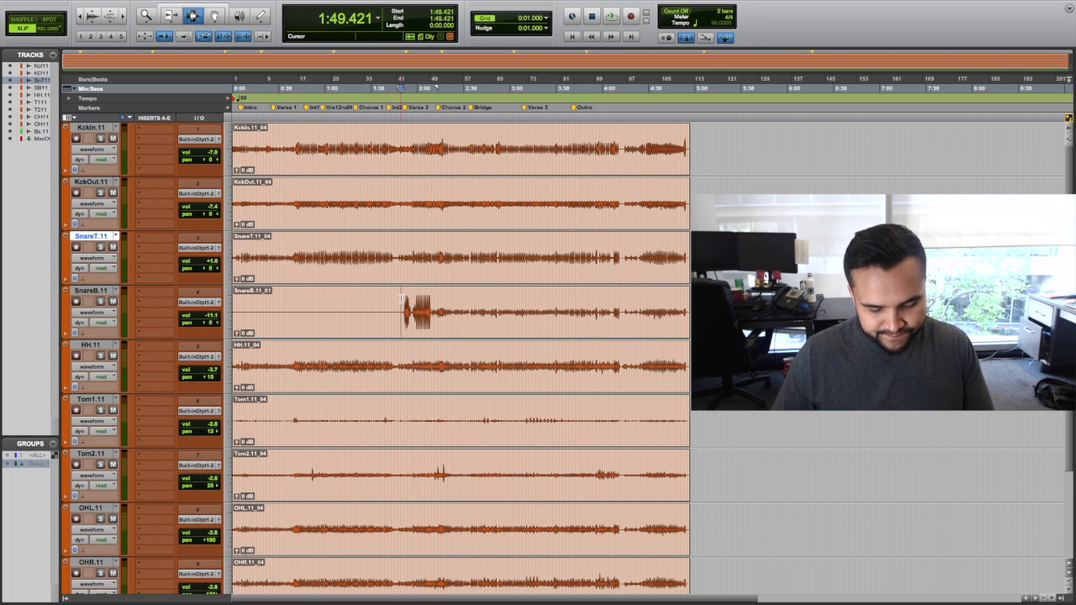
{"action": "key", "text": "super+bracketright"}
{"action": "key", "text": "super+bracketright"}
{"action": "key", "text": "super+bracketright"}
{"action": "key", "text": "super+bracketright"}
{"action": "key", "text": "Tab"}
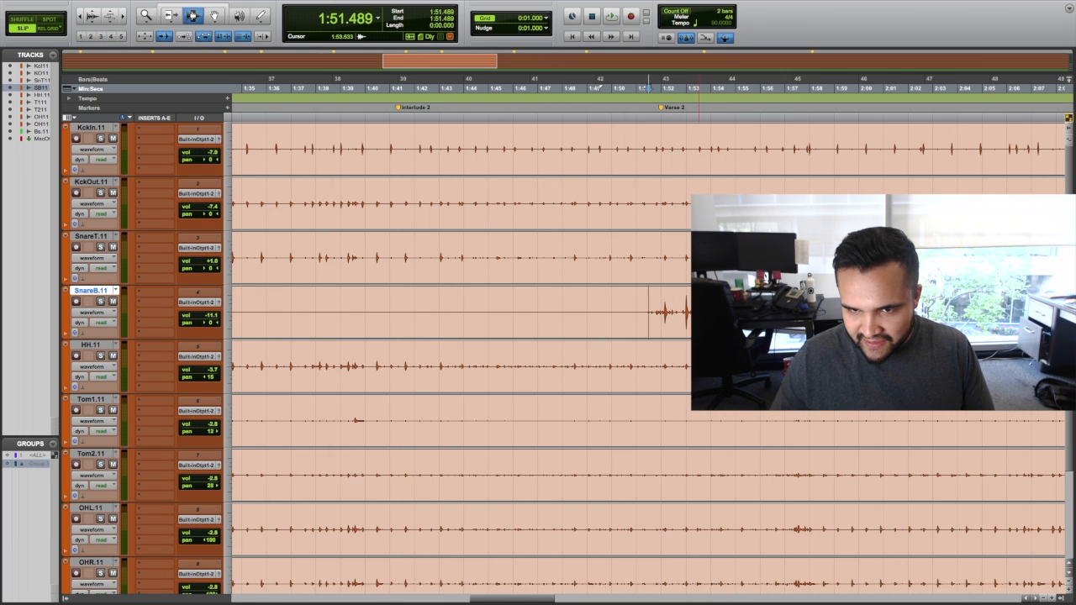
{"action": "key", "text": "super+alt+bracketright"}
{"action": "key", "text": "super+alt+bracketright"}
{"action": "key", "text": "super+alt+bracketleft"}
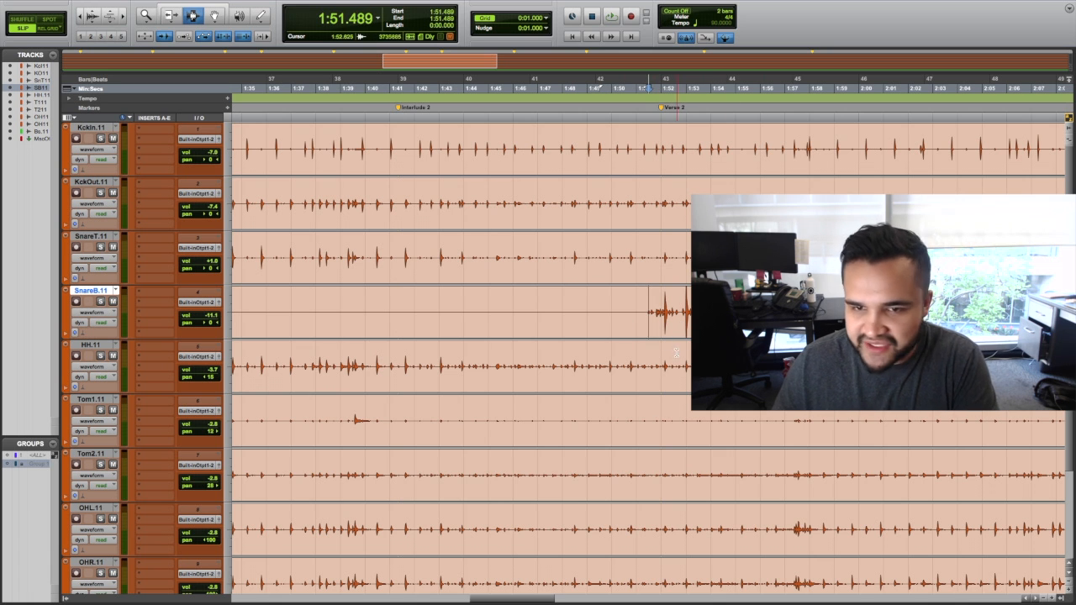
Solo the SnareB.11 track and play it from just before its first hits, at about 1:51.
{"action": "left_click", "coordinate": [638, 312]}
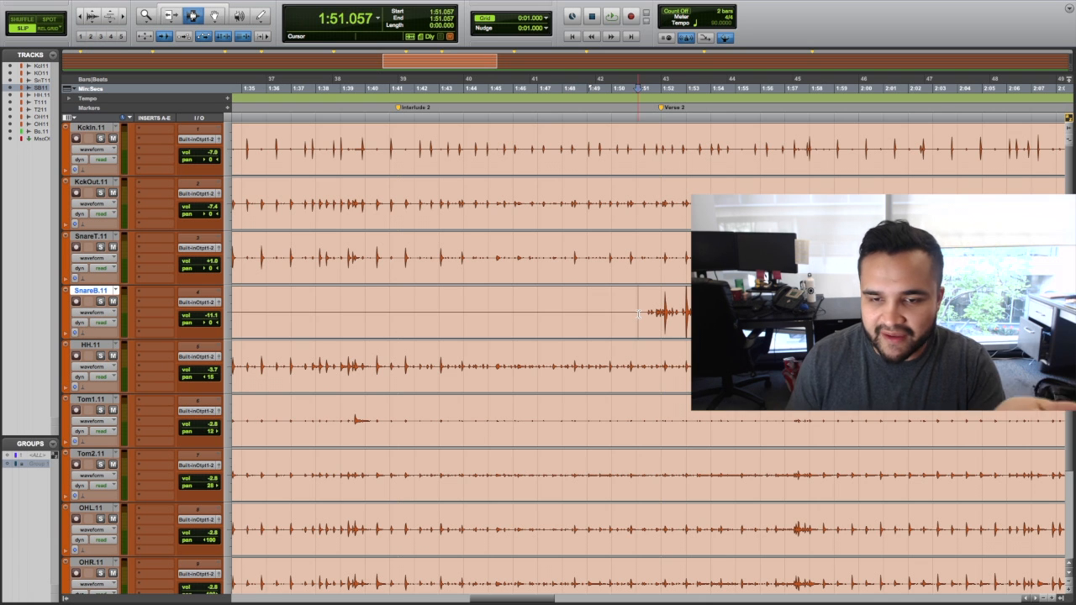
{"action": "key", "text": "shift+s"}
{"action": "key", "text": "space"}
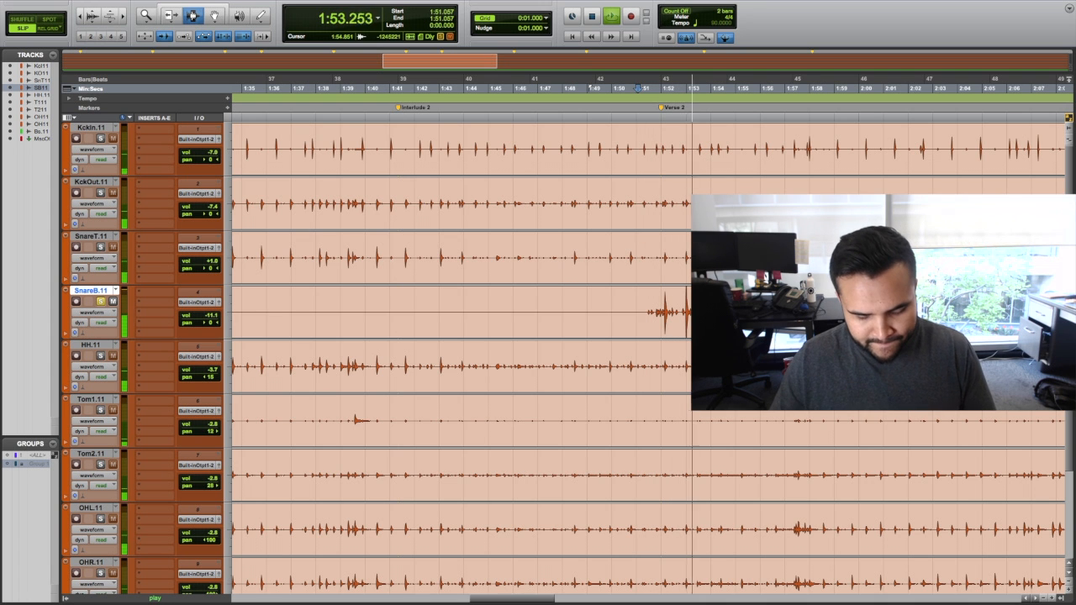
{"action": "left_click", "coordinate": [731, 312]}
{"action": "key", "text": "r"}
{"action": "left_click", "coordinate": [745, 311]}
{"action": "key", "text": "t"}
{"action": "key", "text": "t"}
{"action": "key", "text": "t"}
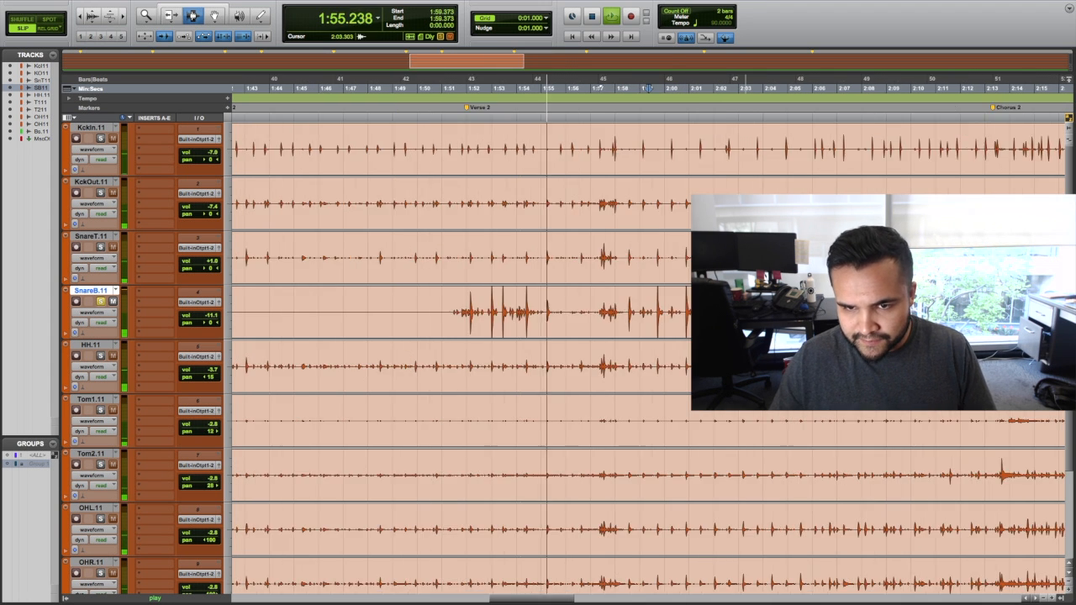
{"action": "key", "text": "r"}
{"action": "key", "text": "r"}
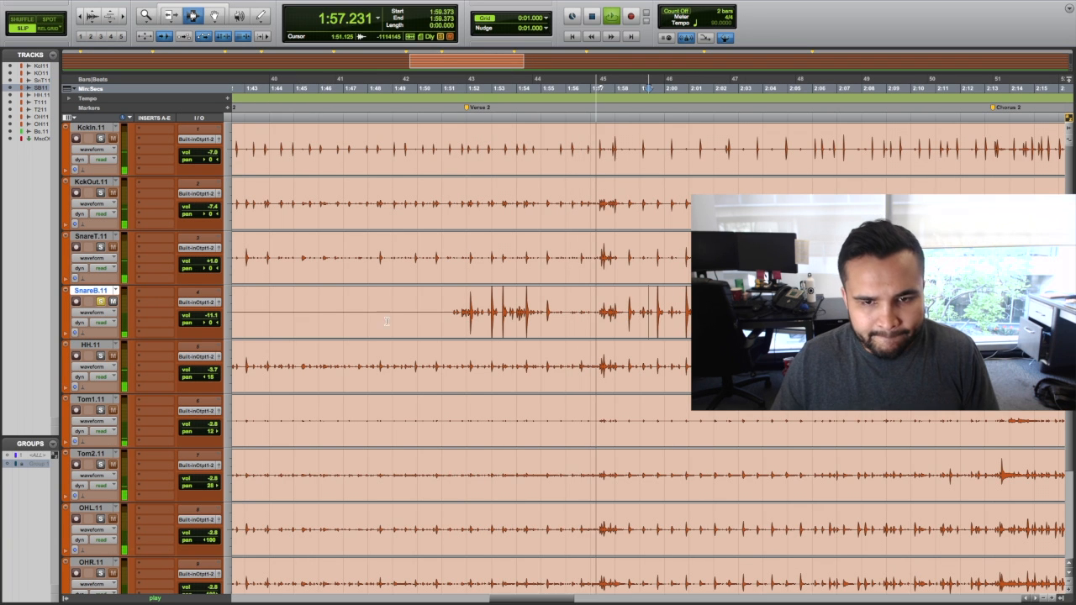
Raise the SnareB.11 track volume to -7.9 dB and stop playback.
{"action": "left_click_drag", "start_coordinate": [210, 317], "coordinate": [215, 314]}
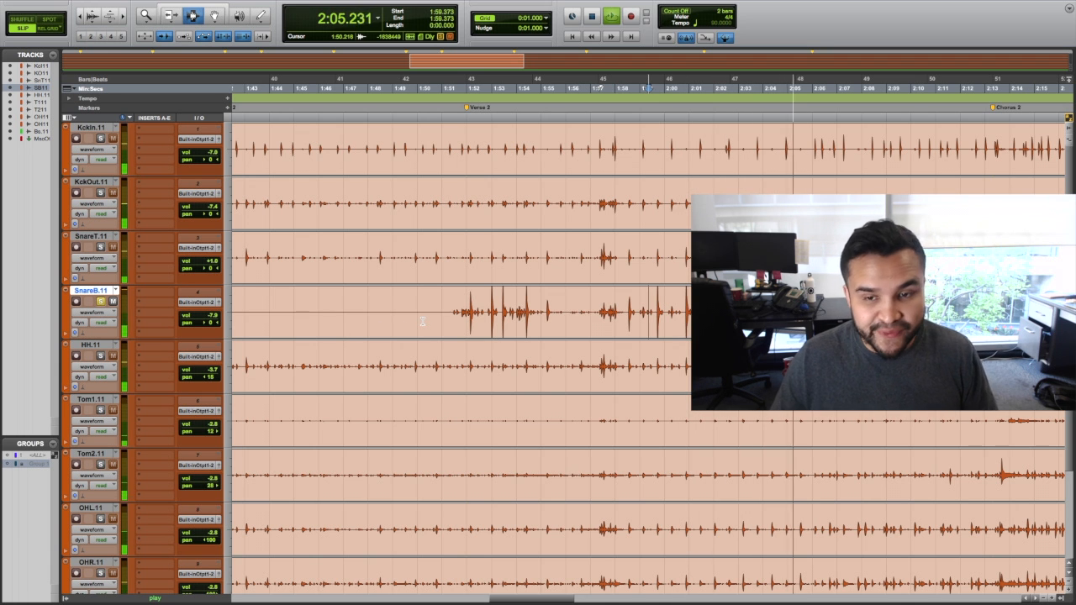
{"action": "key", "text": "space"}
Select the overly loud SnareB.11 passage from about 1:51.0 to 2:09.5 and separate it into its own clip.
{"action": "key", "text": "r"}
{"action": "key", "text": "r"}
{"action": "key", "text": "r"}
{"action": "key", "text": "r"}
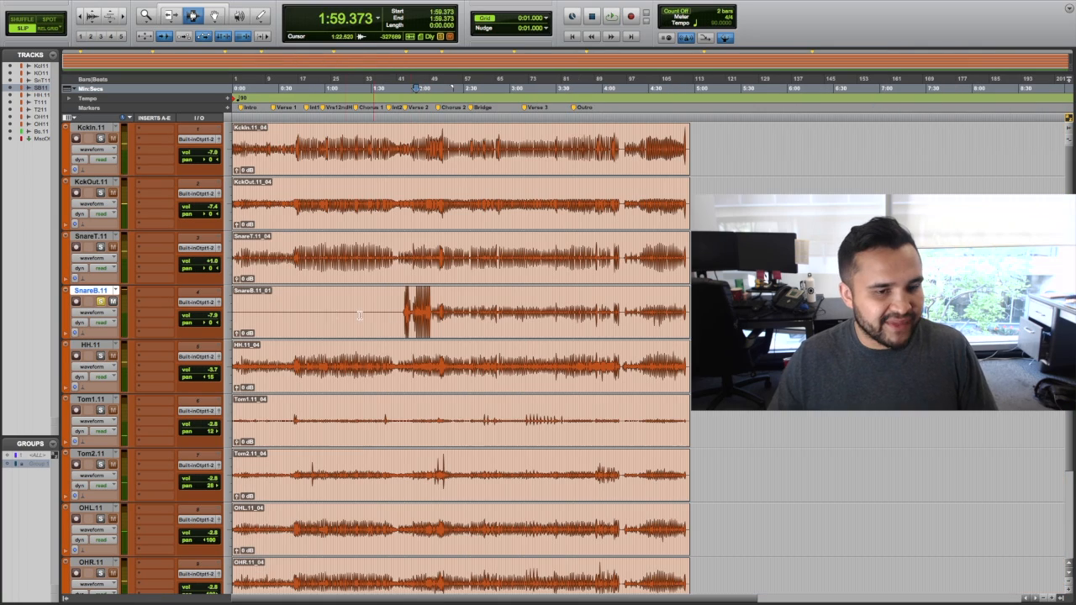
{"action": "left_click", "coordinate": [417, 320]}
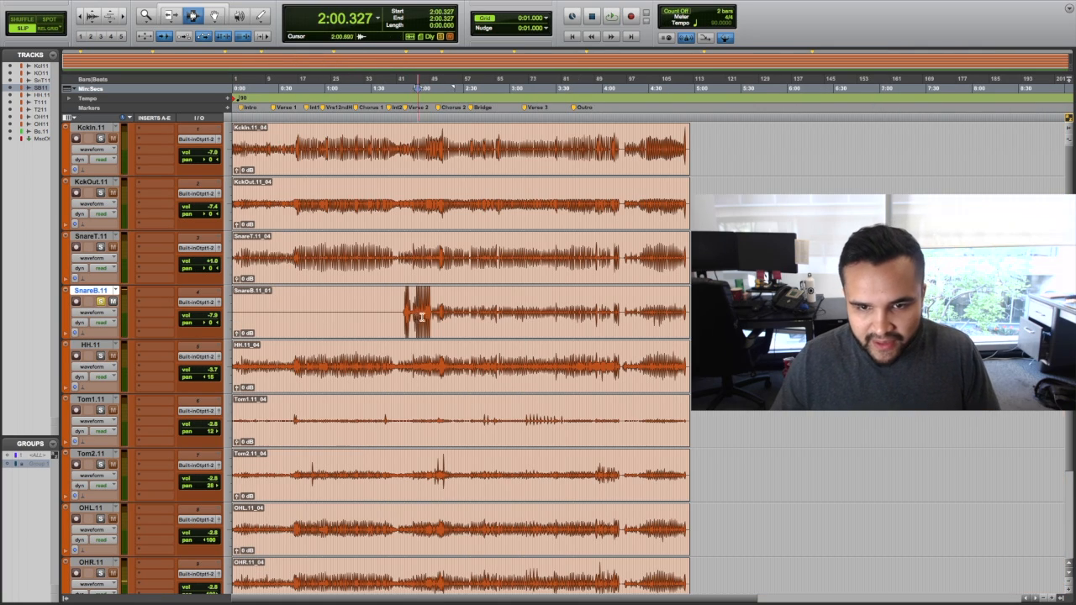
{"action": "key", "text": "t"}
{"action": "key", "text": "t"}
{"action": "key", "text": "r"}
{"action": "key", "text": "r"}
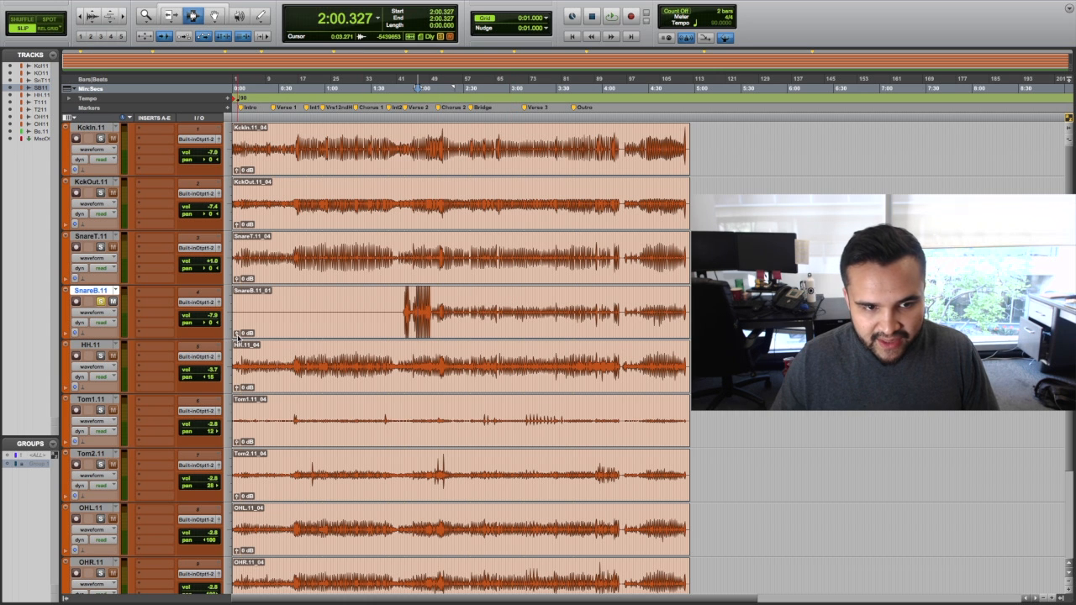
{"action": "key", "text": "Tab"}
{"action": "key", "text": "t"}
{"action": "key", "text": "t"}
{"action": "key", "text": "t"}
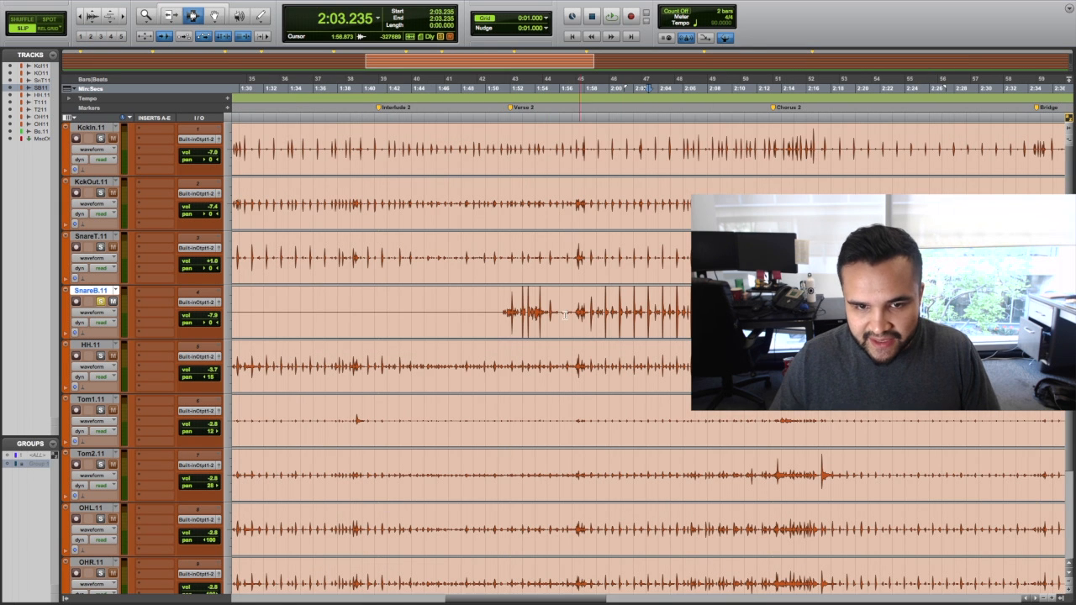
{"action": "left_click_drag", "start_coordinate": [498, 318], "coordinate": [726, 318]}
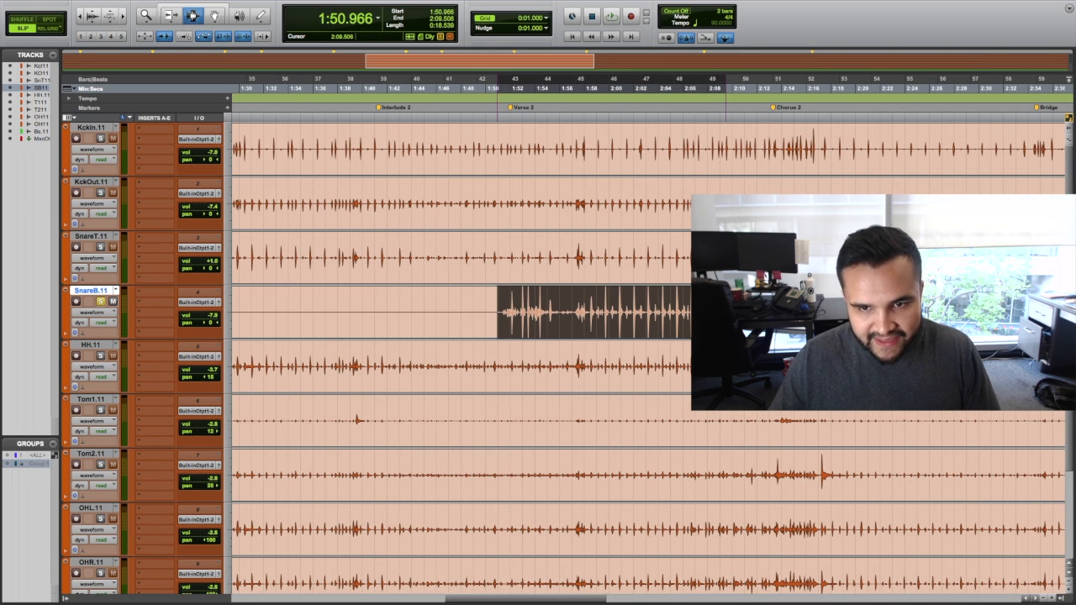
{"action": "key", "text": "b"}
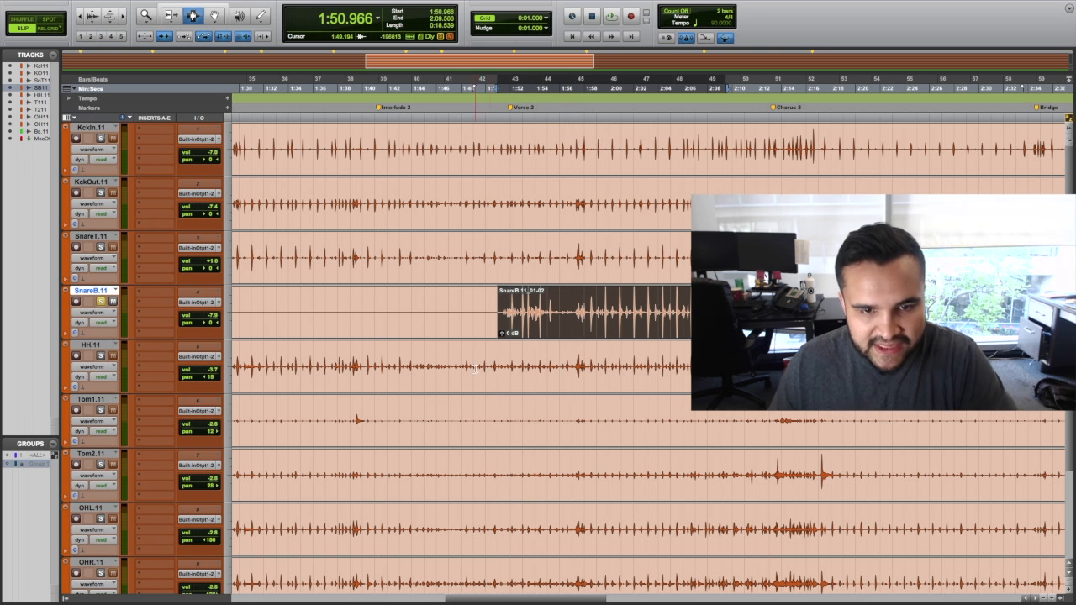
Lower the clip gain of the separated SnareB.11 clip to -6.4 dB.
{"action": "left_click", "coordinate": [502, 336]}
{"action": "left_click_drag", "start_coordinate": [502, 336], "coordinate": [502, 343]}
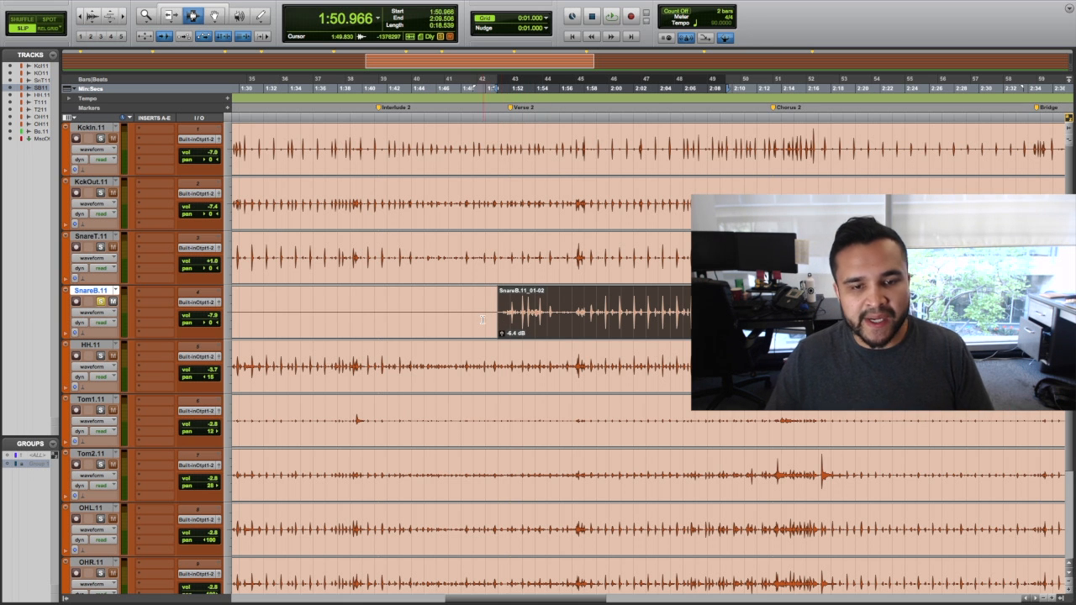
{"action": "left_click", "coordinate": [483, 320]}
{"action": "key", "text": "r"}
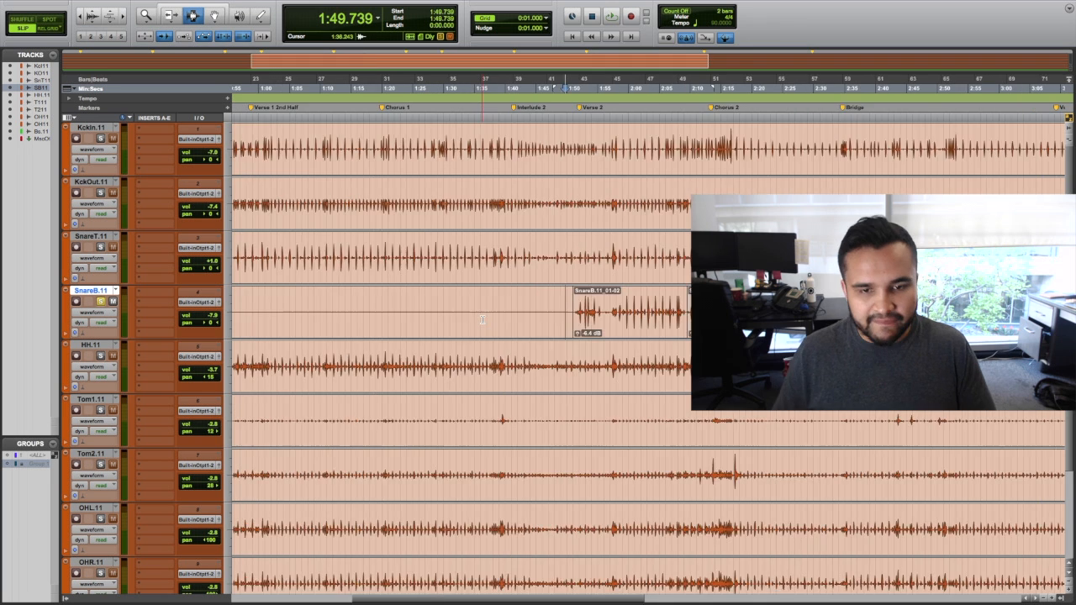
{"action": "key", "text": "r"}
{"action": "key", "text": "r"}
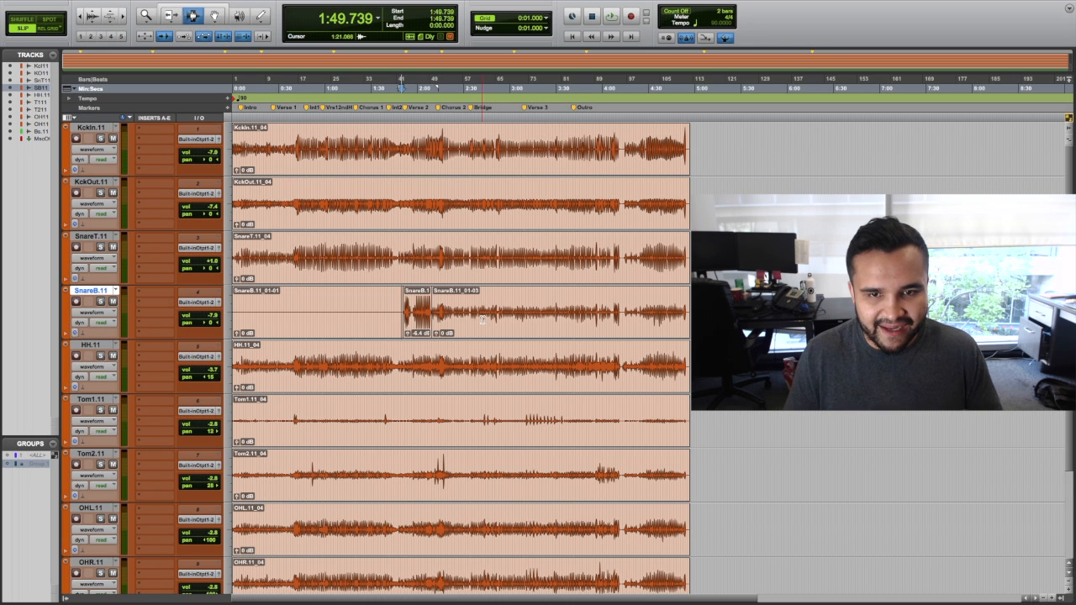
Return to the start of the session, unmute the Bass.11 track and lower its volume to -8.0 dB.
{"action": "key", "text": "Return"}
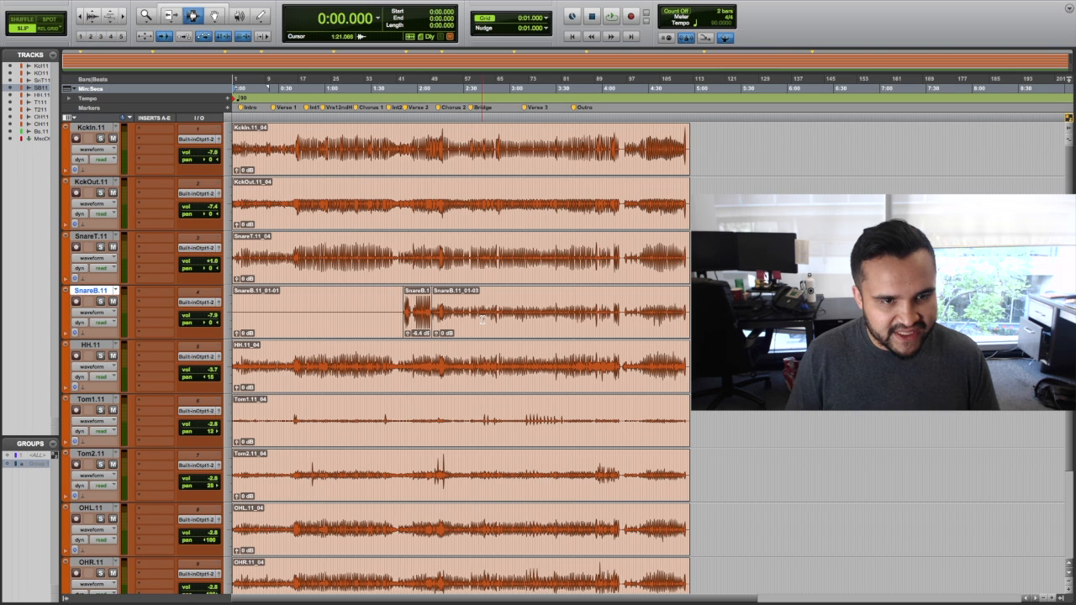
{"action": "scroll", "coordinate": [482, 319], "scroll_direction": "down", "scroll_amount": 3}
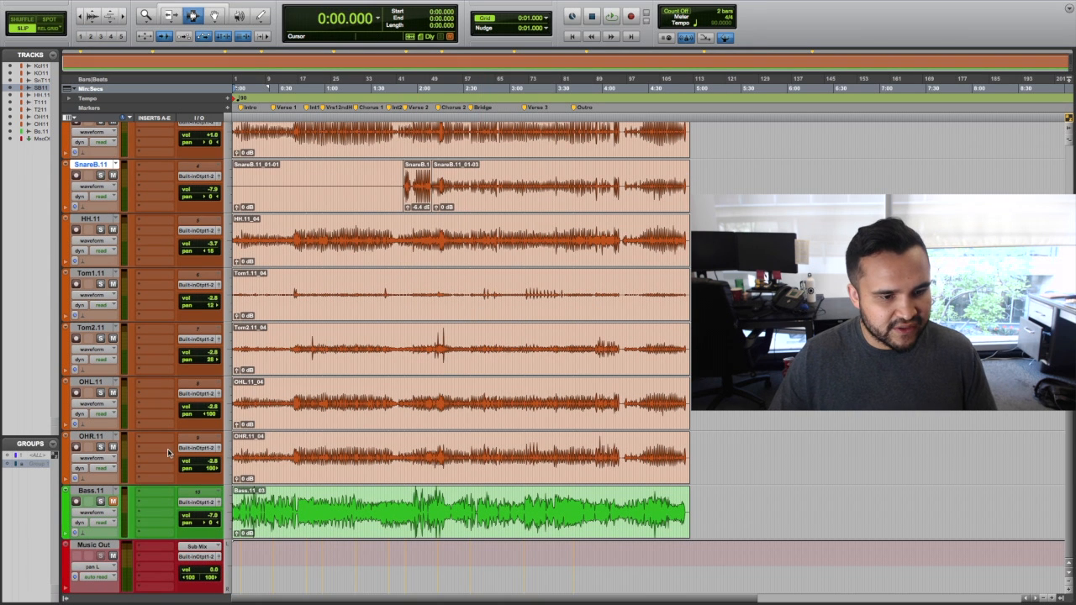
{"action": "left_click_drag", "start_coordinate": [207, 515], "coordinate": [206, 521]}
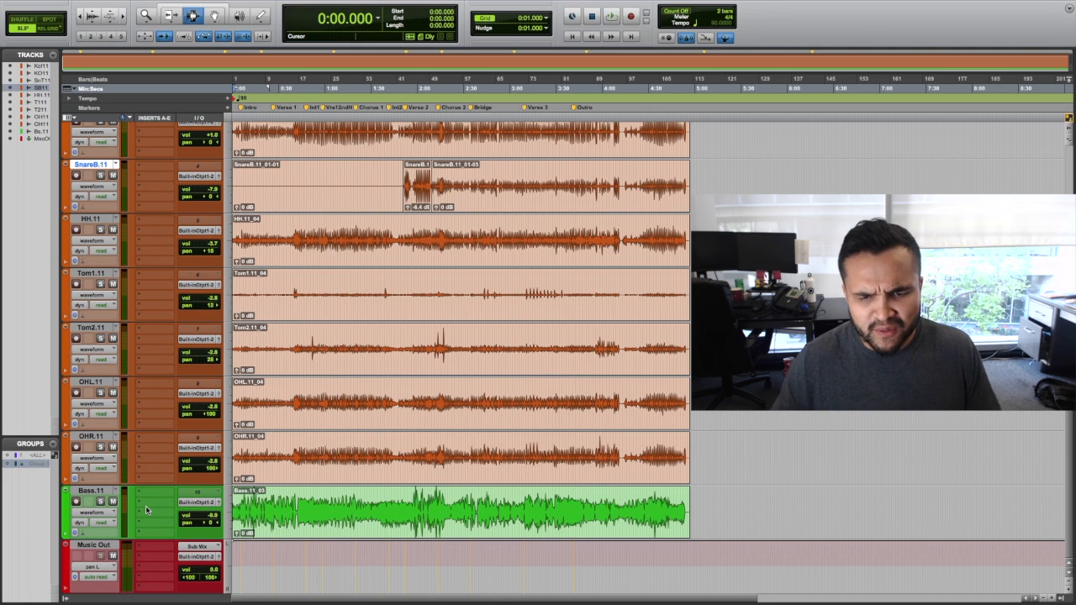
Play the drums and bass together from the start and check the levels across all tracks.
{"action": "key", "text": "space"}
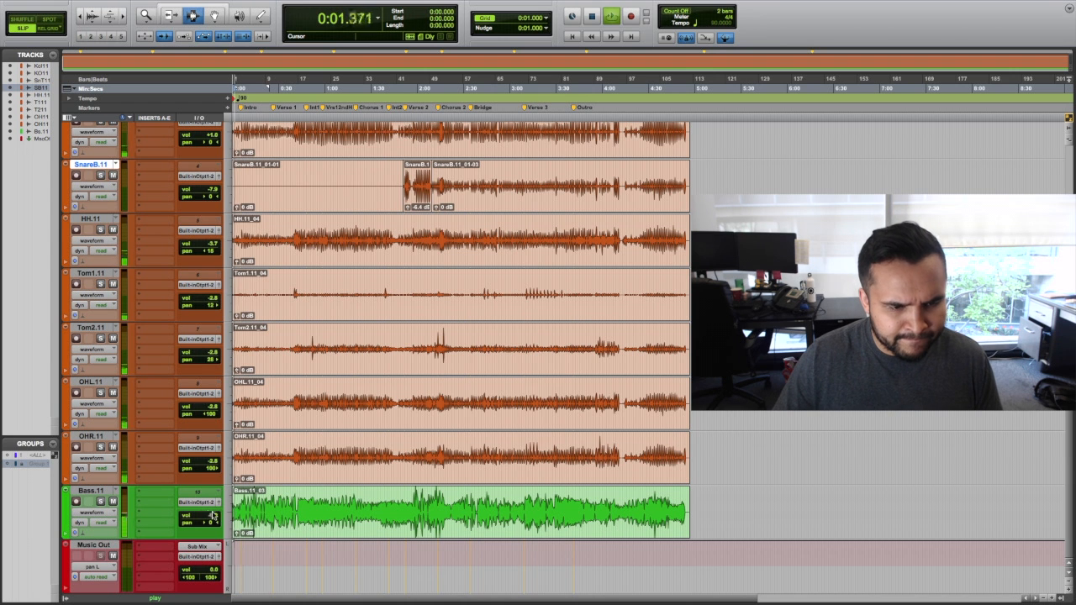
{"action": "scroll", "coordinate": [296, 475], "scroll_direction": "up", "scroll_amount": 5}
{"action": "scroll", "coordinate": [296, 476], "scroll_direction": "down", "scroll_amount": 5}
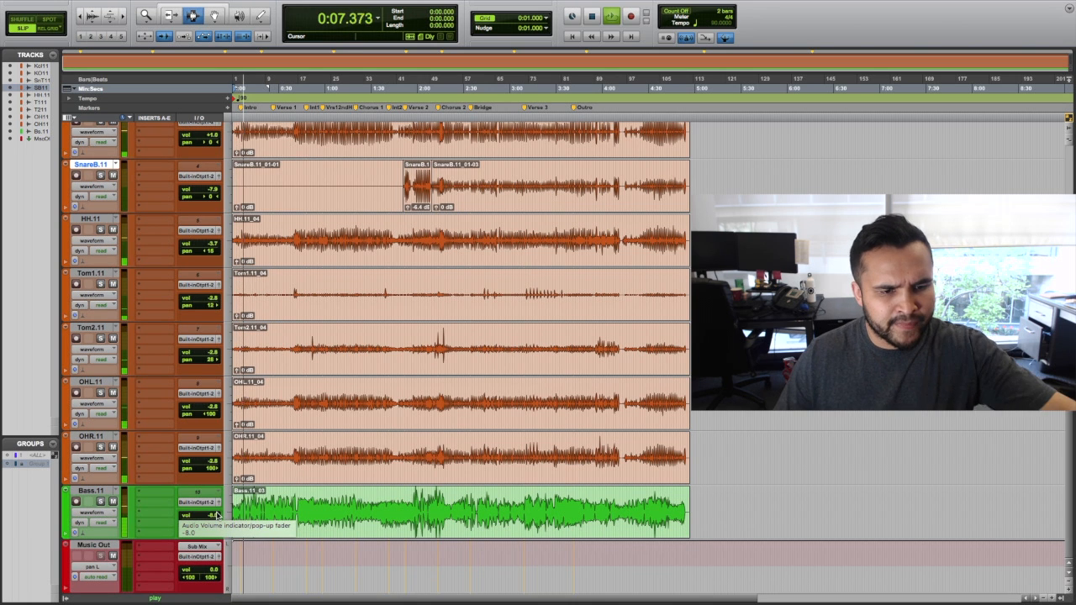
{"action": "scroll", "coordinate": [167, 514], "scroll_direction": "up", "scroll_amount": 3}
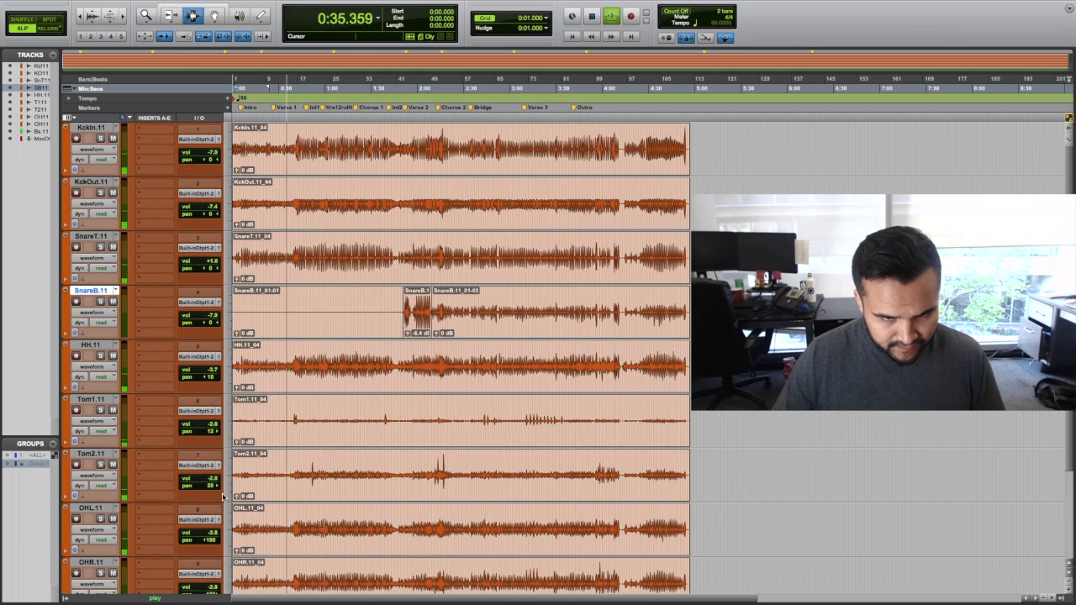
{"action": "scroll", "coordinate": [239, 500], "scroll_direction": "down", "scroll_amount": 3}
{"action": "scroll", "coordinate": [239, 499], "scroll_direction": "up", "scroll_amount": 2}
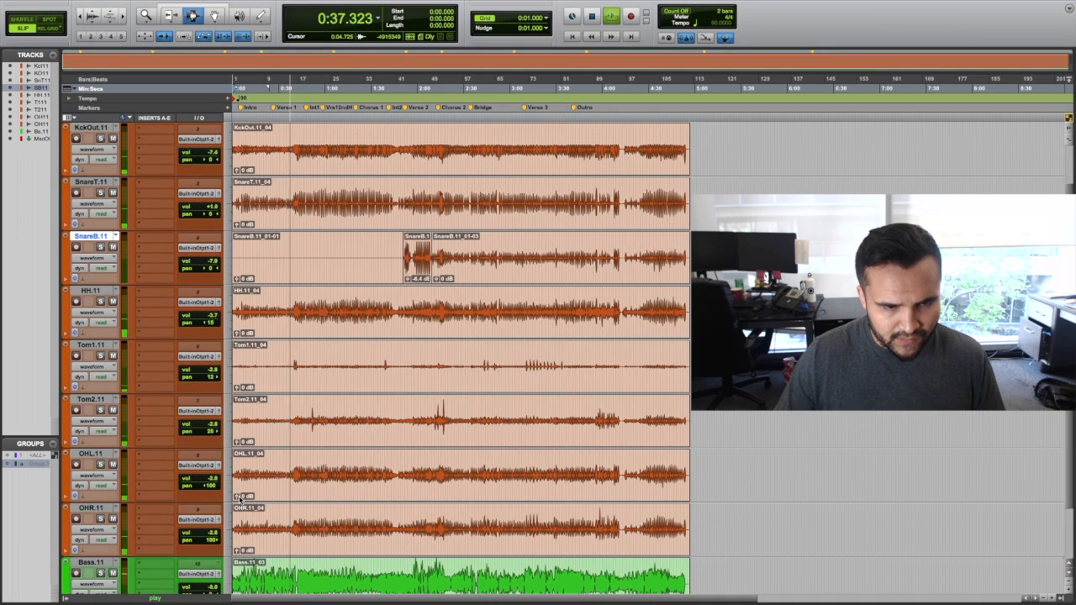
{"action": "scroll", "coordinate": [241, 500], "scroll_direction": "down", "scroll_amount": 1}
{"action": "scroll", "coordinate": [241, 499], "scroll_direction": "up", "scroll_amount": 2}
{"action": "scroll", "coordinate": [267, 494], "scroll_direction": "down", "scroll_amount": 3}
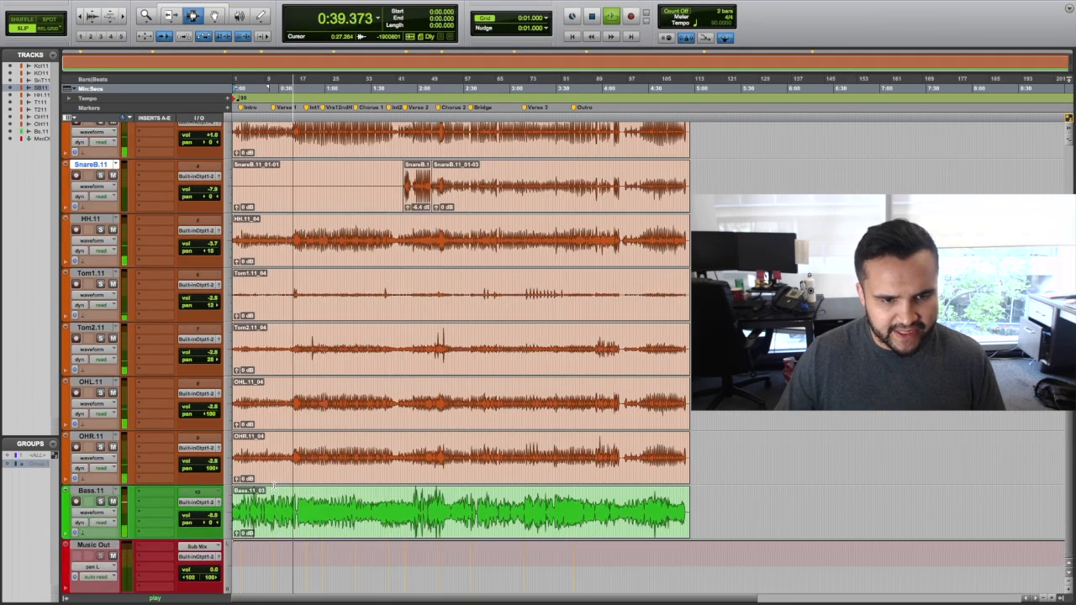
{"action": "scroll", "coordinate": [268, 488], "scroll_direction": "up", "scroll_amount": 1}
{"action": "scroll", "coordinate": [268, 479], "scroll_direction": "down", "scroll_amount": 1}
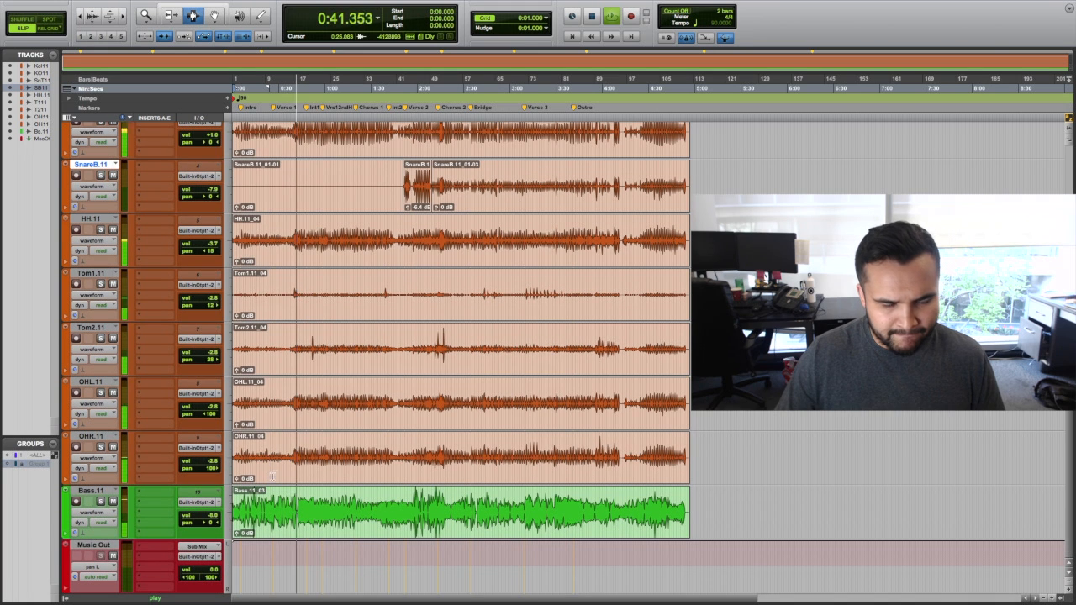
{"action": "scroll", "coordinate": [295, 473], "scroll_direction": "up", "scroll_amount": 3}
{"action": "scroll", "coordinate": [295, 474], "scroll_direction": "down", "scroll_amount": 3}
{"action": "scroll", "coordinate": [235, 498], "scroll_direction": "up", "scroll_amount": 3}
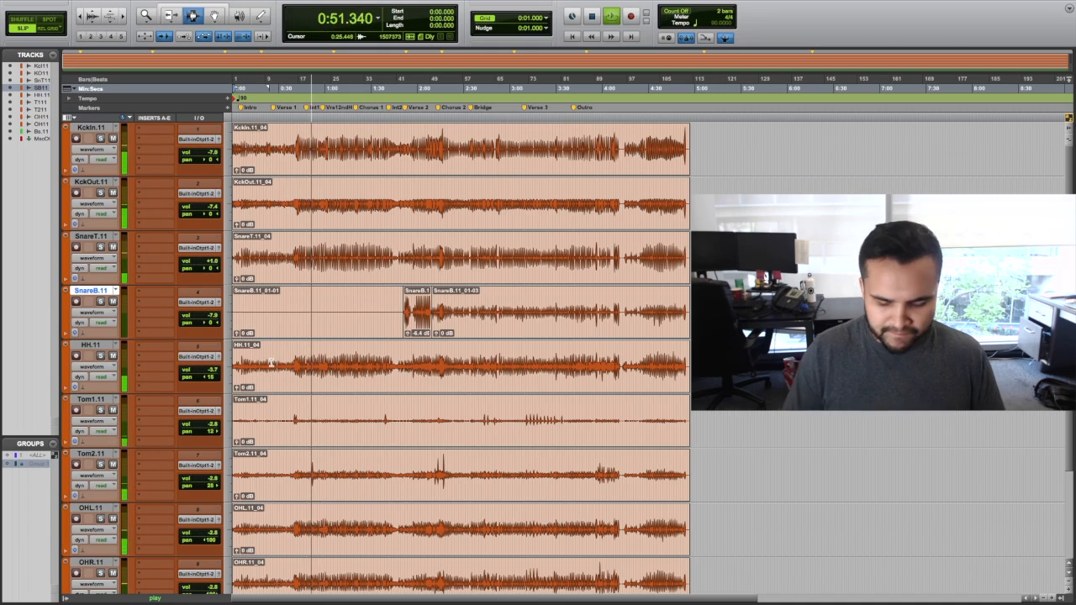
In the mixer, set the Kick In fader to -4.6 dB, the bass to -11.3 dB and the hi-hat to -4.9 dB.
{"action": "key", "text": "super+equal"}
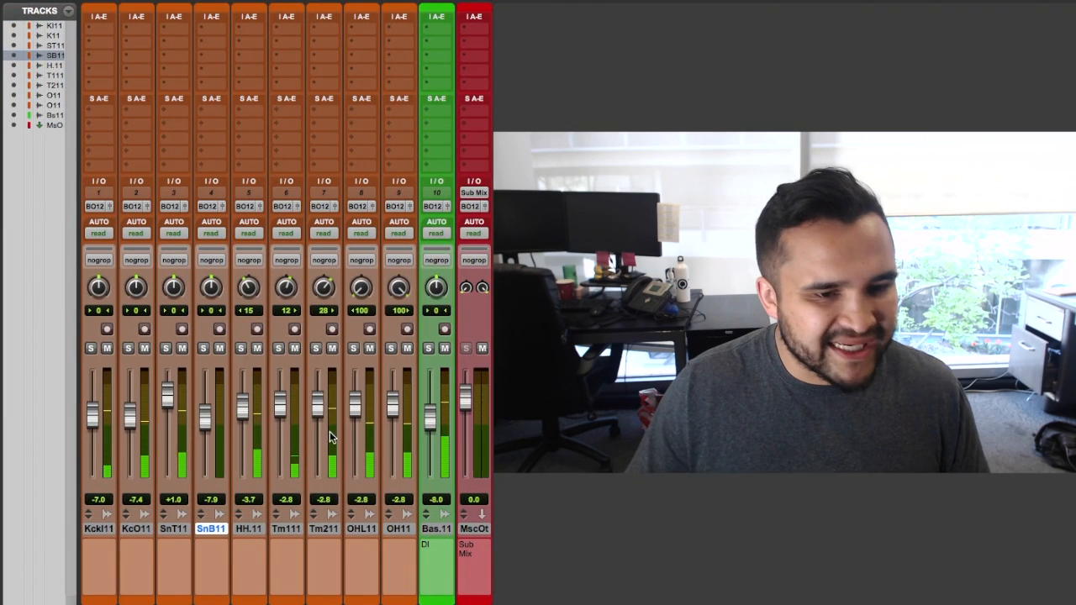
{"action": "left_click_drag", "start_coordinate": [90, 420], "coordinate": [92, 417]}
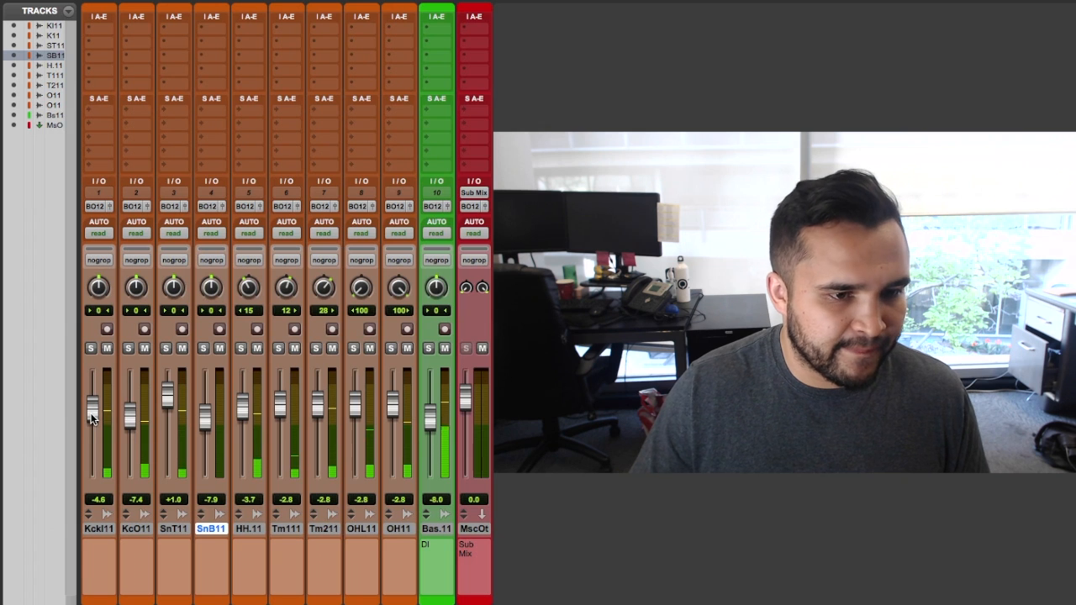
{"action": "left_click_drag", "start_coordinate": [429, 412], "coordinate": [430, 425]}
{"action": "left_click_drag", "start_coordinate": [244, 410], "coordinate": [244, 413]}
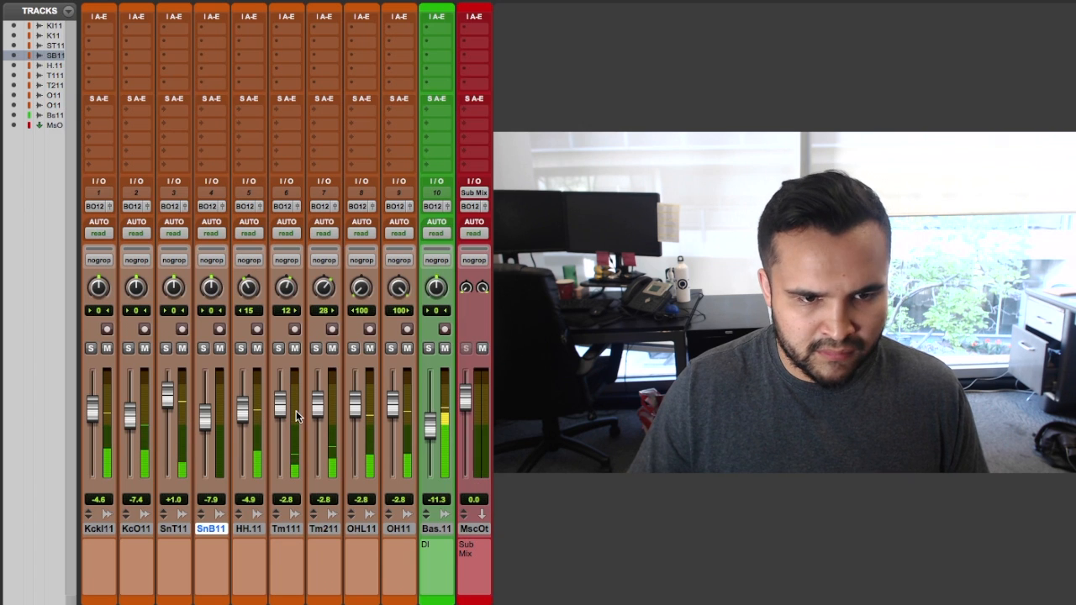
Raise the two overhead faders, left and right, to -1.2 dB and set the top snare fader to +0.3 dB.
{"action": "left_click_drag", "start_coordinate": [355, 408], "coordinate": [393, 403]}
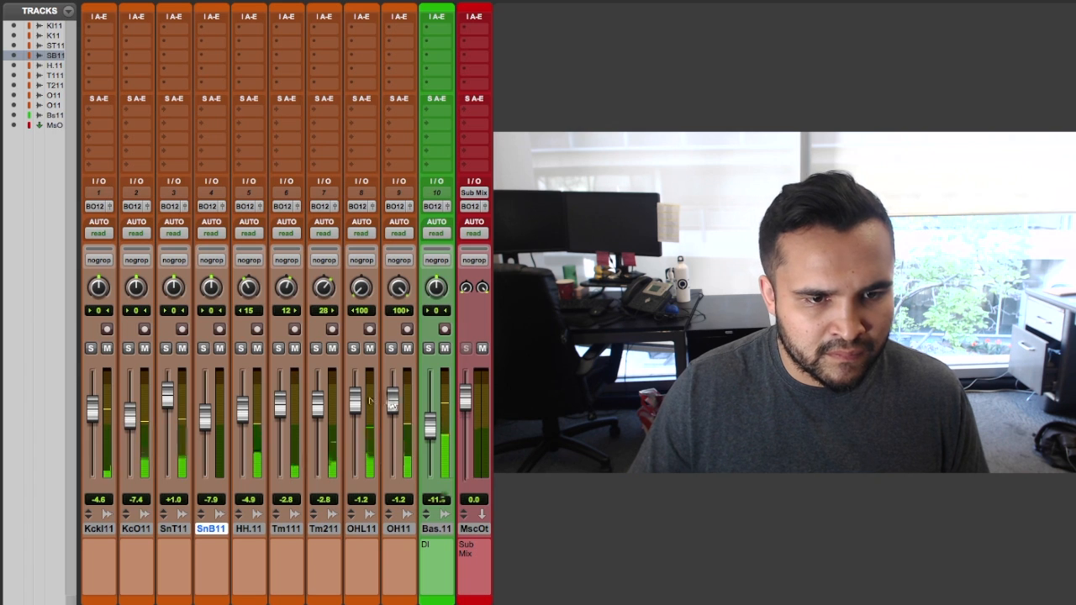
{"action": "left_click_drag", "start_coordinate": [172, 403], "coordinate": [172, 408]}
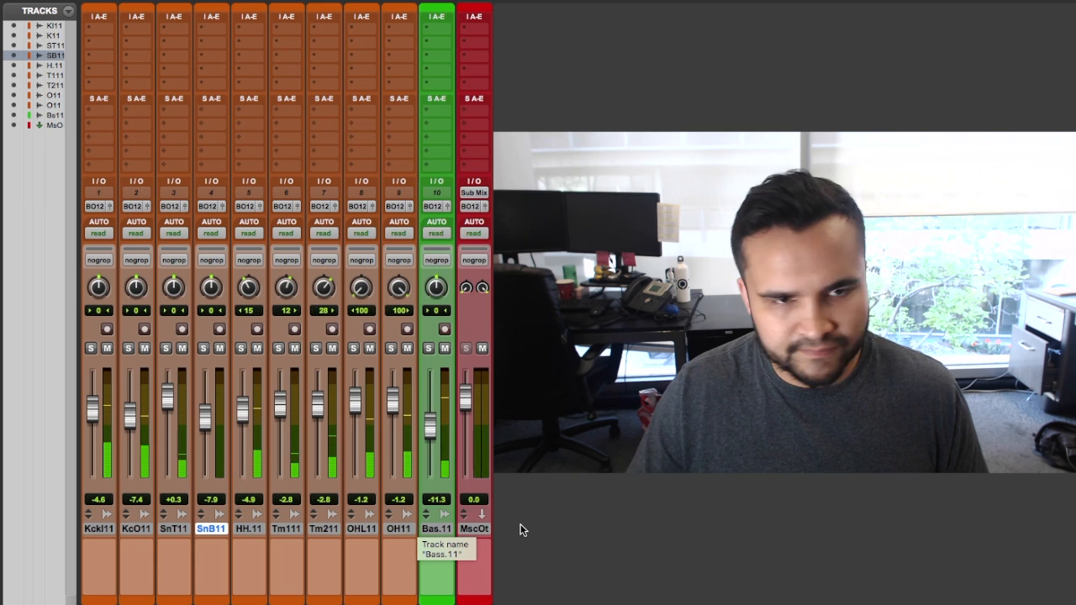
Create one new stereo Aux Input track in Samples directly after the right overhead track.
{"action": "left_click", "coordinate": [407, 529]}
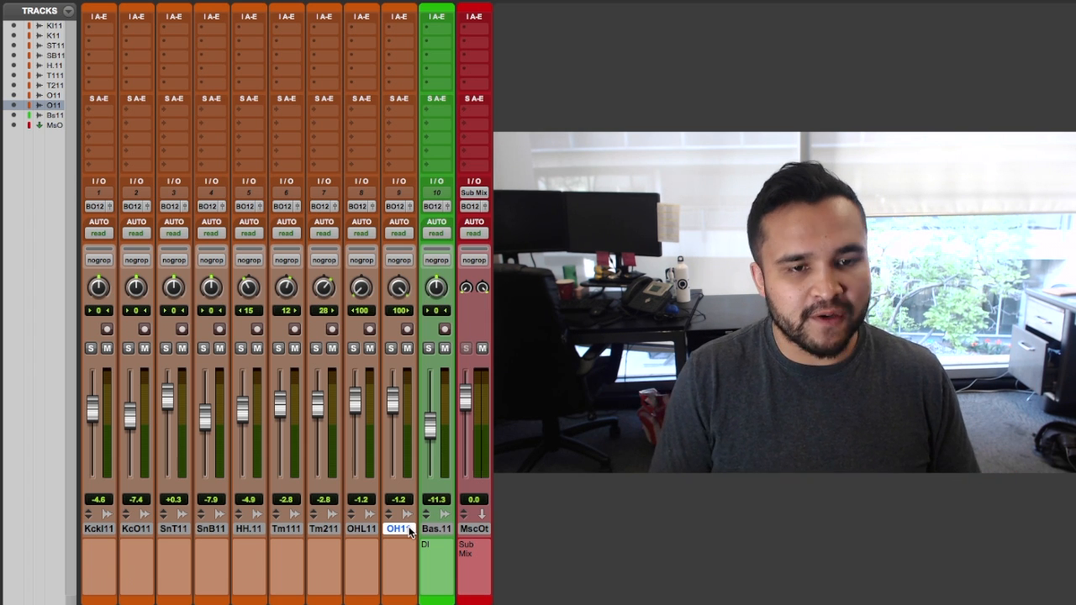
{"action": "key", "text": "super+shift+n"}
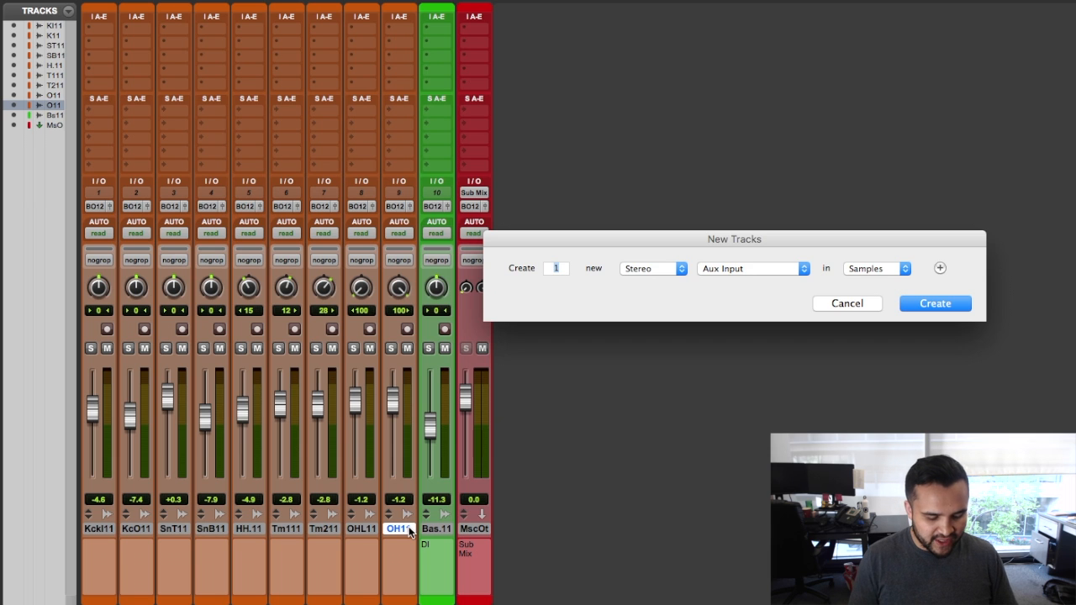
{"action": "key", "text": "Return"}
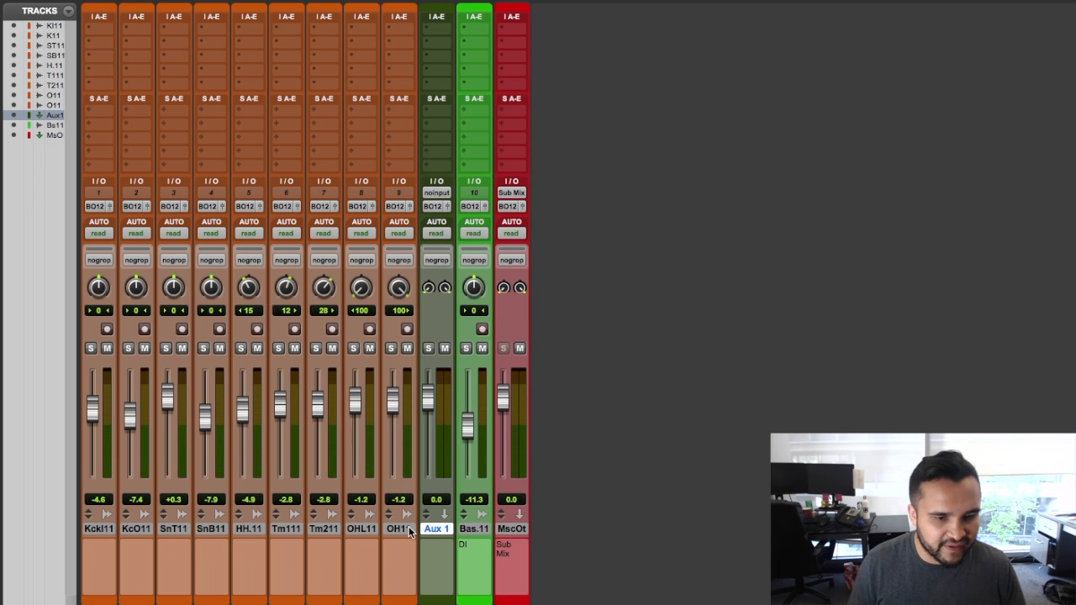
{"action": "left_click", "coordinate": [433, 195]}
{"action": "left_click", "coordinate": [433, 192]}
{"action": "left_click", "coordinate": [433, 191]}
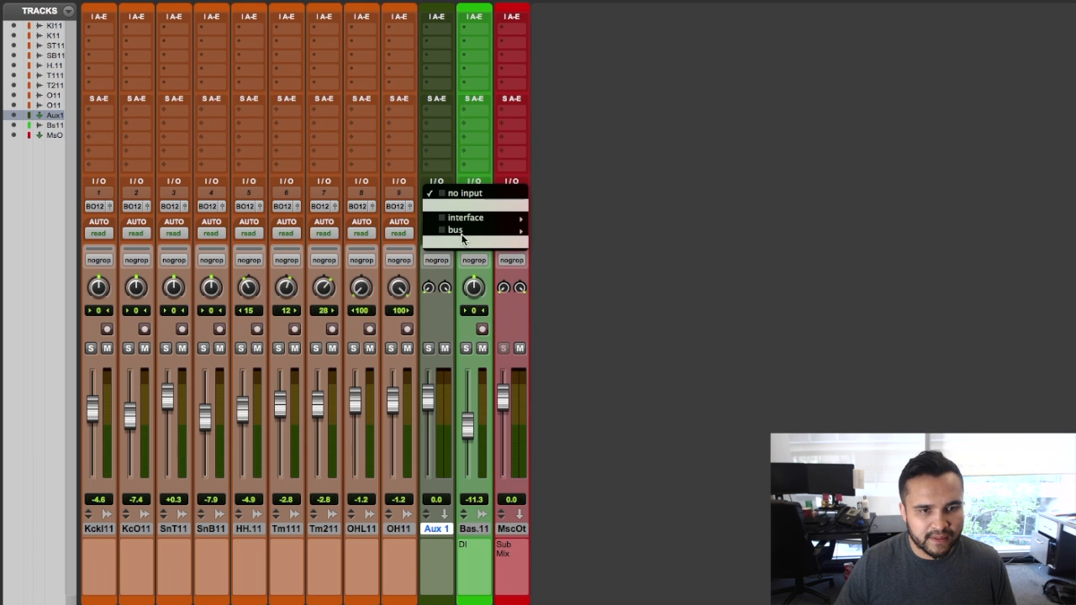
{"action": "mouse_move", "coordinate": [461, 236]}
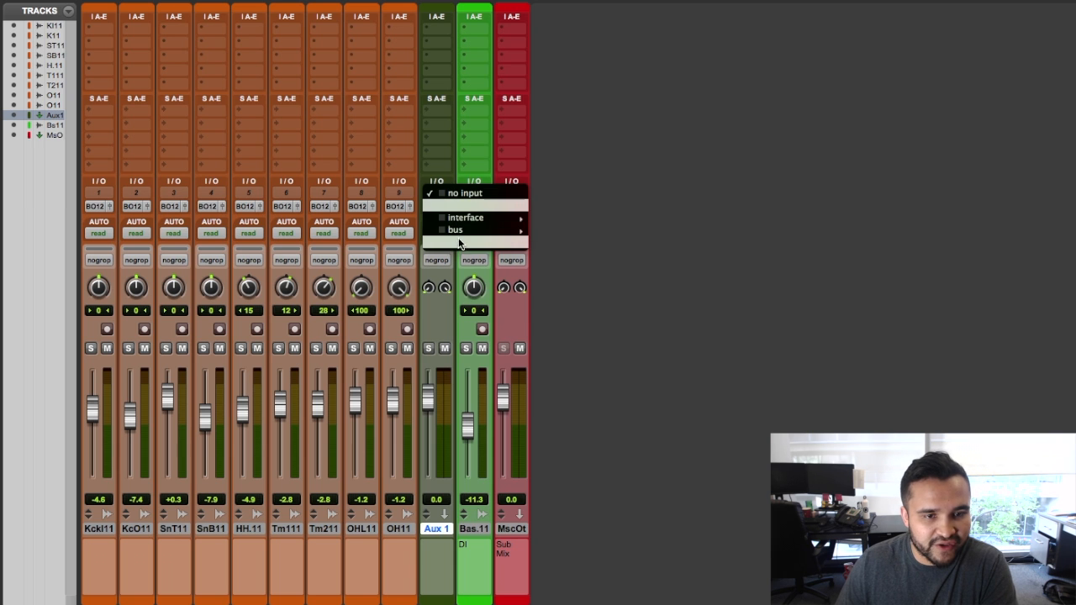
{"action": "left_click", "coordinate": [628, 167]}
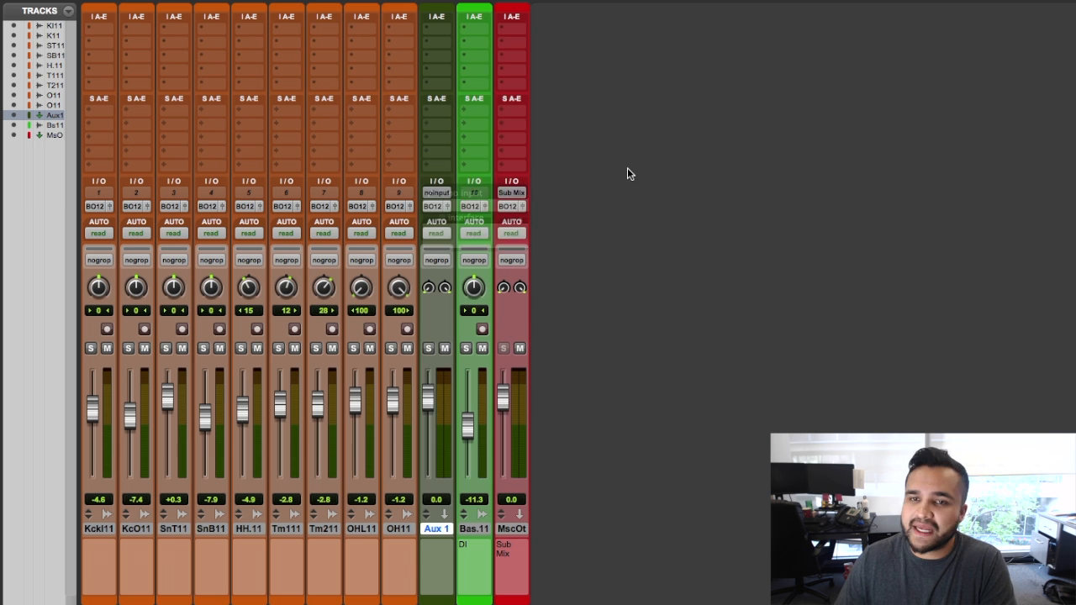
Set the input of the Aux 1 track to the stereo Bus 31-32.
{"action": "left_click", "coordinate": [436, 192]}
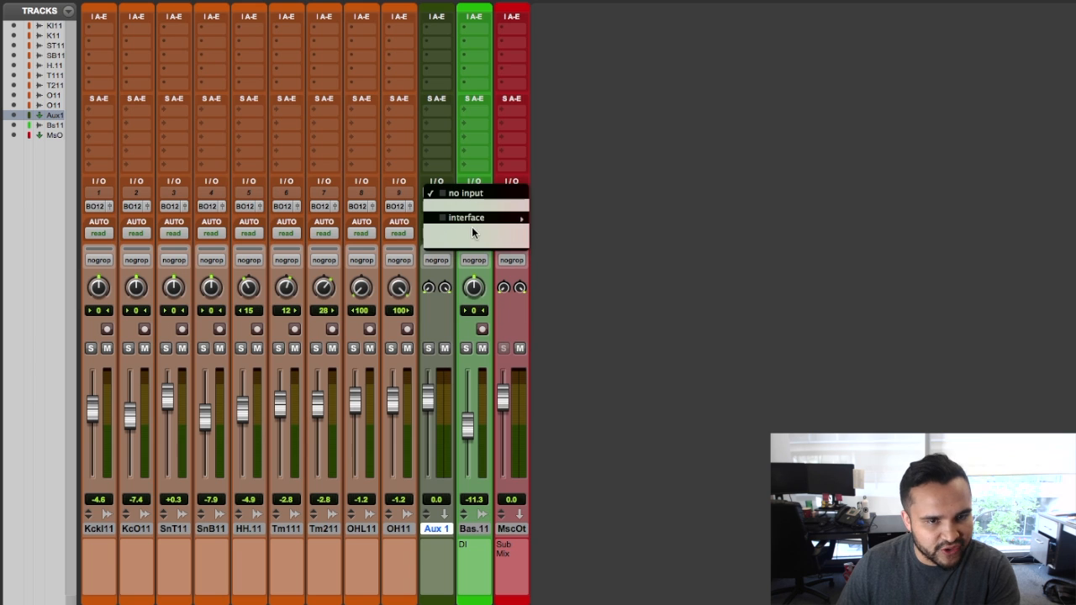
{"action": "mouse_move", "coordinate": [496, 230]}
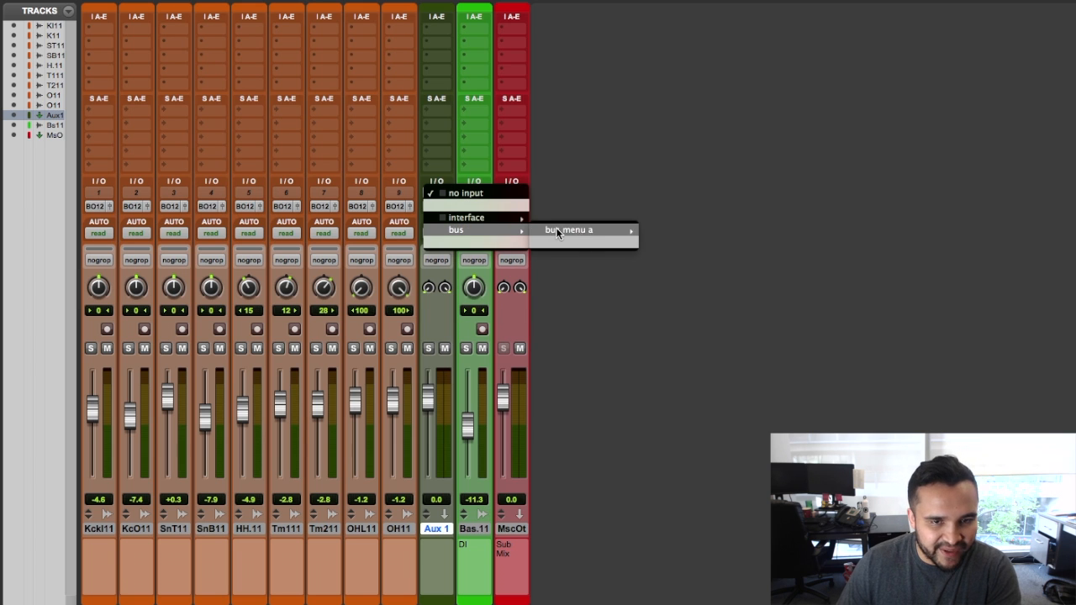
{"action": "mouse_move", "coordinate": [589, 231]}
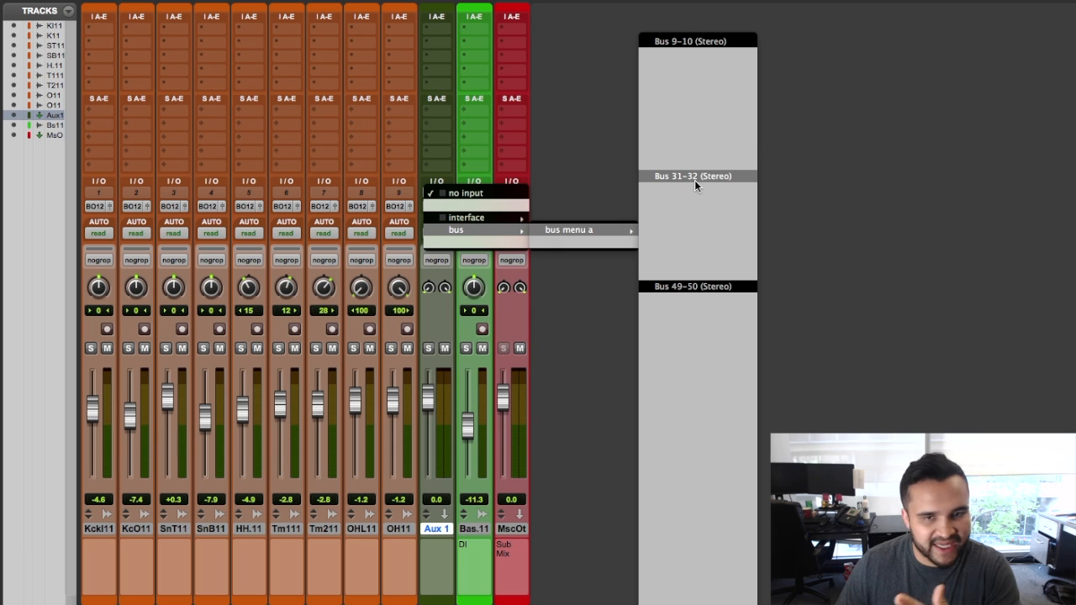
{"action": "left_click", "coordinate": [695, 180]}
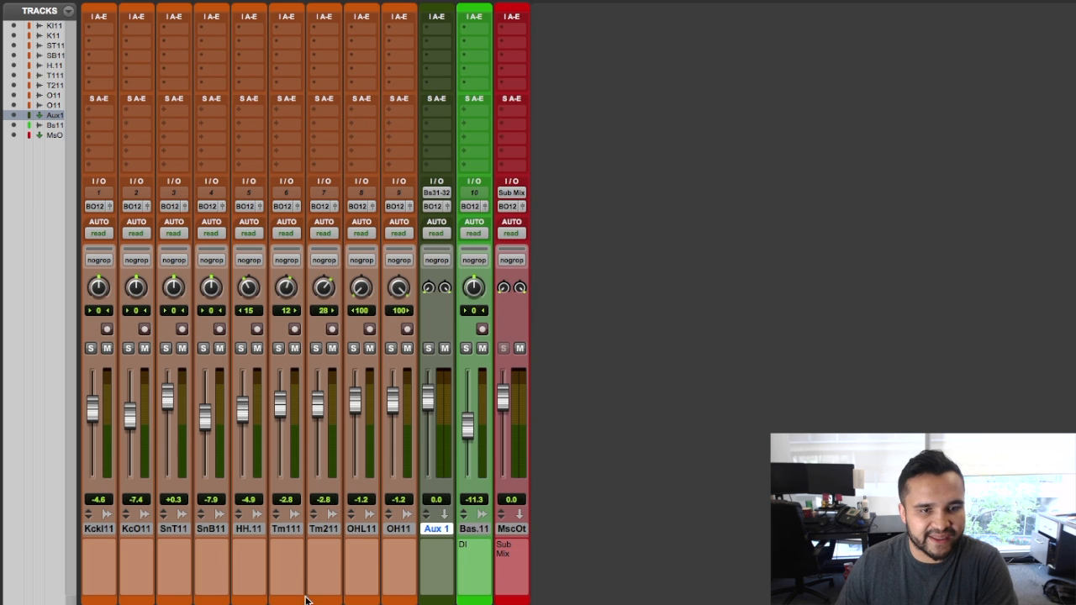
{"action": "left_click", "coordinate": [398, 529]}
{"action": "left_click", "coordinate": [97, 529], "text": "shift"}
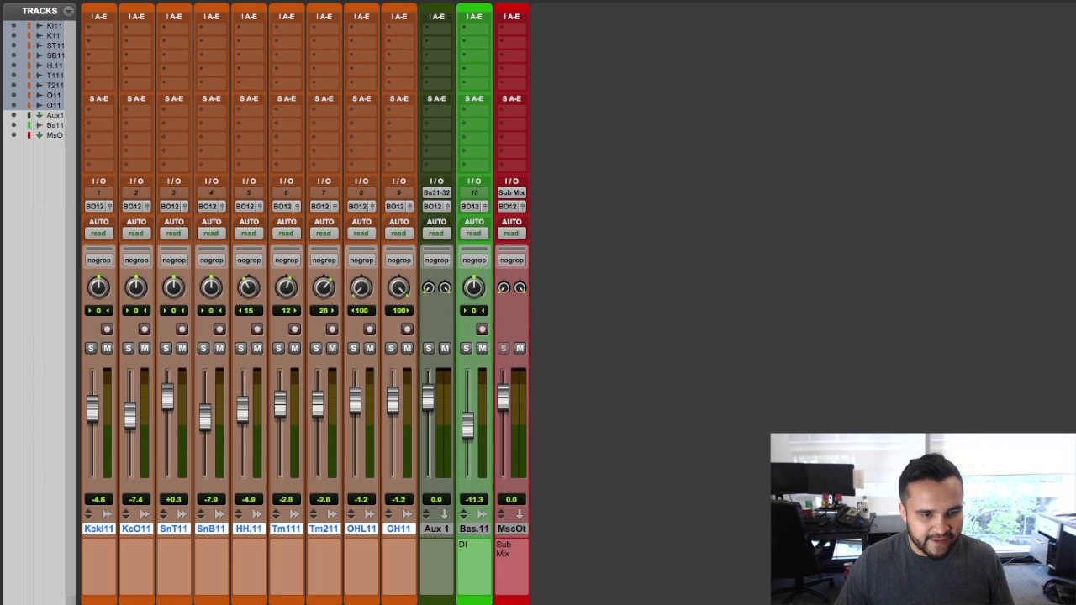
{"action": "left_click", "coordinate": [402, 530]}
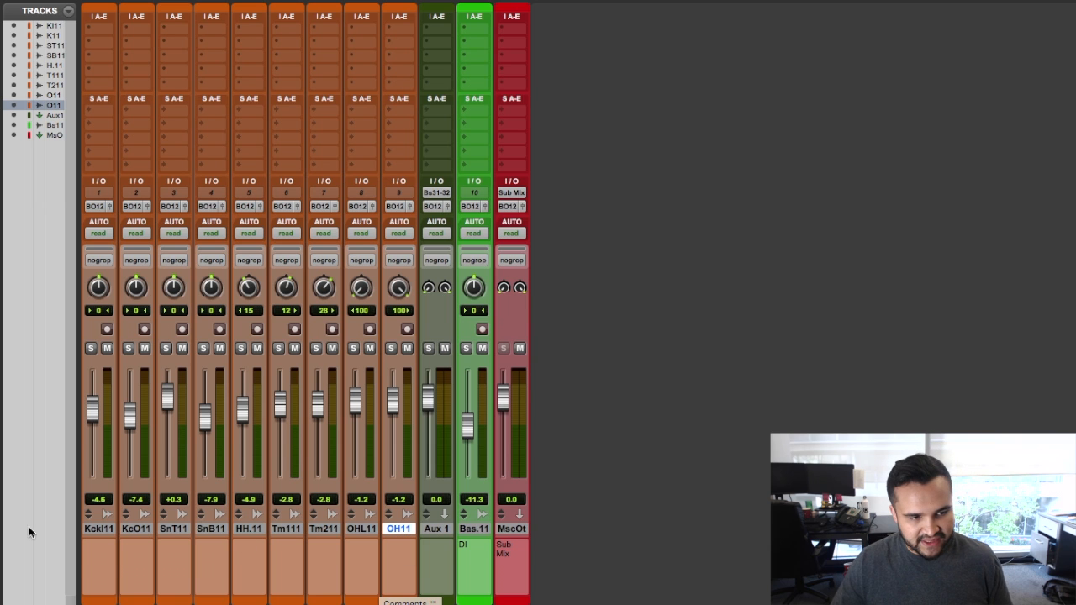
{"action": "left_click", "coordinate": [85, 528], "text": "shift"}
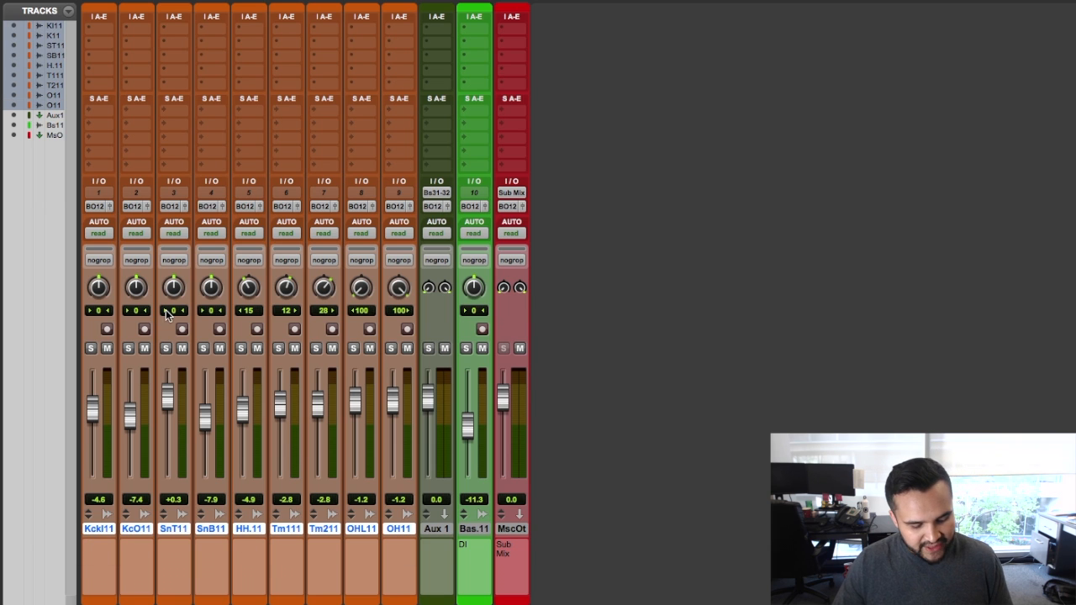
{"action": "left_click", "coordinate": [95, 203]}
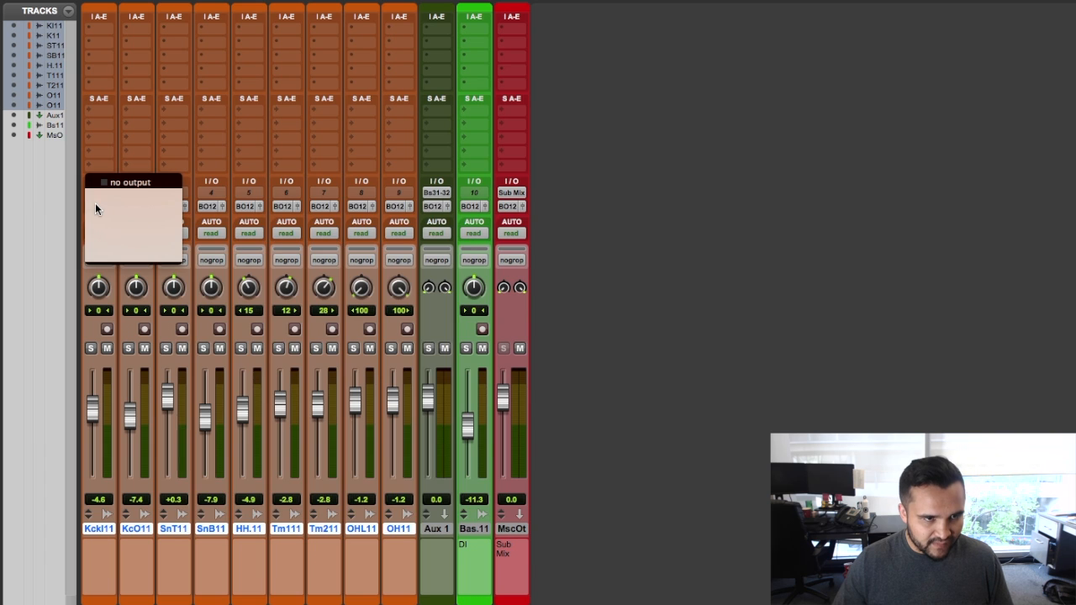
{"action": "mouse_move", "coordinate": [135, 246]}
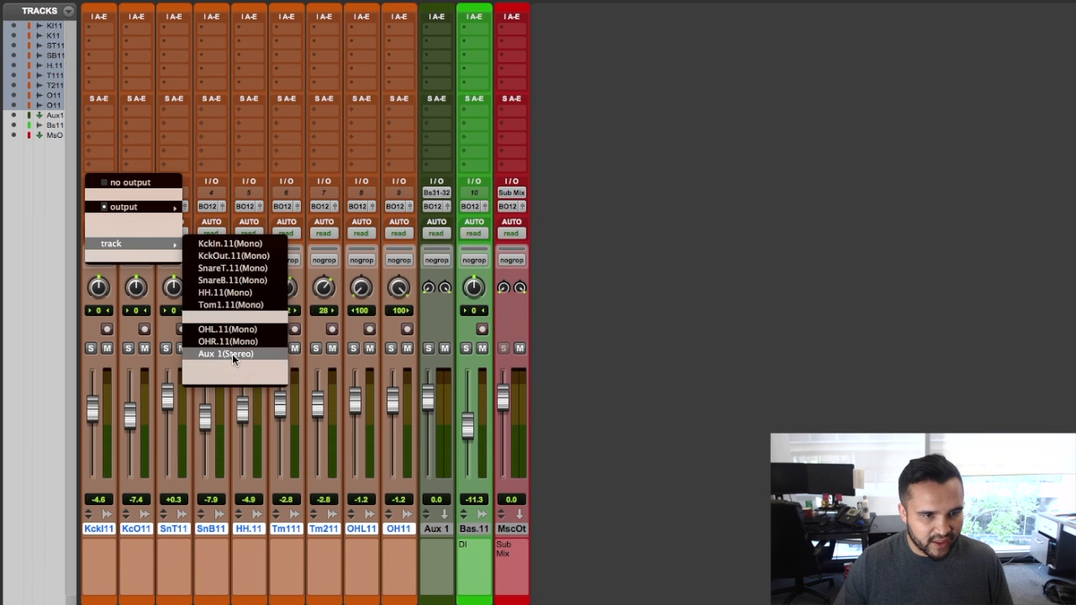
{"action": "left_click", "coordinate": [398, 480]}
Rename the Aux 1 track as Drums Aux.
{"action": "double_click", "coordinate": [441, 528]}
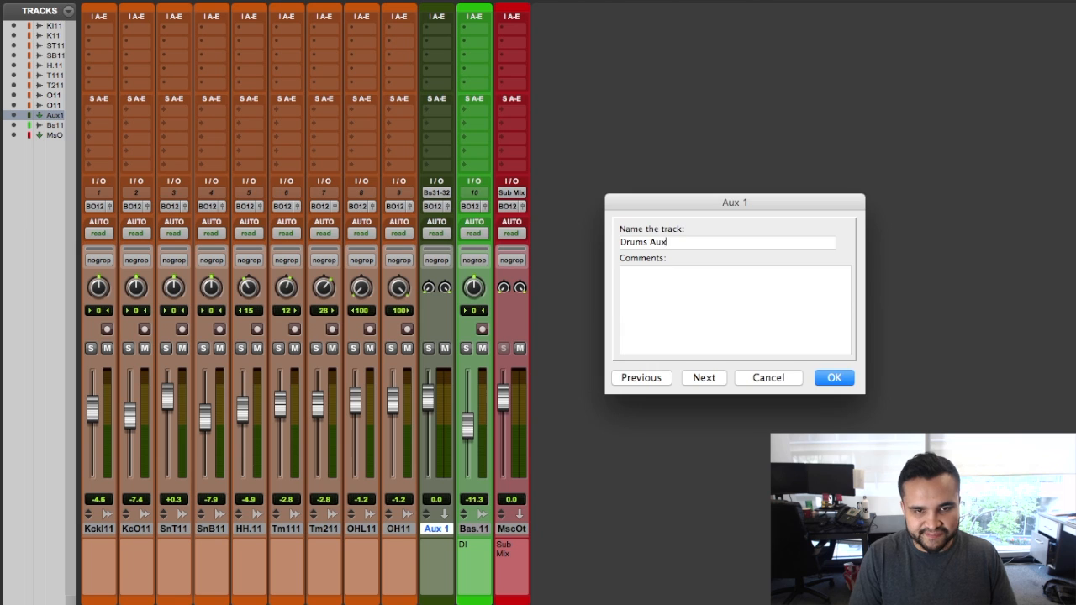
{"action": "type", "text": "Drums Aux"}
{"action": "key", "text": "Return"}
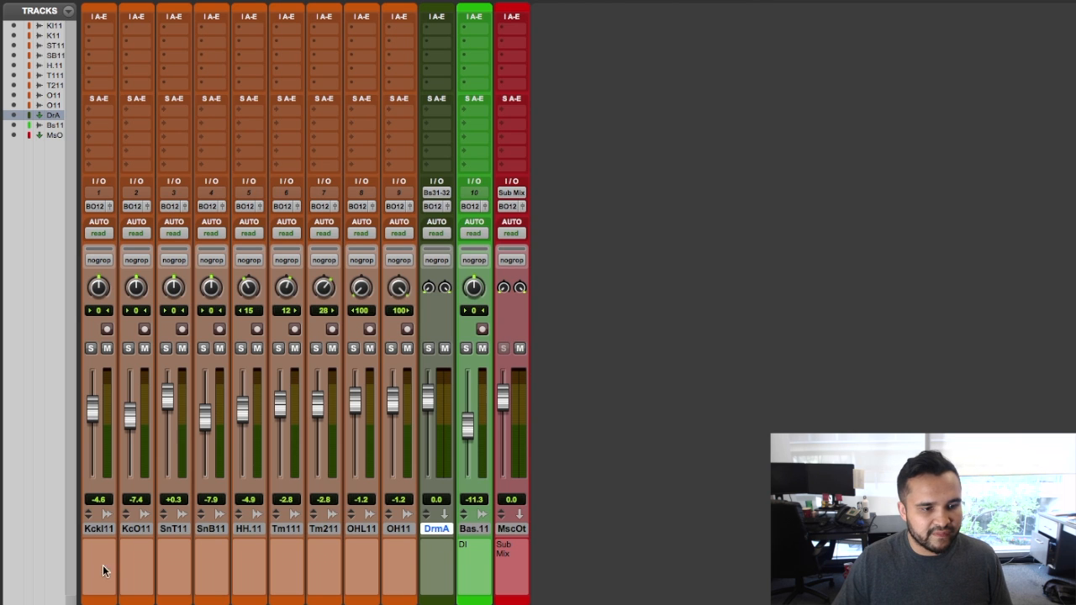
Route the outputs of all nine drum tracks, from Kick In to the right overhead, to the Drums Aux (Stereo) track.
{"action": "left_click", "coordinate": [104, 532]}
{"action": "left_click", "coordinate": [395, 533], "text": "shift"}
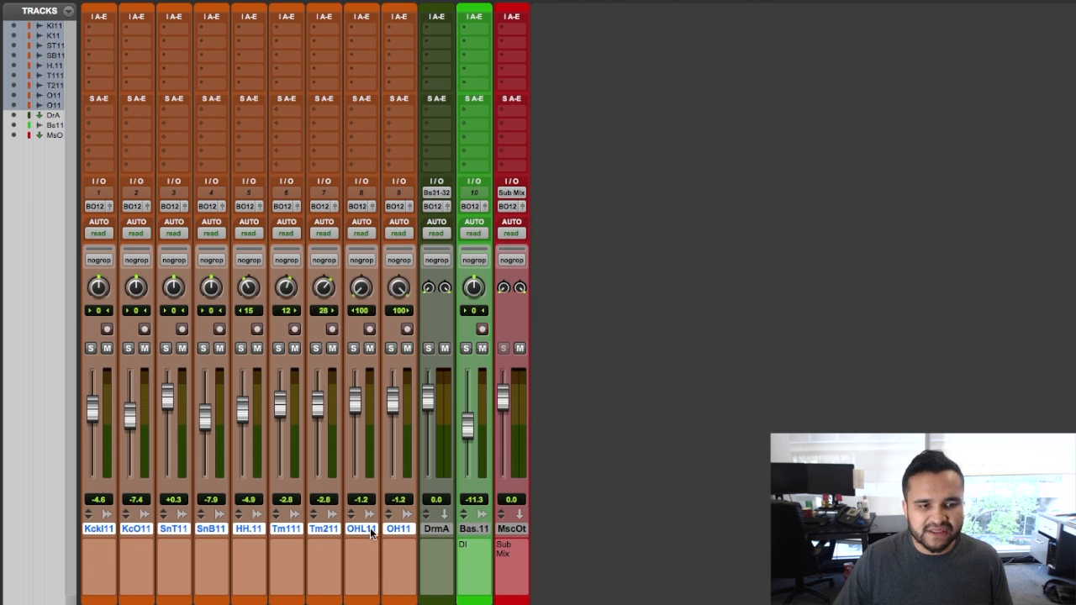
{"action": "left_click", "coordinate": [246, 209]}
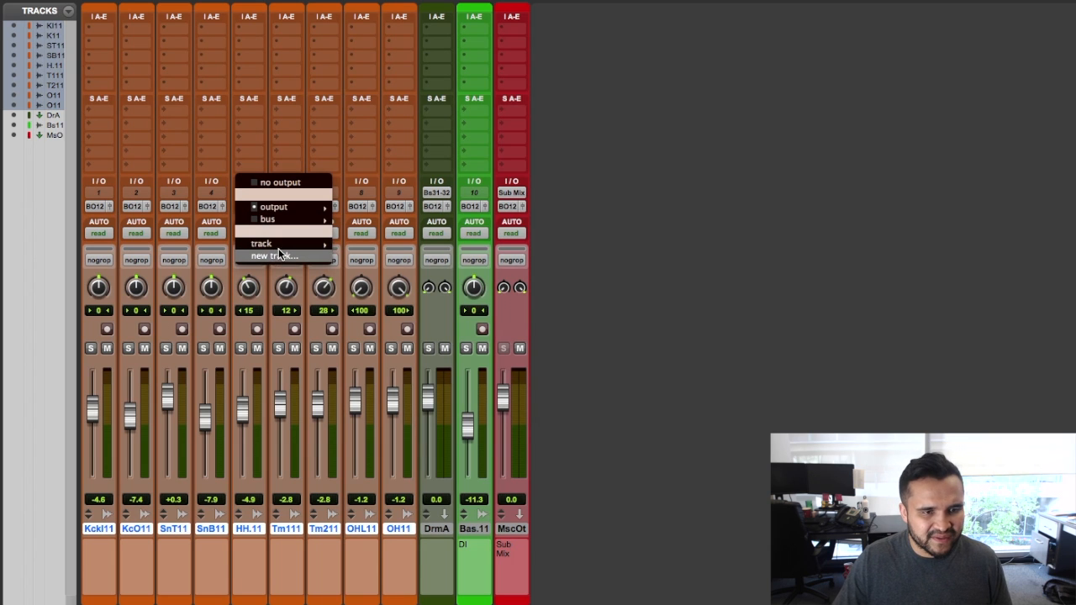
{"action": "mouse_move", "coordinate": [280, 246]}
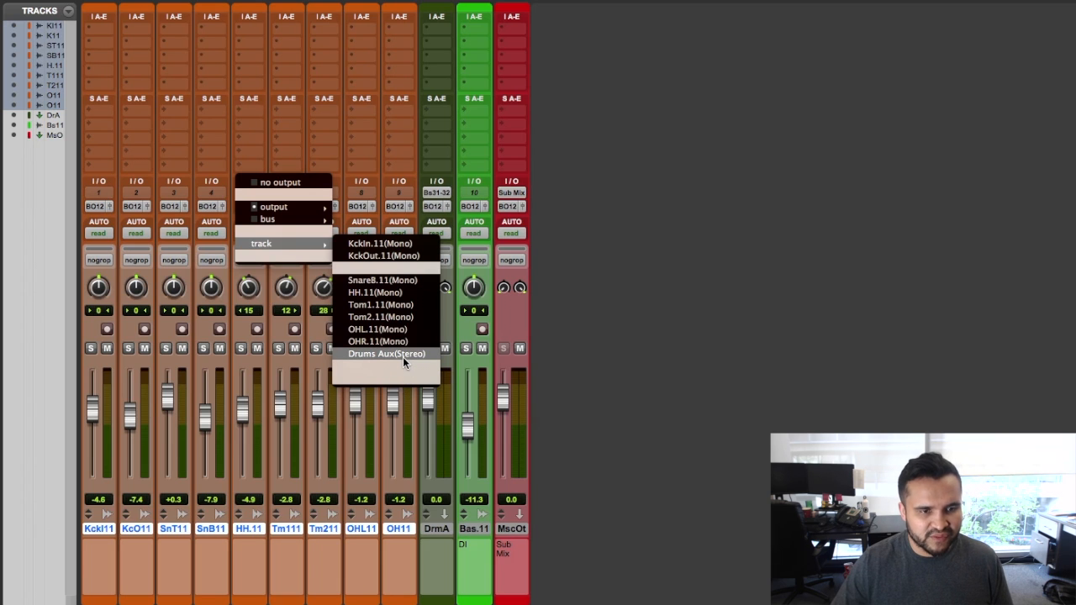
{"action": "left_click", "coordinate": [403, 356]}
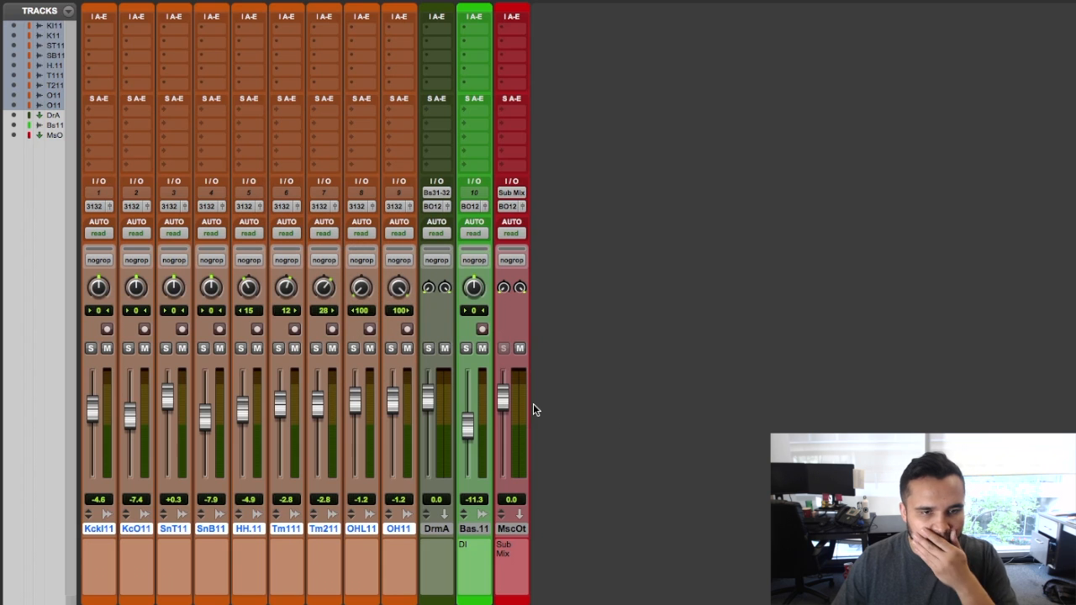
Play the session through the Drums Aux and widen the mixer's narrow channel strips.
{"action": "key", "text": "space"}
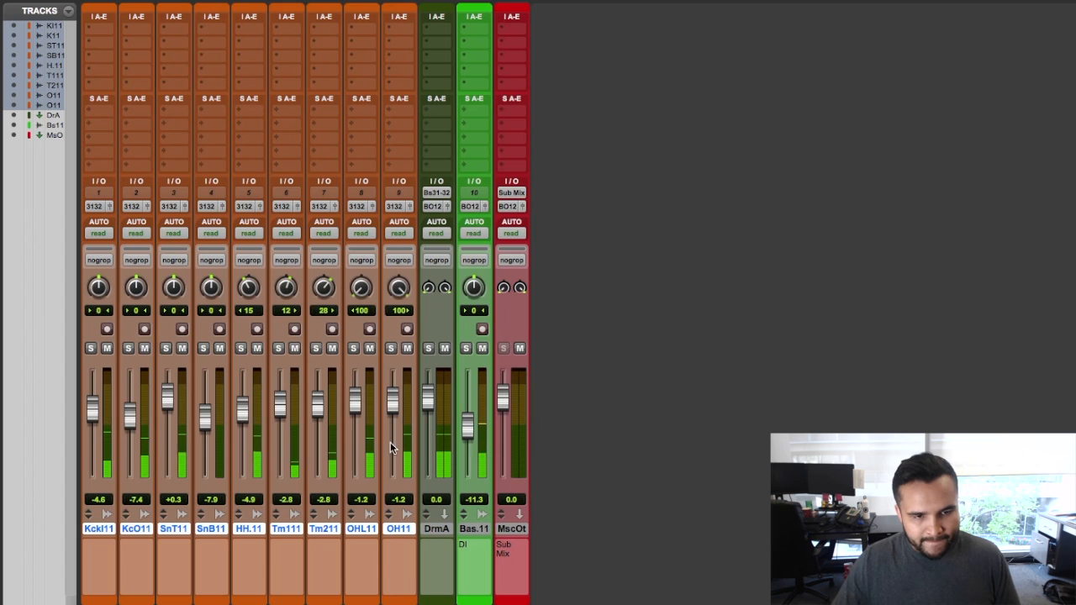
{"action": "key", "text": "alt+super+m"}
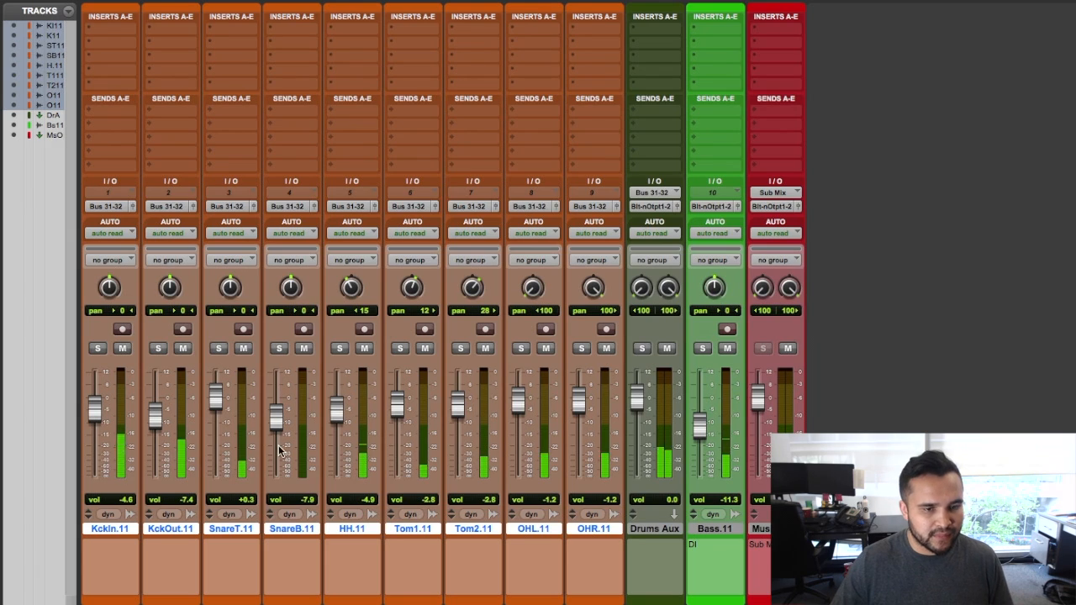
Restart playback from about 1:37 in the timeline, near the end of Chorus 1, and return to the mixer.
{"action": "key", "text": "super+equal"}
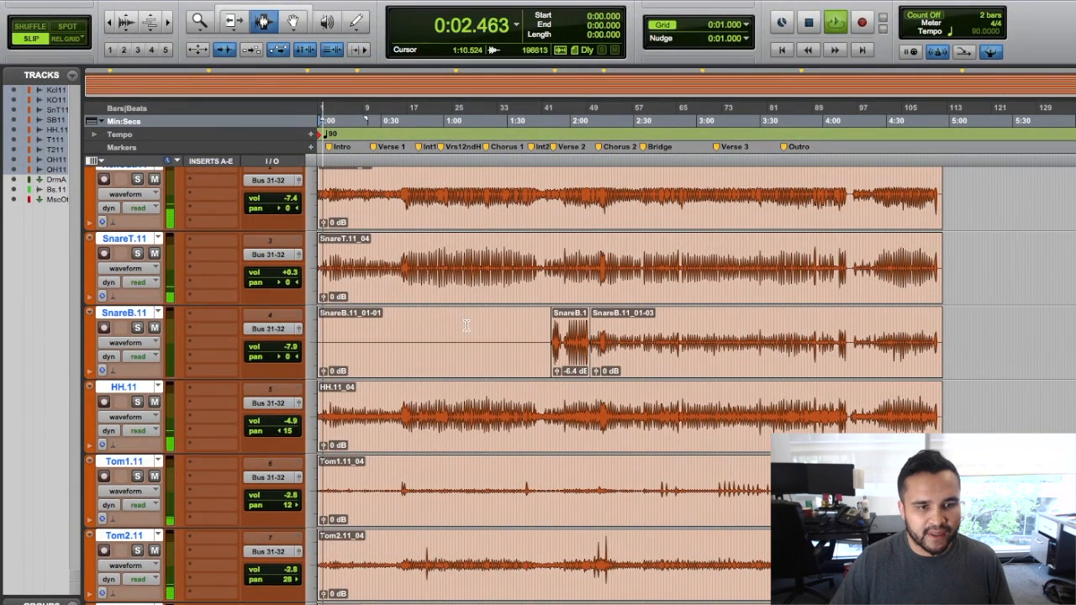
{"action": "key", "text": "space"}
{"action": "left_click", "coordinate": [522, 259]}
{"action": "key", "text": "space"}
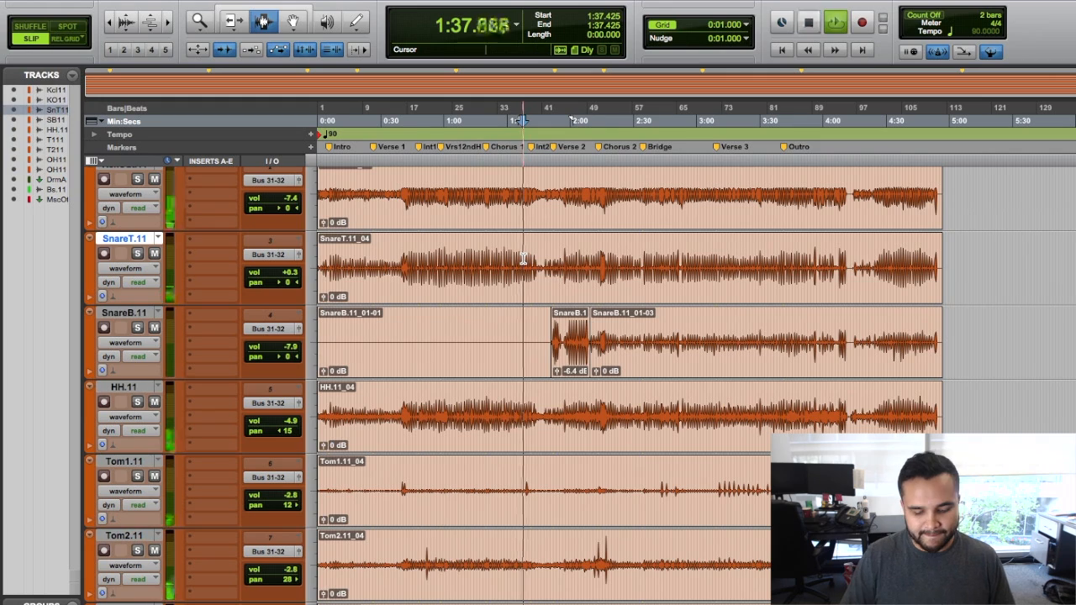
{"action": "key", "text": "super+equal"}
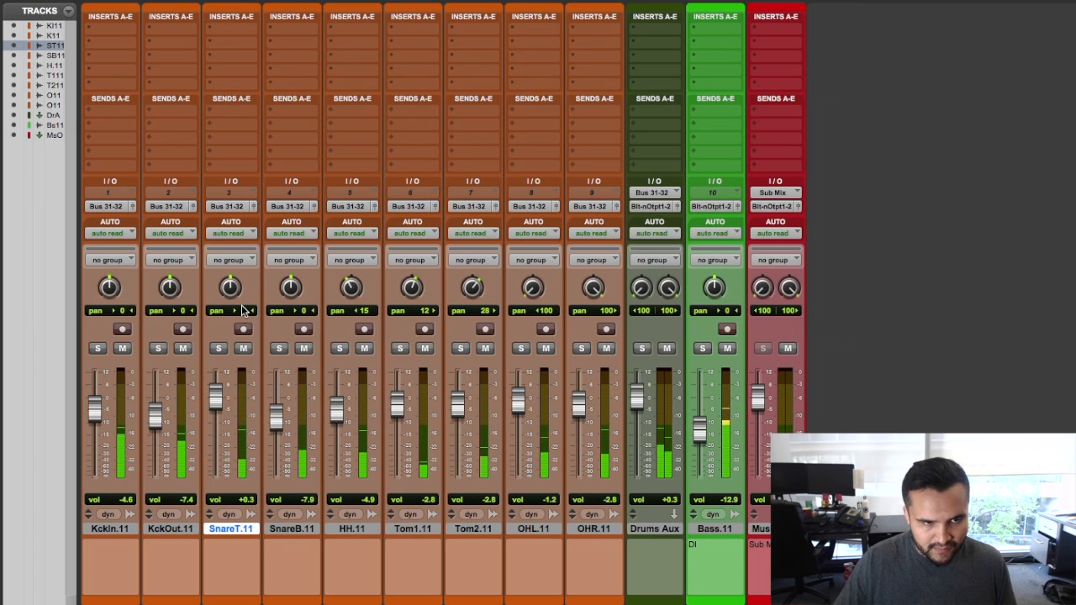
Pan the HH.11 hi-hat track to 46 left and solo it.
{"action": "left_click_drag", "start_coordinate": [359, 293], "coordinate": [361, 310]}
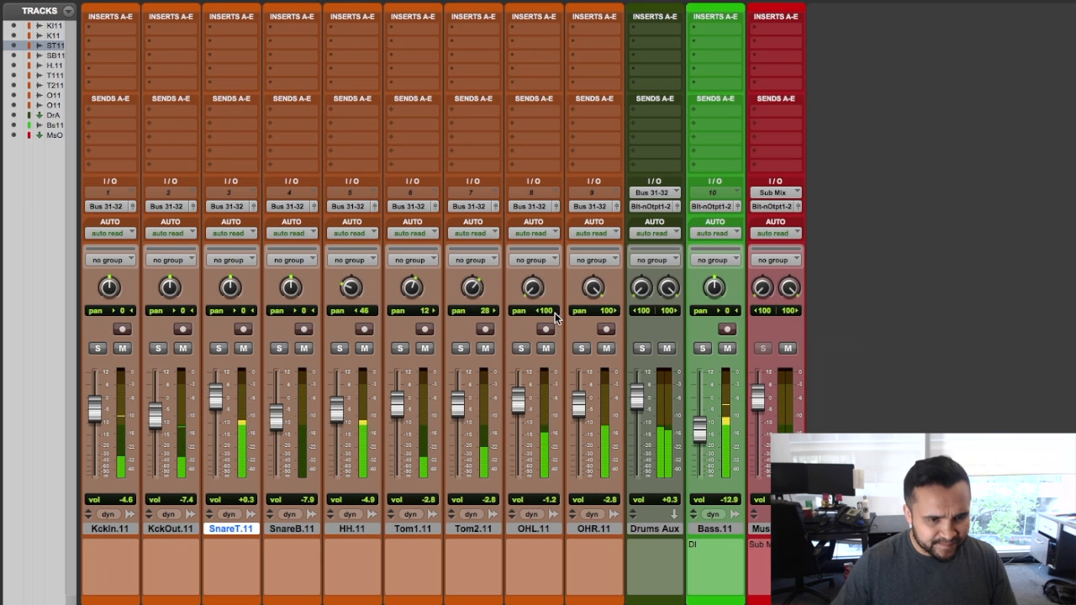
{"action": "left_click", "coordinate": [339, 348]}
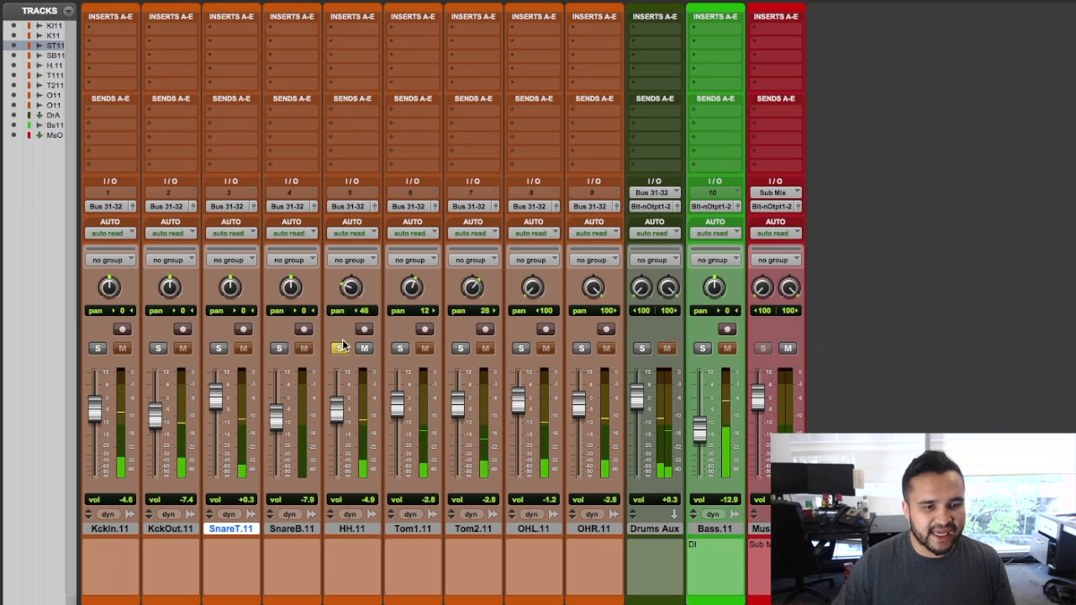
{"action": "left_click", "coordinate": [340, 348]}
{"action": "left_click", "coordinate": [340, 348]}
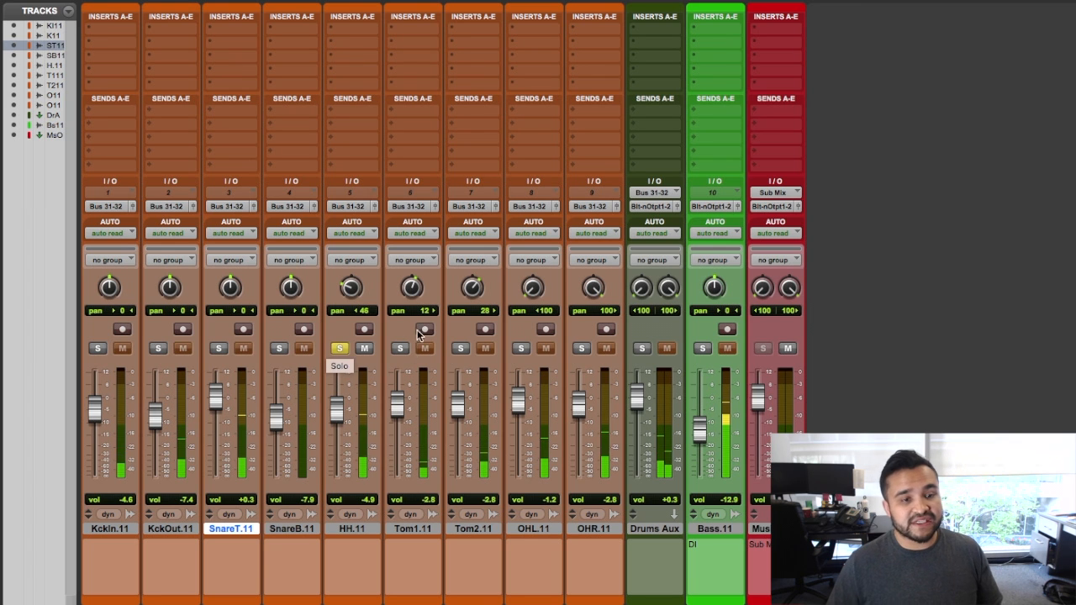
{"action": "left_click", "coordinate": [335, 351]}
{"action": "left_click", "coordinate": [335, 352]}
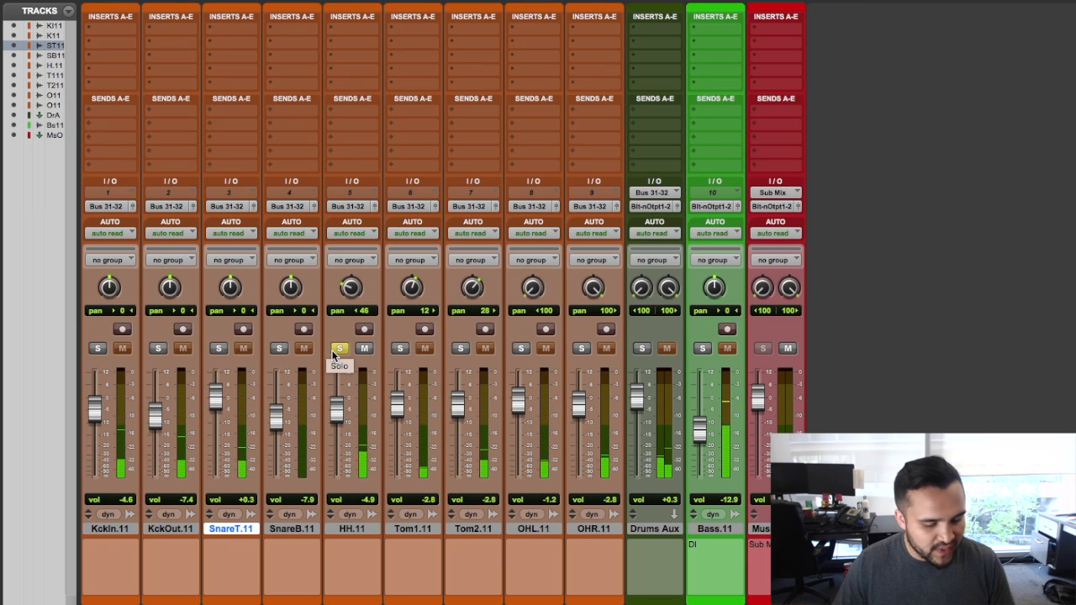
{"action": "left_click", "coordinate": [335, 351]}
{"action": "left_click", "coordinate": [335, 351]}
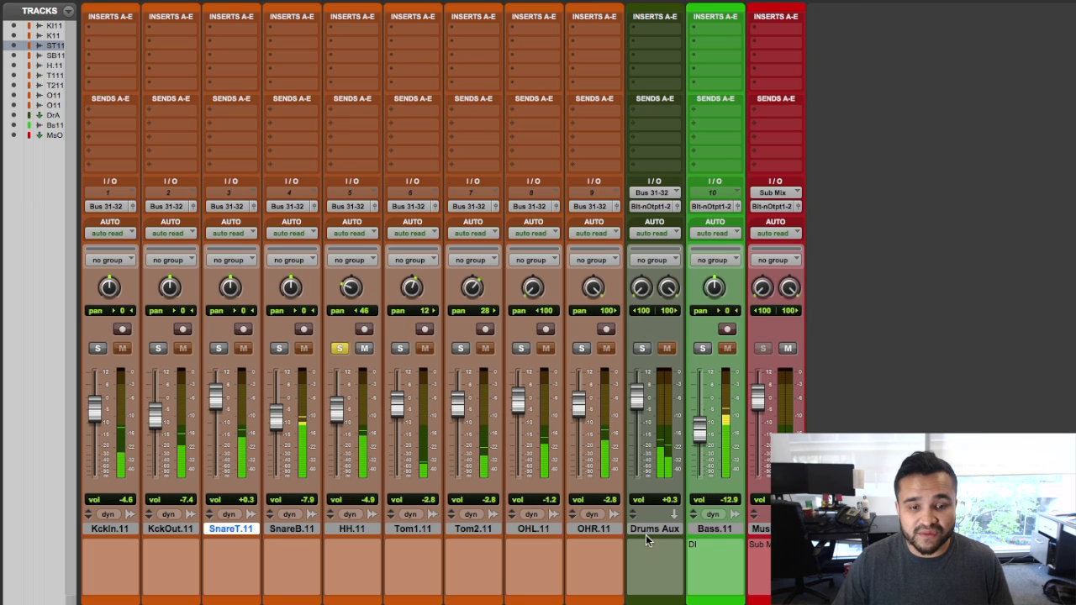
Make the Drums Aux track solo-safe and raise the hi-hat fader to -1.9 dB.
{"action": "left_click", "coordinate": [641, 350], "text": "super"}
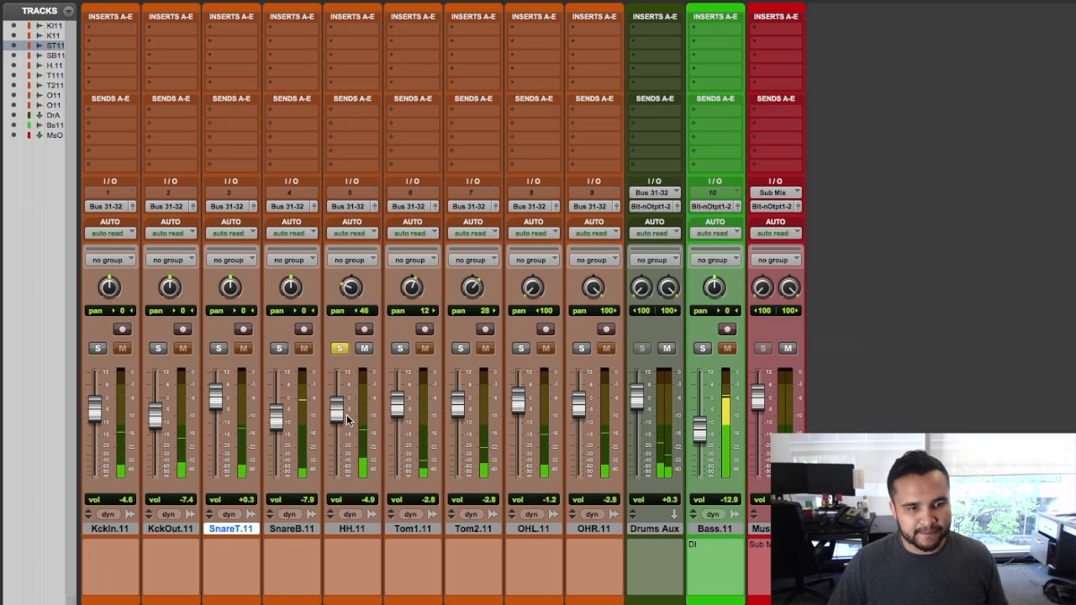
{"action": "left_click_drag", "start_coordinate": [342, 417], "coordinate": [342, 412]}
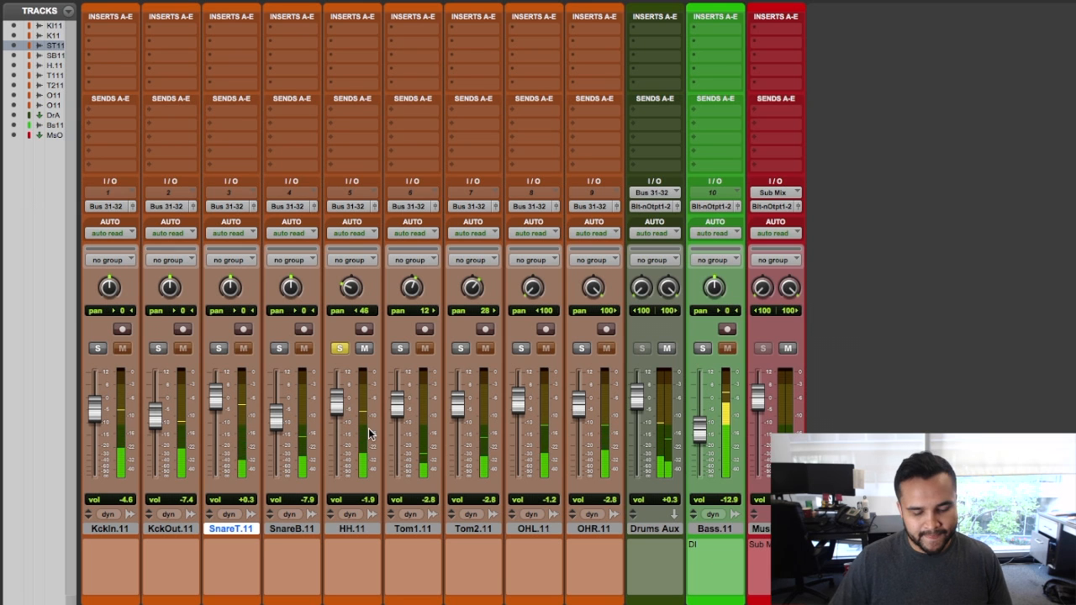
Solo the Tom1.11 track alongside the hi-hat and pan it to 21 left.
{"action": "left_click", "coordinate": [404, 349]}
{"action": "left_click_drag", "start_coordinate": [409, 291], "coordinate": [399, 311]}
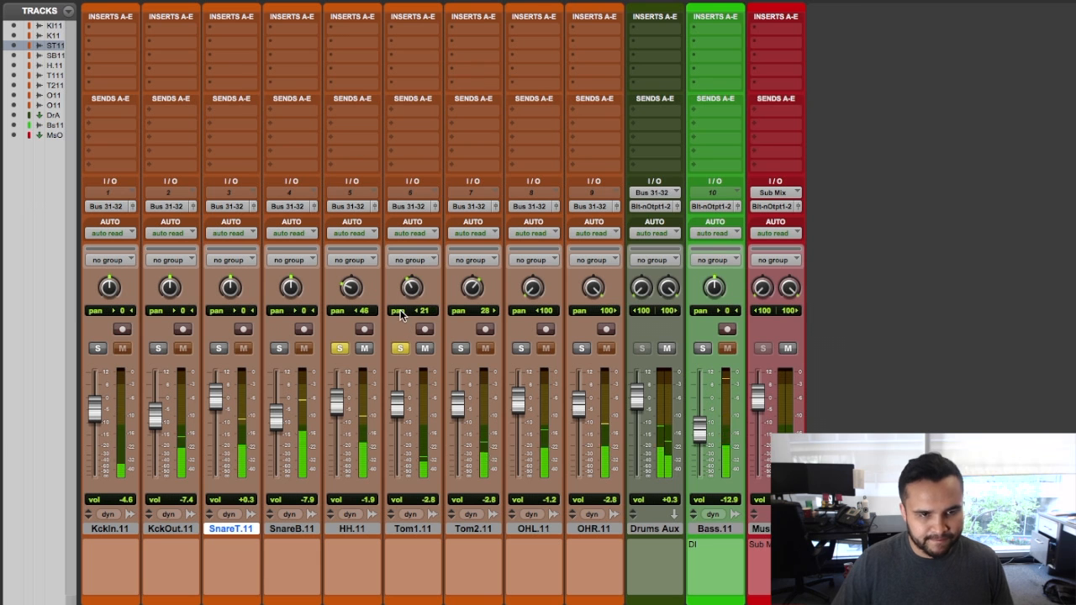
Restart playback from the Tom1.11 hit at about 1:38 in the timeline and listen to it in the mixer.
{"action": "key", "text": "super+equal"}
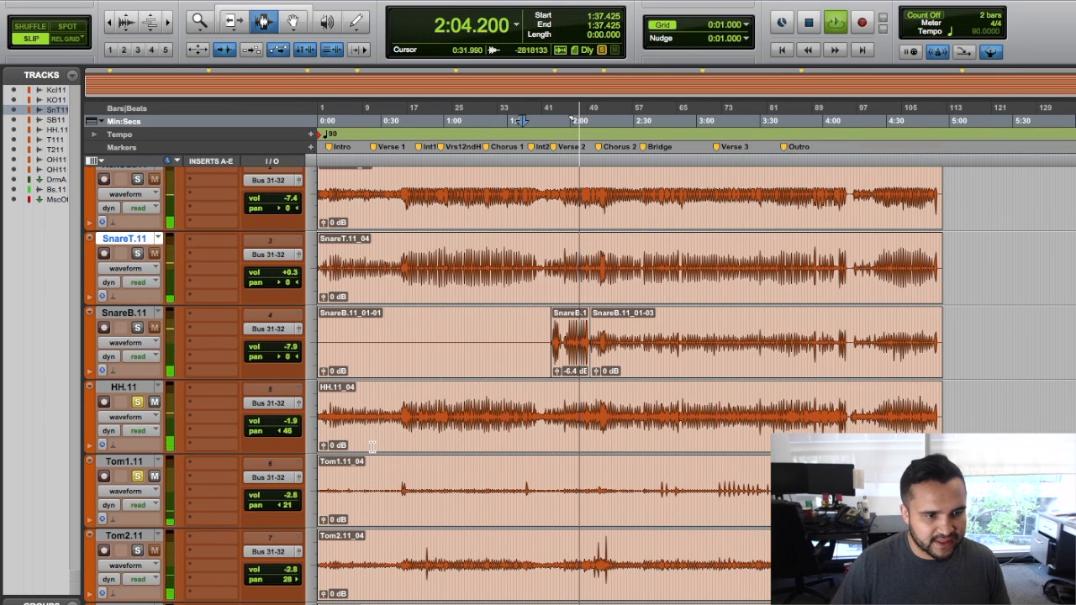
{"action": "left_click", "coordinate": [526, 489]}
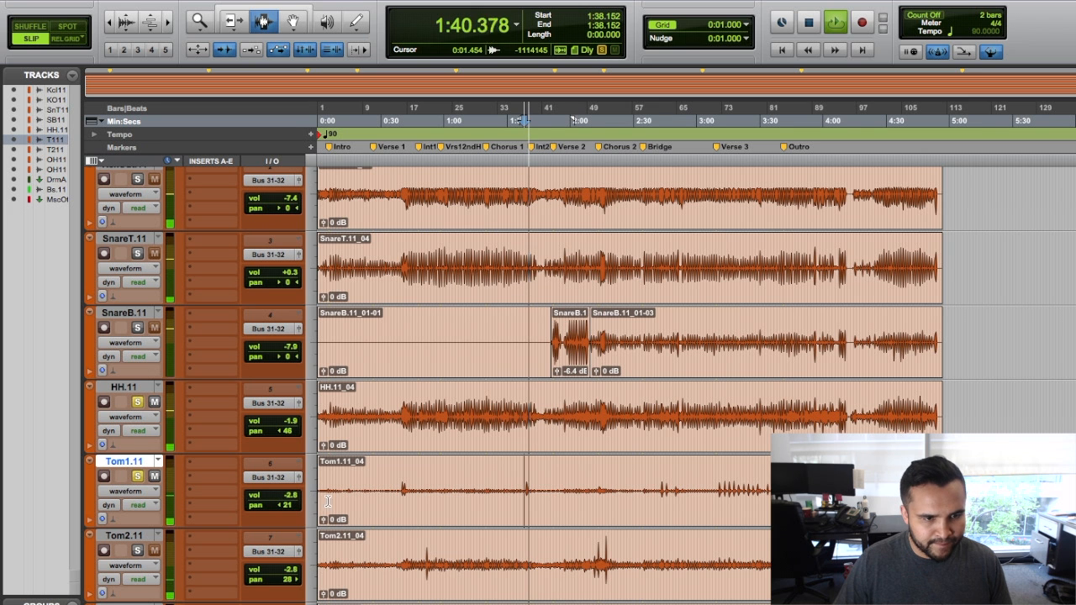
{"action": "key", "text": "space"}
{"action": "key", "text": "super+equal"}
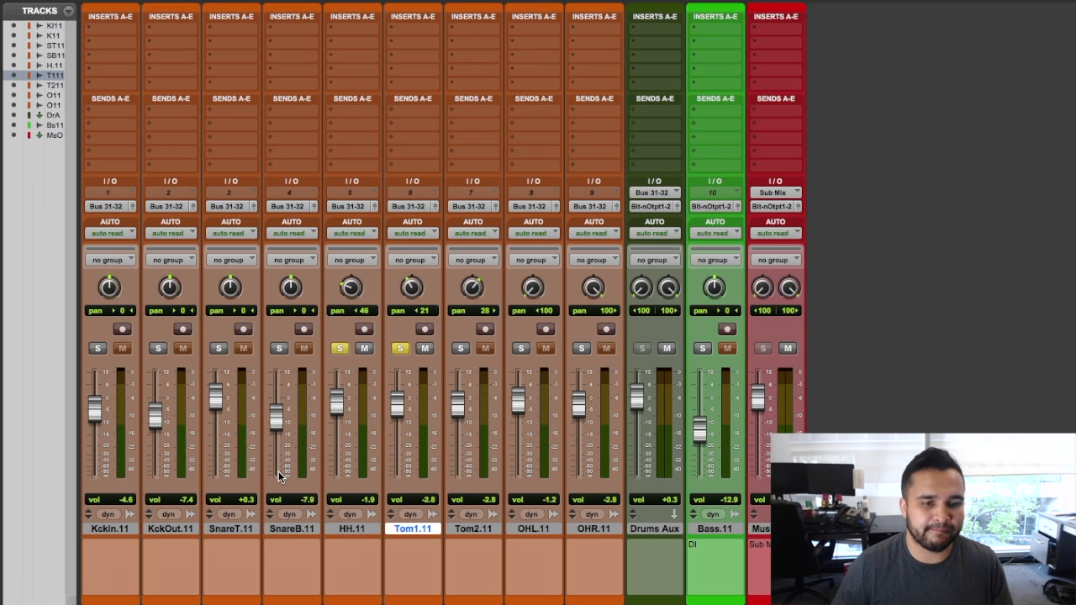
{"action": "key", "text": "space"}
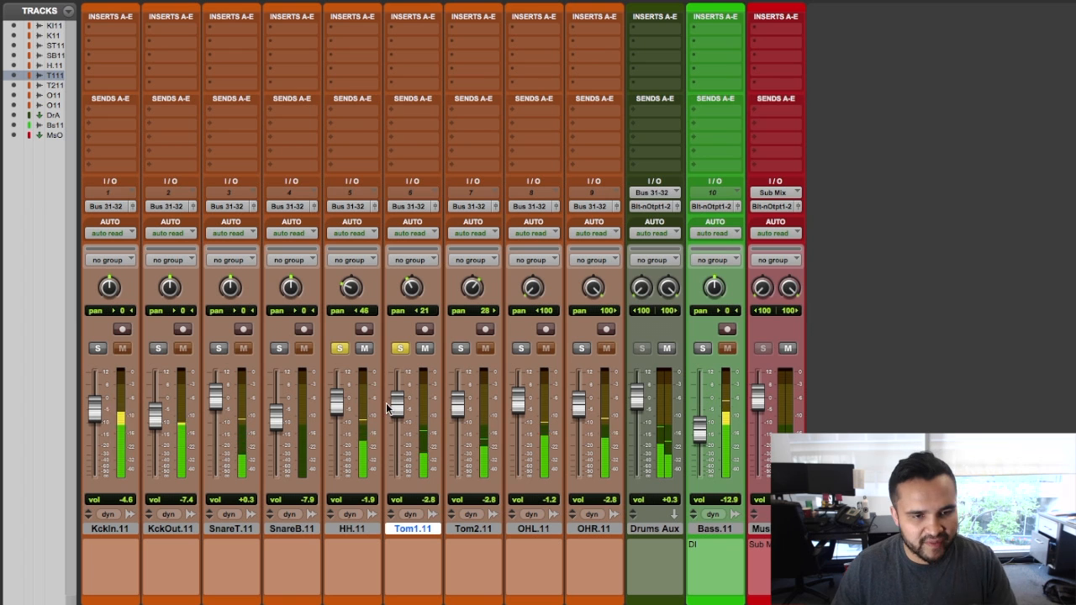
Take Tom1.11 out of solo and solo Tom2.11, OHL.11 and OHR.11 along with the hi-hat.
{"action": "left_click", "coordinate": [399, 348]}
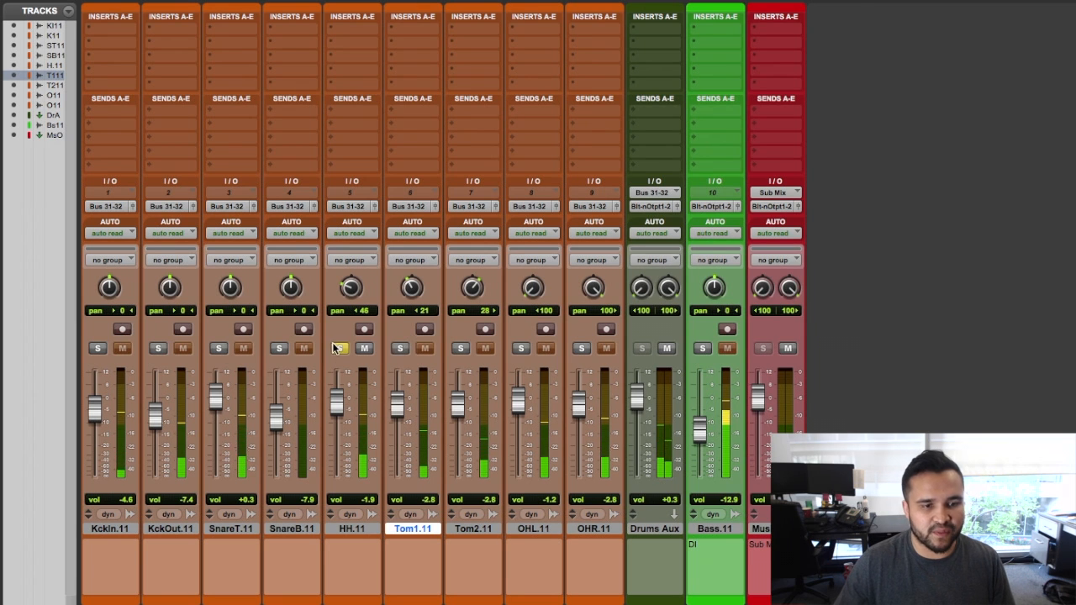
{"action": "left_click", "coordinate": [460, 348]}
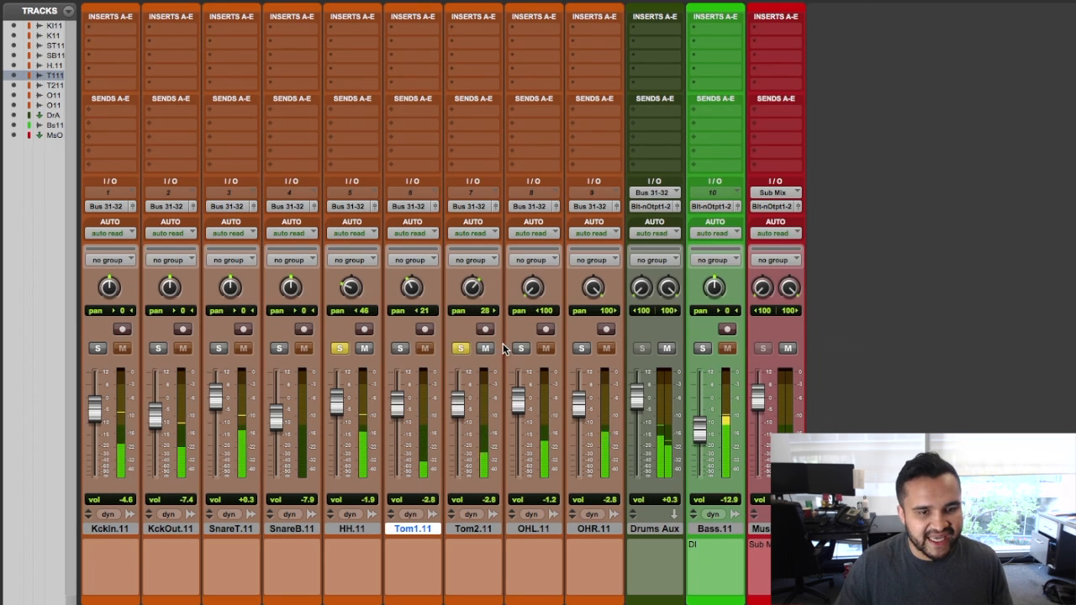
{"action": "left_click", "coordinate": [521, 348]}
{"action": "left_click", "coordinate": [581, 348]}
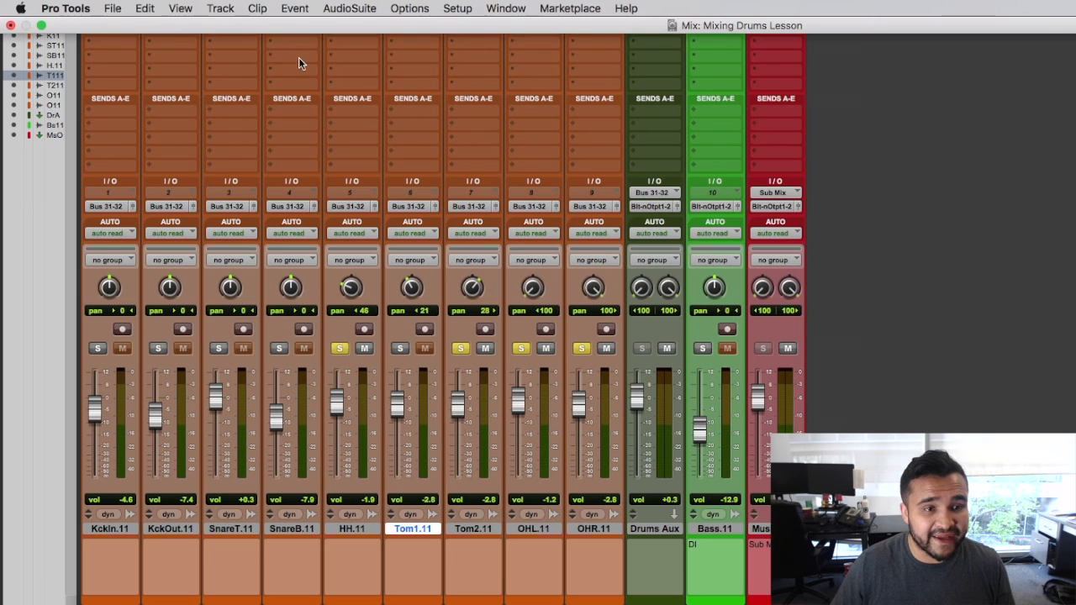
Insert the mono EQ3 1-Band plug-in on the HH.11 track and close its window.
{"action": "left_click", "coordinate": [386, 42]}
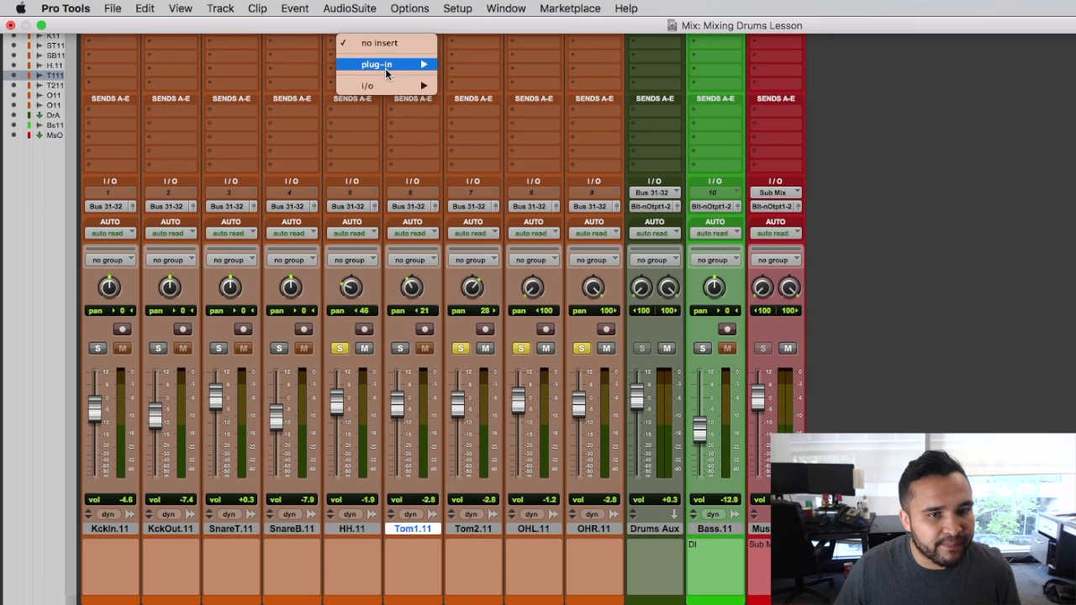
{"action": "mouse_move", "coordinate": [384, 70]}
{"action": "mouse_move", "coordinate": [526, 65]}
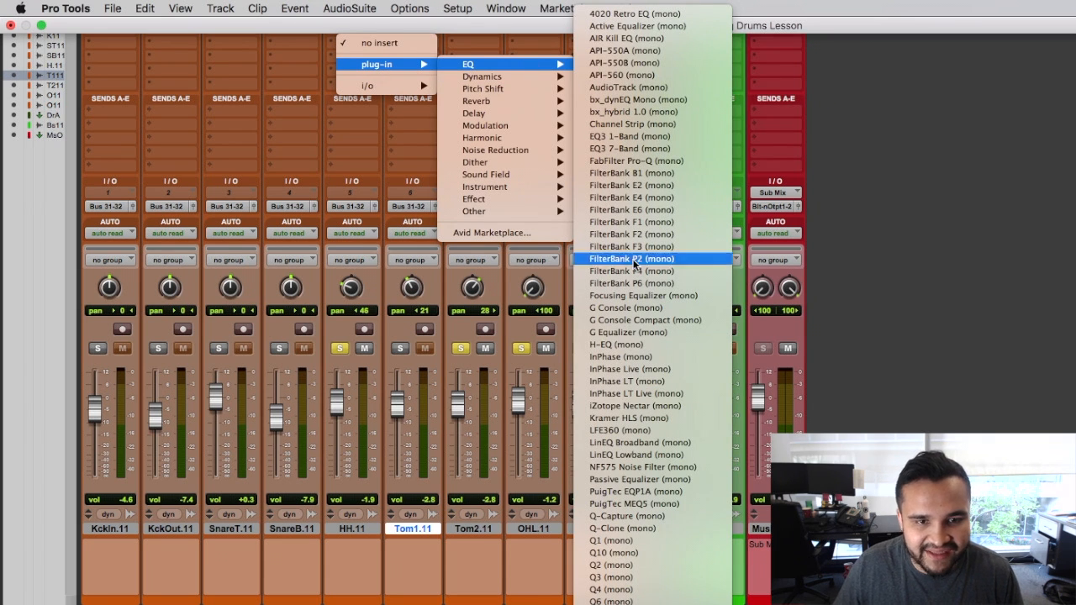
{"action": "left_click", "coordinate": [669, 143]}
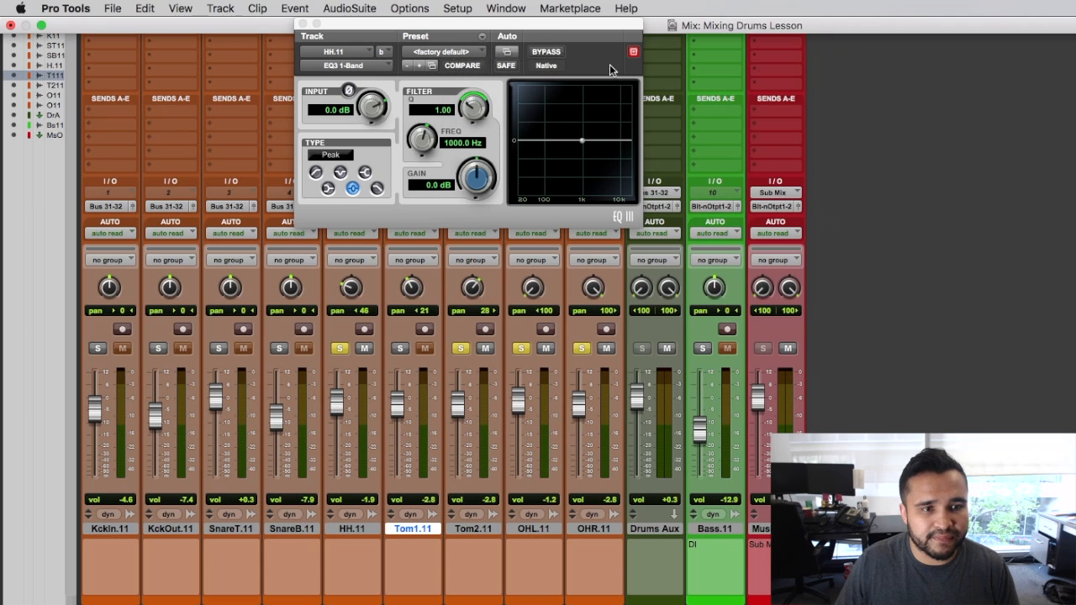
{"action": "left_click", "coordinate": [297, 33]}
{"action": "left_click", "coordinate": [302, 24]}
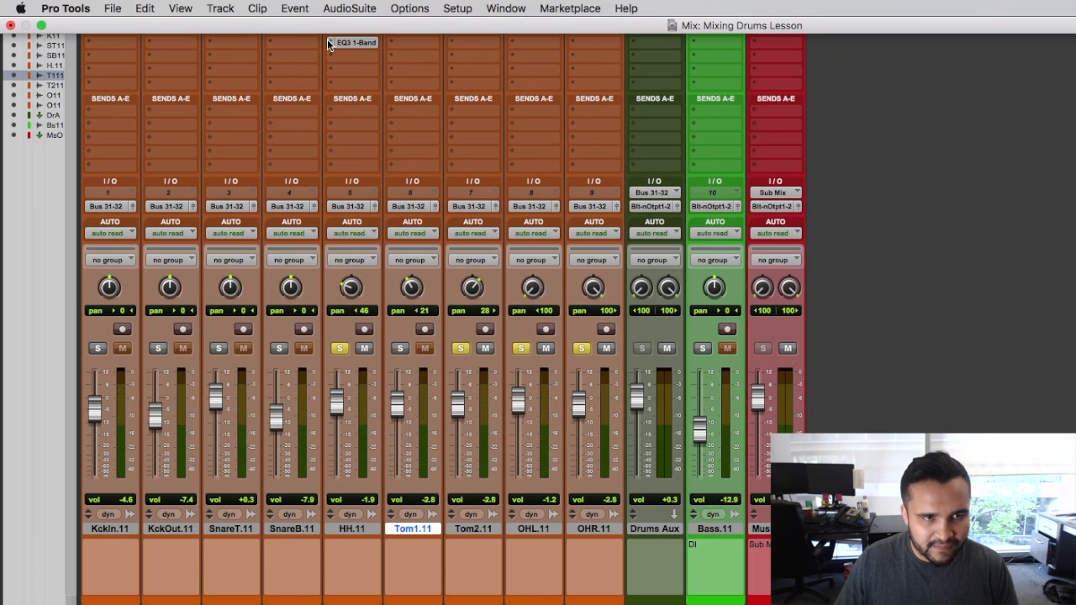
Replace the EQ on HH.11 with the mono InPhase sound field plug-in and close its window.
{"action": "left_click", "coordinate": [328, 43]}
{"action": "left_click", "coordinate": [328, 46]}
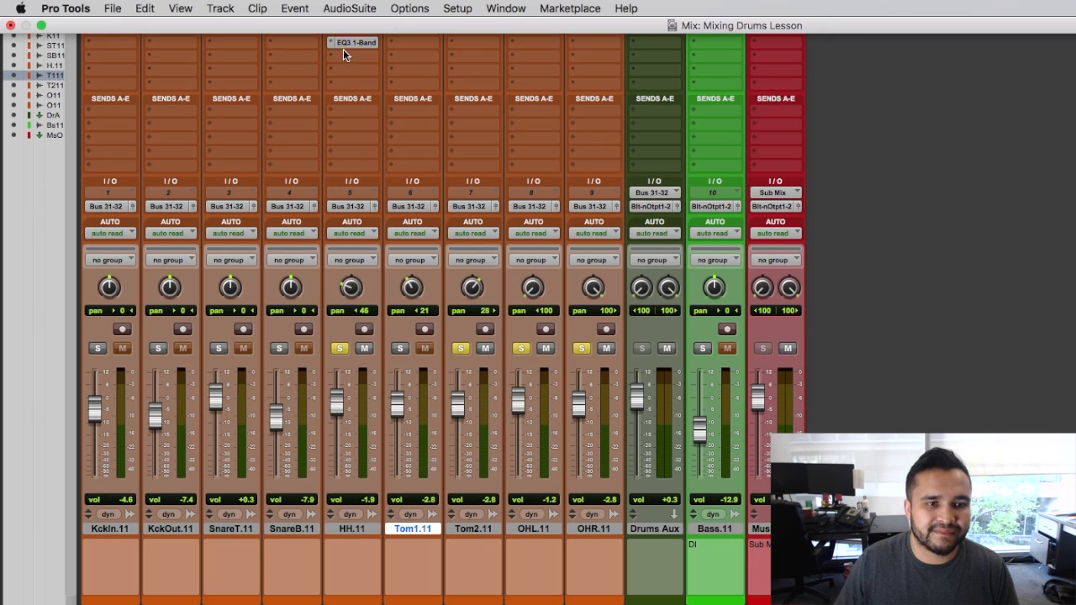
{"action": "left_click", "coordinate": [347, 67]}
{"action": "mouse_move", "coordinate": [379, 43]}
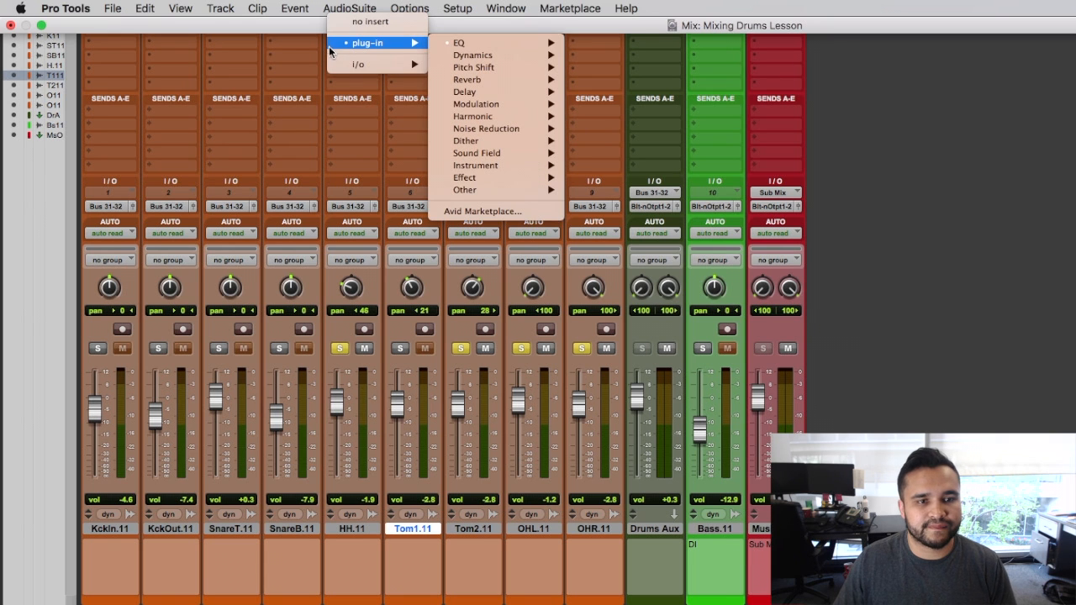
{"action": "mouse_move", "coordinate": [519, 44]}
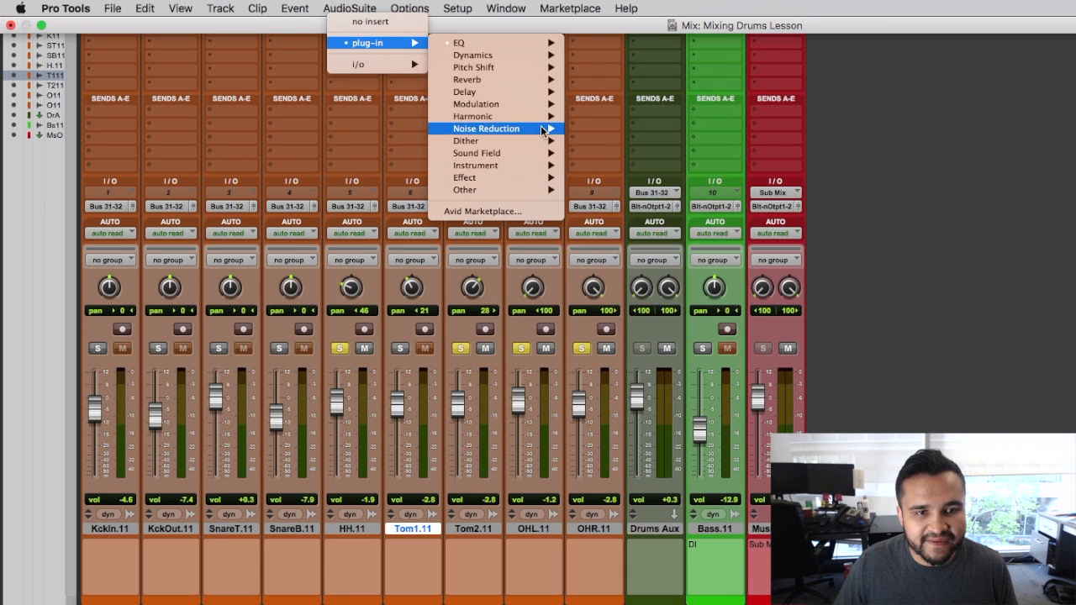
{"action": "mouse_move", "coordinate": [532, 152]}
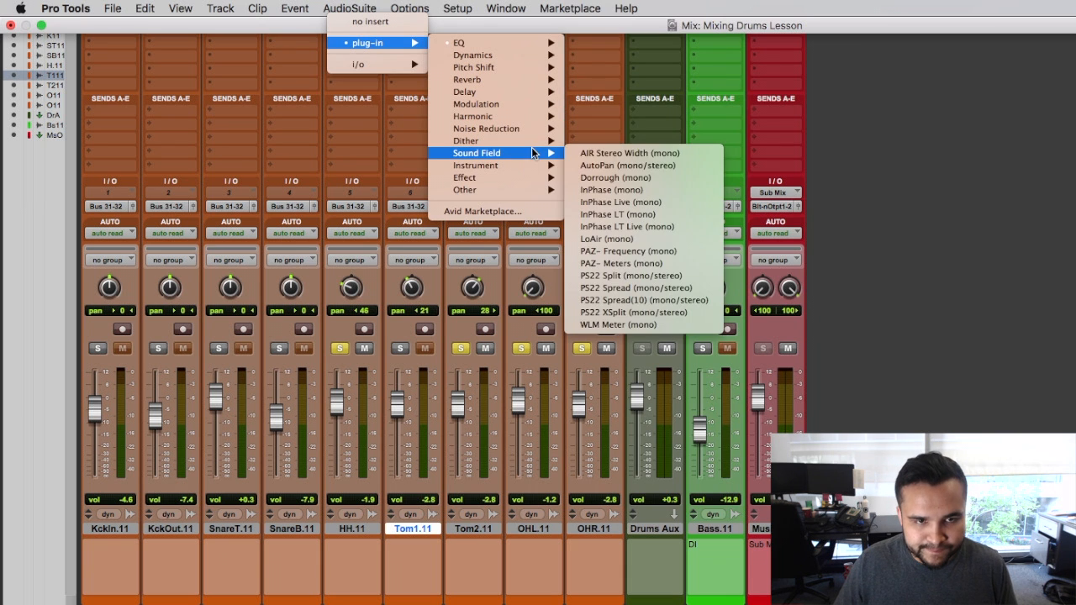
{"action": "left_click", "coordinate": [664, 193]}
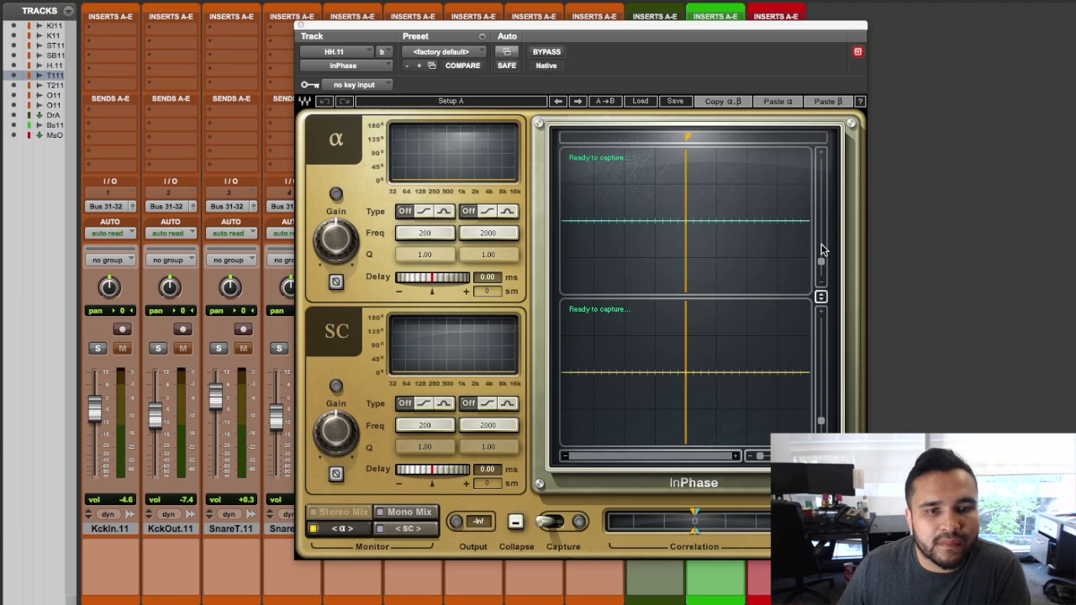
{"action": "left_click", "coordinate": [302, 27]}
Replace the InPhase insert on HH.11 with the mono AIR Kill EQ.
{"action": "left_click", "coordinate": [332, 39]}
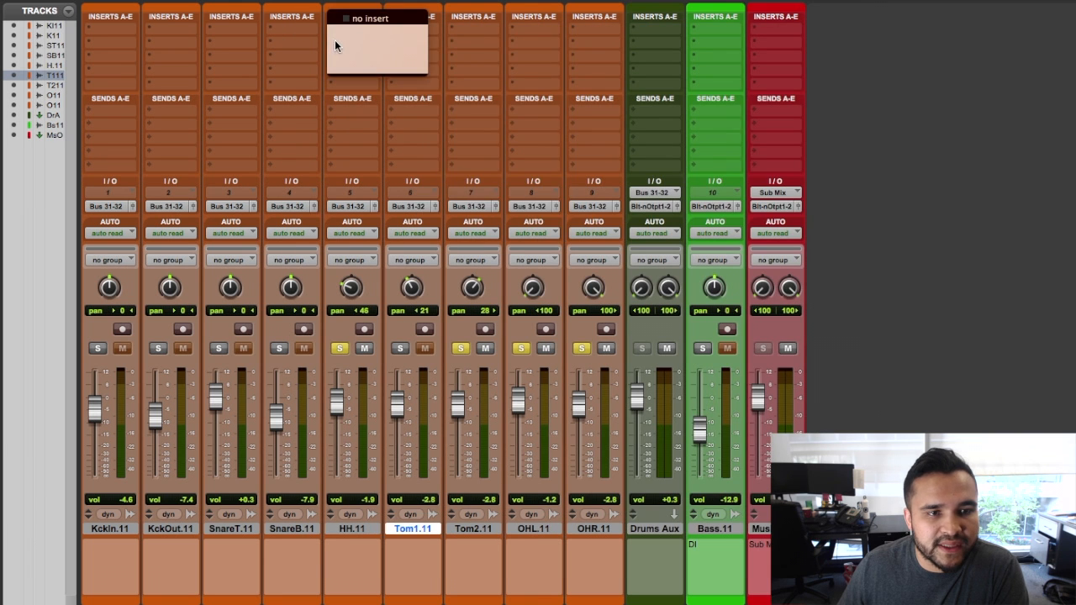
{"action": "mouse_move", "coordinate": [553, 41]}
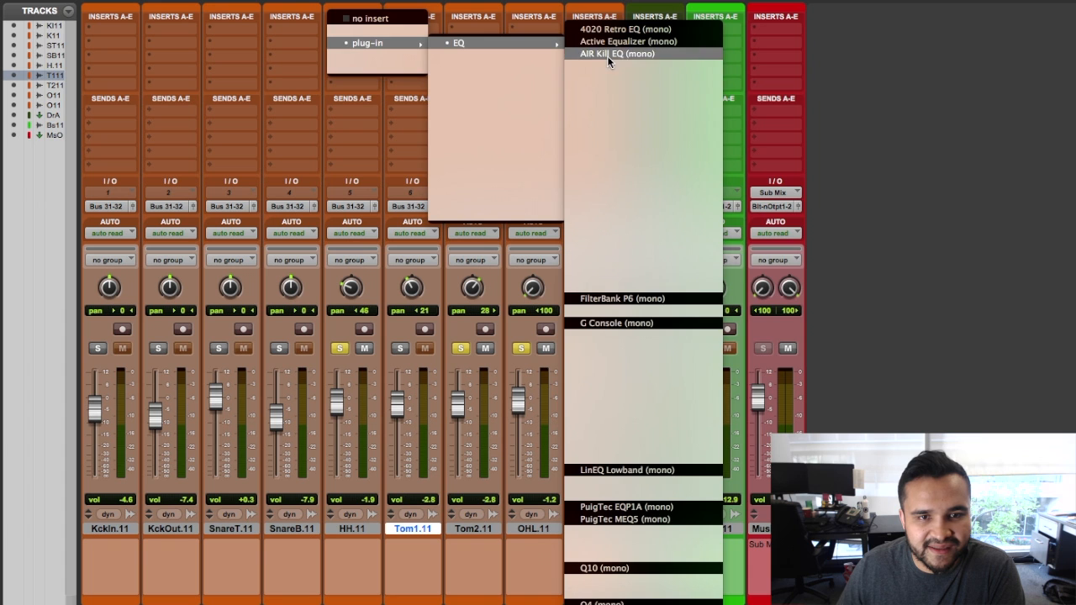
{"action": "left_click", "coordinate": [607, 56]}
{"action": "key", "text": "Return"}
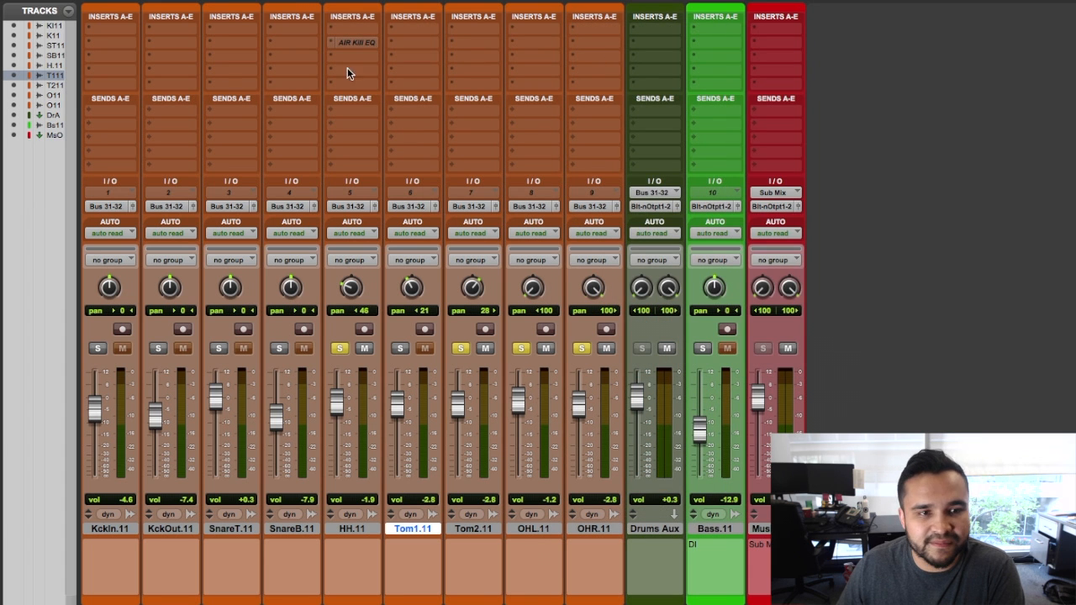
Insert the mono API-550A EQ on HH.11 to try its polarity switch, and move the insert to OHL.11.
{"action": "left_click", "coordinate": [329, 30]}
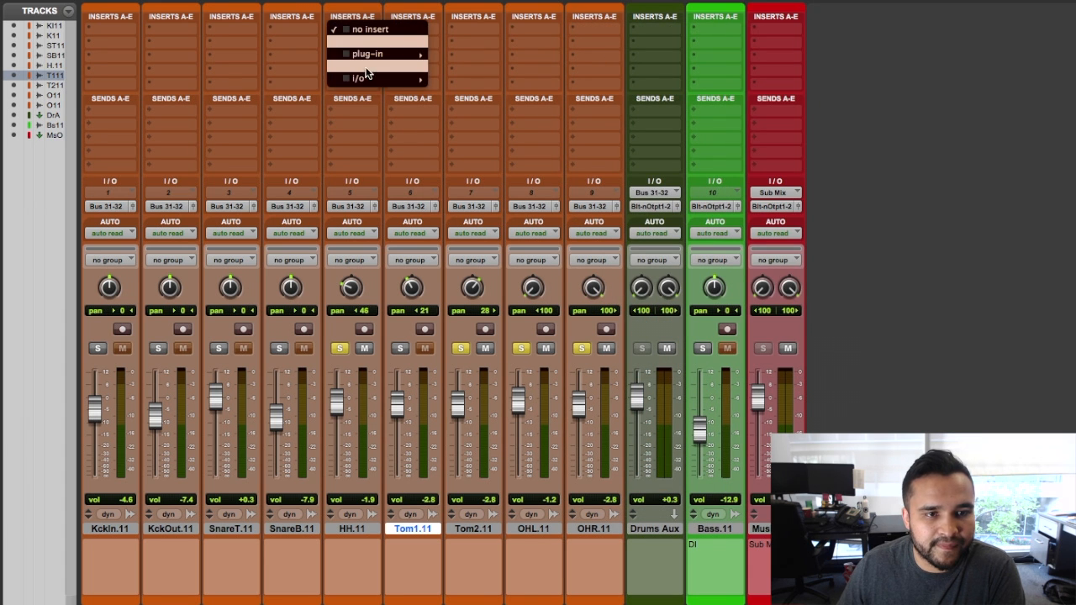
{"action": "mouse_move", "coordinate": [477, 55]}
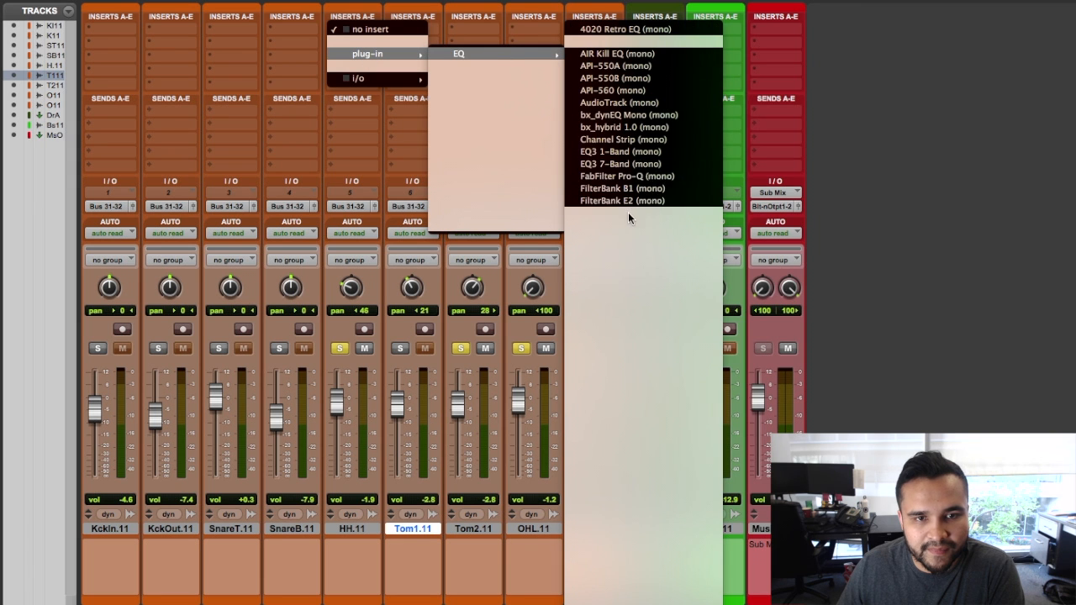
{"action": "left_click", "coordinate": [613, 67]}
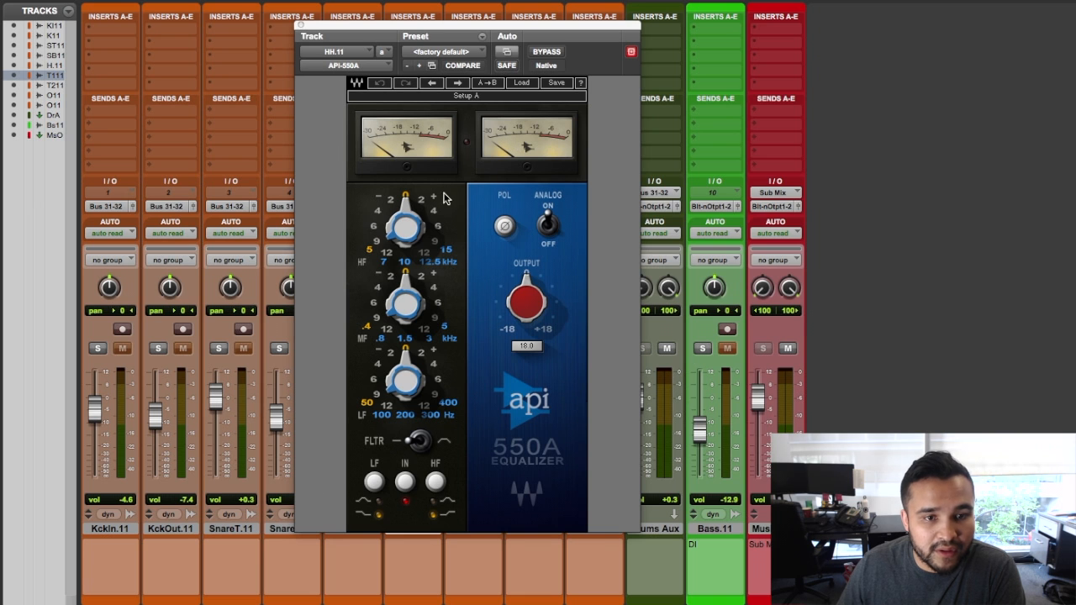
{"action": "left_click", "coordinate": [503, 227]}
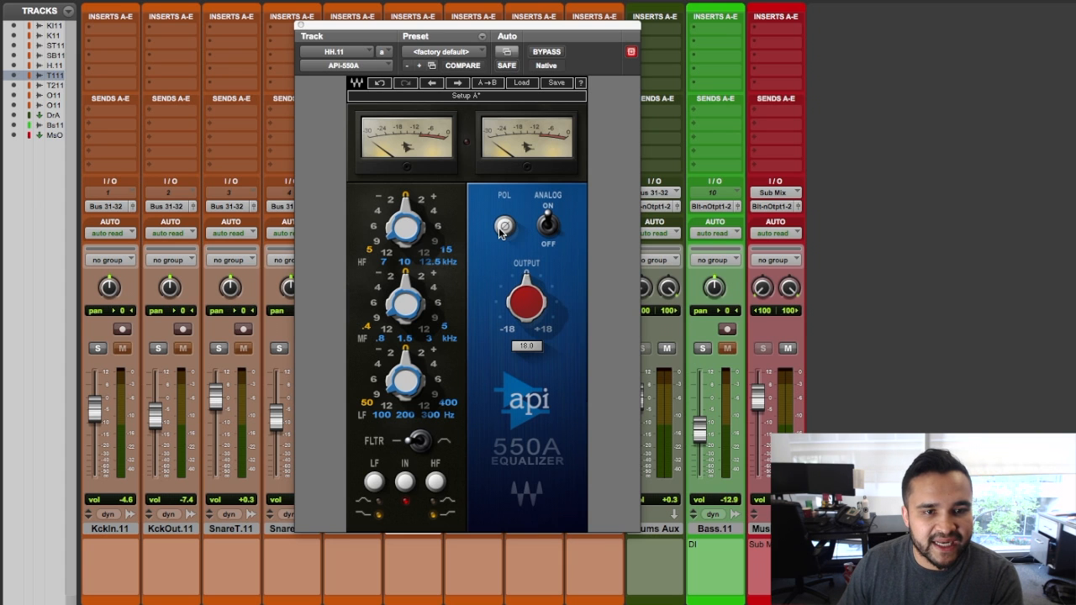
{"action": "left_click", "coordinate": [300, 25]}
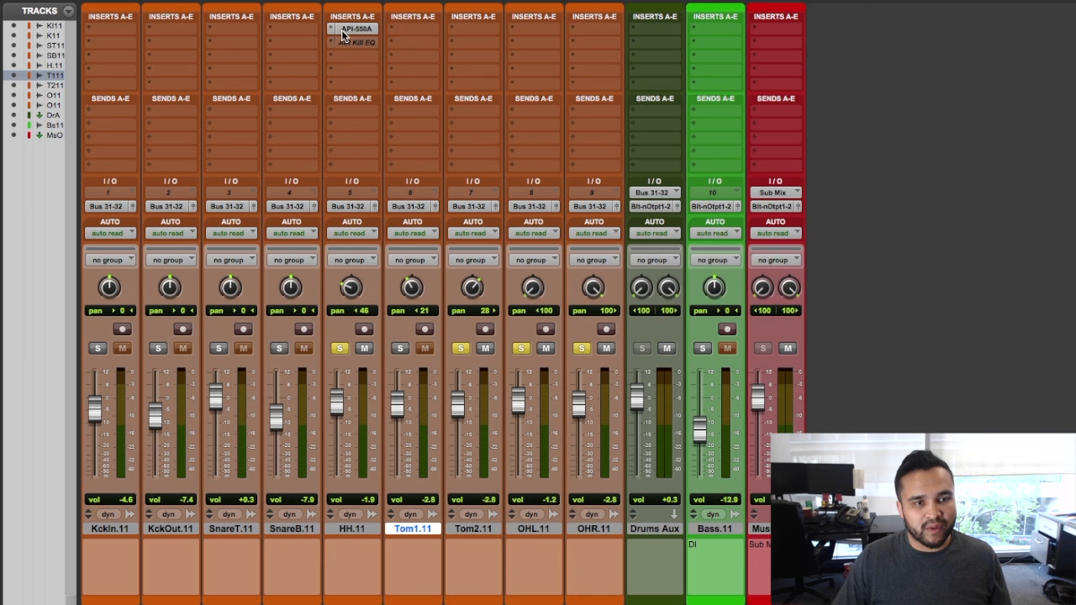
{"action": "left_click_drag", "start_coordinate": [528, 28], "coordinate": [528, 30]}
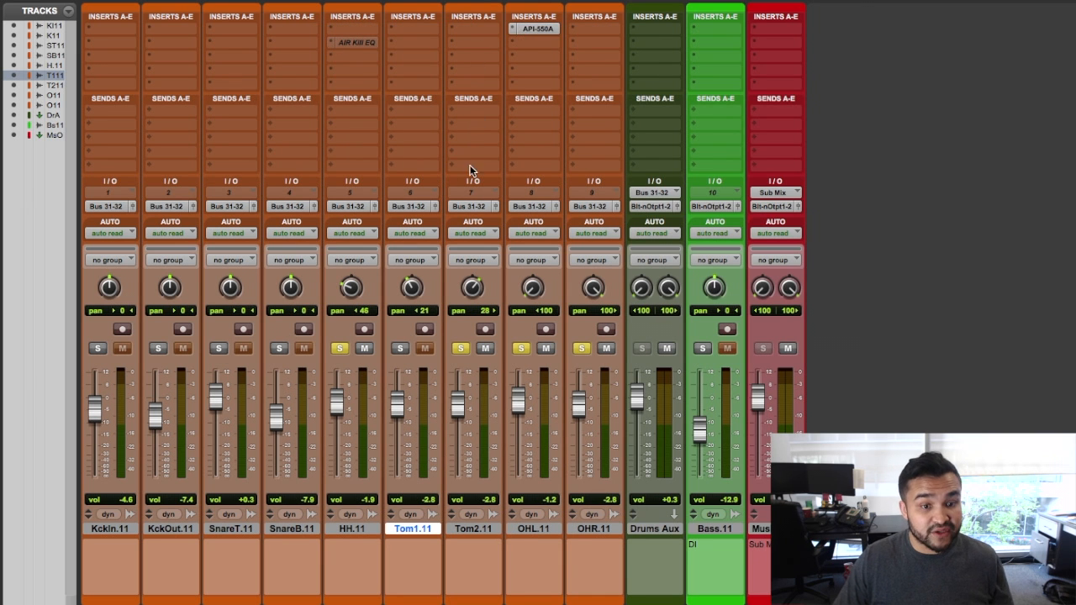
Take Tom2.11 and HH.11 out of solo, leaving only the two overhead tracks soloed.
{"action": "left_click", "coordinate": [455, 349]}
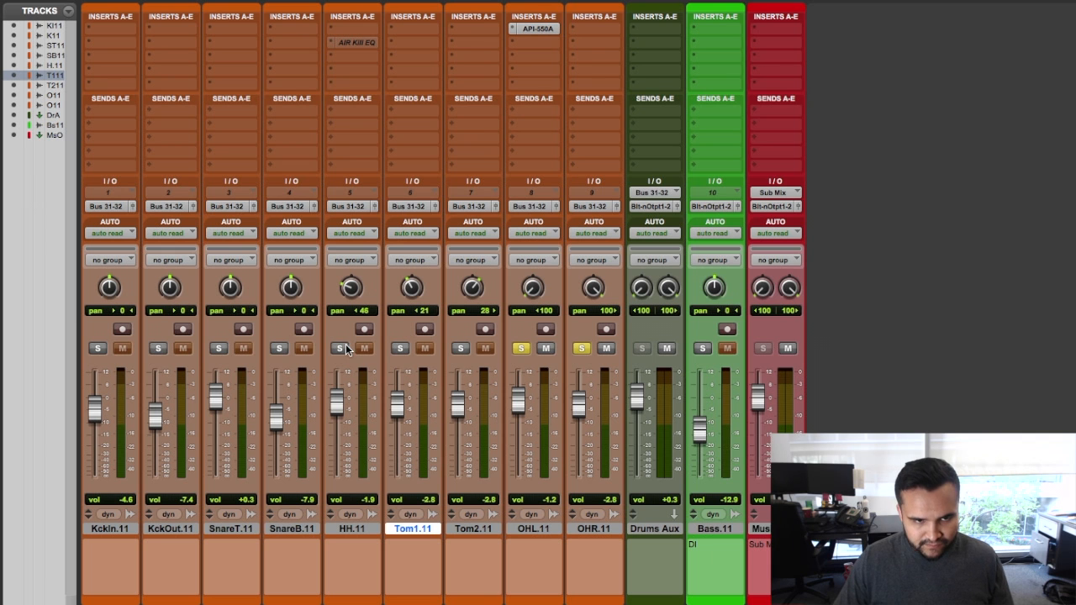
{"action": "left_click", "coordinate": [341, 349]}
Compare the overheads during playback while switching the polarity of the API-550A on OHL.11 back and forth.
{"action": "left_click", "coordinate": [529, 28]}
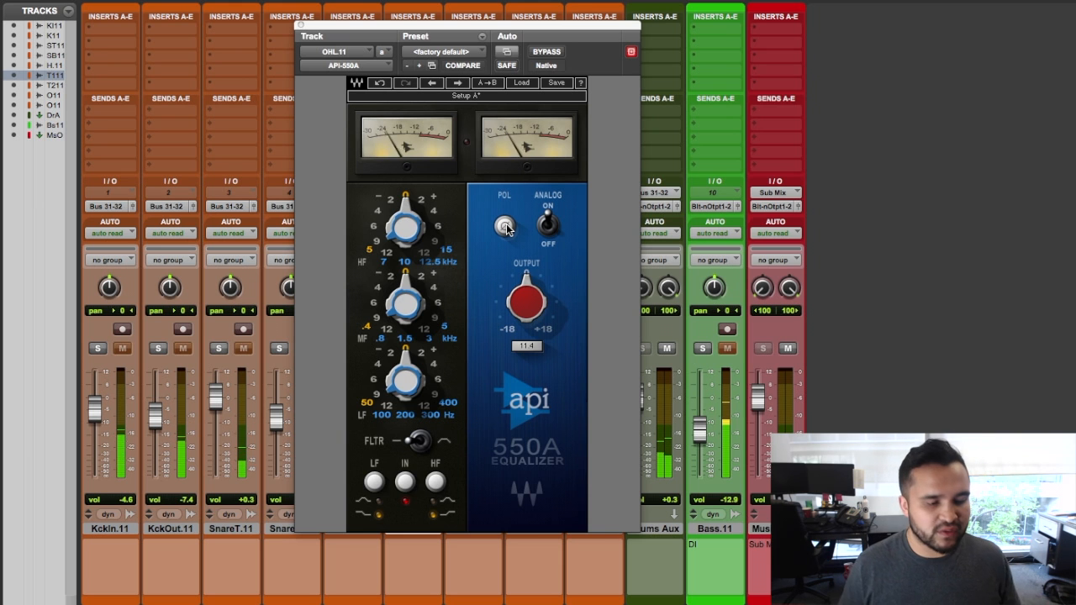
{"action": "left_click", "coordinate": [504, 226]}
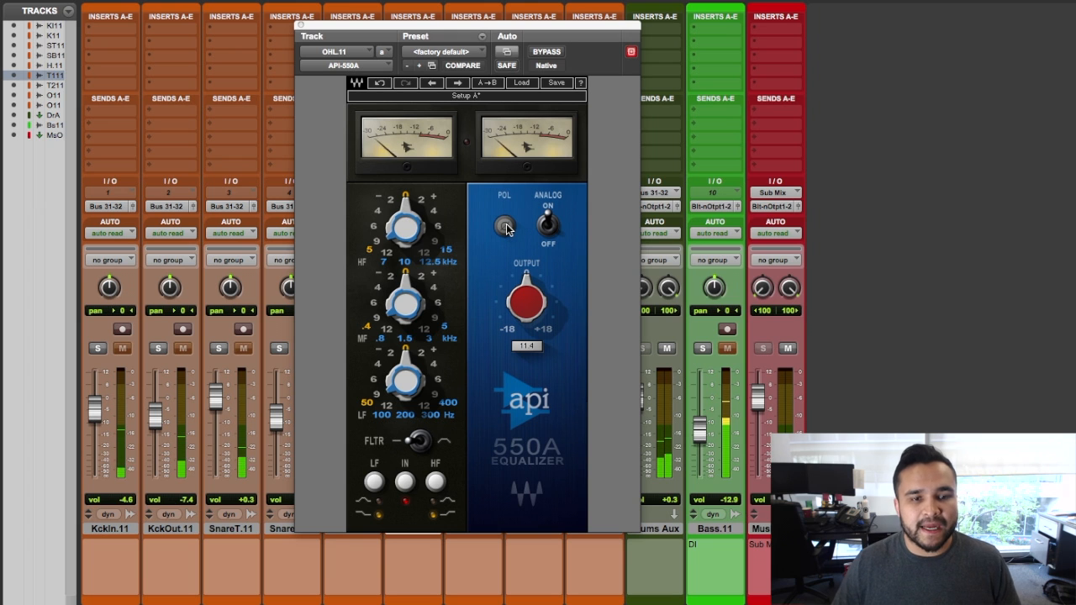
{"action": "left_click", "coordinate": [504, 226]}
{"action": "left_click", "coordinate": [504, 226]}
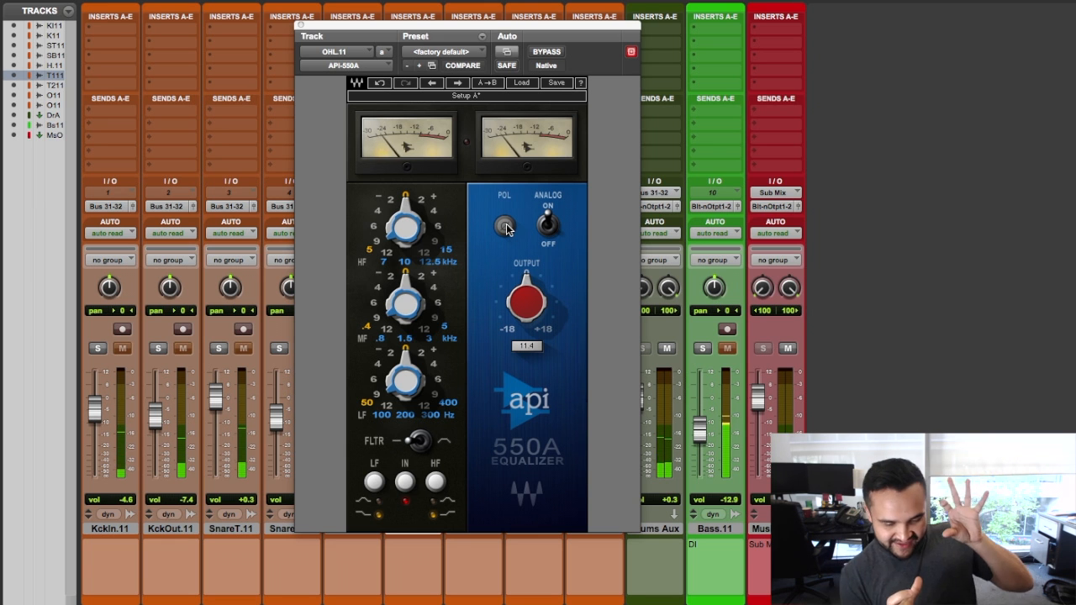
{"action": "left_click", "coordinate": [506, 229]}
{"action": "left_click", "coordinate": [506, 229]}
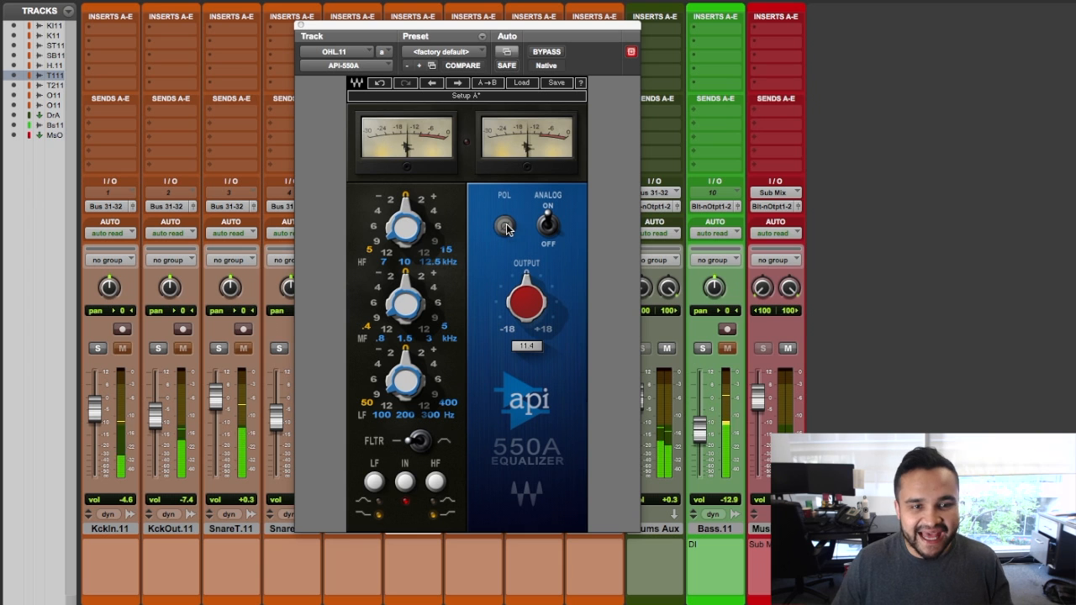
Stop playback and remove the API-550A insert from OHL.11.
{"action": "left_click", "coordinate": [301, 26]}
{"action": "key", "text": "space"}
{"action": "left_click", "coordinate": [512, 29]}
{"action": "left_click", "coordinate": [566, 13]}
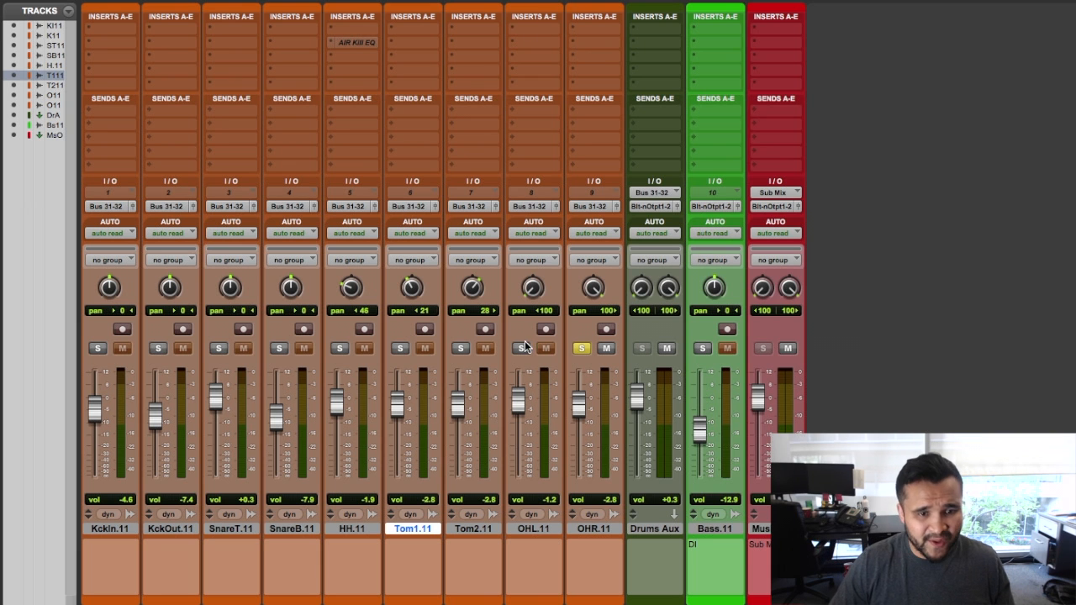
Clear the solos on the overheads, play the full drum and bass mix, and return to the Edit window.
{"action": "left_click", "coordinate": [580, 348]}
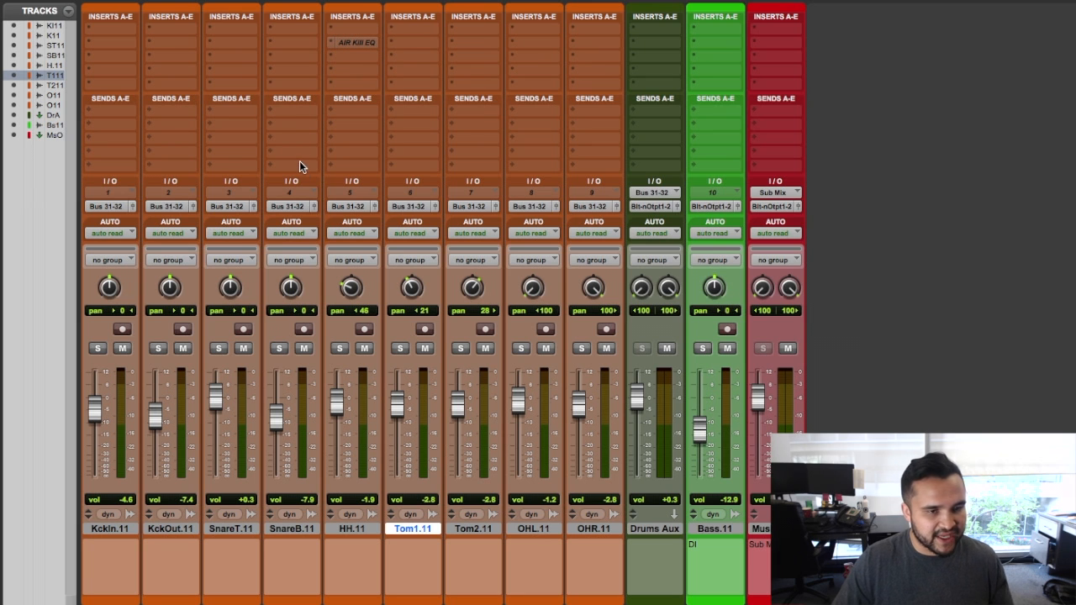
{"action": "key", "text": "space"}
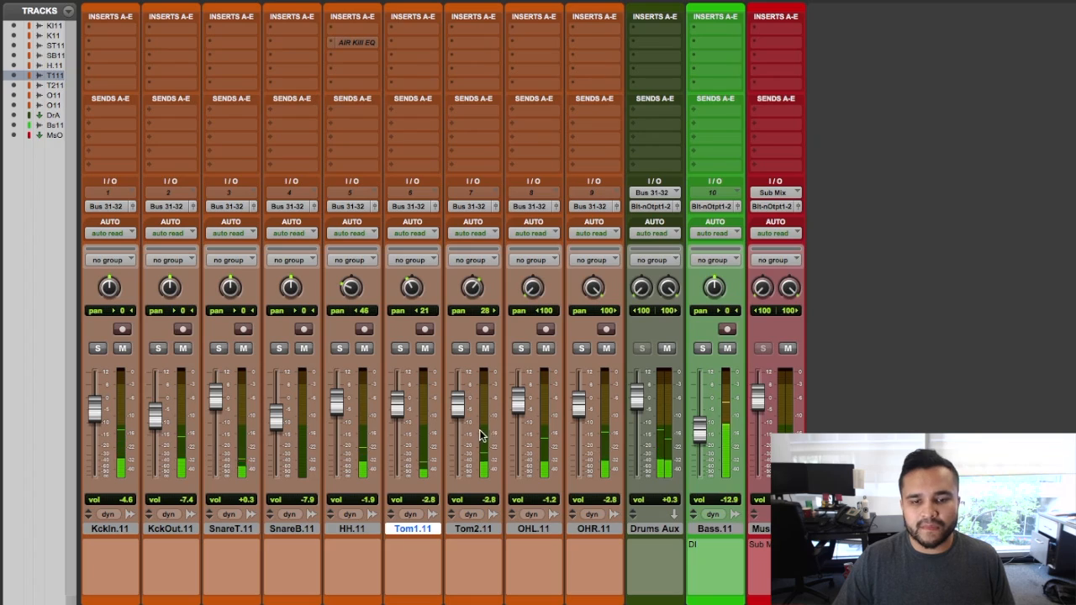
{"action": "key", "text": "ctrl+equal"}
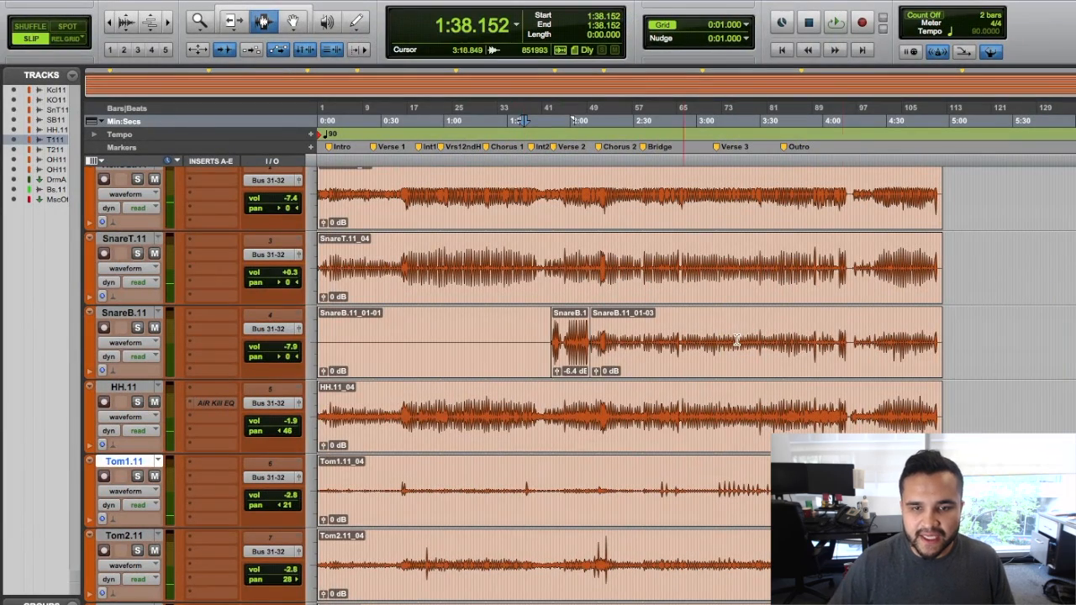
Play the full drum and bass mix from about 3:28 and look over the drum tracks' waveforms.
{"action": "left_click", "coordinate": [759, 244]}
{"action": "key", "text": "space"}
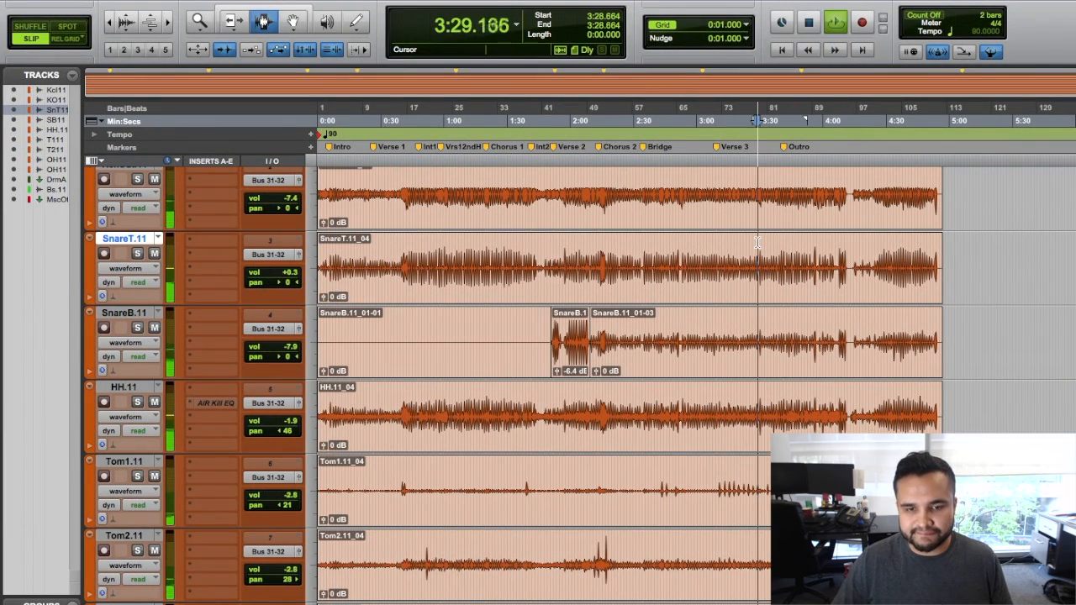
{"action": "scroll", "coordinate": [758, 242], "scroll_direction": "down", "scroll_amount": 3}
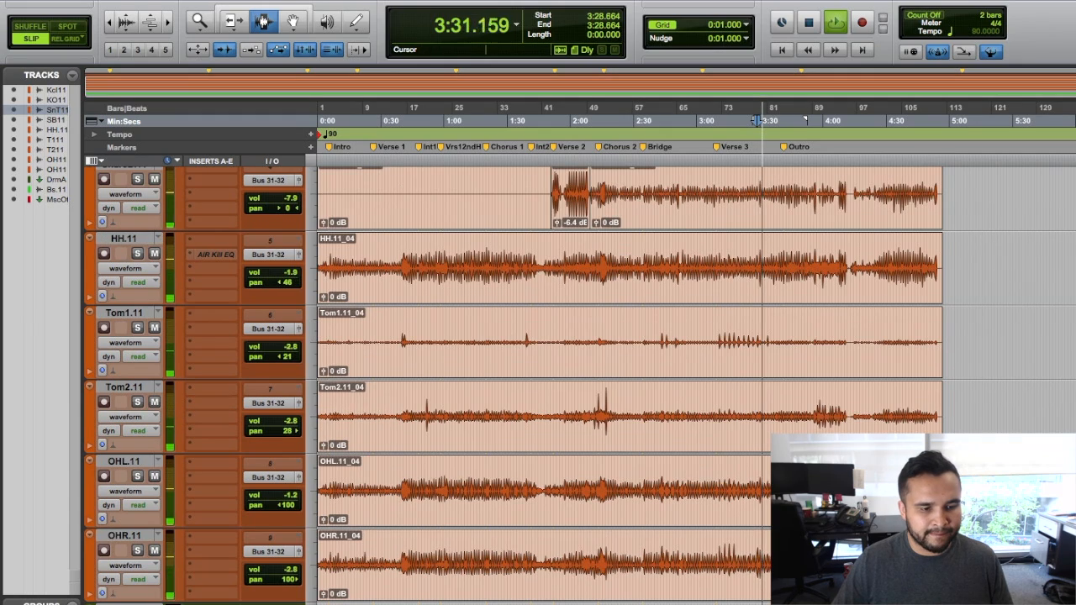
{"action": "scroll", "coordinate": [758, 438], "scroll_direction": "up", "scroll_amount": 4}
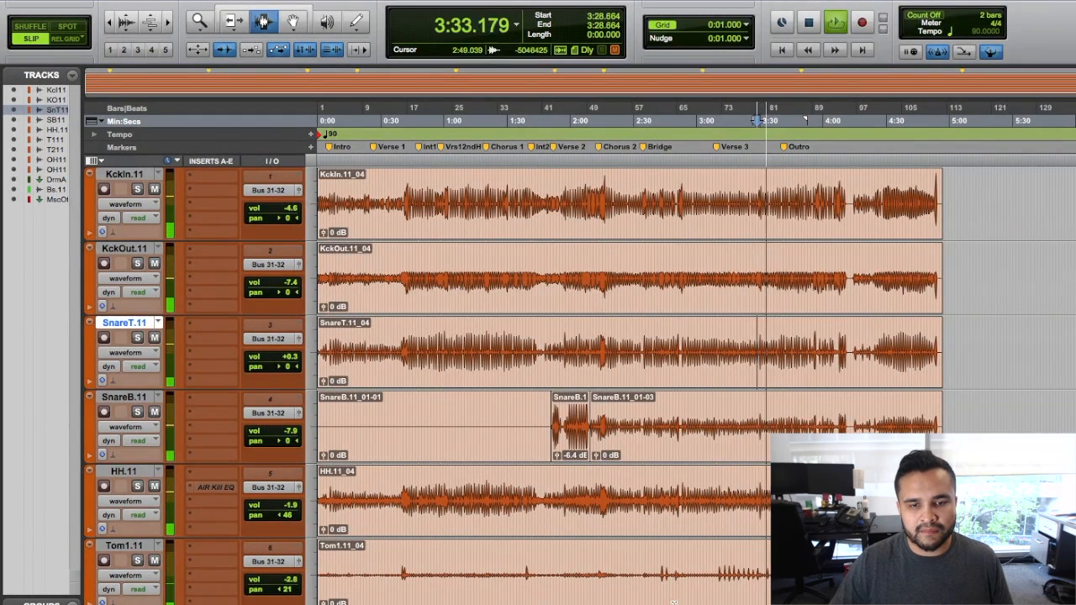
{"action": "scroll", "coordinate": [740, 444], "scroll_direction": "down", "scroll_amount": 4}
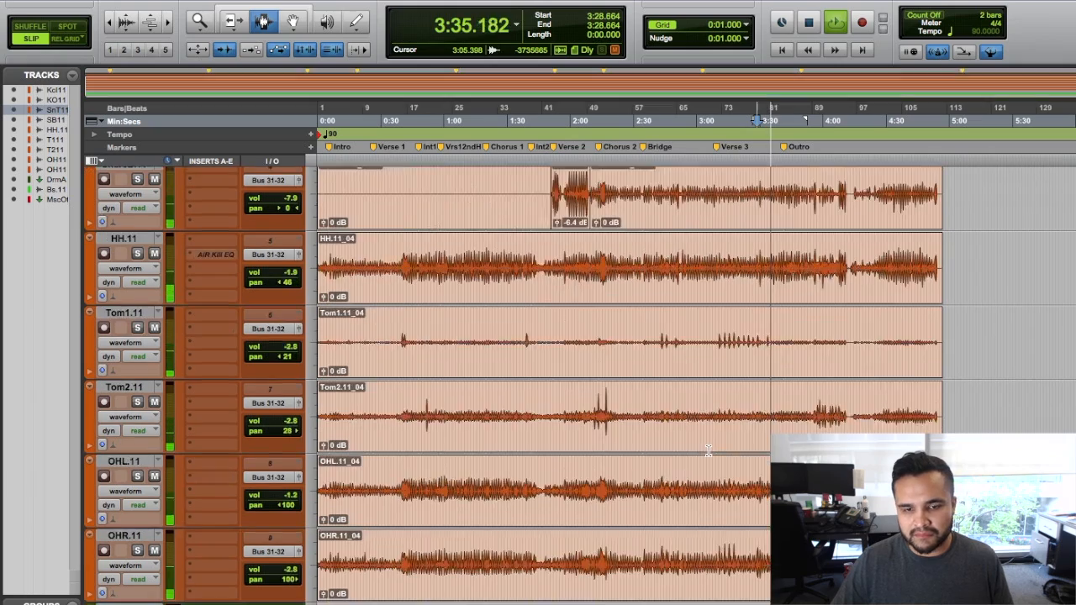
{"action": "scroll", "coordinate": [709, 451], "scroll_direction": "up", "scroll_amount": 3}
{"action": "key", "text": "space"}
Return to the Mix window, solo OHL.11 and OHR.11, and set the OHR.11 volume to -1.9 dB.
{"action": "key", "text": "super+equal"}
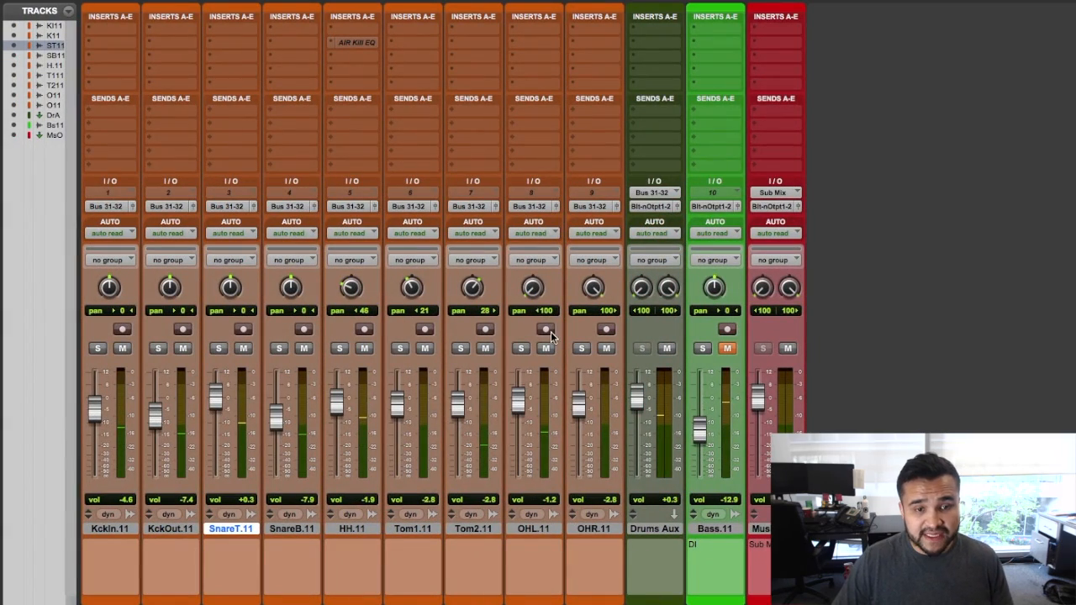
{"action": "left_click", "coordinate": [521, 348]}
{"action": "left_click", "coordinate": [582, 349]}
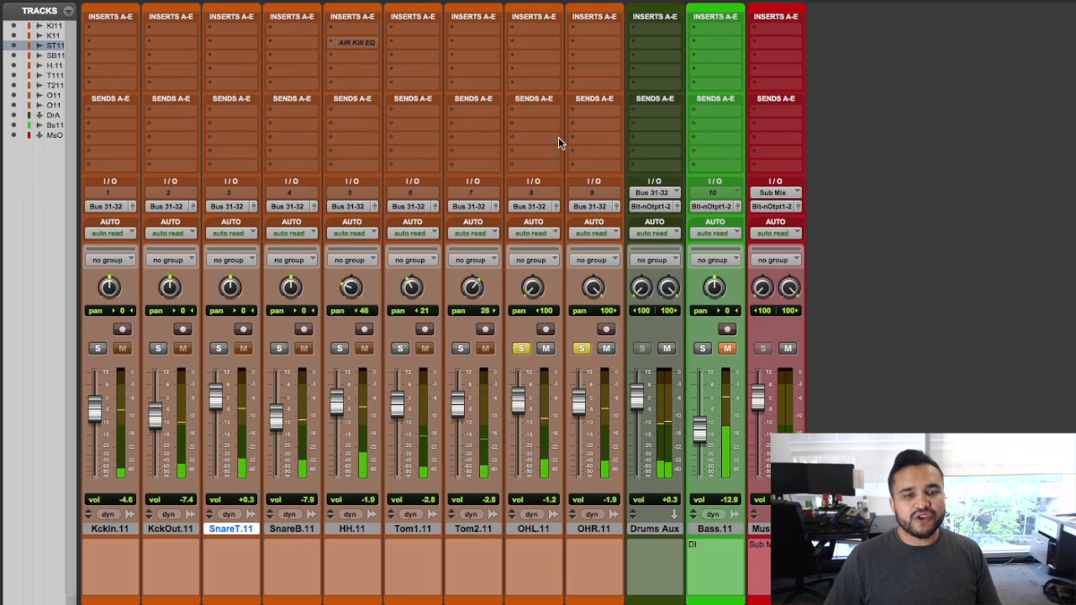
{"action": "double_click", "coordinate": [592, 529]}
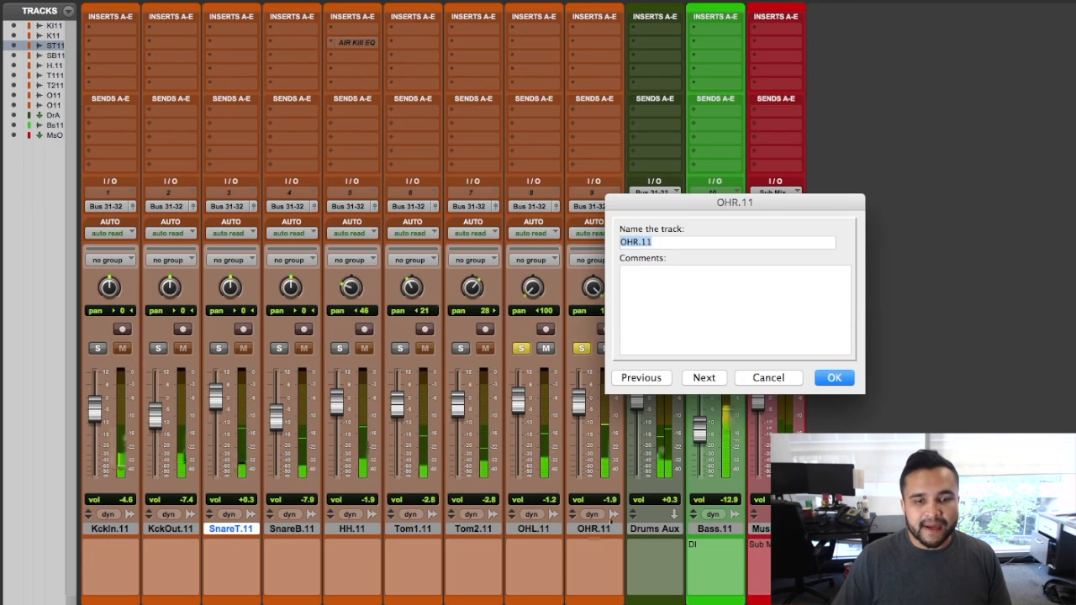
{"action": "left_click", "coordinate": [827, 383]}
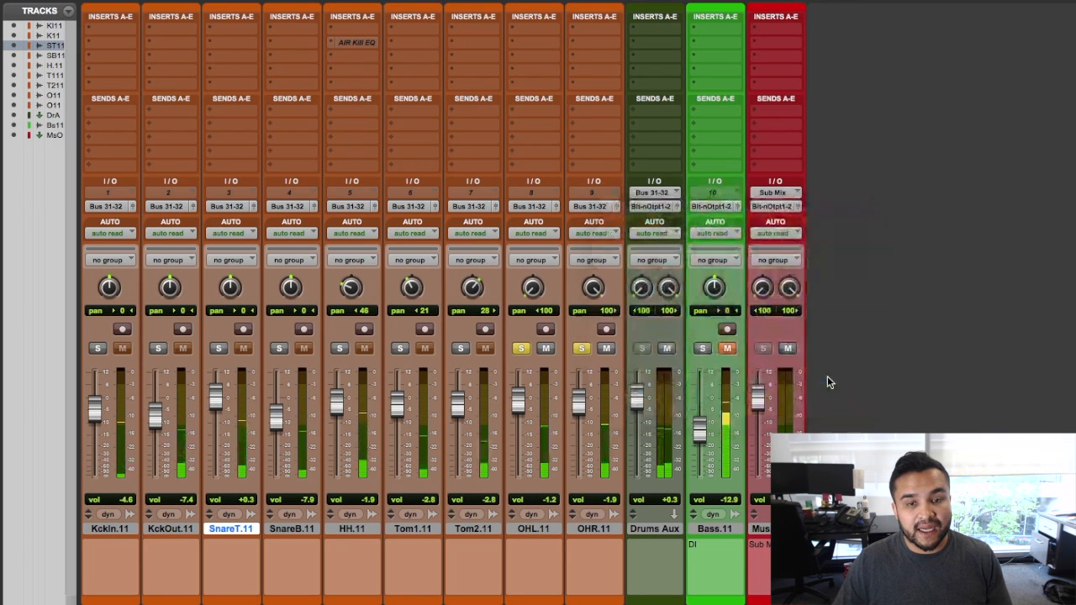
Create a stereo aux track right after OHR.11 and name it "OH Sub".
{"action": "left_click", "coordinate": [600, 529]}
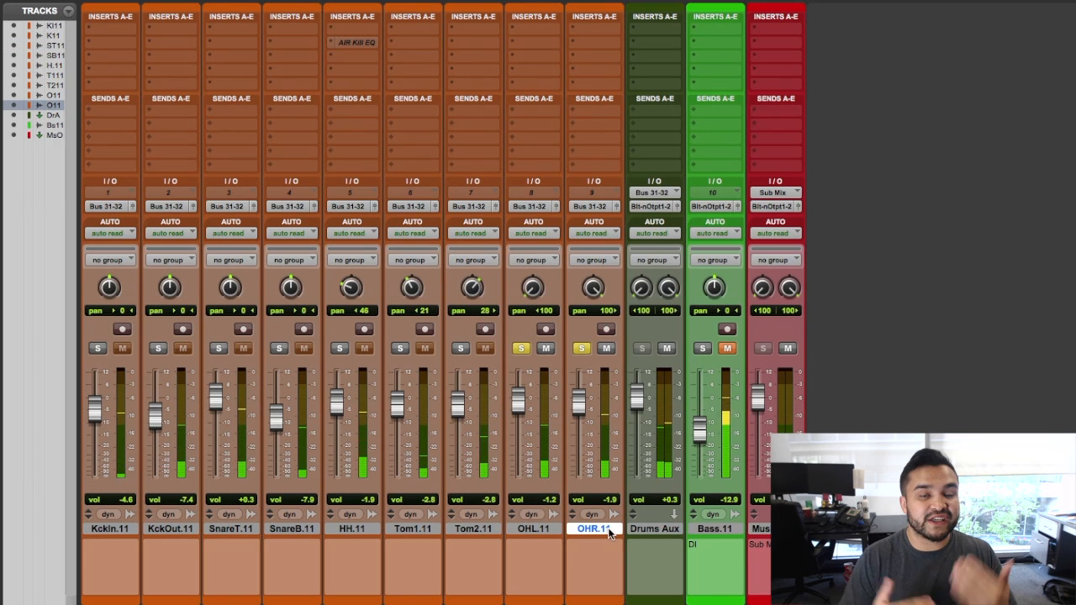
{"action": "key", "text": "super+shift+n"}
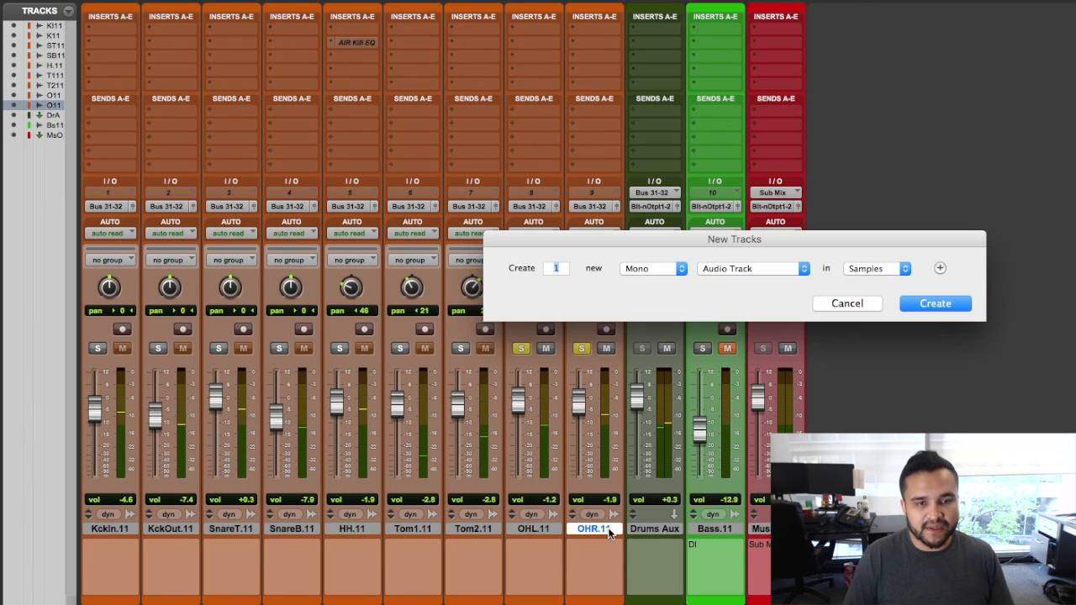
{"action": "key", "text": "Return"}
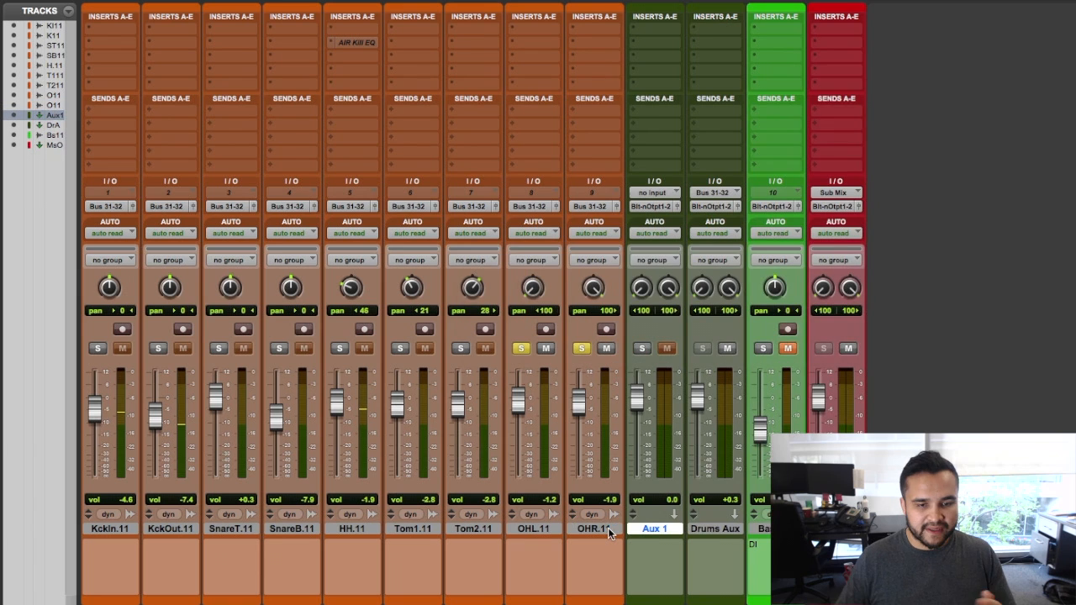
{"action": "double_click", "coordinate": [653, 529]}
{"action": "type", "text": "OH Sub"}
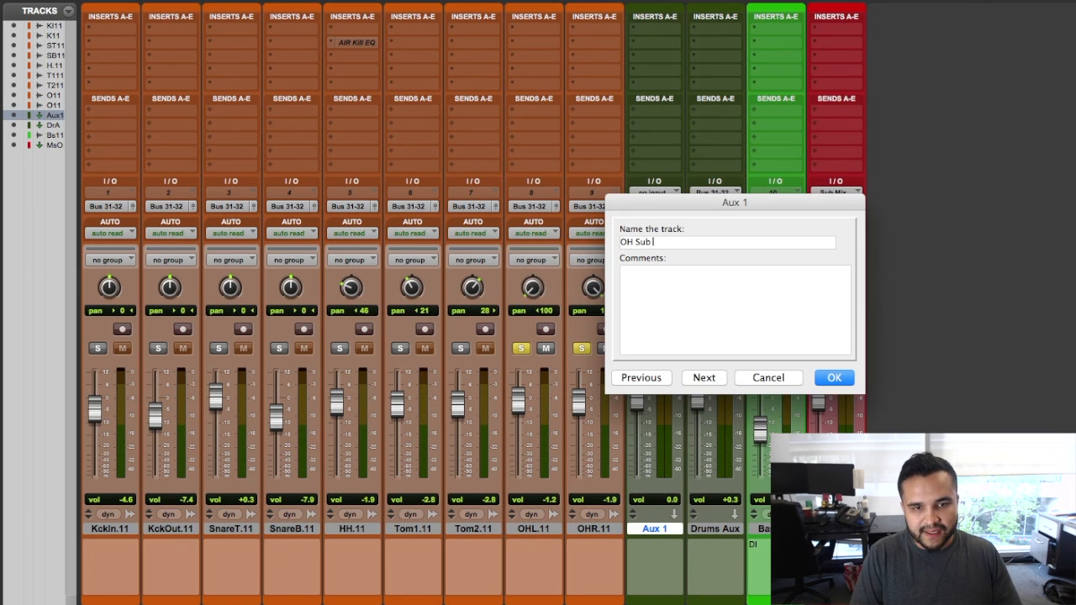
{"action": "key", "text": "Return"}
Set the input of the OH Sub track to Bus 17-18.
{"action": "left_click", "coordinate": [654, 192]}
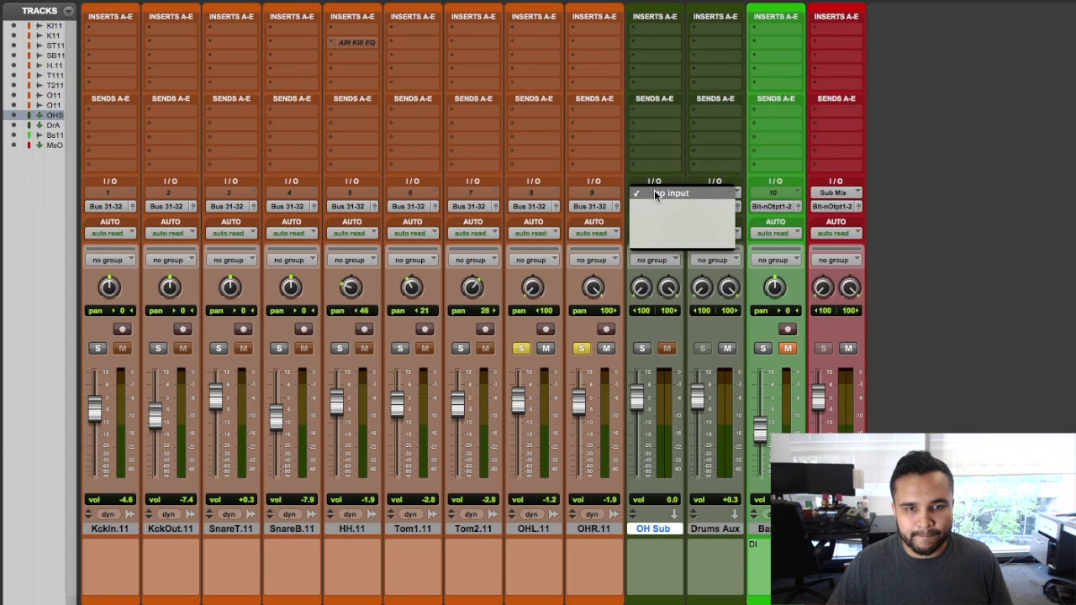
{"action": "mouse_move", "coordinate": [686, 231]}
{"action": "mouse_move", "coordinate": [760, 233]}
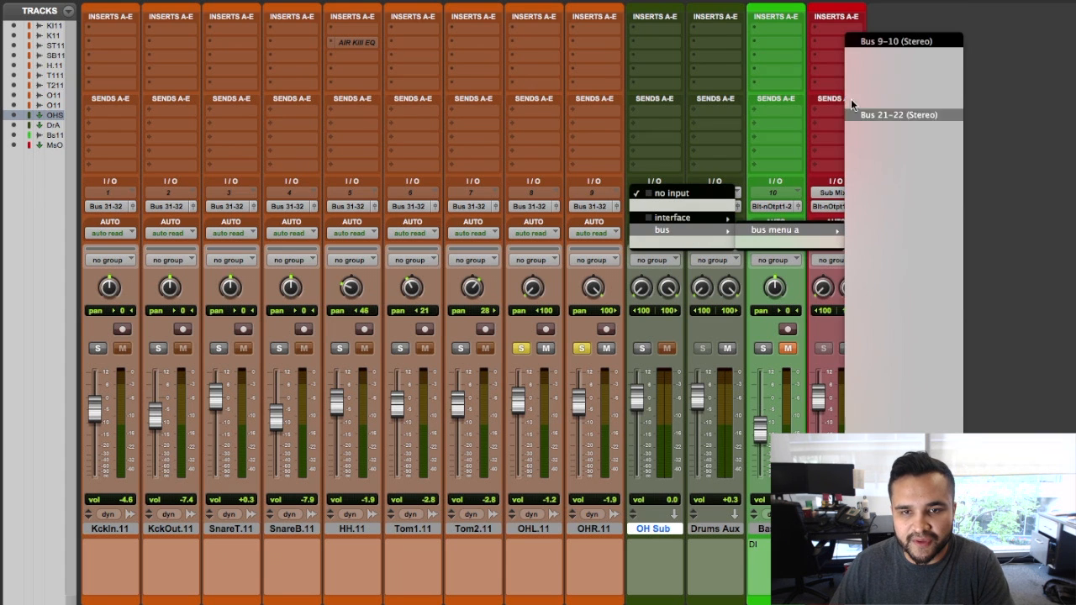
{"action": "left_click", "coordinate": [867, 91]}
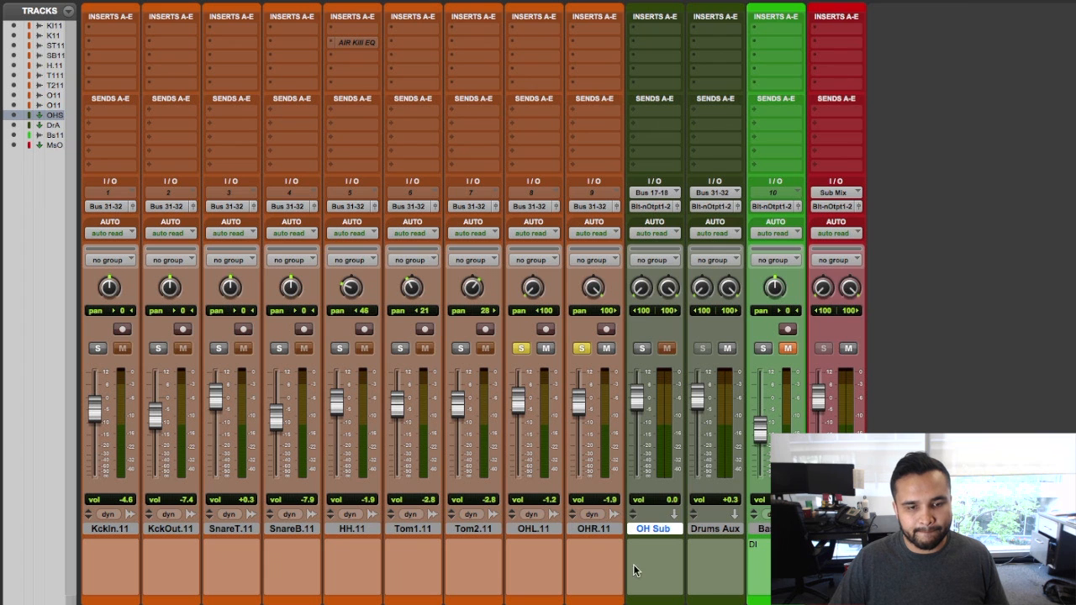
Select both overhead tracks, OHL.11 and OHR.11, and route an output to the OH Sub track for each.
{"action": "left_click", "coordinate": [605, 529]}
{"action": "left_click", "coordinate": [532, 531], "text": "shift"}
{"action": "left_click", "coordinate": [523, 206]}
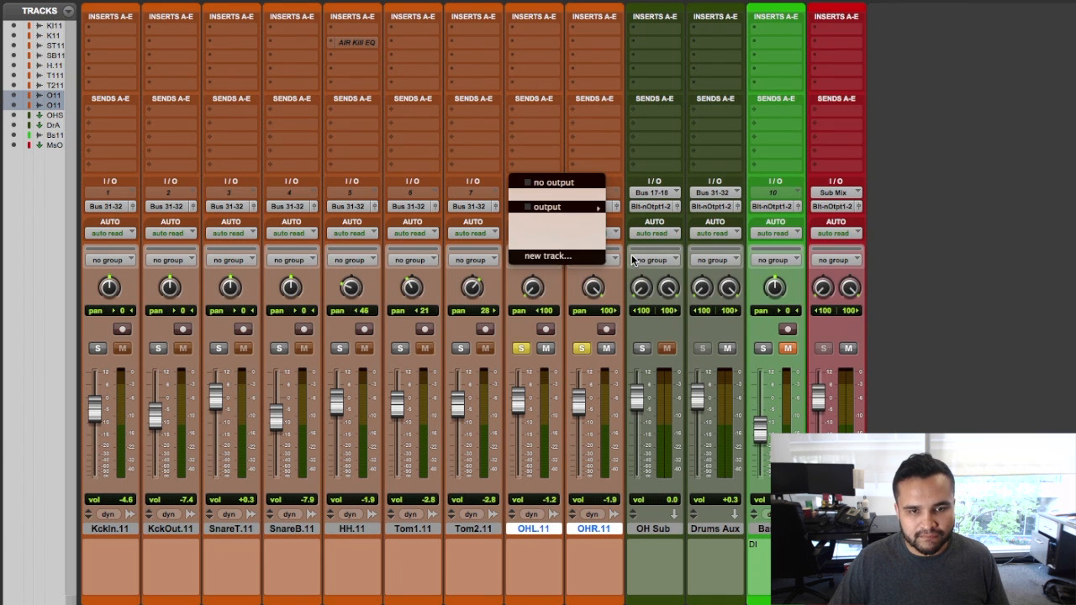
{"action": "mouse_move", "coordinate": [583, 243]}
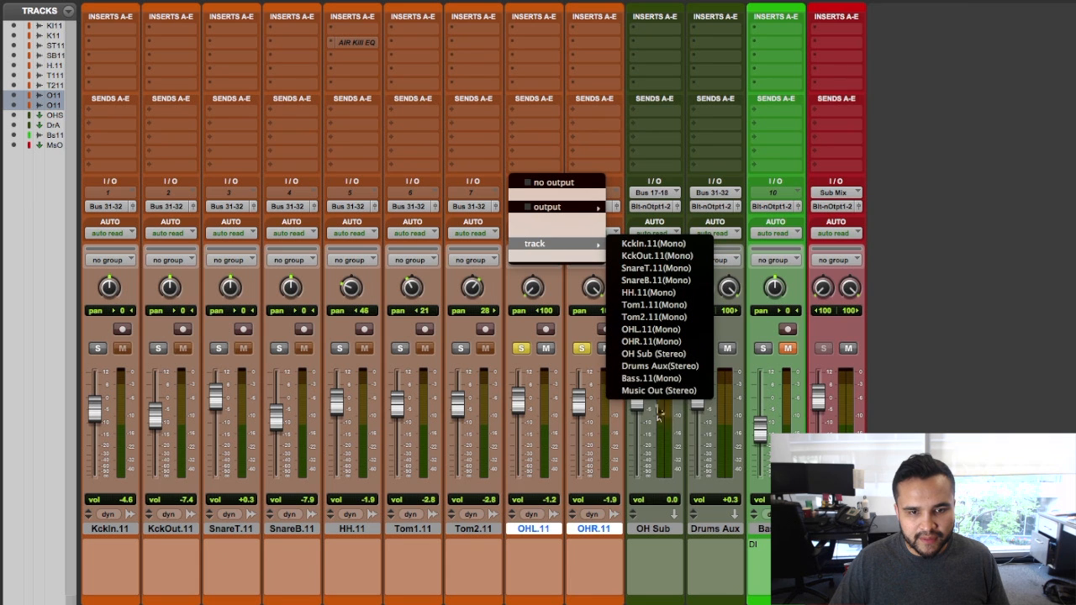
{"action": "left_click", "coordinate": [660, 353]}
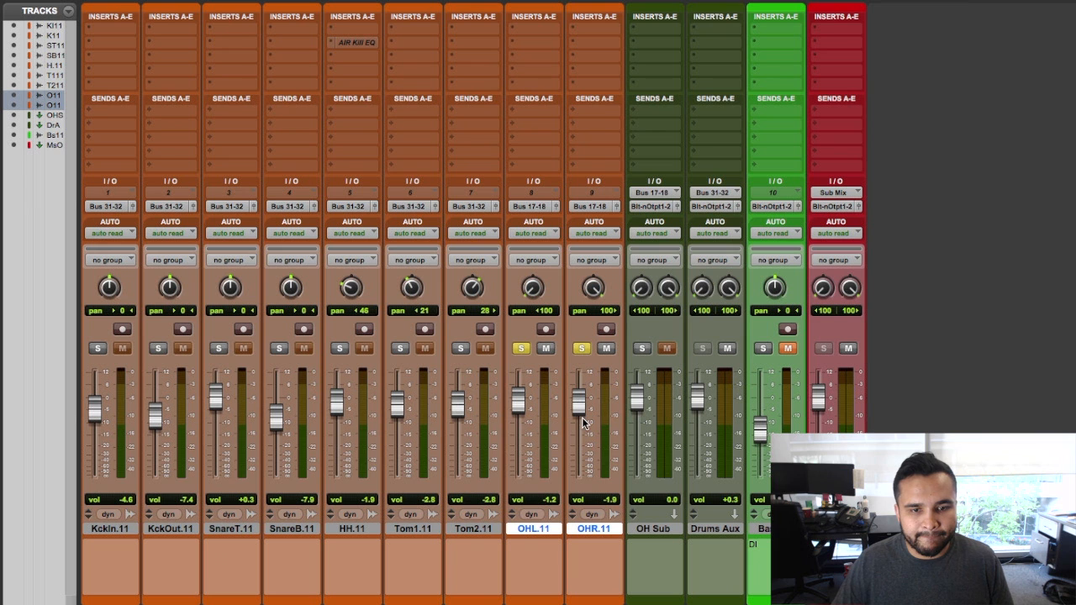
Insert the stereo EQ3 7-Band plug-in in the first insert slot of OH Sub.
{"action": "left_click", "coordinate": [658, 31]}
{"action": "mouse_move", "coordinate": [686, 54]}
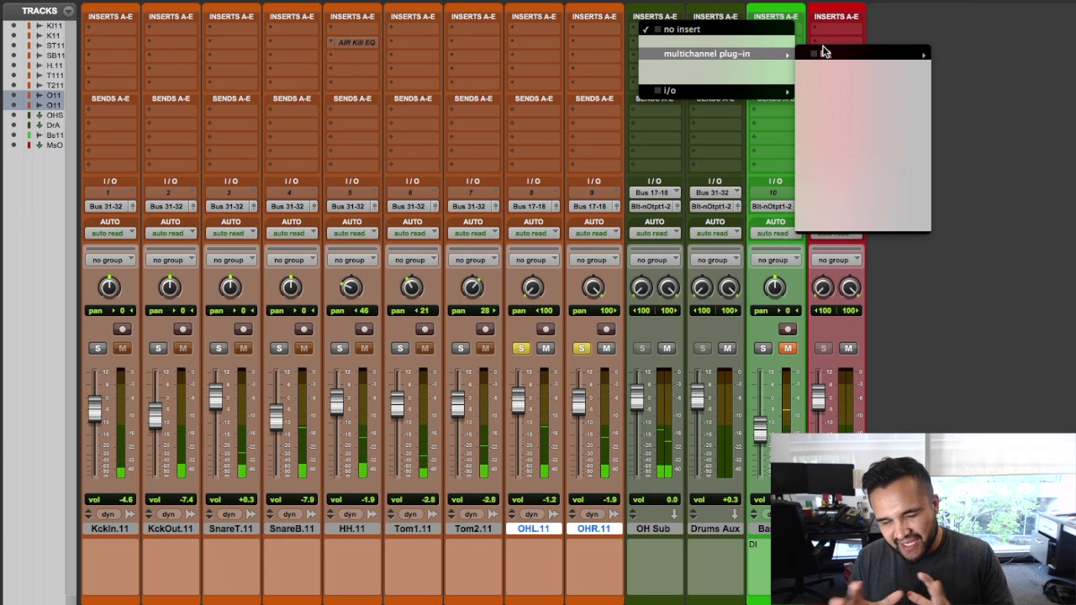
{"action": "mouse_move", "coordinate": [762, 51]}
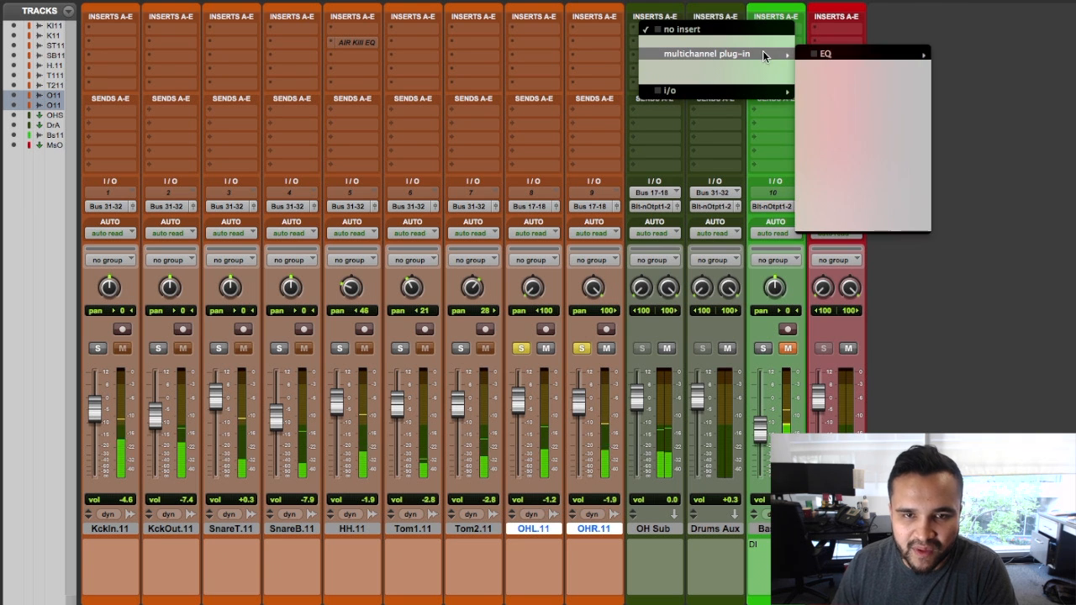
{"action": "mouse_move", "coordinate": [912, 53]}
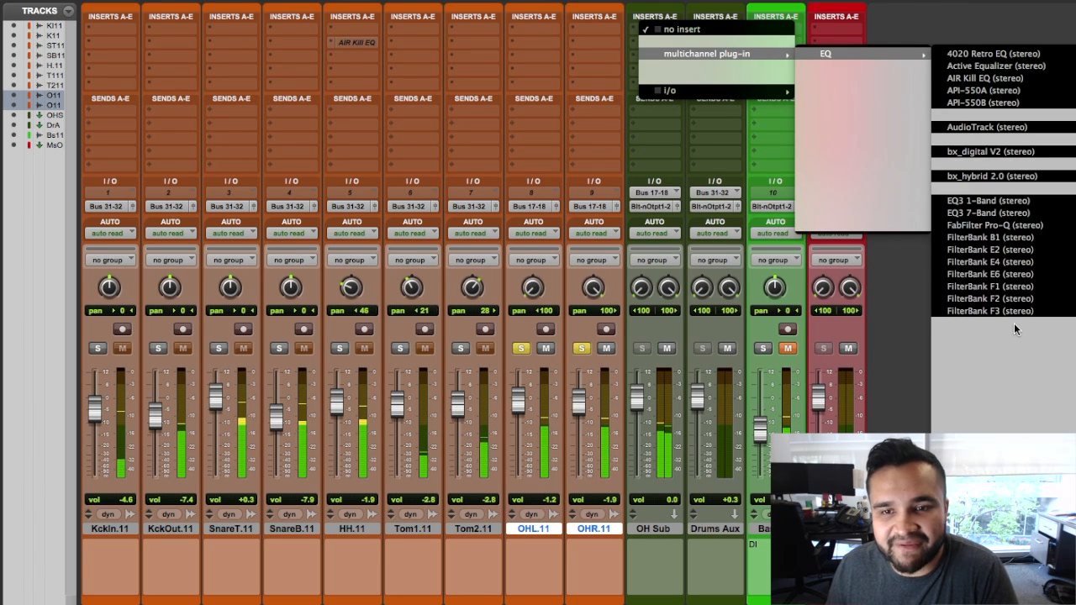
{"action": "left_click", "coordinate": [1000, 215]}
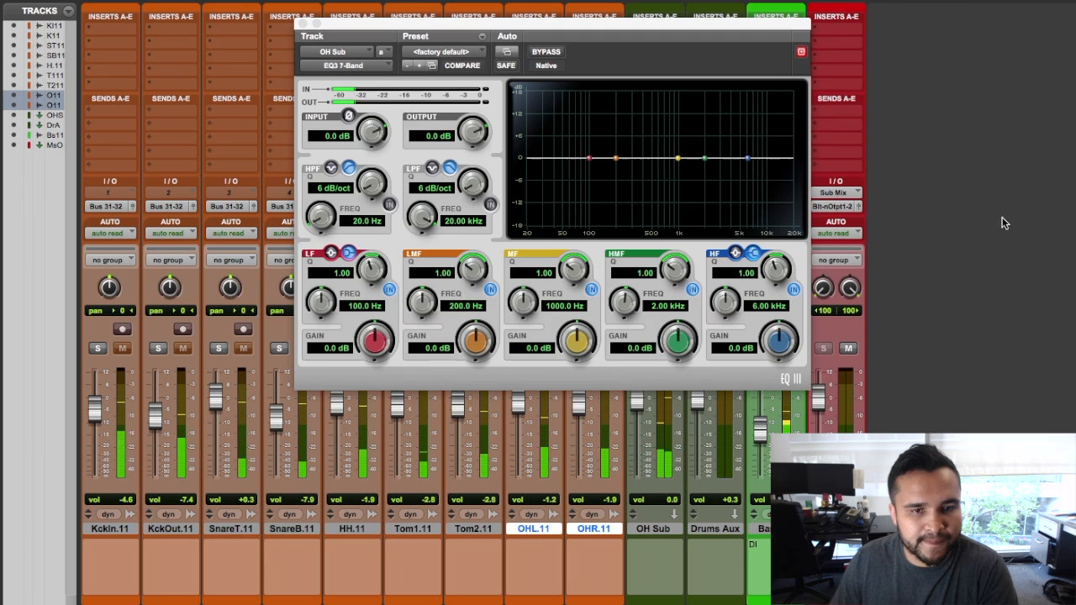
Shape a low-mid cut on the OH Sub EQ with the LMF band at 698.4 Hz, -7.7 dB and Q 1.57.
{"action": "left_click", "coordinate": [620, 161]}
{"action": "left_click_drag", "start_coordinate": [619, 166], "coordinate": [662, 194]}
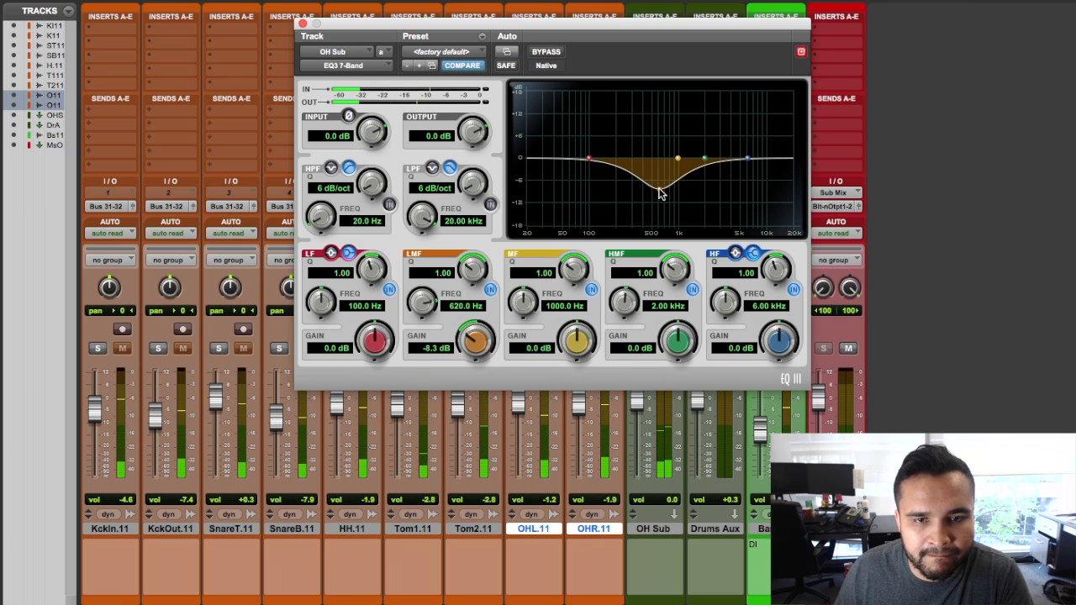
{"action": "left_click_drag", "start_coordinate": [475, 271], "coordinate": [478, 264]}
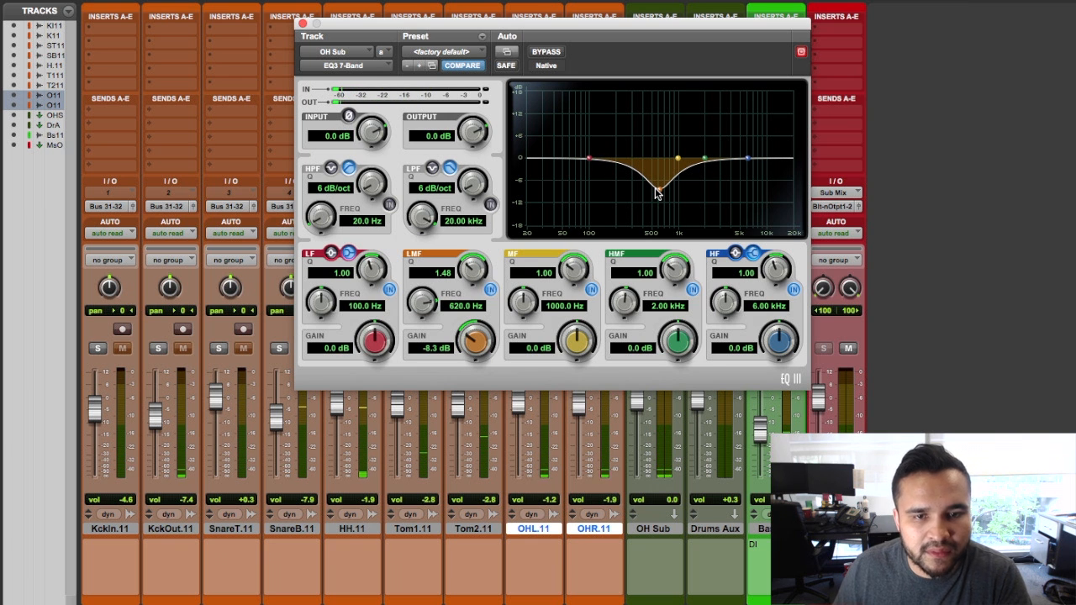
{"action": "left_click_drag", "start_coordinate": [659, 193], "coordinate": [665, 219]}
{"action": "left_click_drag", "start_coordinate": [481, 271], "coordinate": [481, 249]}
{"action": "left_click_drag", "start_coordinate": [665, 220], "coordinate": [664, 191]}
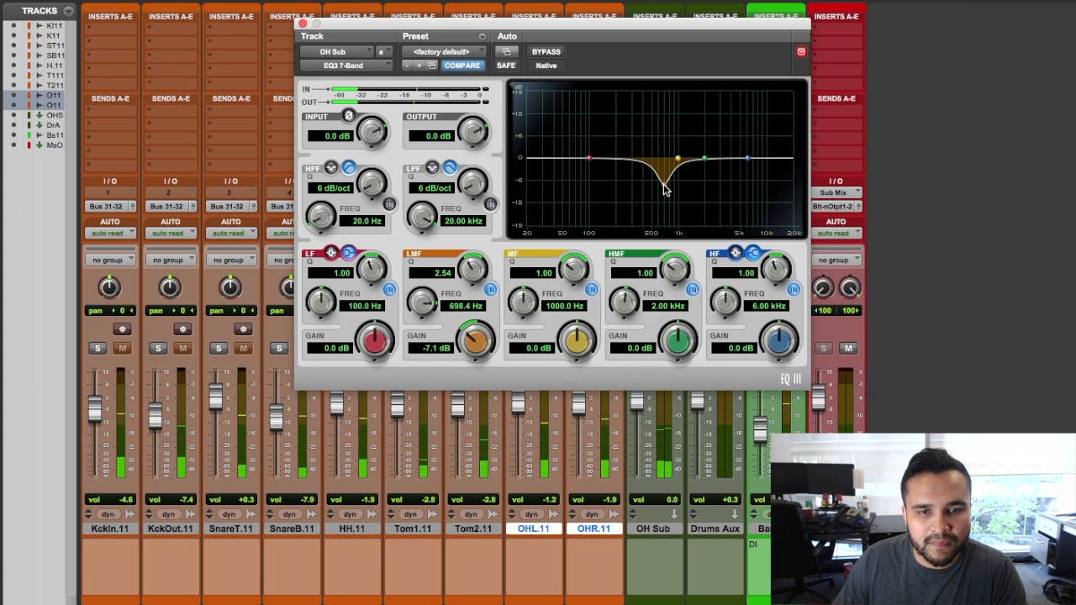
{"action": "left_click_drag", "start_coordinate": [473, 270], "coordinate": [473, 283]}
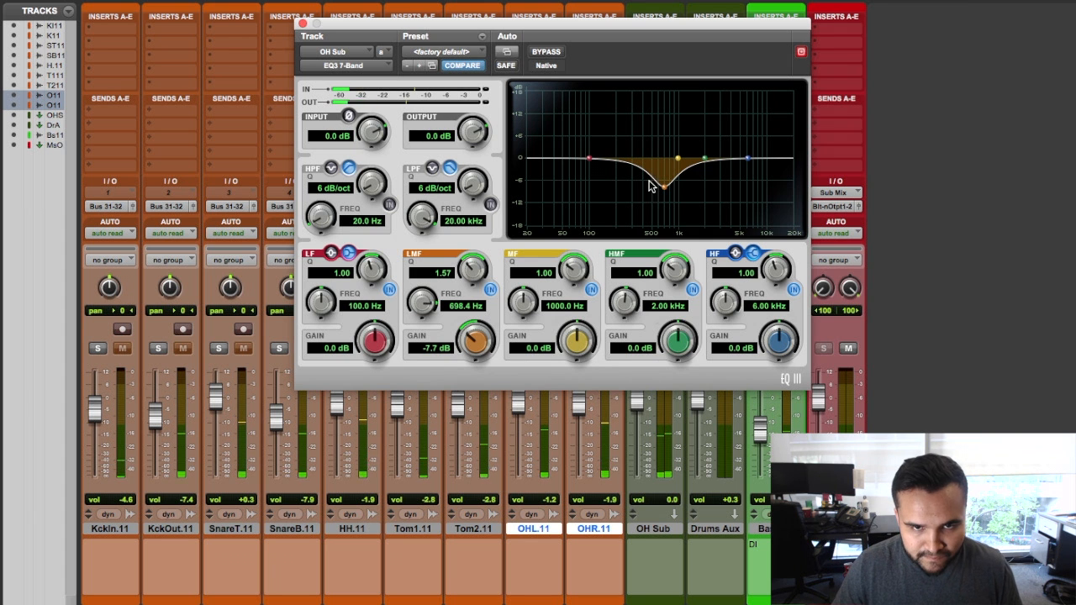
Boost the OH Sub EQ's HMF band by 6.1 dB at 3.85 kHz with a Q of 1.84.
{"action": "left_click_drag", "start_coordinate": [705, 159], "coordinate": [724, 138]}
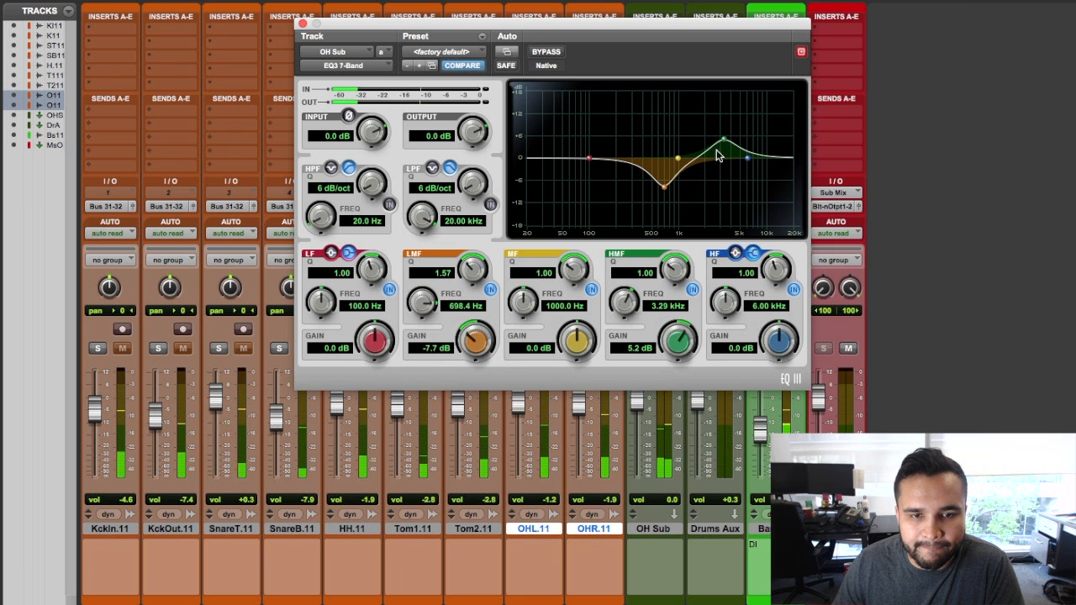
{"action": "left_click_drag", "start_coordinate": [679, 264], "coordinate": [680, 247]}
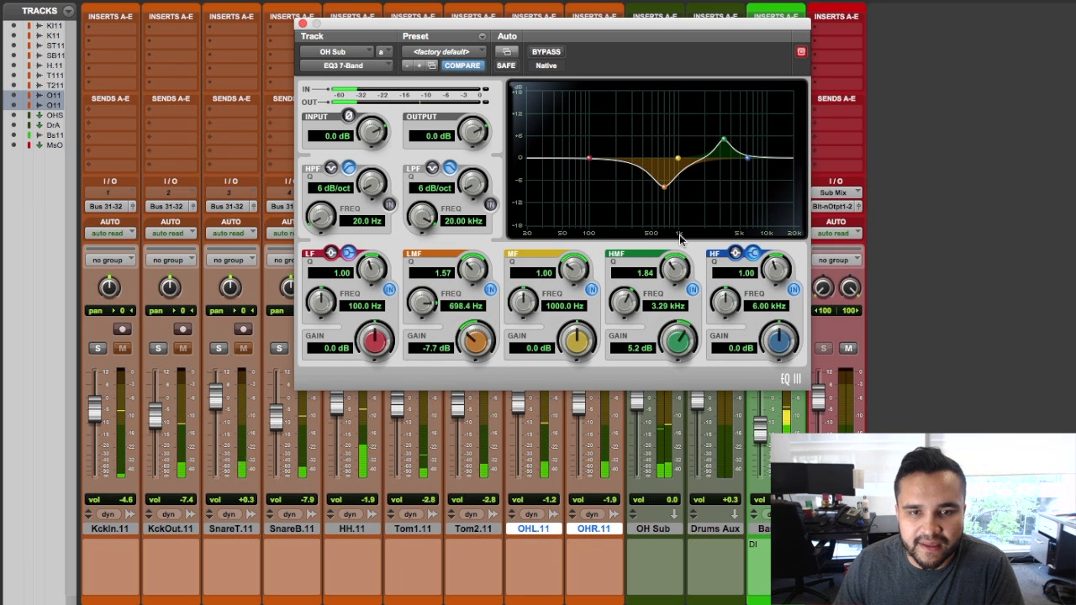
{"action": "left_click_drag", "start_coordinate": [727, 146], "coordinate": [731, 140]}
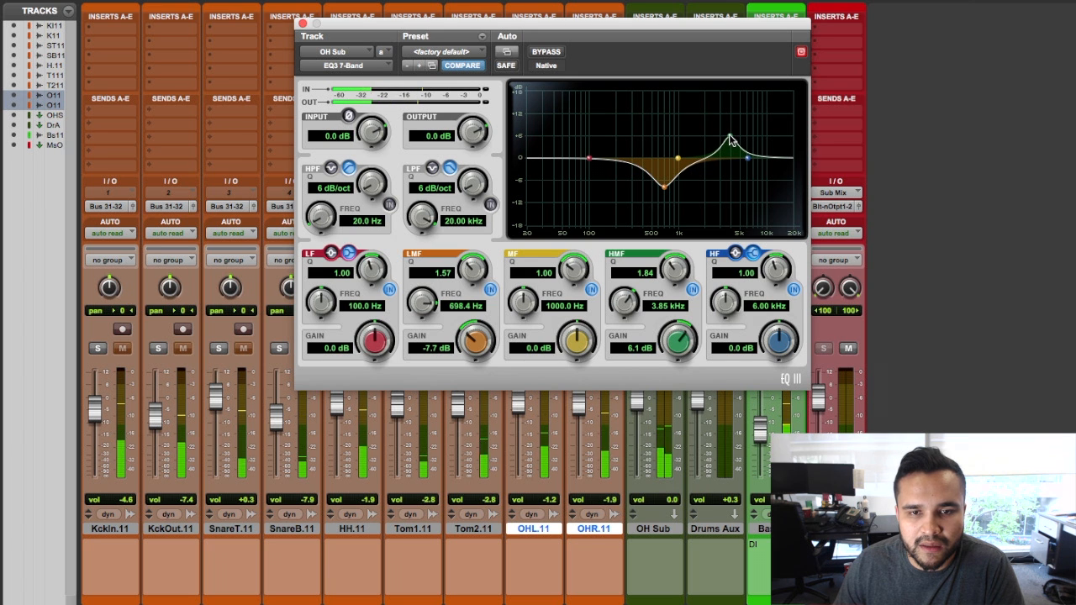
Compare the soloed overheads with and without the EQ by toggling its bypass during playback, leaving the EQ active.
{"action": "left_click", "coordinate": [544, 52]}
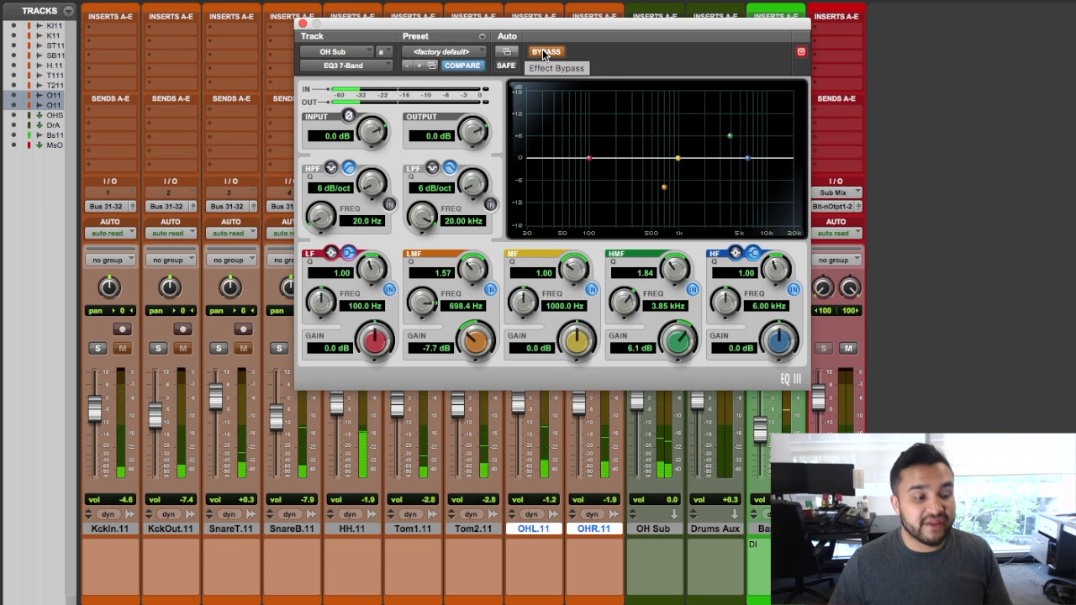
{"action": "left_click", "coordinate": [544, 52]}
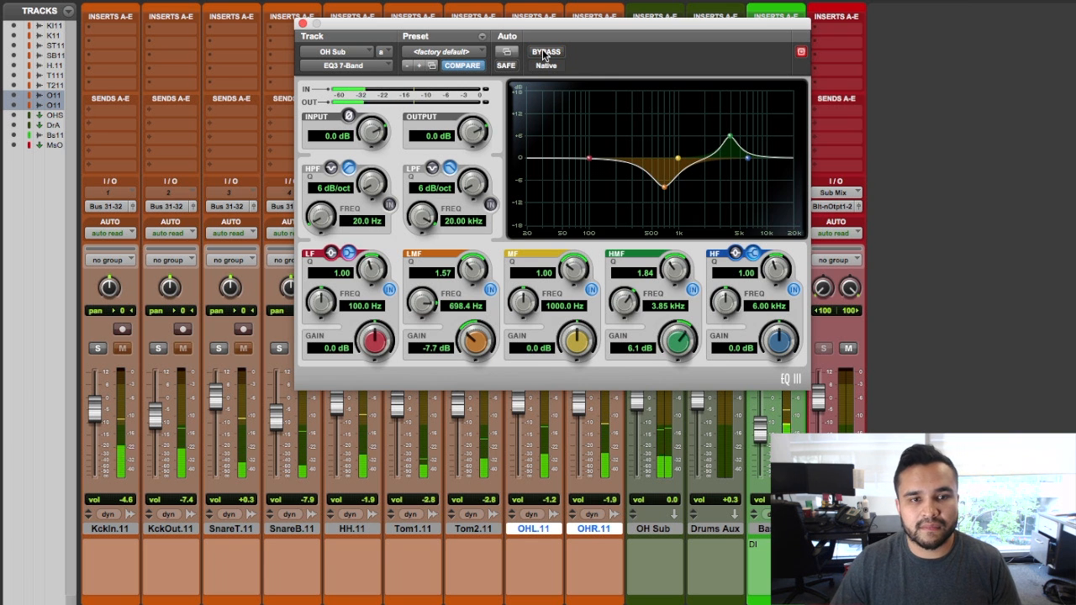
{"action": "left_click", "coordinate": [544, 52]}
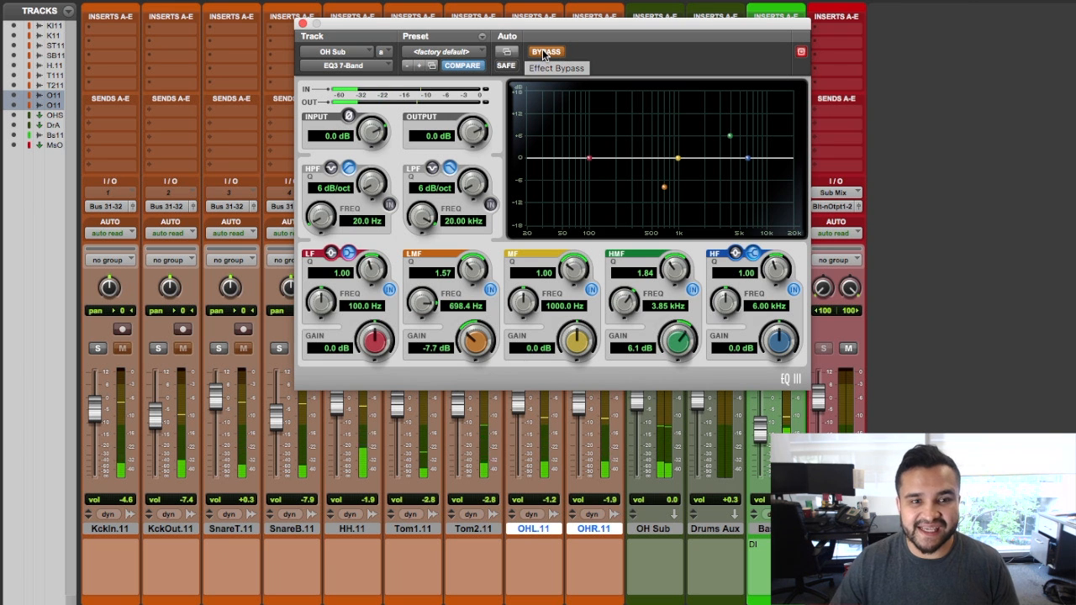
{"action": "left_click", "coordinate": [544, 52]}
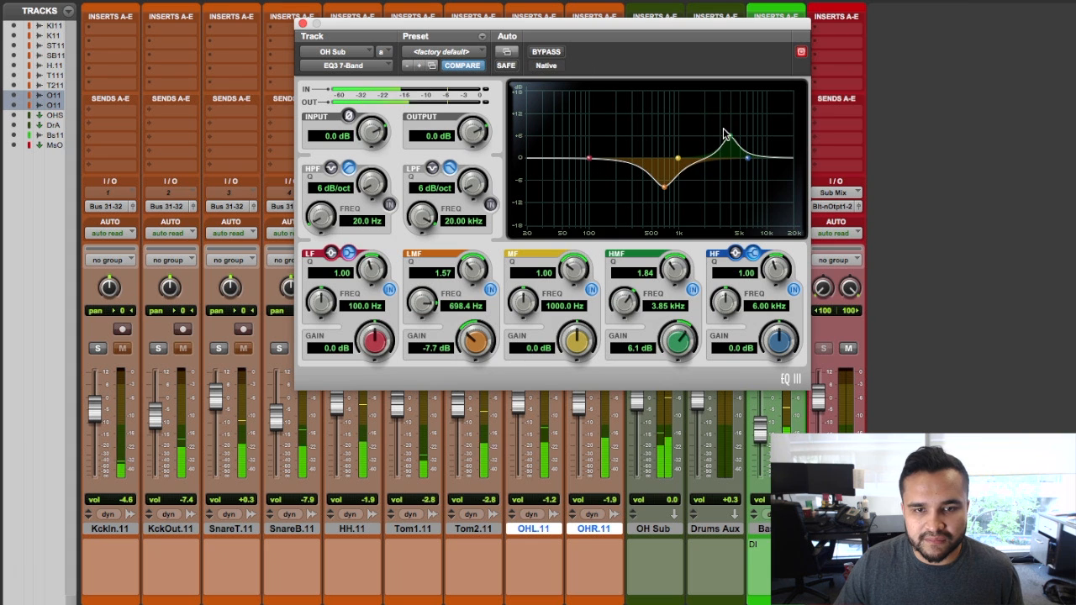
Shift the OH Sub EQ's HMF boost to 3.70 kHz and close the plug-in window.
{"action": "mouse_move", "coordinate": [731, 137]}
{"action": "left_mouse_down"}
{"action": "mouse_move", "coordinate": [733, 114]}
{"action": "mouse_move", "coordinate": [728, 137]}
{"action": "left_mouse_up"}
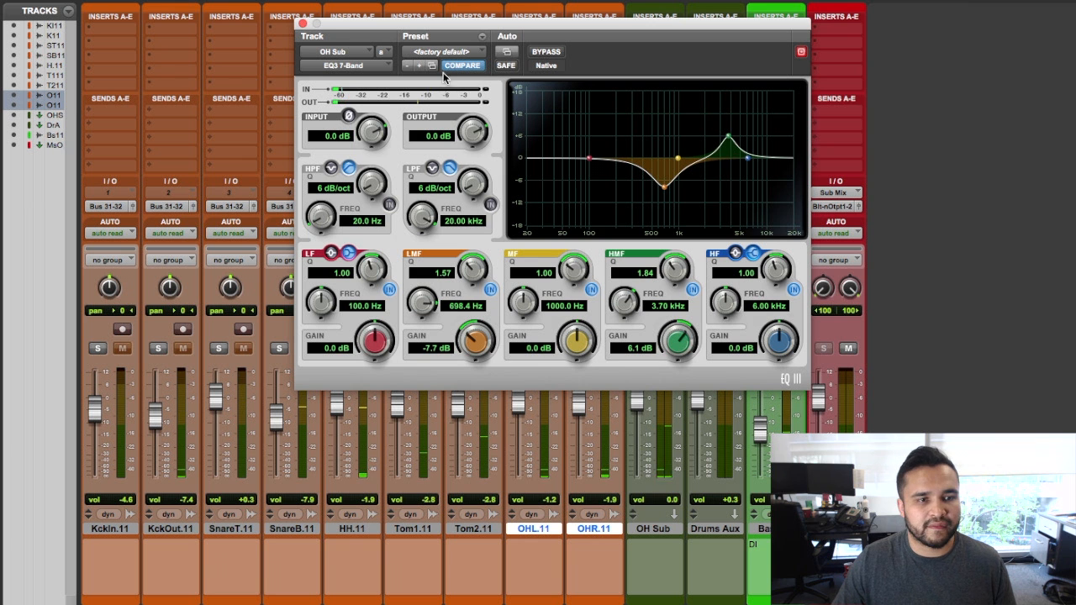
{"action": "left_click", "coordinate": [302, 24]}
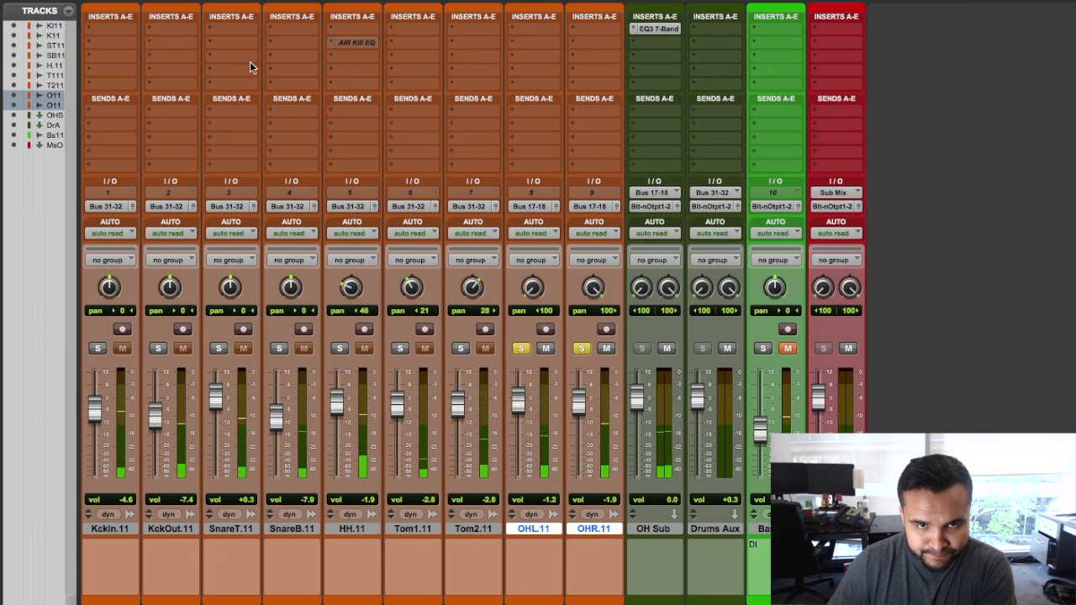
Insert a multichannel CLA-3A compressor in the second insert slot of OH Sub and switch its analog modelling off.
{"action": "left_click", "coordinate": [651, 47]}
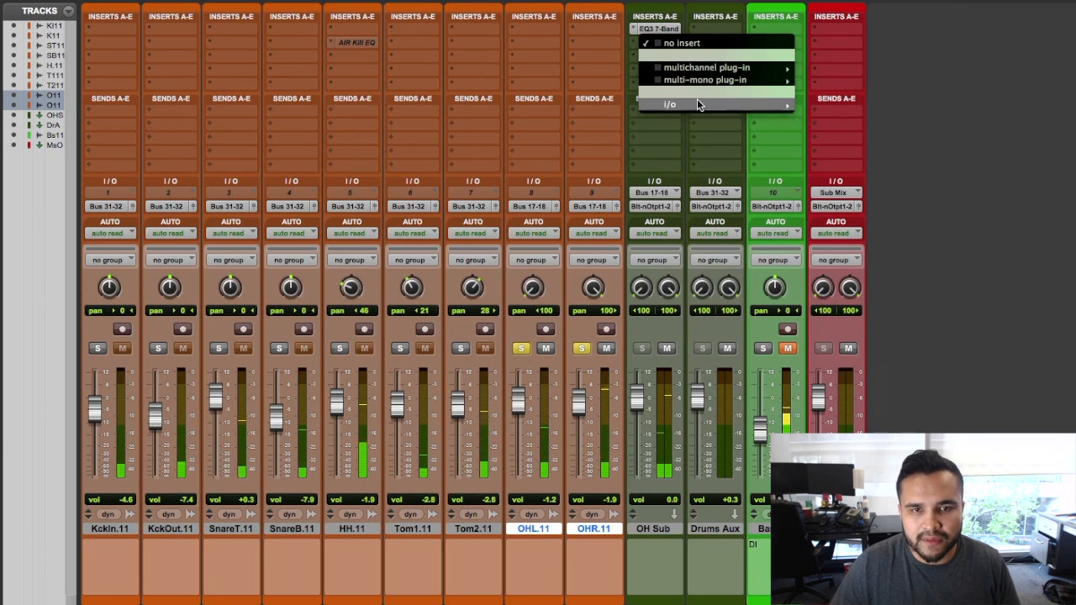
{"action": "mouse_move", "coordinate": [696, 70]}
{"action": "mouse_move", "coordinate": [850, 71]}
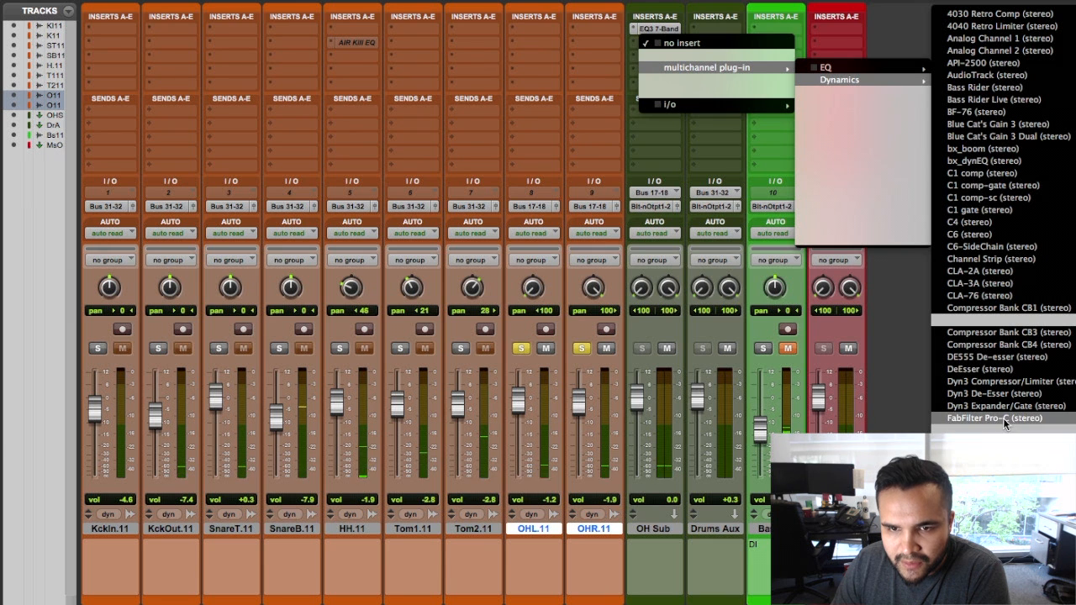
{"action": "left_click", "coordinate": [994, 288]}
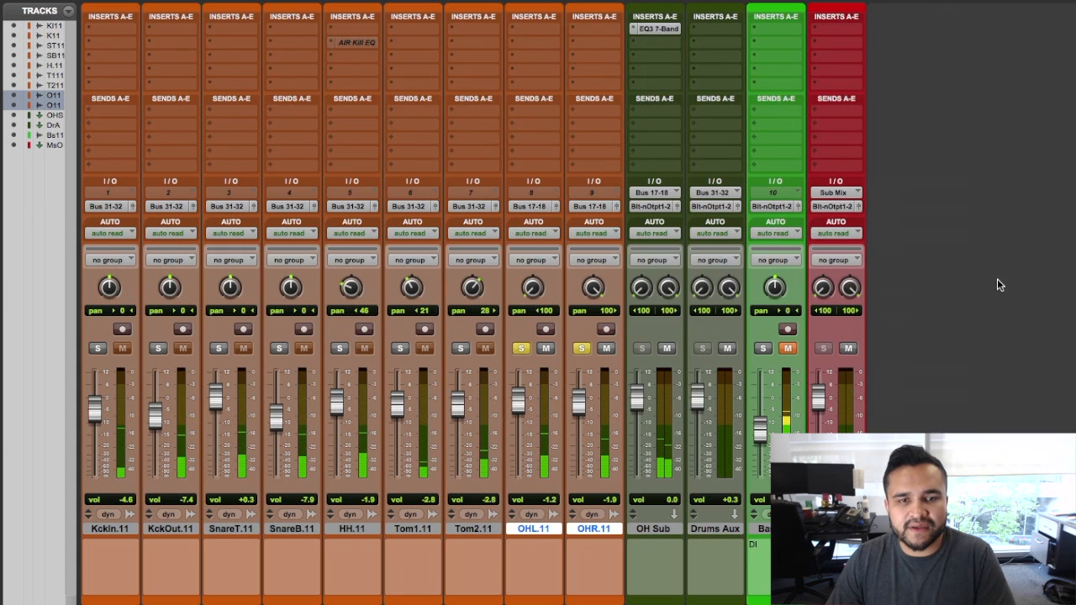
{"action": "left_click_drag", "start_coordinate": [355, 191], "coordinate": [374, 188]}
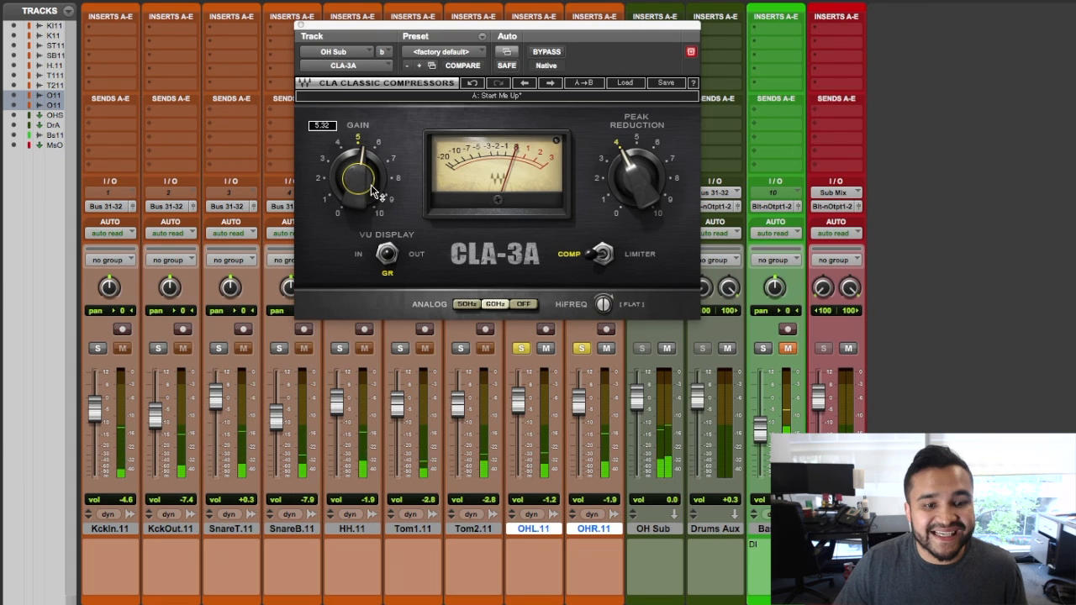
{"action": "left_click", "coordinate": [517, 303]}
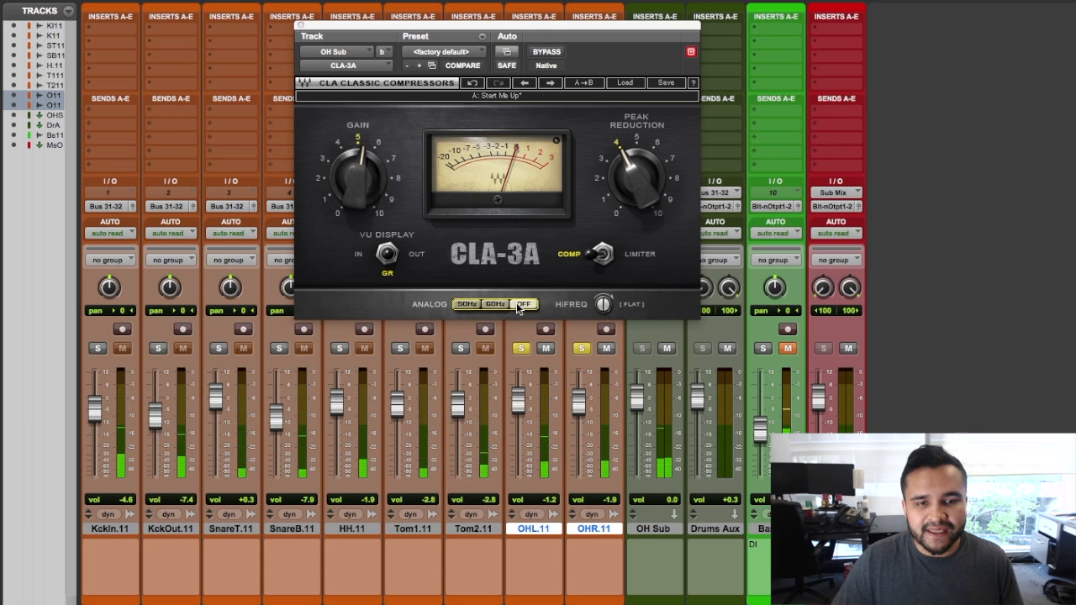
Adjust the CLA-3A on OH Sub during playback to a peak reduction of about 6 and a gain just under 5.
{"action": "left_click", "coordinate": [371, 179]}
{"action": "left_click_drag", "start_coordinate": [358, 177], "coordinate": [357, 180]}
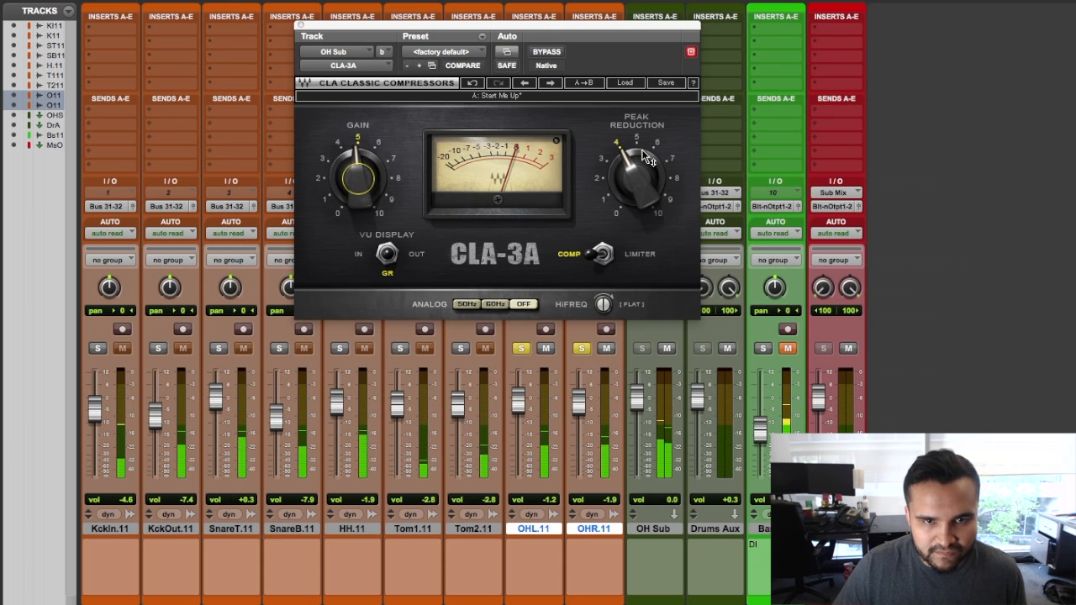
{"action": "left_click_drag", "start_coordinate": [636, 172], "coordinate": [637, 189]}
{"action": "left_click_drag", "start_coordinate": [357, 175], "coordinate": [357, 162]}
{"action": "mouse_move", "coordinate": [637, 172]}
{"action": "left_mouse_down"}
{"action": "mouse_move", "coordinate": [636, 201]}
{"action": "mouse_move", "coordinate": [639, 183]}
{"action": "left_mouse_up"}
{"action": "left_click_drag", "start_coordinate": [629, 182], "coordinate": [629, 160]}
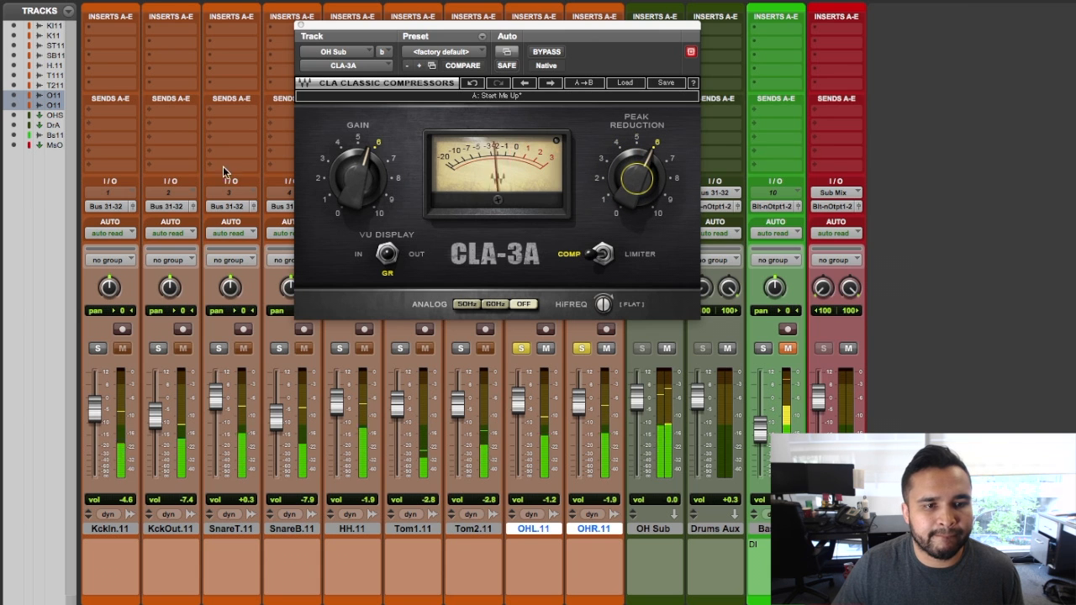
{"action": "left_click_drag", "start_coordinate": [358, 180], "coordinate": [358, 207]}
{"action": "left_click_drag", "start_coordinate": [632, 173], "coordinate": [632, 171]}
{"action": "left_click_drag", "start_coordinate": [358, 180], "coordinate": [359, 168]}
{"action": "left_click_drag", "start_coordinate": [632, 176], "coordinate": [621, 168]}
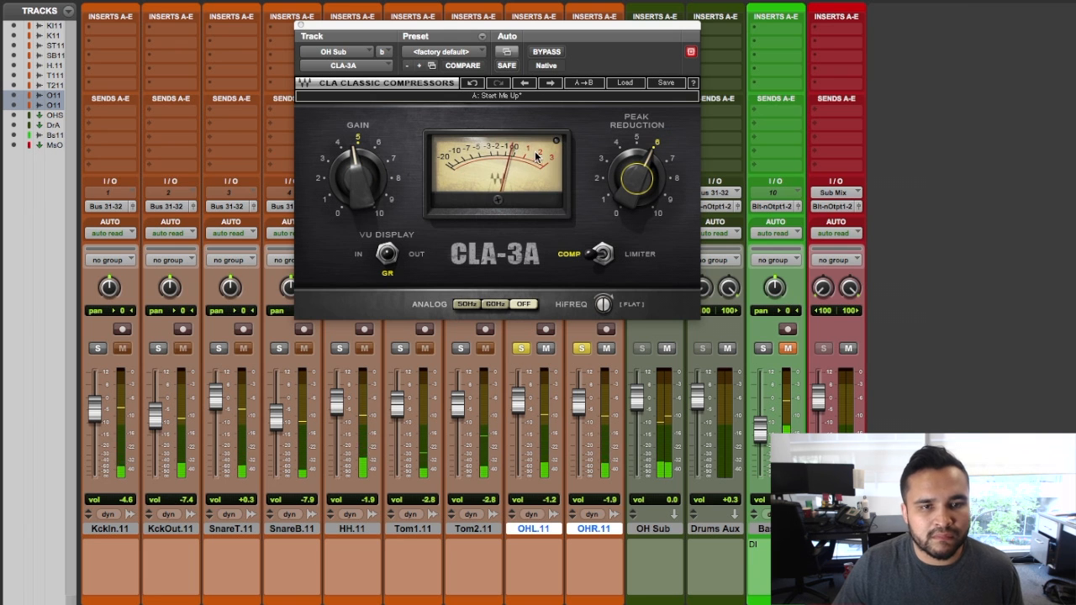
Compare the soloed overheads with and without the CLA-3A compression by toggling its bypass, ending with it bypassed.
{"action": "left_click", "coordinate": [546, 52]}
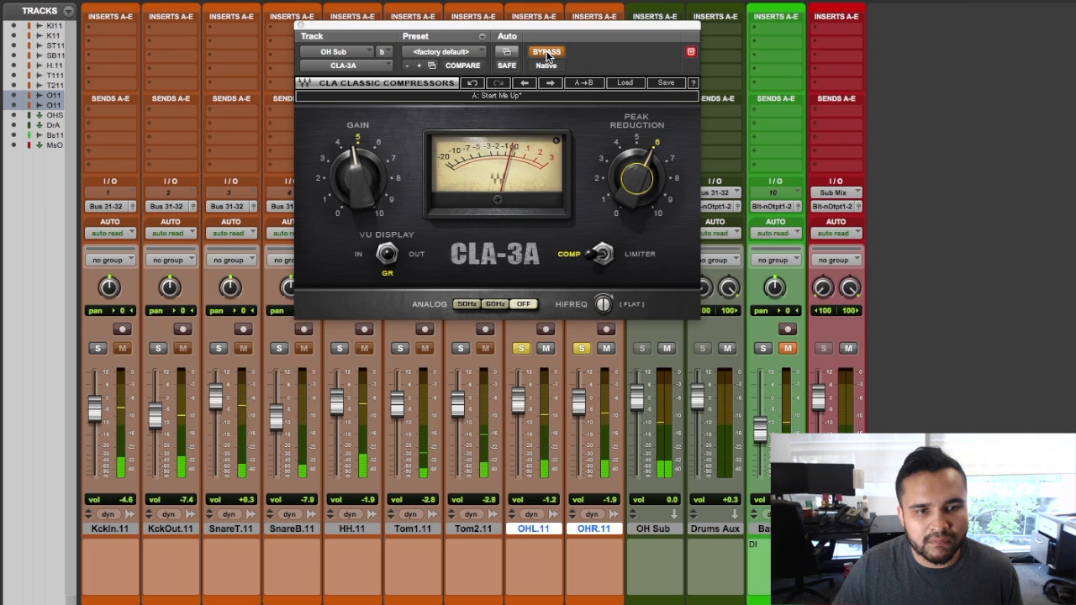
{"action": "left_click", "coordinate": [546, 52]}
{"action": "left_click", "coordinate": [547, 52]}
{"action": "left_click", "coordinate": [546, 53]}
{"action": "left_click", "coordinate": [547, 52]}
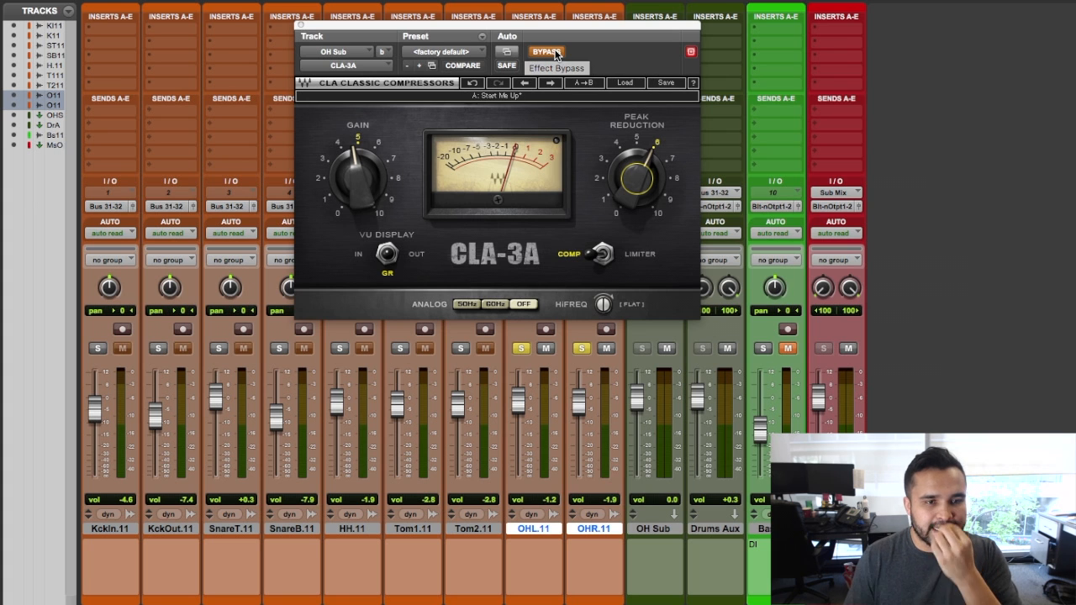
Try a CLA-3A gain of about 6 and compare the compressed overheads against the bypassed signal.
{"action": "left_click_drag", "start_coordinate": [377, 200], "coordinate": [377, 192]}
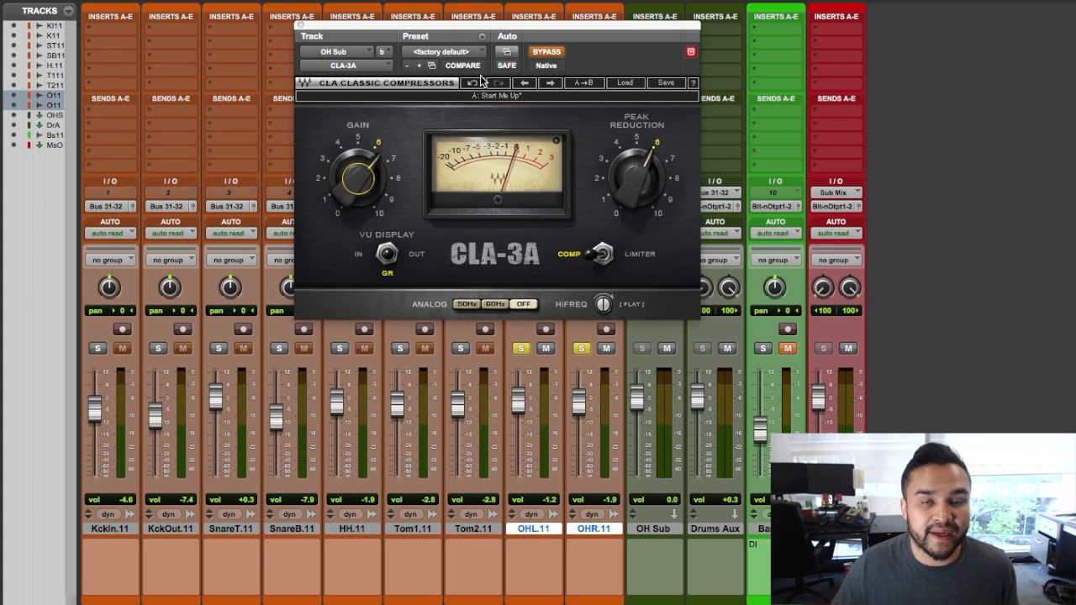
{"action": "left_click", "coordinate": [546, 52]}
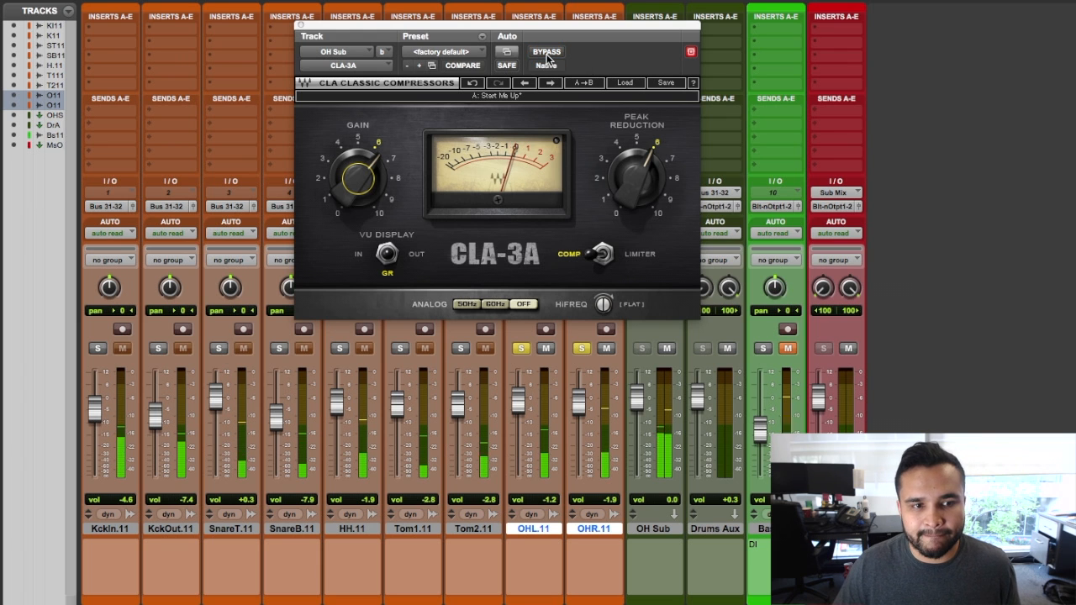
{"action": "left_click", "coordinate": [546, 52]}
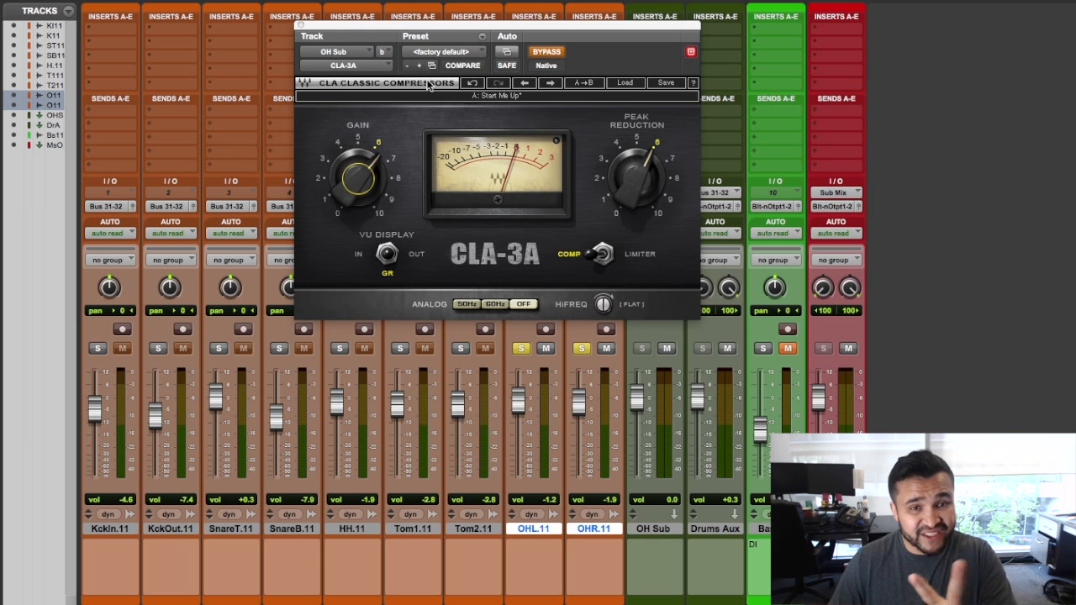
Set the CLA-3A gain to 4.75 and compare bypassed and compressed overheads, leaving the compressor active and its window closed.
{"action": "left_click_drag", "start_coordinate": [380, 164], "coordinate": [380, 190]}
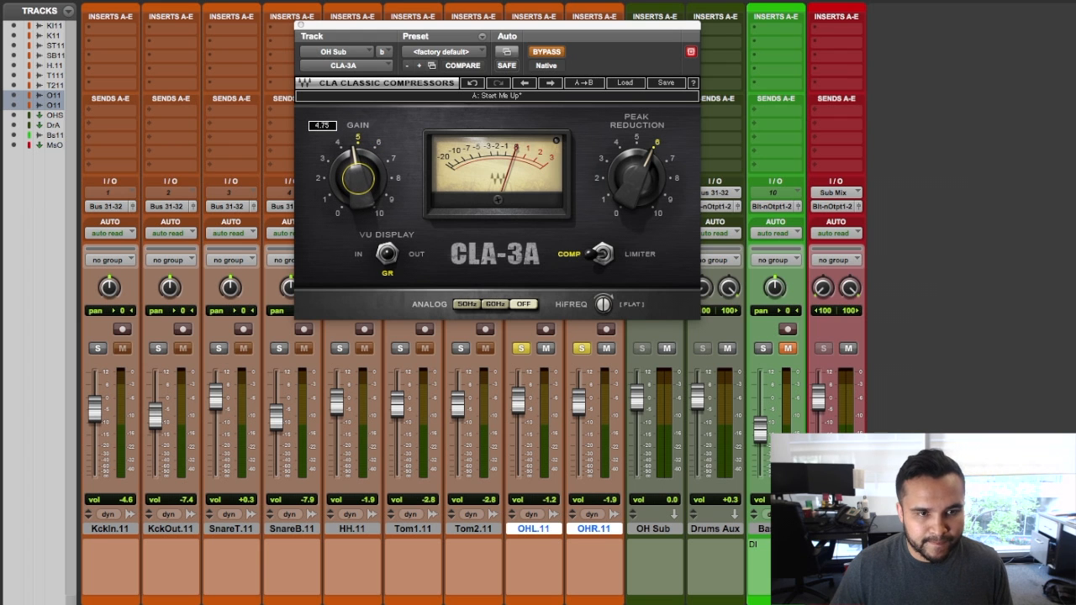
{"action": "left_click", "coordinate": [545, 53]}
{"action": "left_click", "coordinate": [545, 53]}
{"action": "left_click", "coordinate": [544, 53]}
{"action": "left_click", "coordinate": [545, 53]}
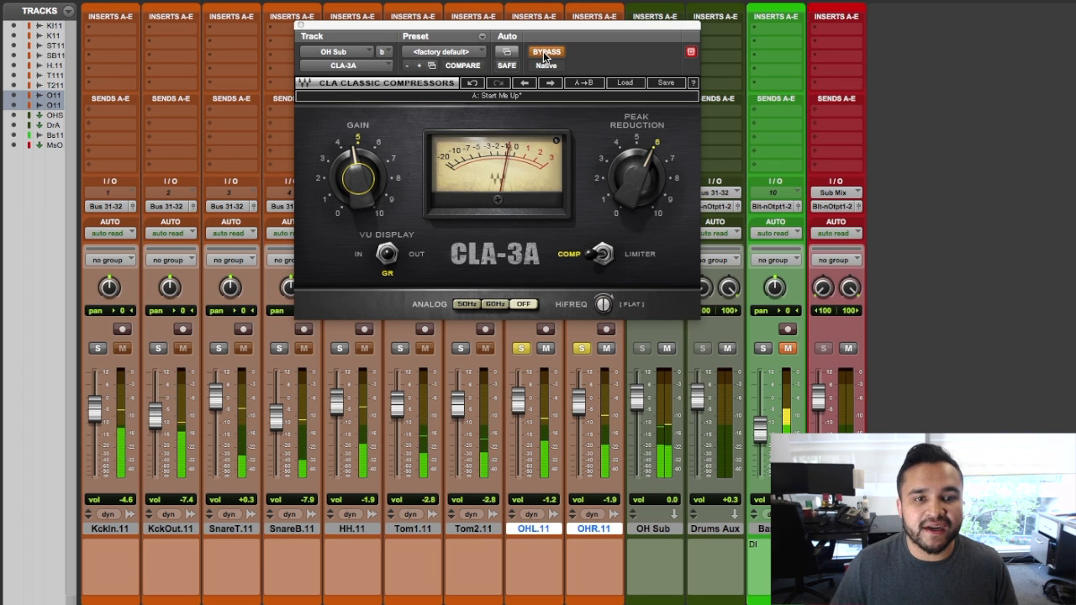
{"action": "left_click", "coordinate": [545, 53]}
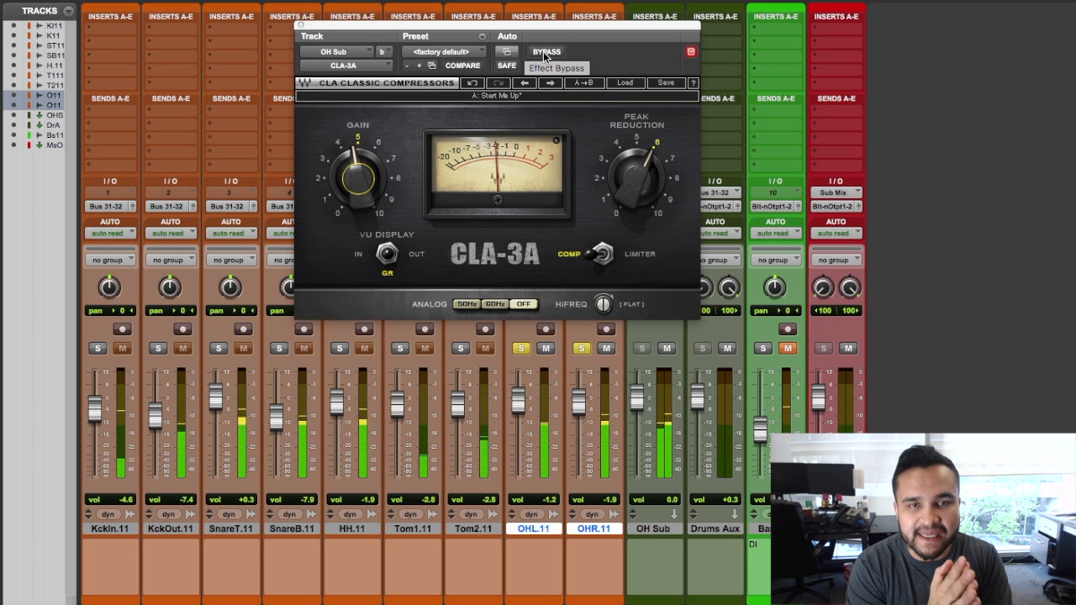
{"action": "left_click", "coordinate": [545, 53]}
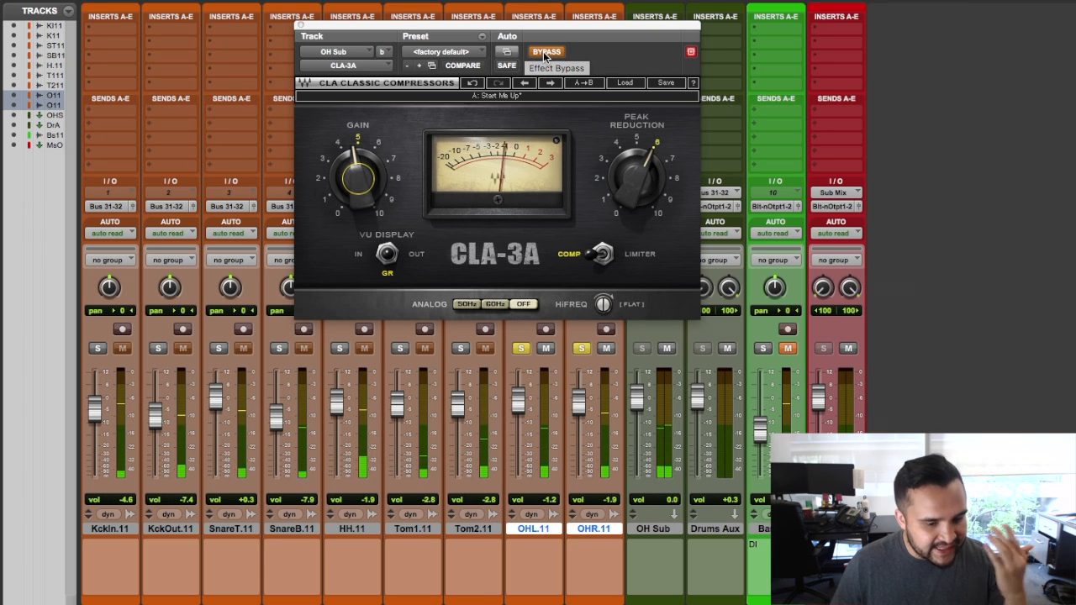
{"action": "left_click", "coordinate": [545, 52]}
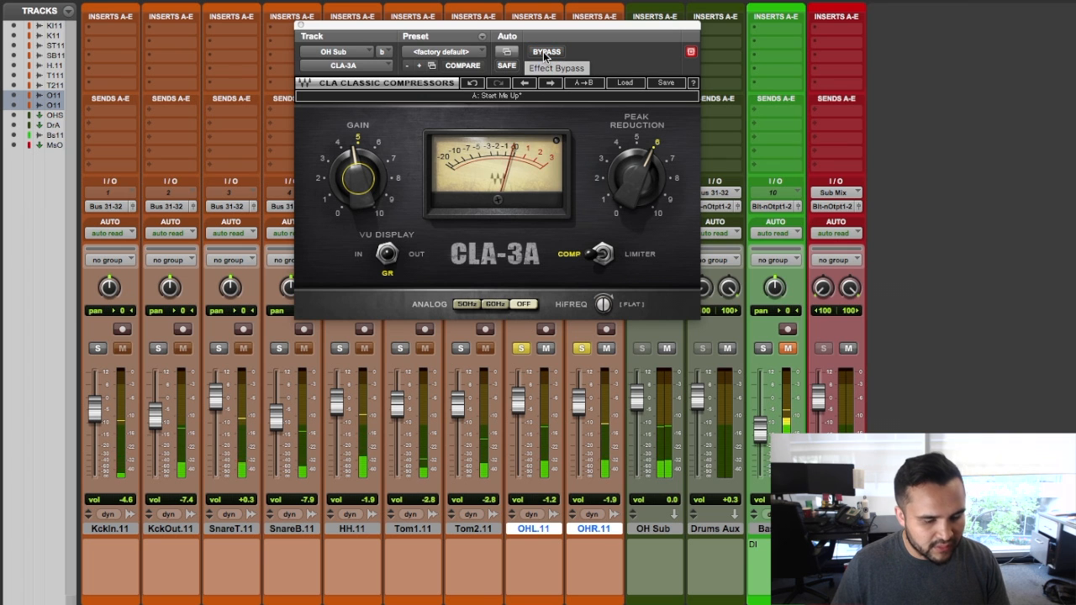
{"action": "left_click", "coordinate": [545, 52]}
{"action": "left_click", "coordinate": [545, 52]}
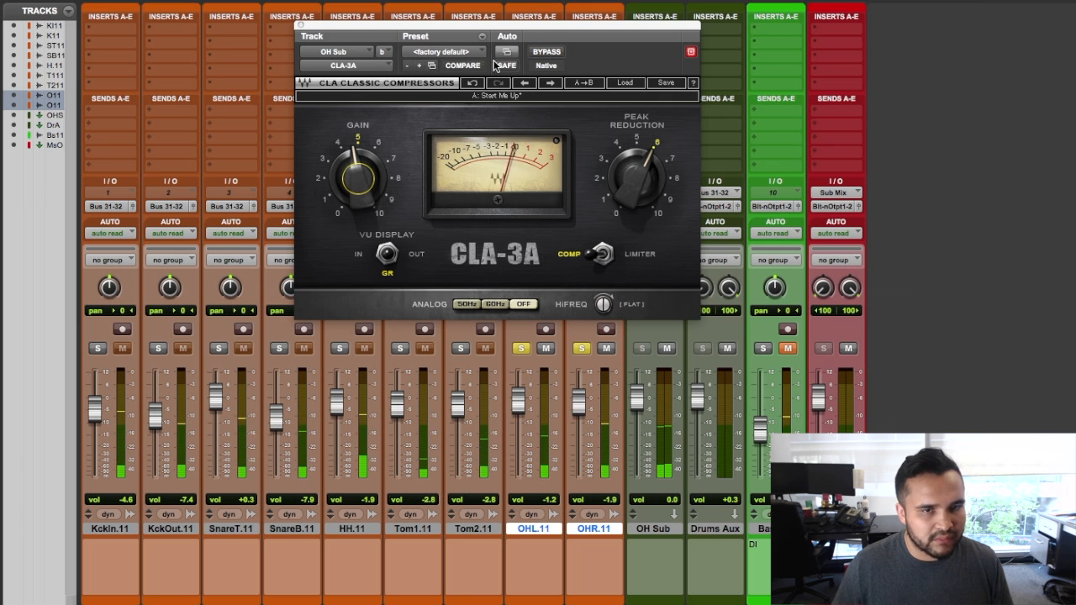
{"action": "left_click", "coordinate": [300, 24]}
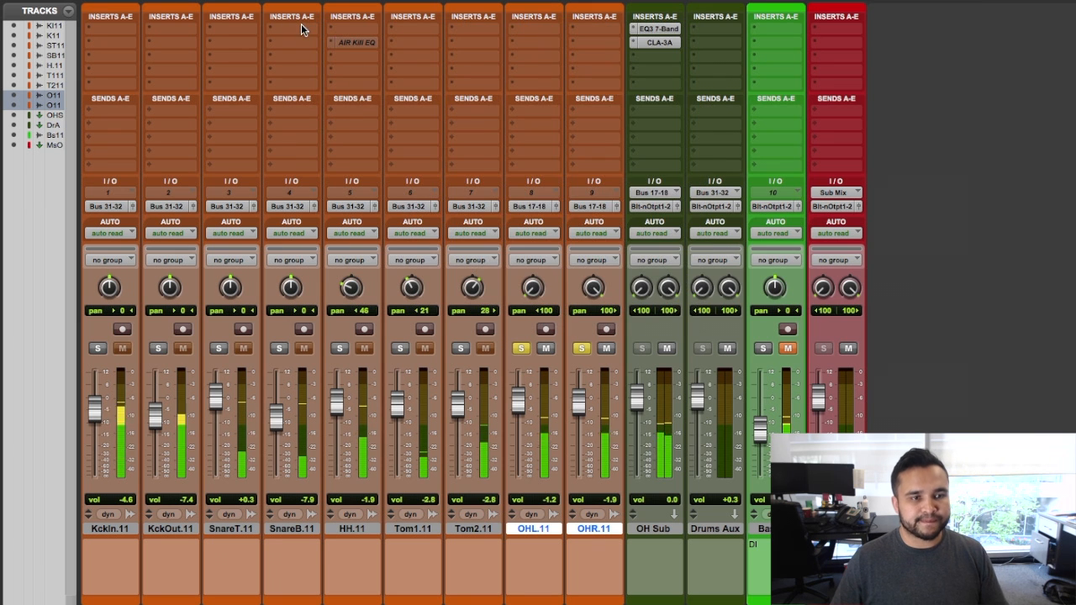
Take the two overhead tracks out of solo and solo KckIn.11 and KckOut.11 instead.
{"action": "left_click", "coordinate": [581, 348]}
{"action": "left_click", "coordinate": [520, 348]}
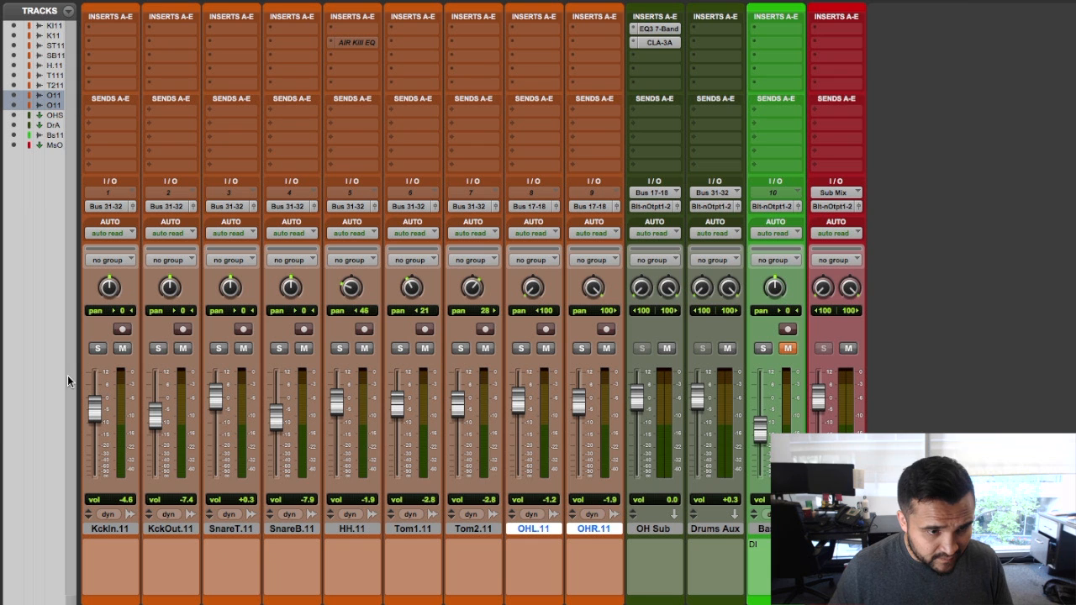
{"action": "left_click", "coordinate": [97, 348]}
{"action": "left_click", "coordinate": [158, 348]}
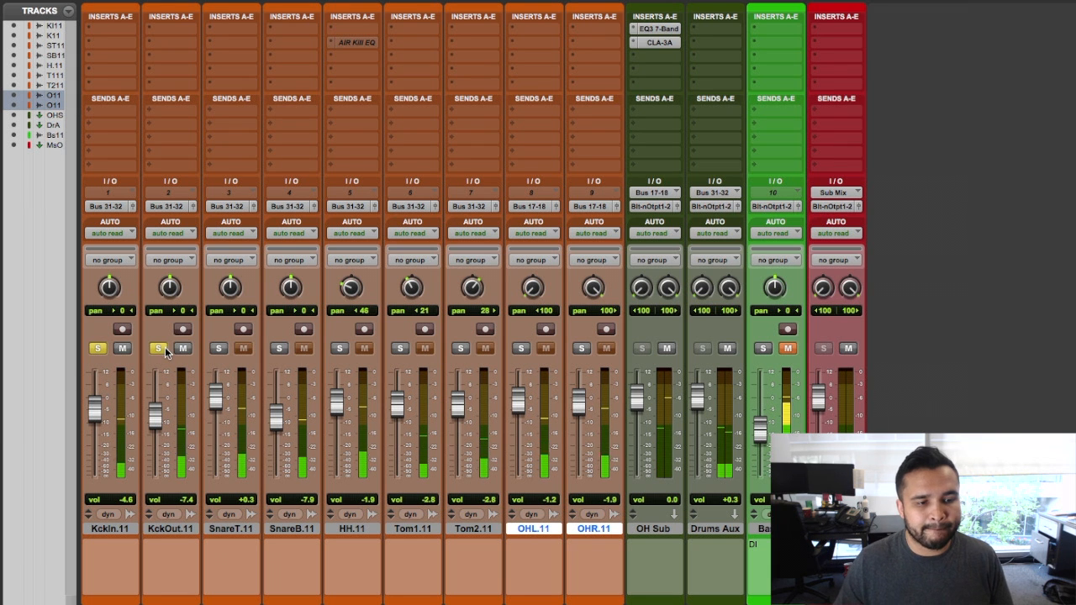
Rebalance the kick tracks with KckIn.11 at -2.5 and KckOut.11 at -4.9, leaving only KckIn.11 soloed.
{"action": "left_click_drag", "start_coordinate": [98, 417], "coordinate": [100, 412]}
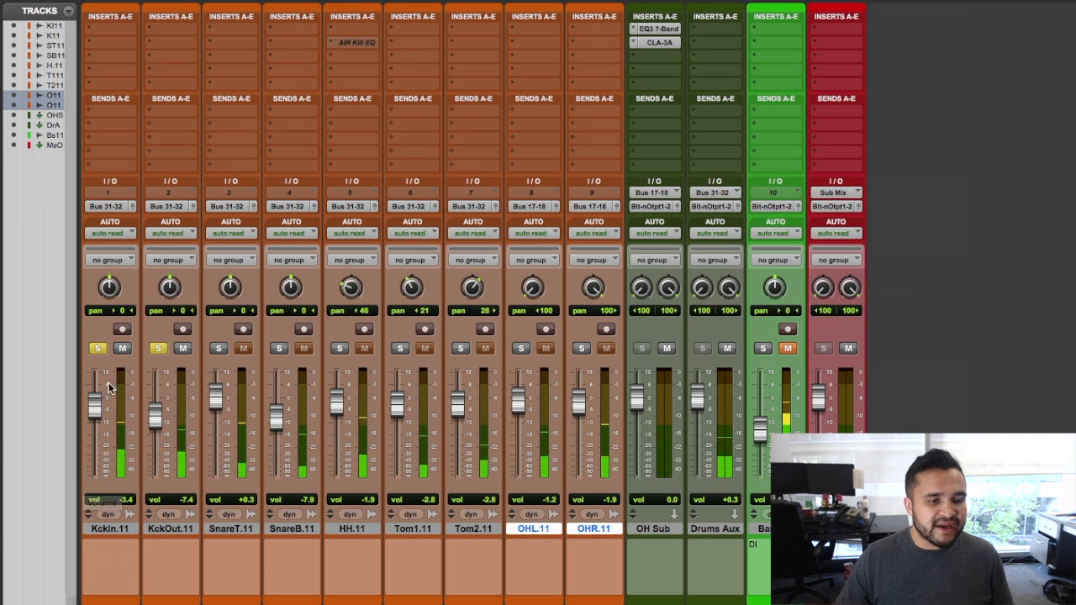
{"action": "left_click", "coordinate": [172, 529]}
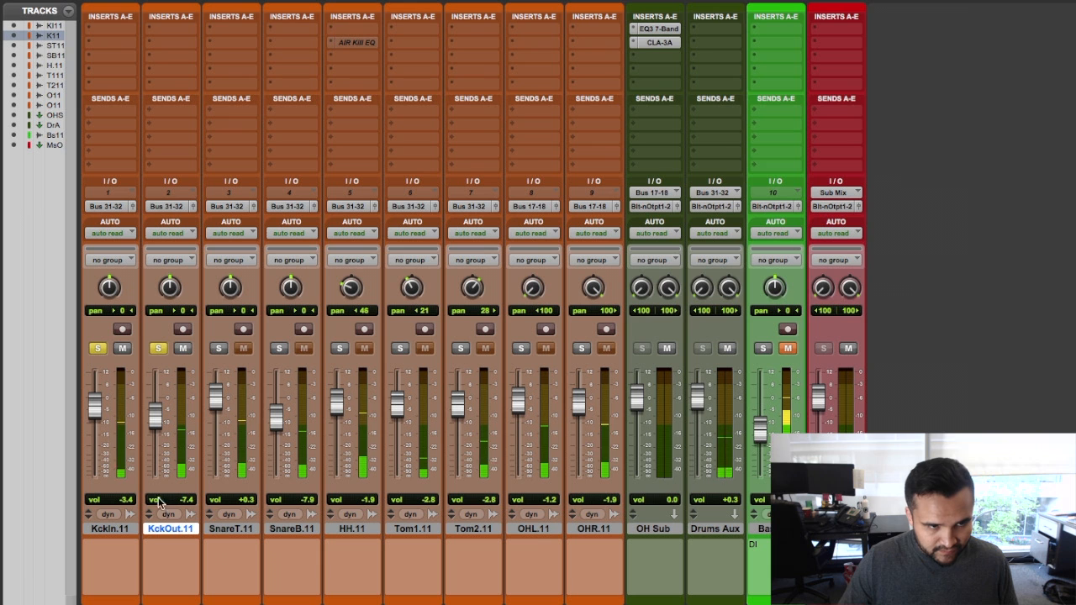
{"action": "left_click", "coordinate": [124, 350]}
{"action": "left_click_drag", "start_coordinate": [162, 431], "coordinate": [95, 414]}
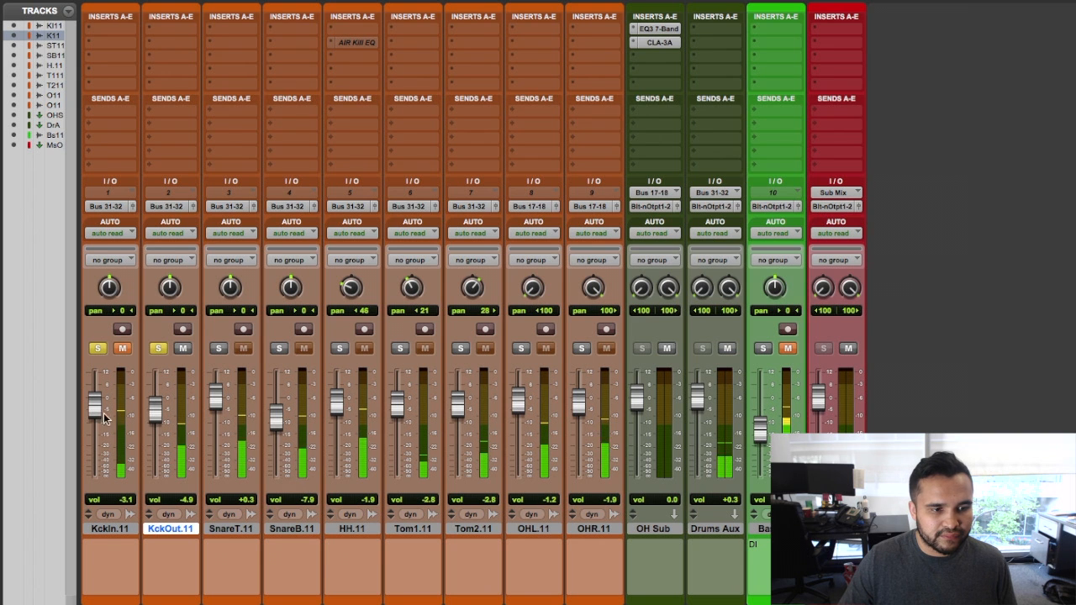
{"action": "left_click", "coordinate": [158, 348]}
{"action": "left_click_drag", "start_coordinate": [96, 406], "coordinate": [98, 401]}
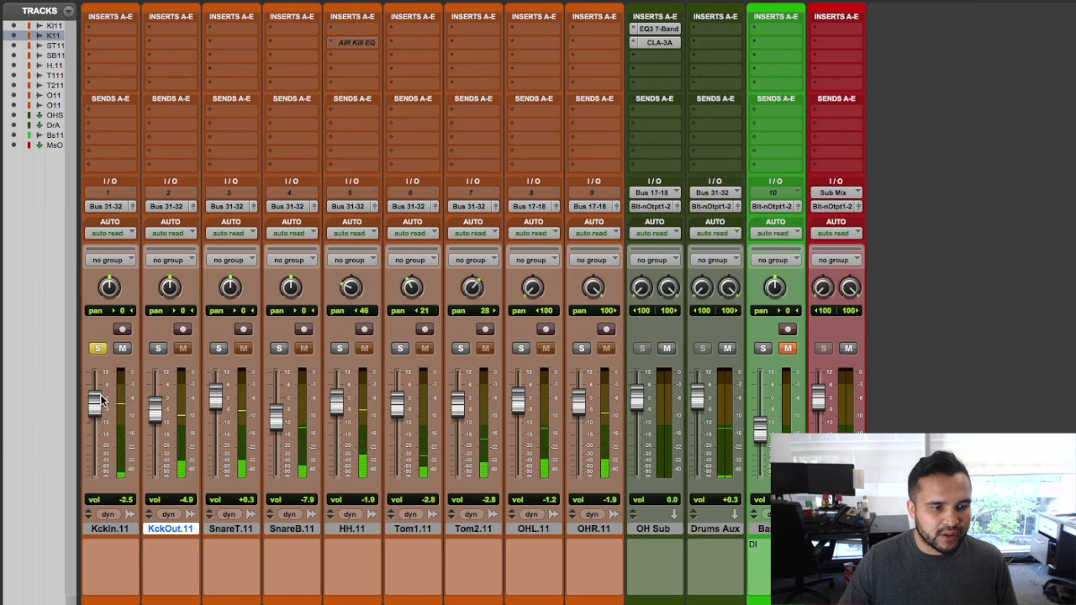
Insert a mono API-550B EQ in the first insert slot of KckIn.11.
{"action": "left_click", "coordinate": [112, 528]}
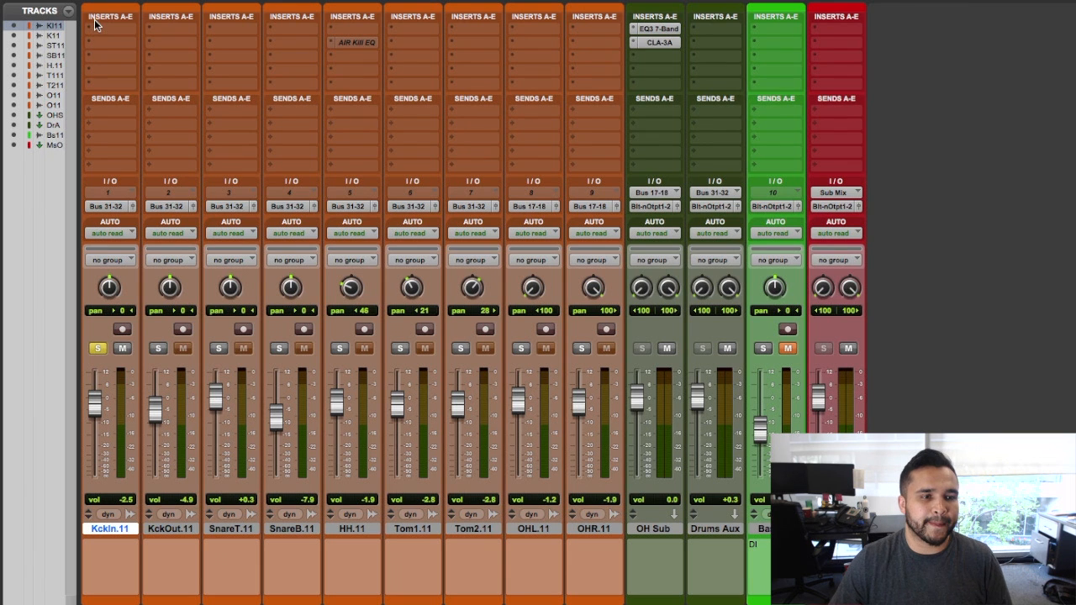
{"action": "left_click", "coordinate": [94, 28]}
{"action": "mouse_move", "coordinate": [139, 56]}
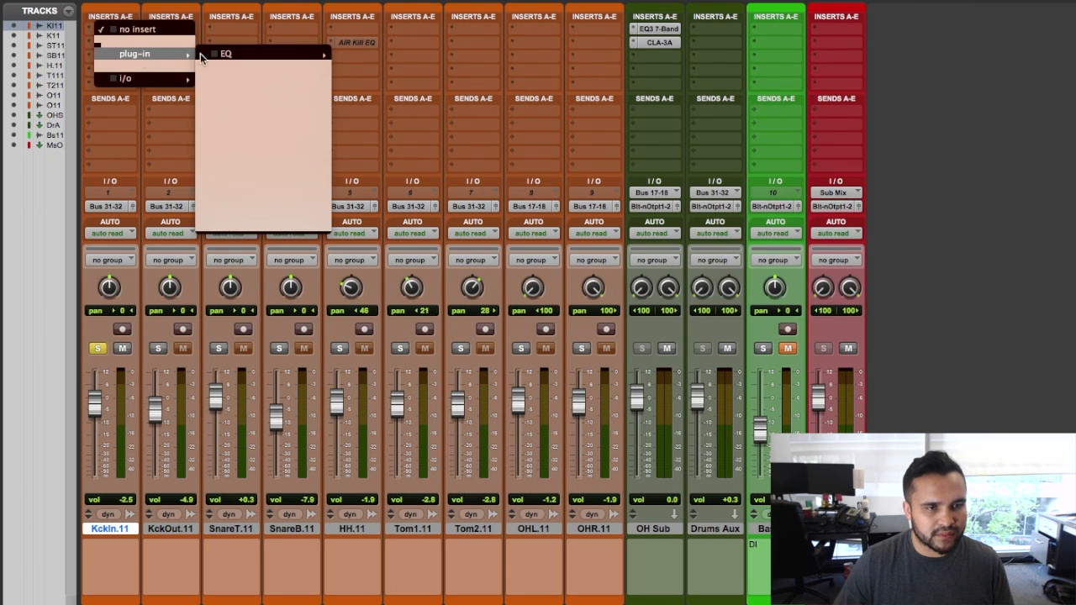
{"action": "mouse_move", "coordinate": [275, 55]}
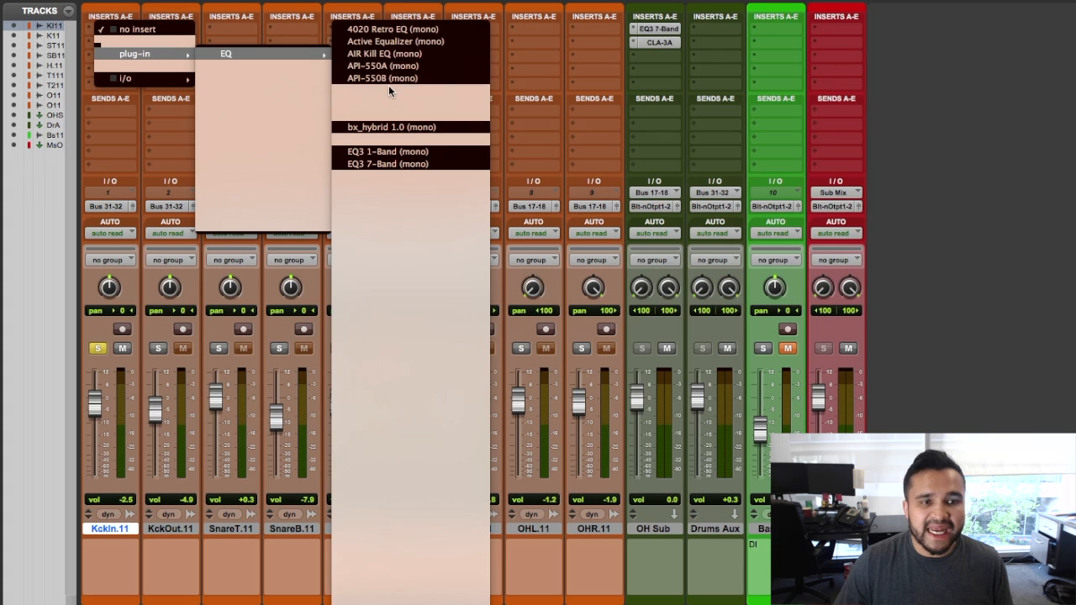
{"action": "left_click", "coordinate": [389, 78]}
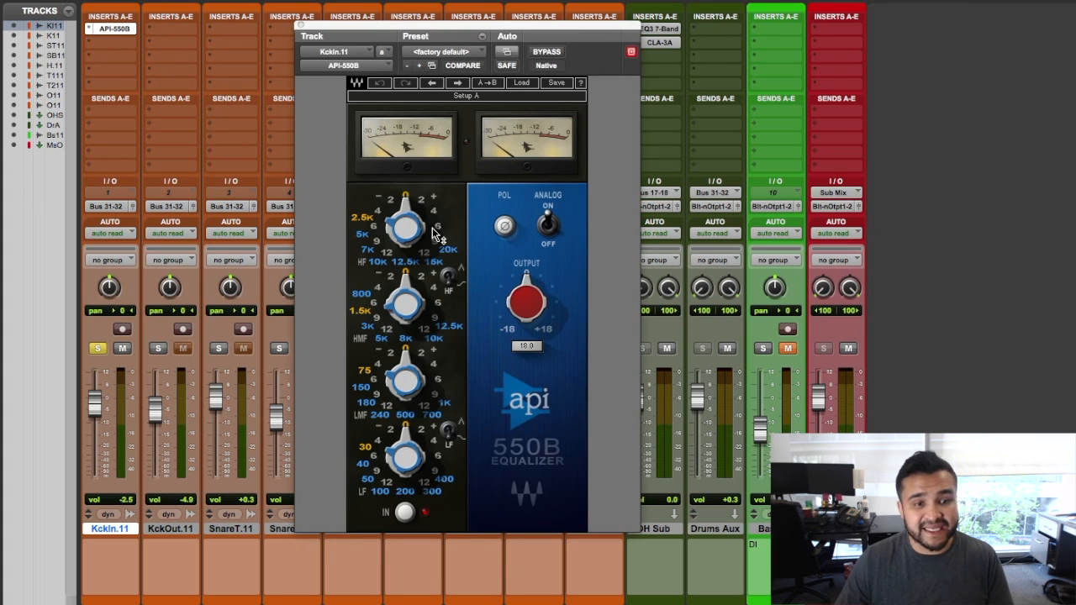
Try a 2 dB high-frequency boost on the API-550B, change the band to a cut at 5K, and close the plug-in window.
{"action": "left_click", "coordinate": [420, 201]}
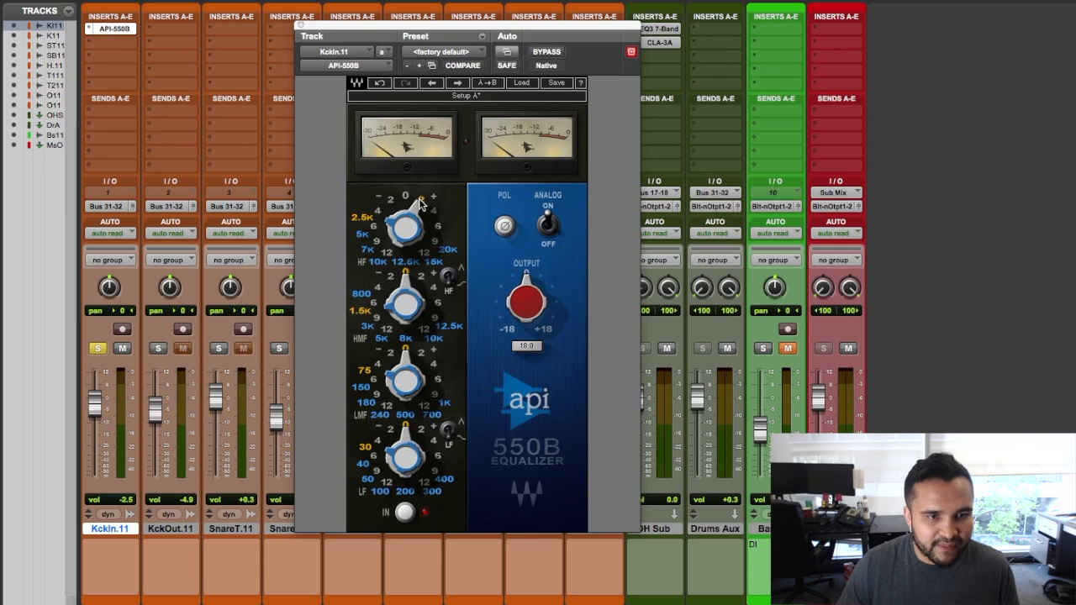
{"action": "left_click", "coordinate": [389, 205]}
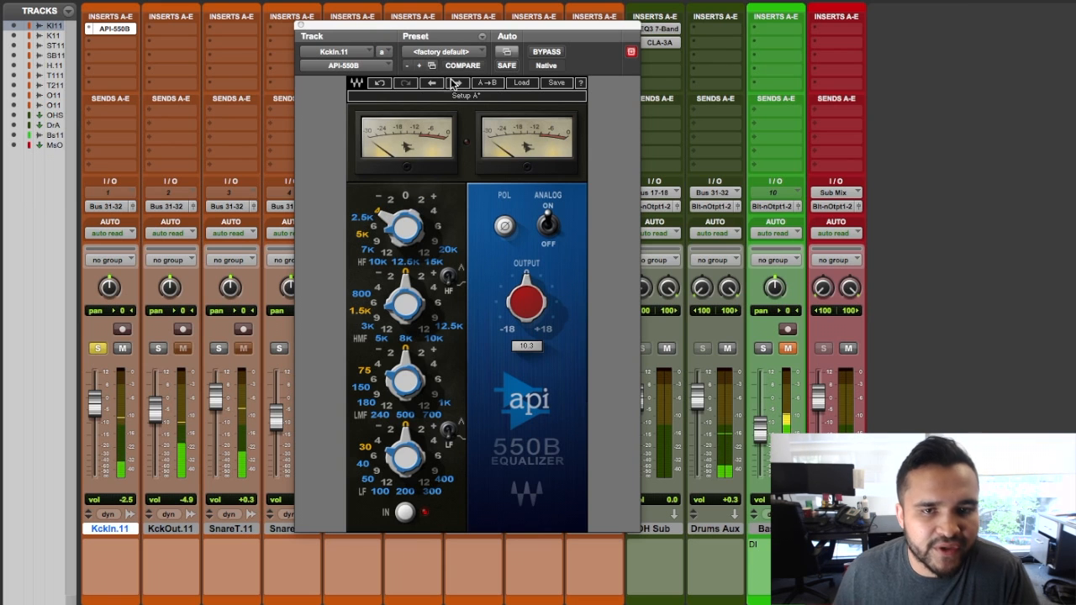
{"action": "left_click", "coordinate": [301, 26]}
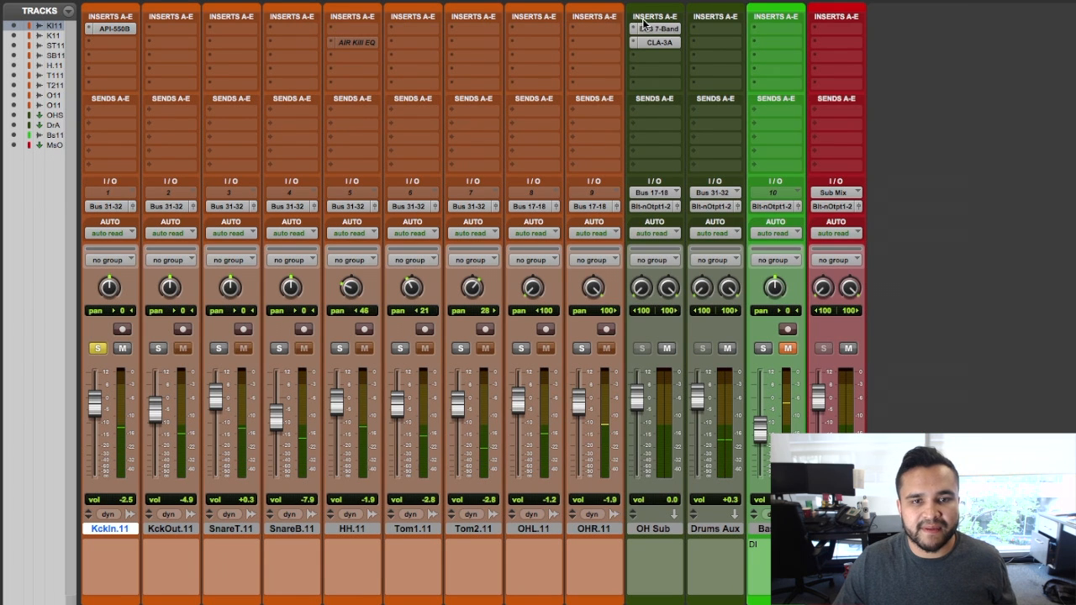
Try to move the EQ3 7-Band from OH Sub to the first insert slot of KckIn.11.
{"action": "left_click_drag", "start_coordinate": [530, 31], "coordinate": [116, 30]}
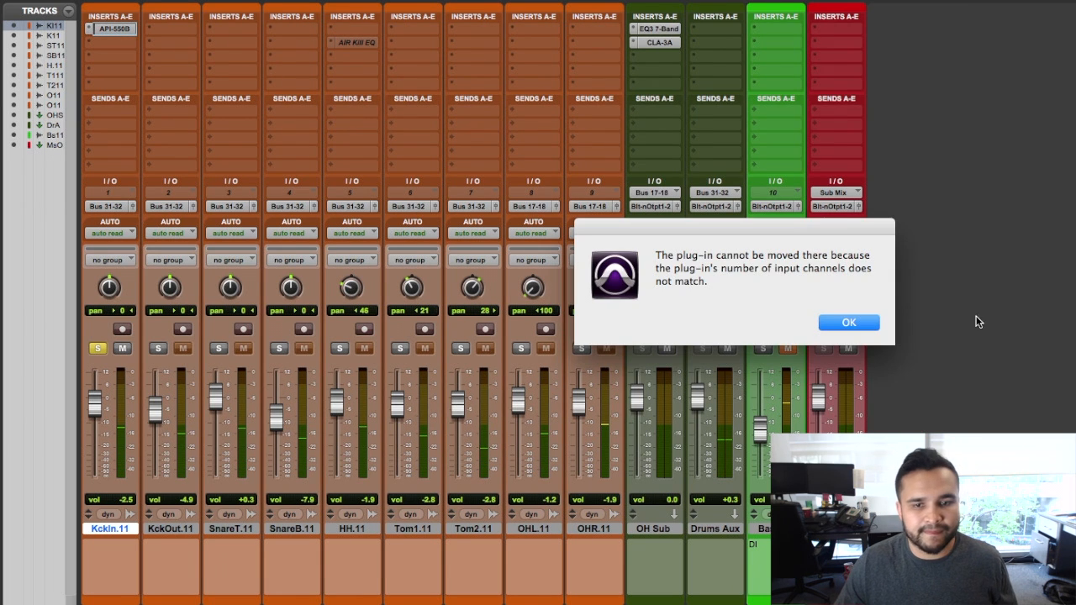
{"action": "left_click", "coordinate": [870, 326]}
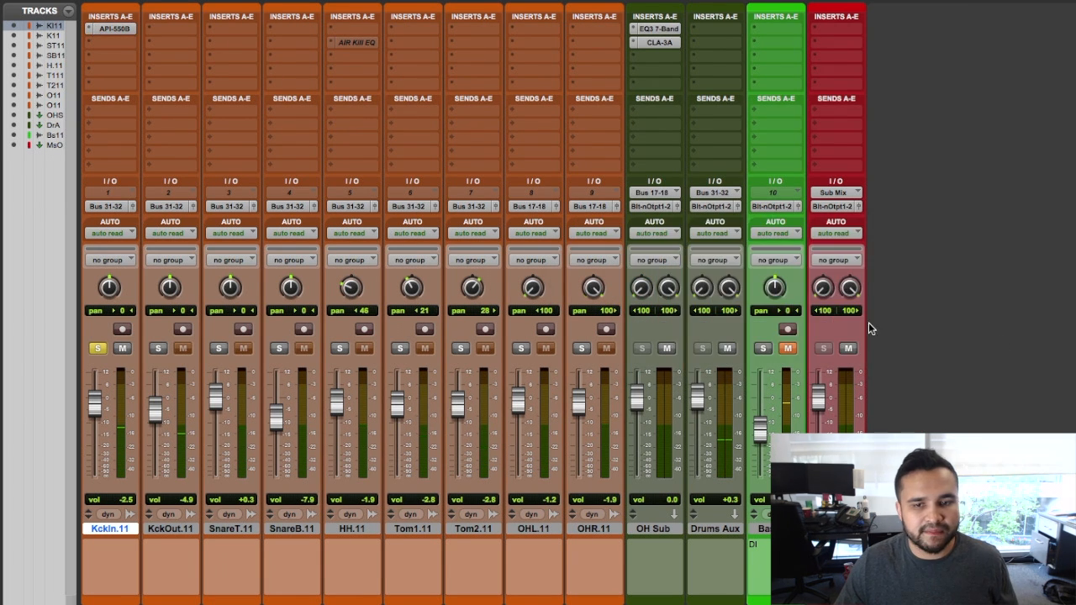
Replace the API-550B in the first insert slot of KckIn.11 with a mono EQ3 7-Band.
{"action": "left_click", "coordinate": [88, 30]}
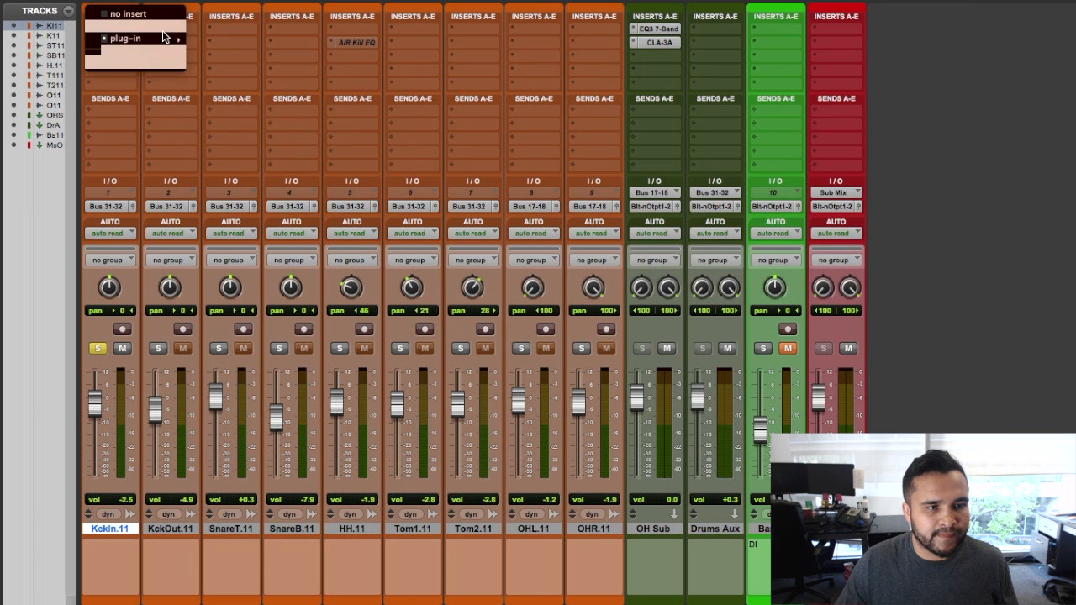
{"action": "mouse_move", "coordinate": [155, 42]}
{"action": "mouse_move", "coordinate": [304, 38]}
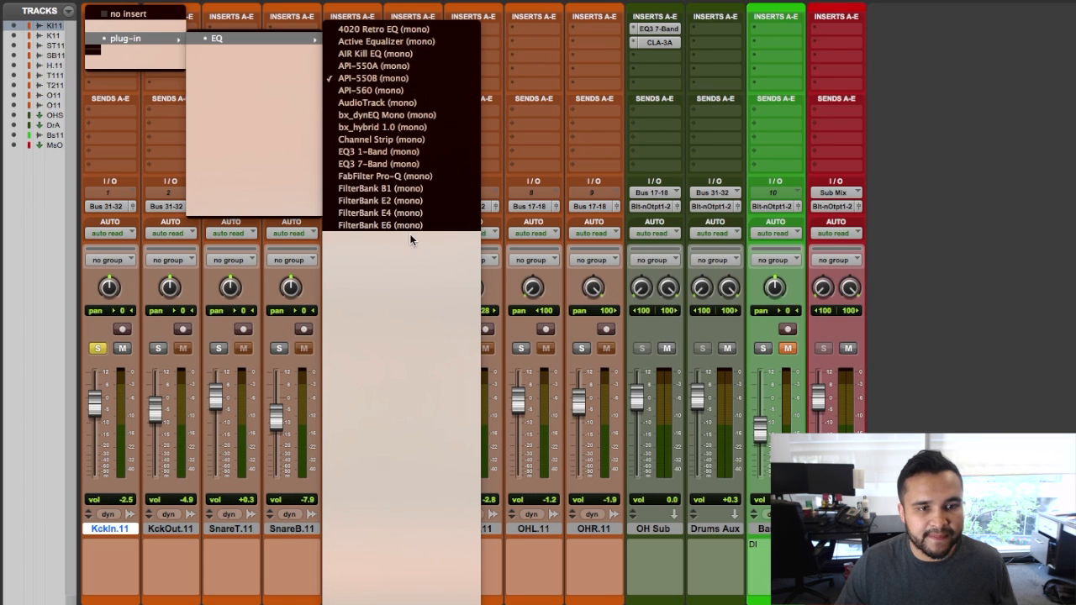
{"action": "left_click", "coordinate": [406, 163]}
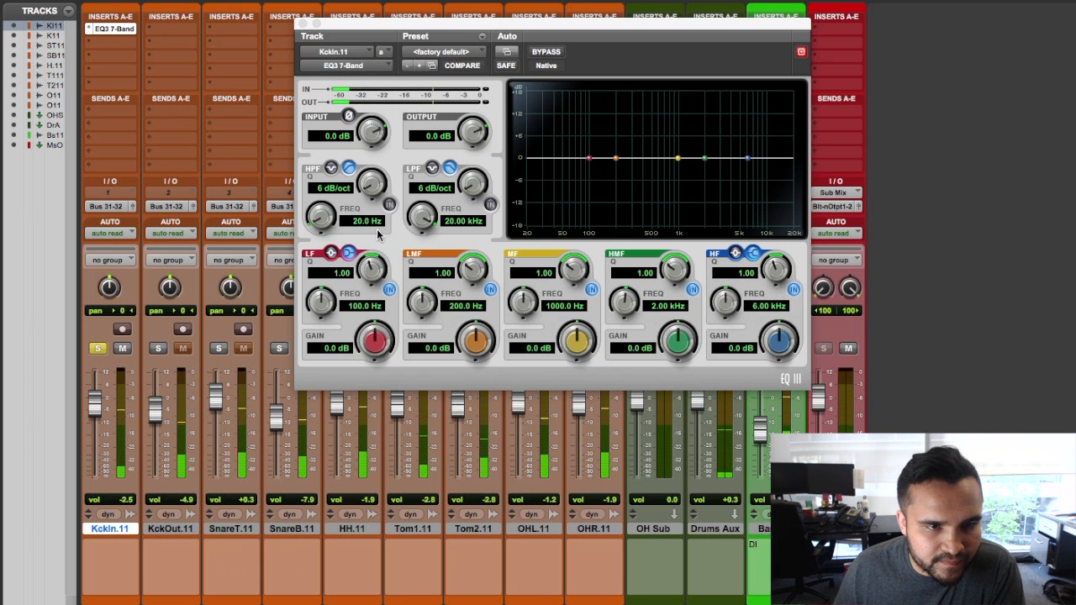
On the KckIn.11 EQ, boost LMF 1.3 dB at 508.4 Hz and set HMF to 8.9 dB at 2.92 kHz with a 9.44 Q.
{"action": "left_click_drag", "start_coordinate": [620, 160], "coordinate": [652, 155]}
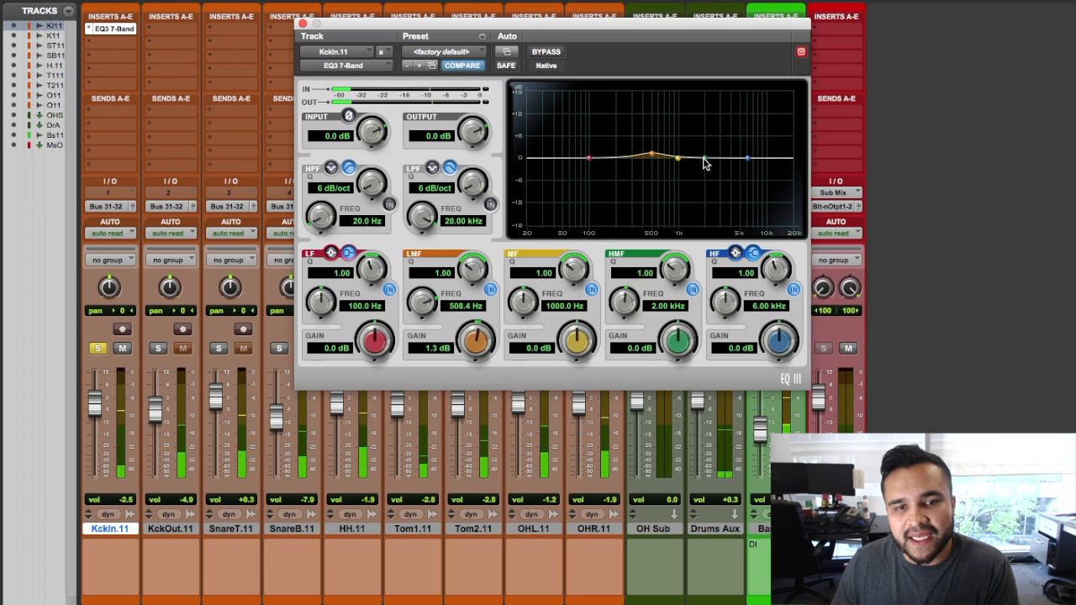
{"action": "left_click_drag", "start_coordinate": [705, 160], "coordinate": [711, 160]}
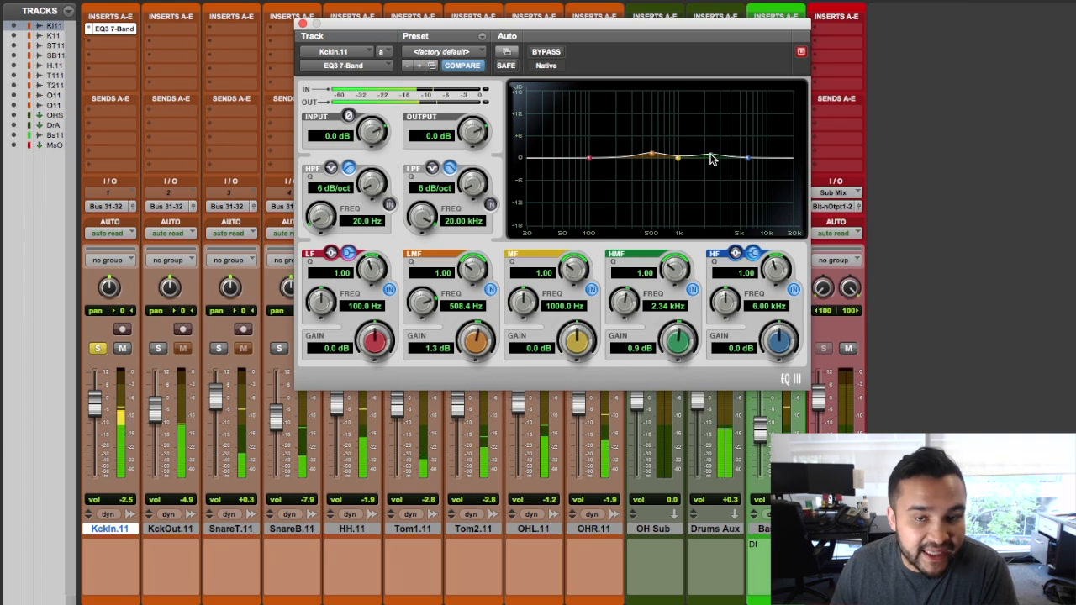
{"action": "left_click_drag", "start_coordinate": [711, 160], "coordinate": [716, 153]}
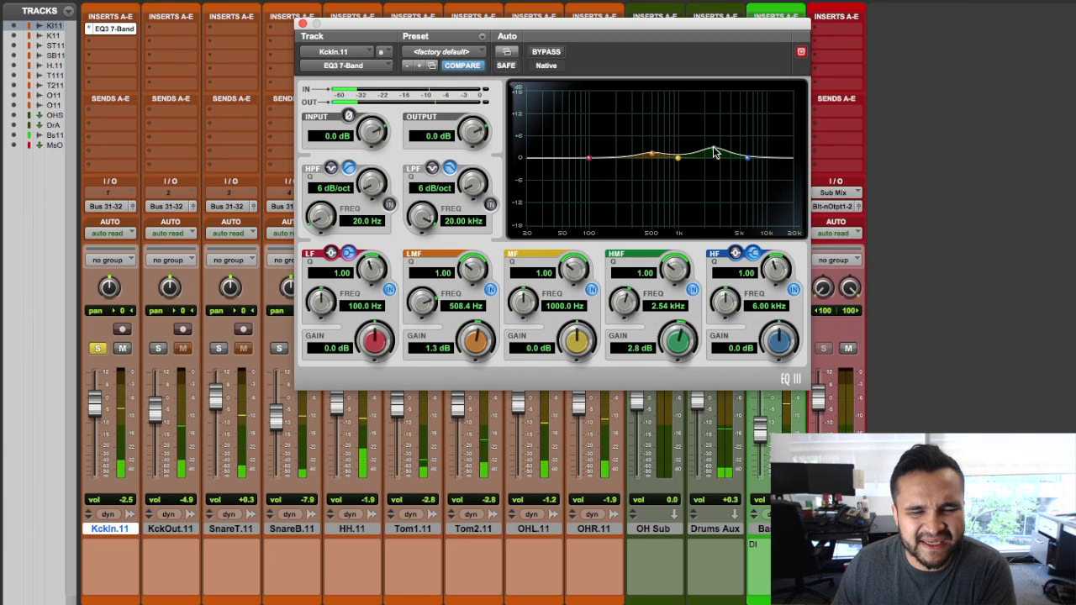
{"action": "left_click_drag", "start_coordinate": [715, 153], "coordinate": [719, 127]}
{"action": "left_click_drag", "start_coordinate": [677, 269], "coordinate": [680, 221]}
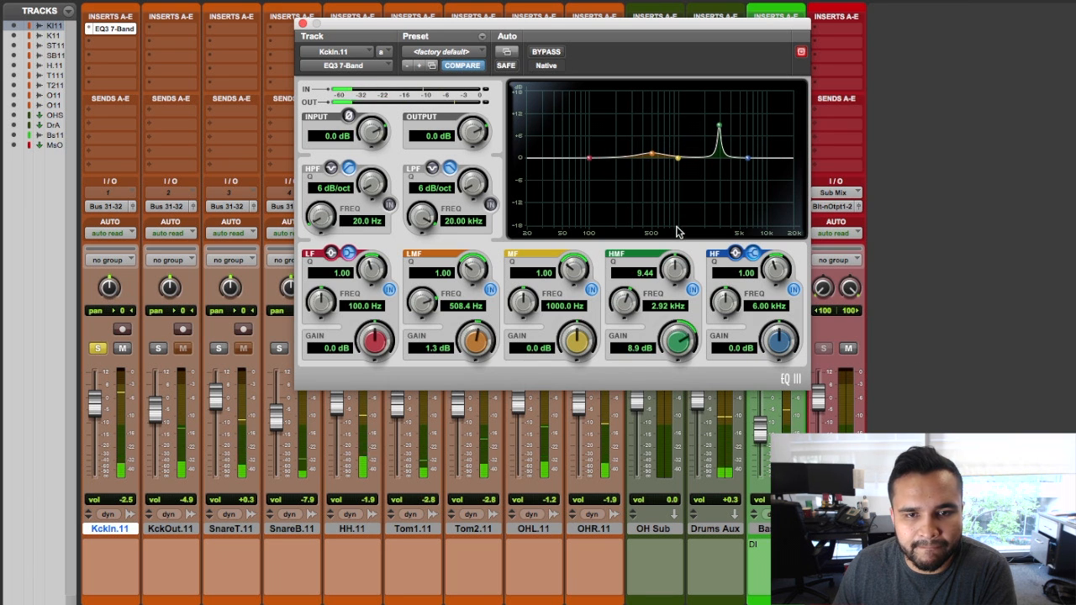
Sweep the narrow HMF band around 1.5 kHz through deep cuts and an 18 dB boost, and set HF to 0.3 dB at 3.49 kHz.
{"action": "left_click_drag", "start_coordinate": [719, 128], "coordinate": [693, 217]}
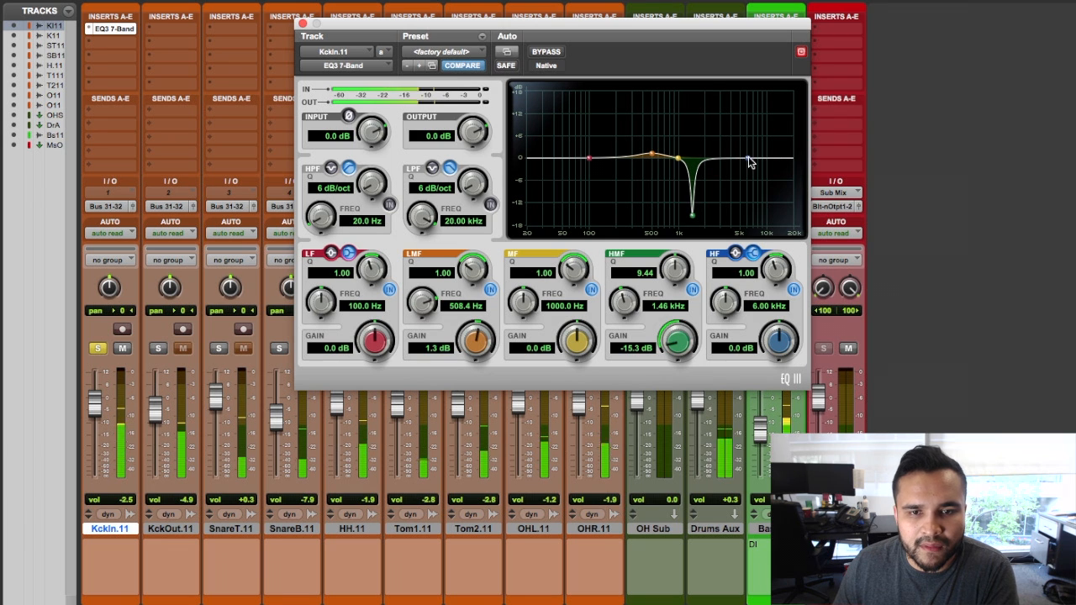
{"action": "left_click_drag", "start_coordinate": [748, 157], "coordinate": [738, 158]}
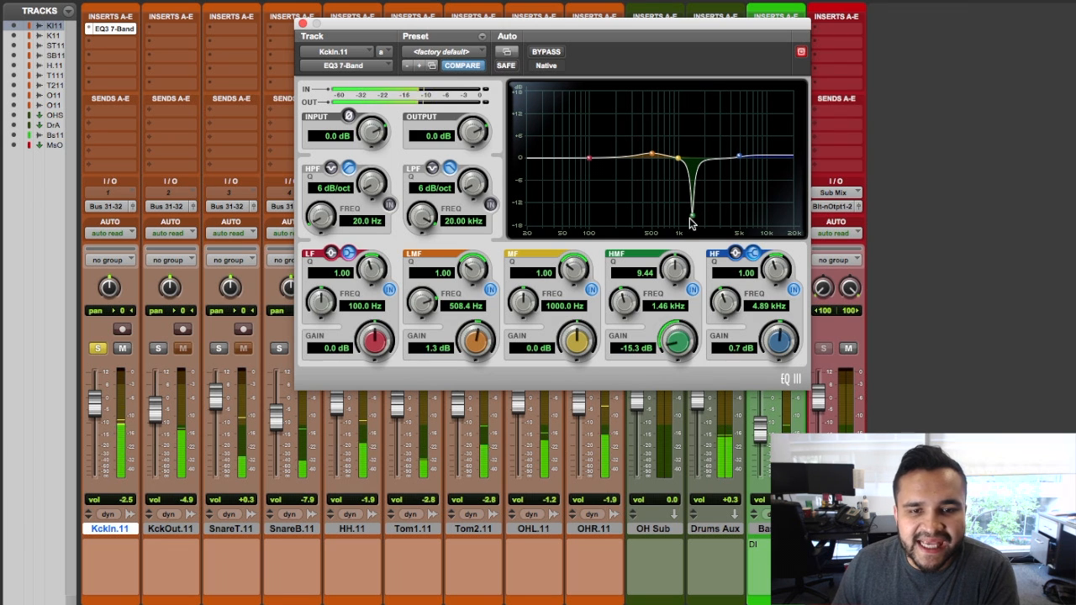
{"action": "left_click_drag", "start_coordinate": [692, 217], "coordinate": [695, 84]}
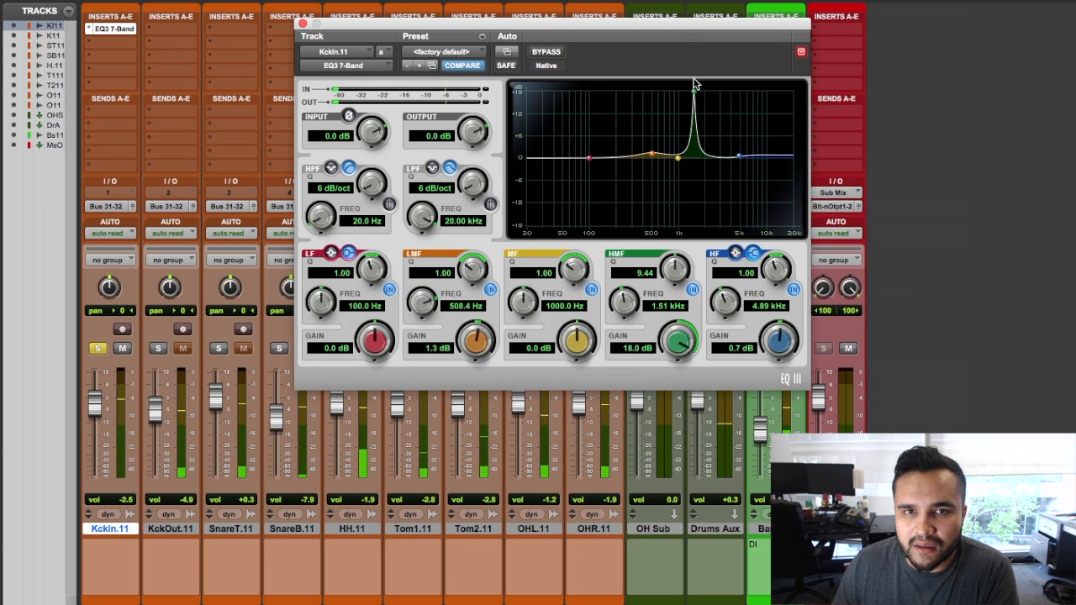
{"action": "left_click_drag", "start_coordinate": [694, 84], "coordinate": [691, 174]}
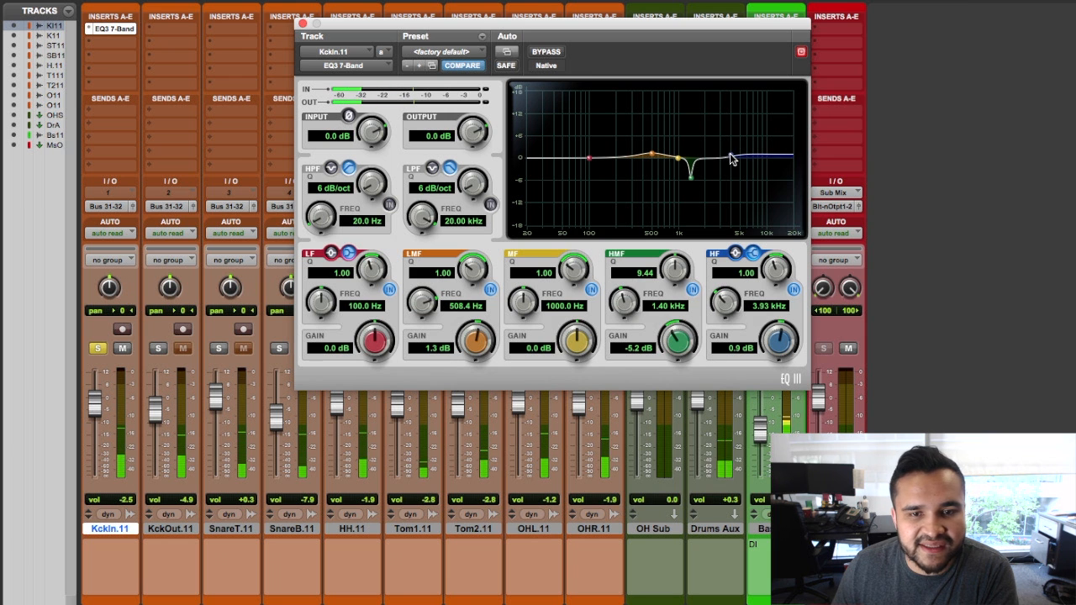
{"action": "left_click_drag", "start_coordinate": [722, 153], "coordinate": [715, 161]}
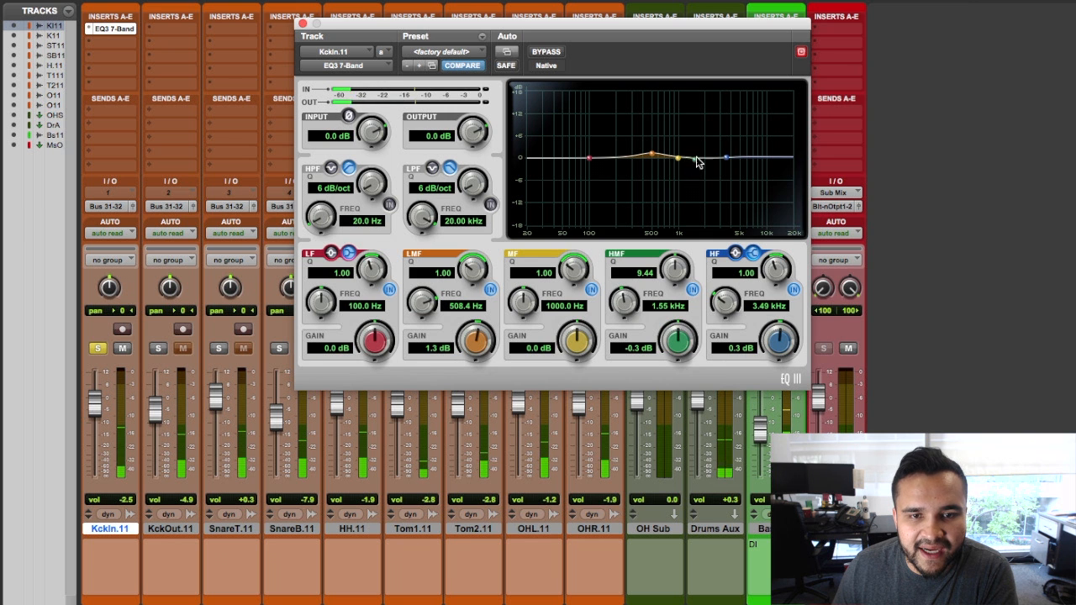
Make a narrow MF cut of about 6.3 dB at 1.08 kHz with a Q of 9.23 on the KckIn.11 EQ.
{"action": "left_click_drag", "start_coordinate": [680, 158], "coordinate": [686, 167]}
{"action": "left_click_drag", "start_coordinate": [575, 264], "coordinate": [581, 233]}
{"action": "left_click_drag", "start_coordinate": [686, 168], "coordinate": [681, 196]}
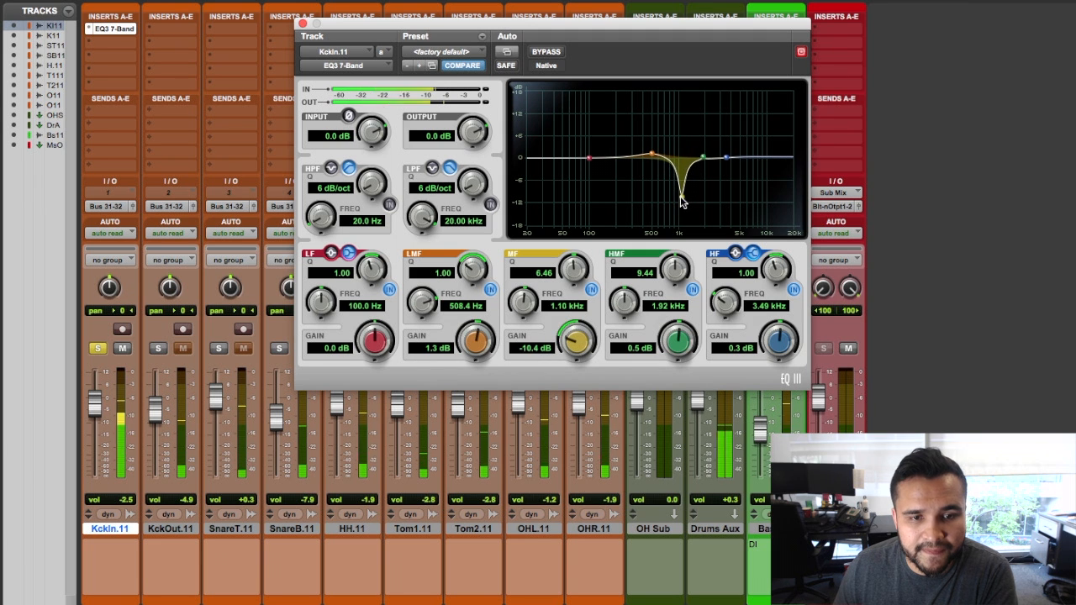
{"action": "left_click_drag", "start_coordinate": [572, 267], "coordinate": [577, 264]}
{"action": "left_click_drag", "start_coordinate": [678, 195], "coordinate": [680, 180]}
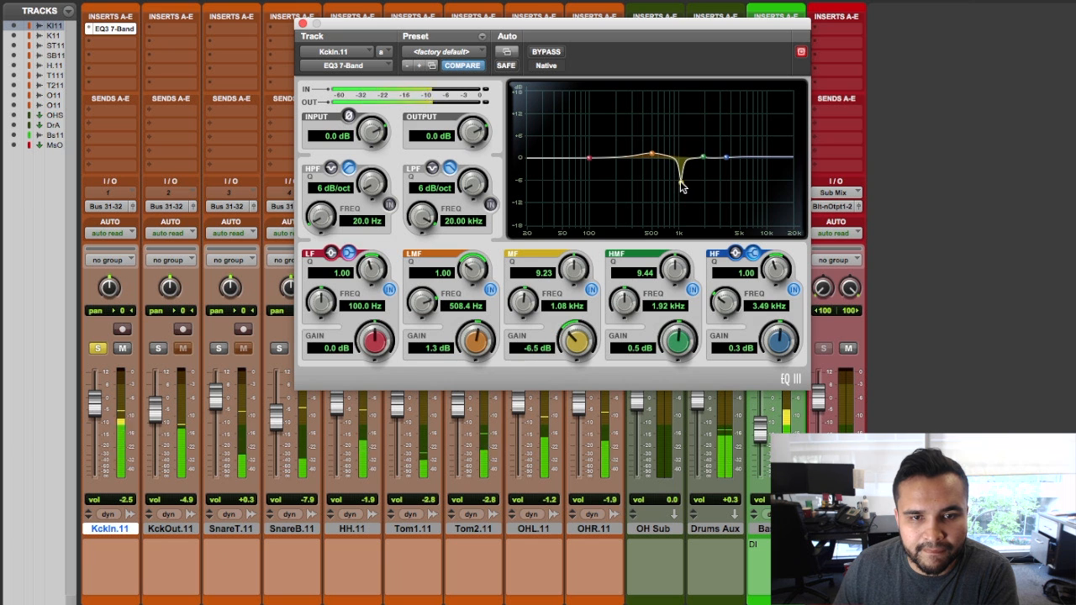
Set the HMF band to a 3.8 dB boost at 2.00 kHz with a Q of 4.12, and close the plug-in window.
{"action": "left_click_drag", "start_coordinate": [704, 160], "coordinate": [707, 143]}
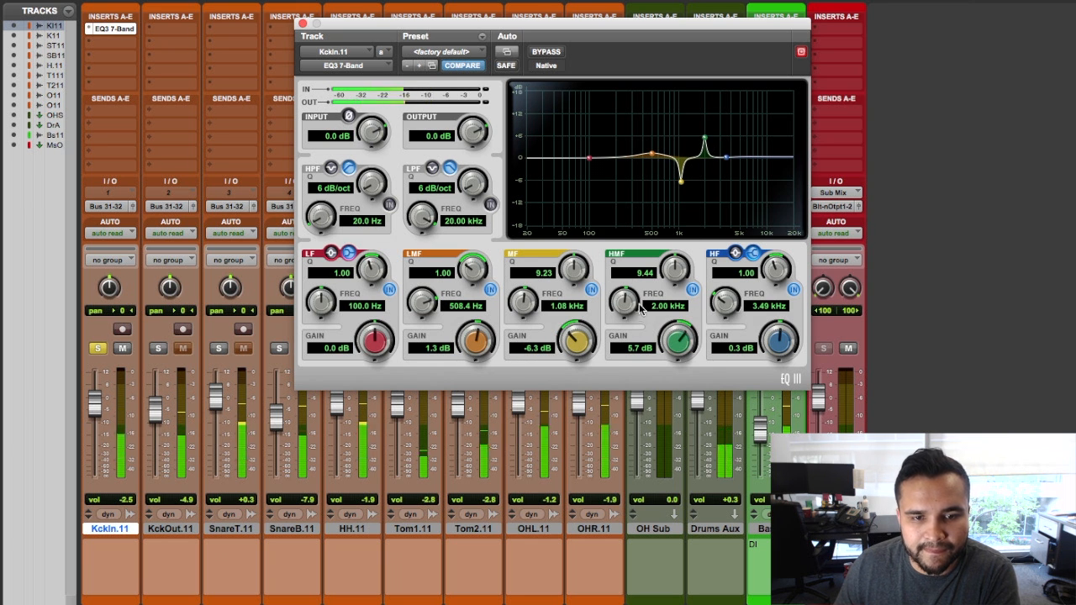
{"action": "left_click_drag", "start_coordinate": [676, 253], "coordinate": [677, 281]}
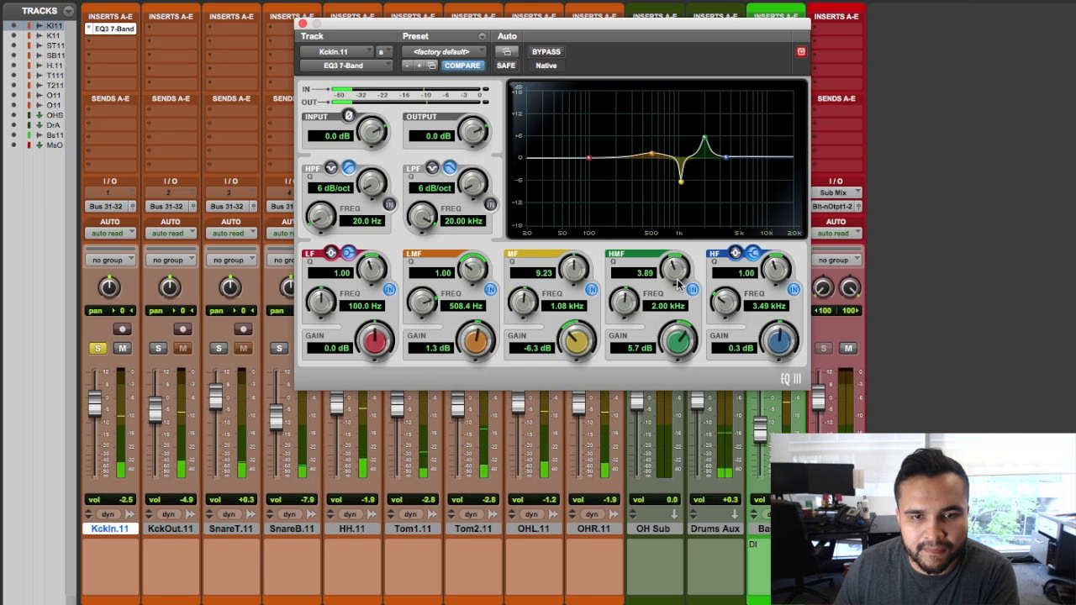
{"action": "left_click_drag", "start_coordinate": [706, 143], "coordinate": [705, 150]}
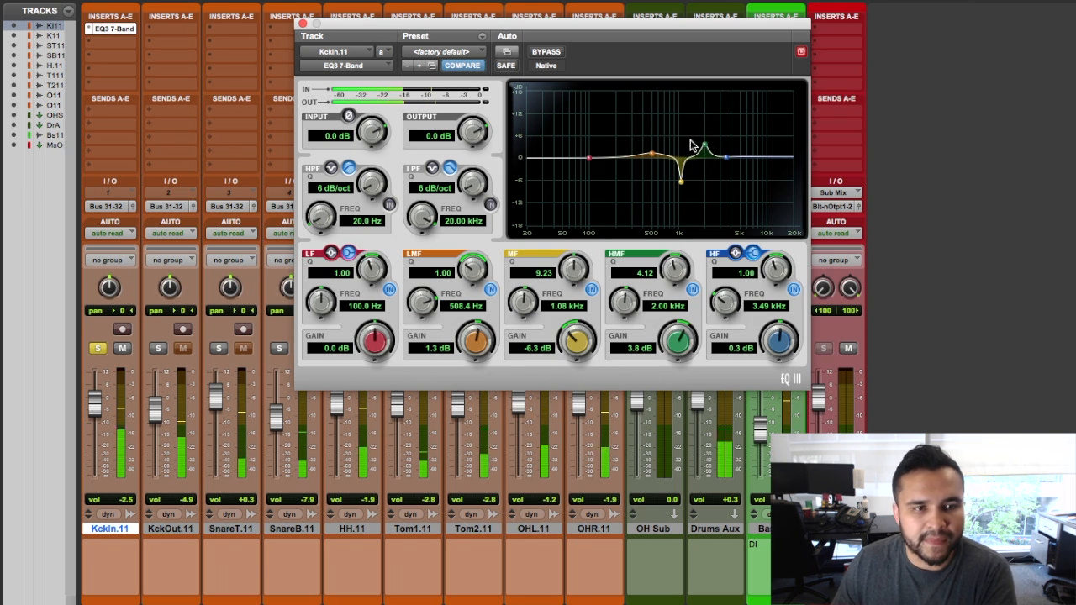
{"action": "left_click", "coordinate": [301, 24]}
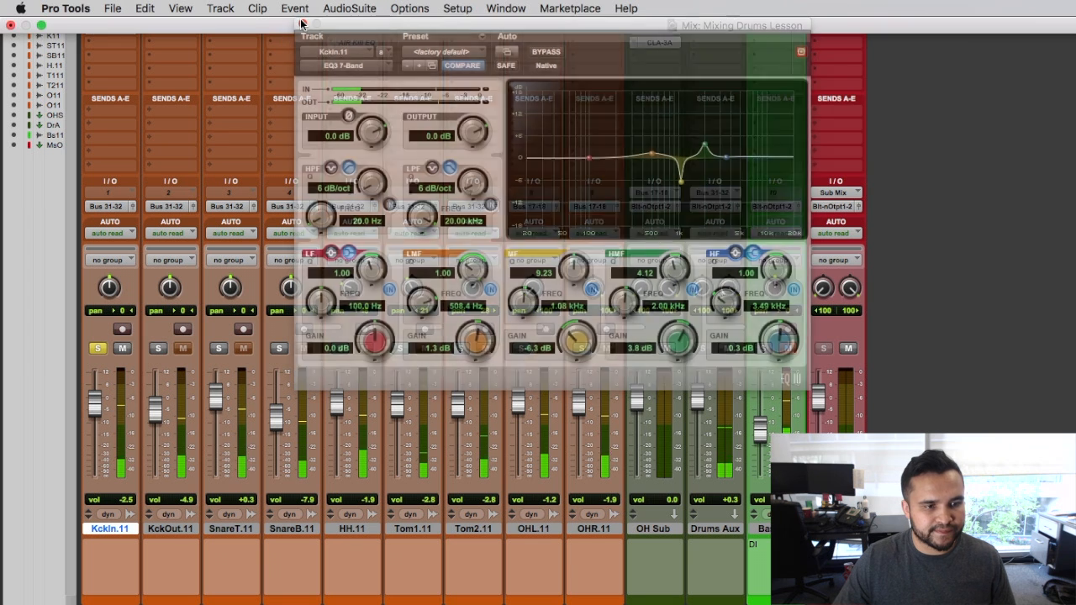
Lower KckOut.11 to -6.4 with both kick tracks soloed, and create one duplicate of KckOut.11 with all its track data.
{"action": "left_click", "coordinate": [157, 349]}
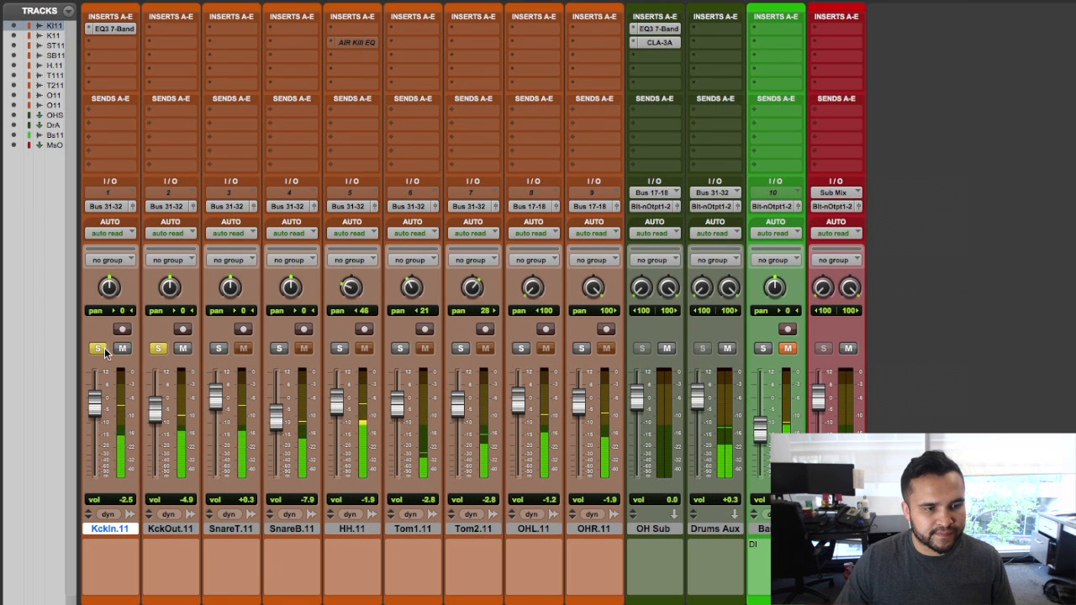
{"action": "left_click_drag", "start_coordinate": [156, 403], "coordinate": [156, 408]}
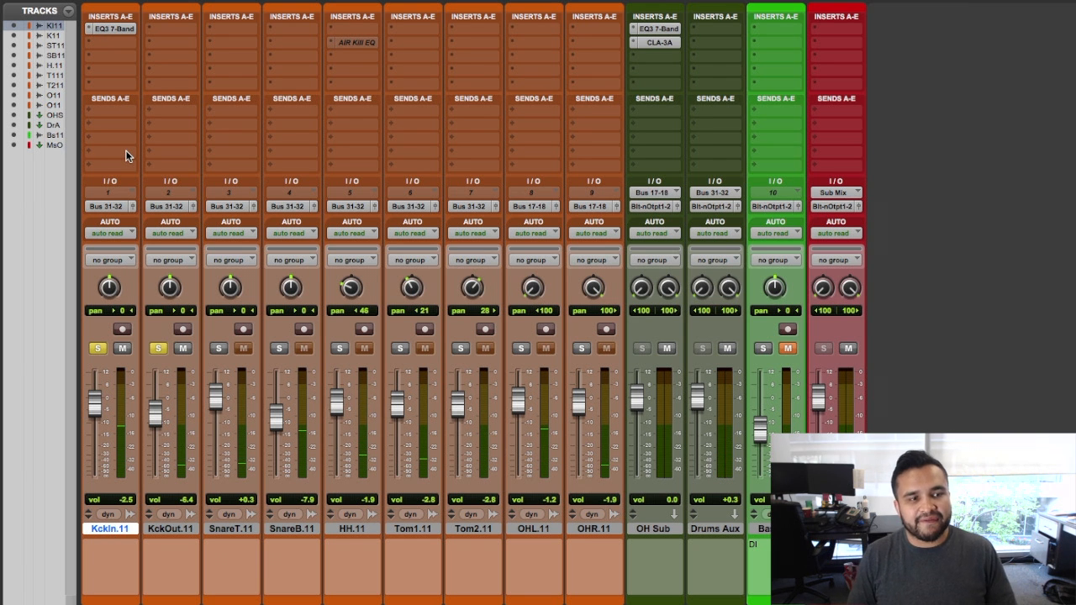
{"action": "left_click", "coordinate": [180, 529]}
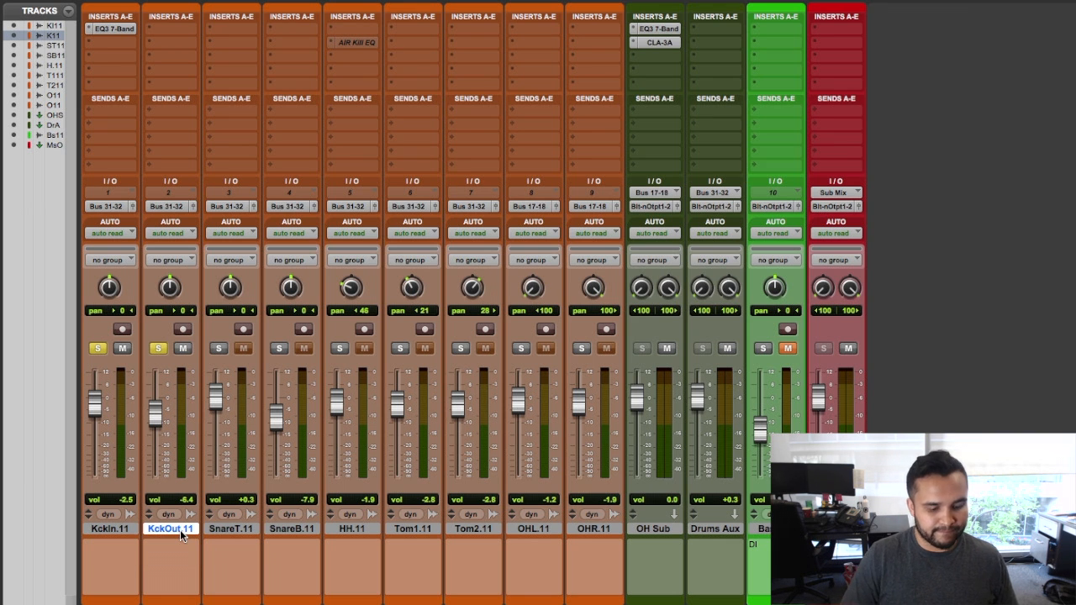
{"action": "right_click", "coordinate": [180, 530]}
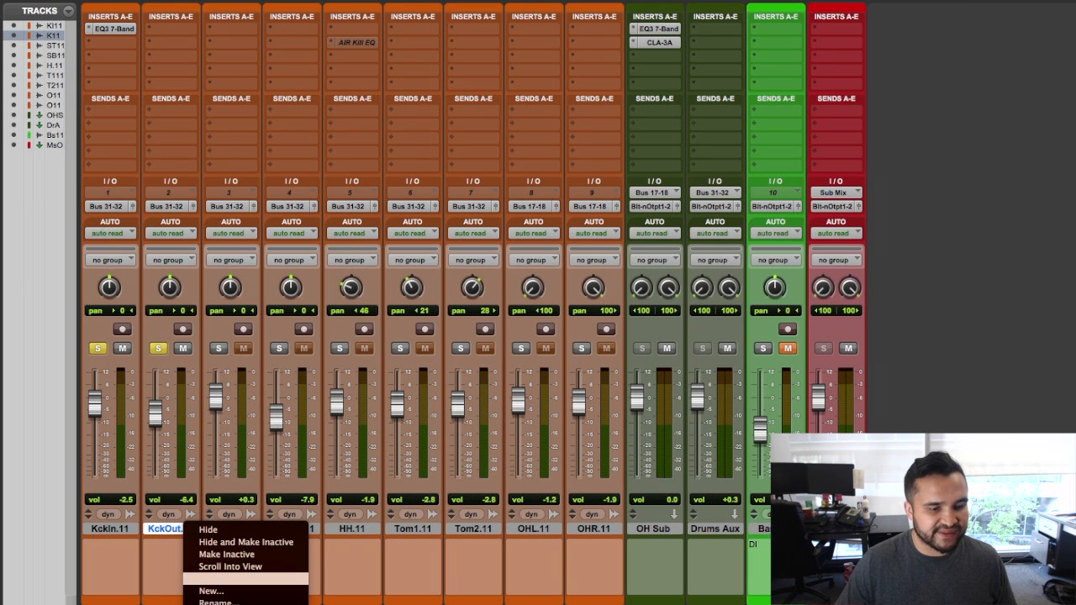
{"action": "left_click", "coordinate": [285, 578]}
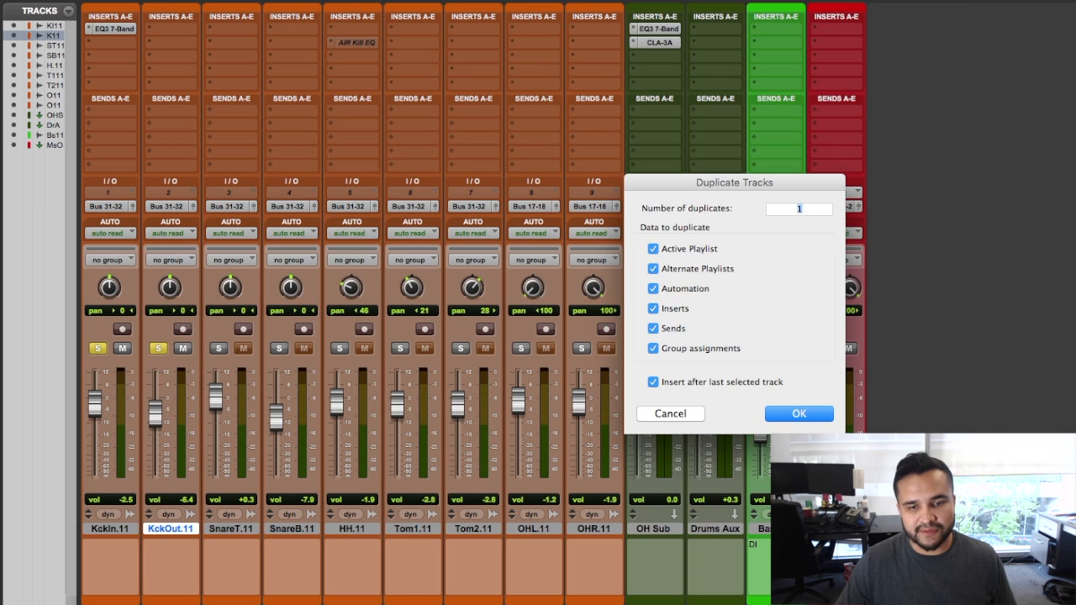
{"action": "key", "text": "Return"}
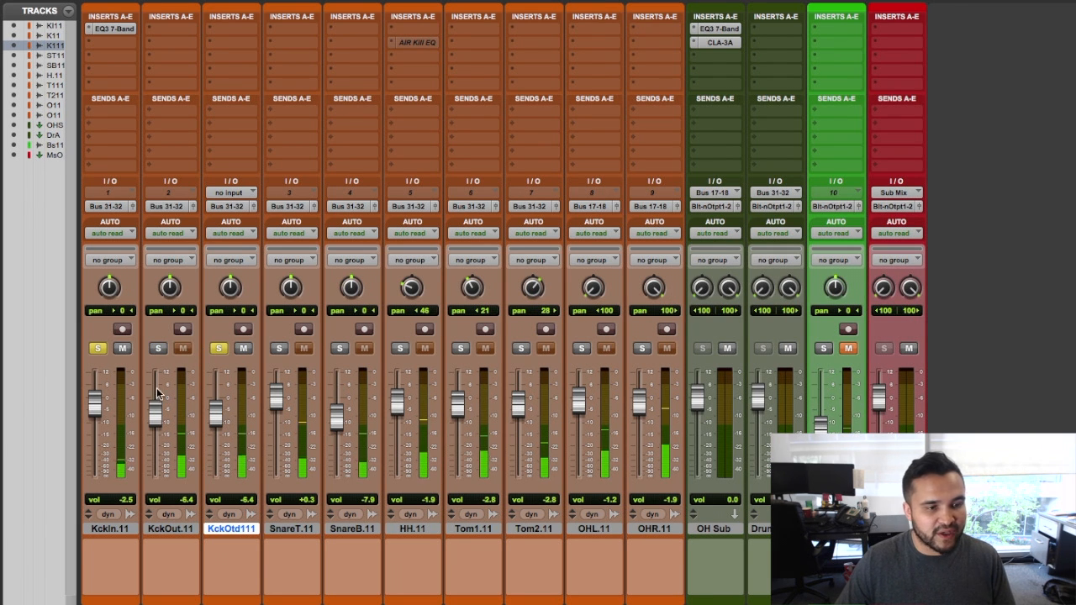
Raise the KckOut duplicate to -1.9 with only that track soloed, and copy the KckIn.11 EQ3 7-Band to its first insert slot.
{"action": "left_click", "coordinate": [97, 348]}
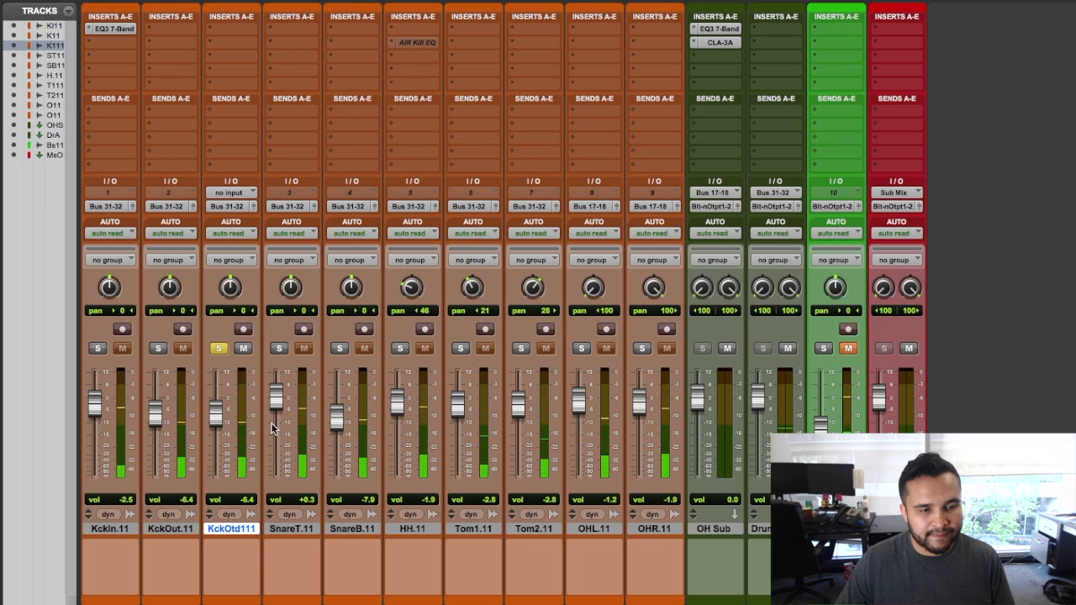
{"action": "mouse_move", "coordinate": [223, 420]}
{"action": "left_mouse_down"}
{"action": "mouse_move", "coordinate": [218, 399]}
{"action": "mouse_move", "coordinate": [219, 409]}
{"action": "left_mouse_up"}
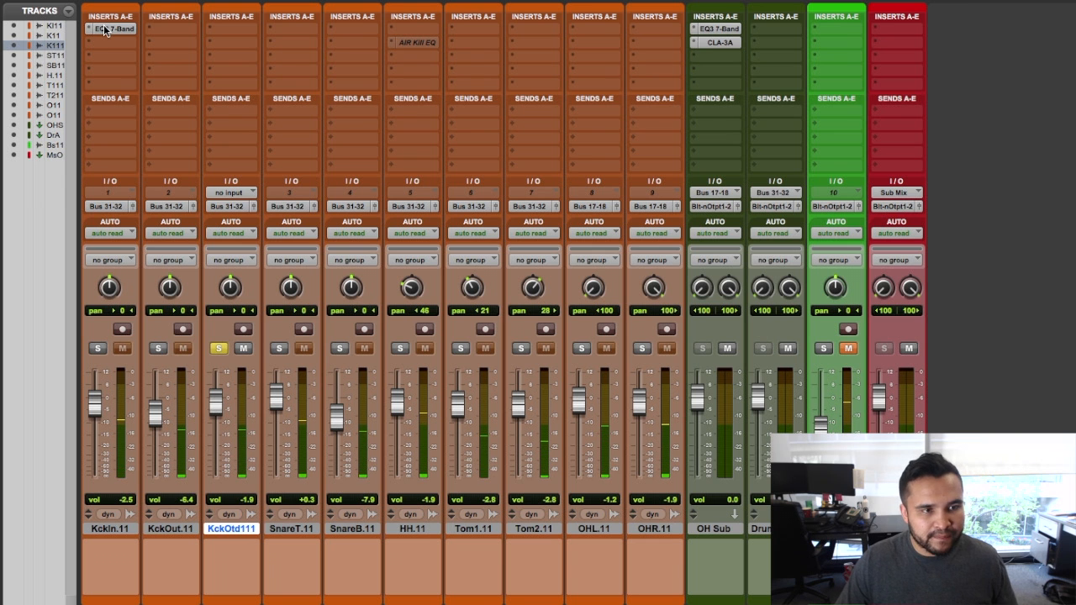
{"action": "left_click_drag", "start_coordinate": [216, 28], "coordinate": [218, 28]}
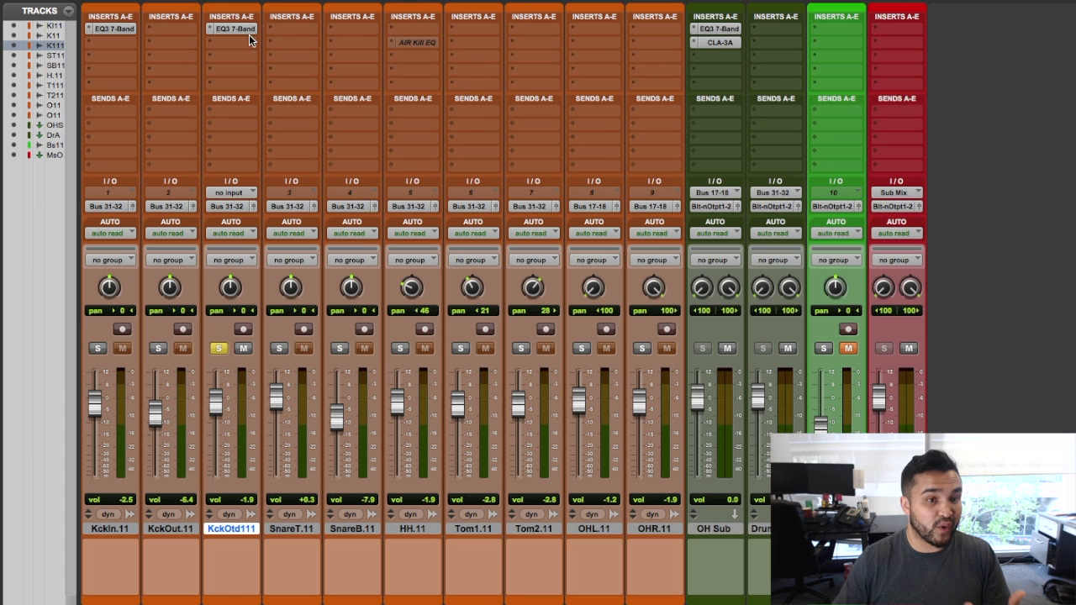
On the duplicate's EQ, set LMF to 5.0 dB at 188.4 Hz, MF to -1.7 dB at 1.10 kHz and HMF to 0.3 dB at 2.00 kHz.
{"action": "left_click", "coordinate": [227, 29]}
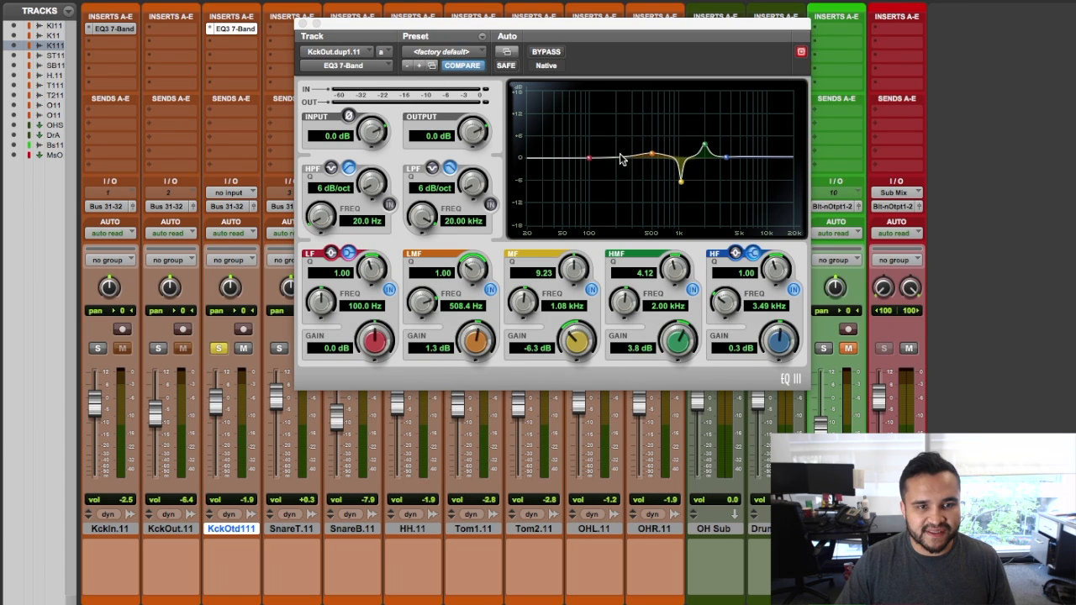
{"action": "left_click_drag", "start_coordinate": [679, 185], "coordinate": [681, 183]}
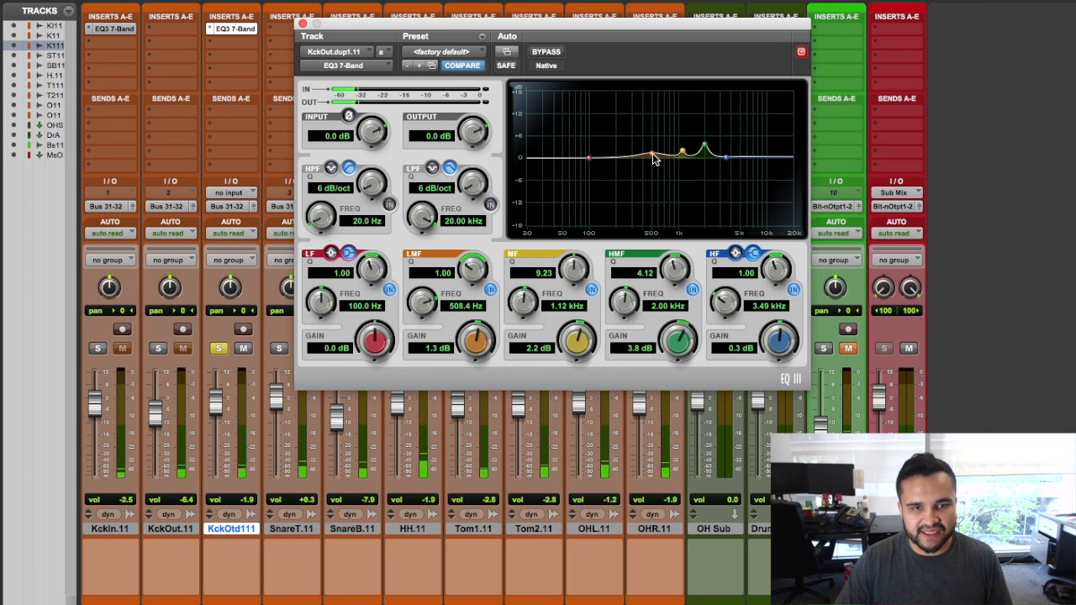
{"action": "left_click_drag", "start_coordinate": [653, 160], "coordinate": [609, 138]}
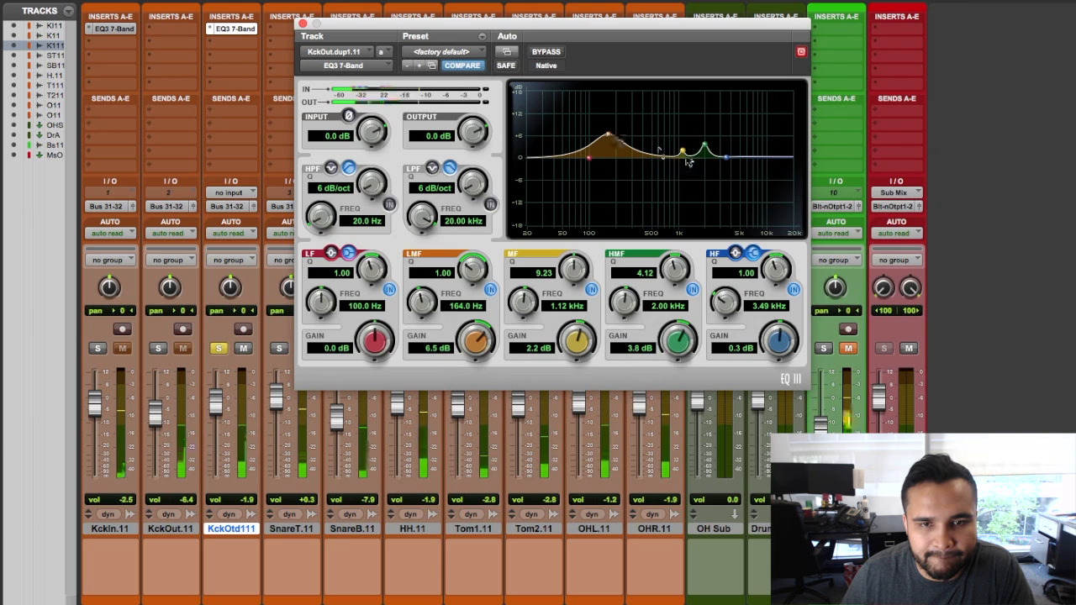
{"action": "left_click_drag", "start_coordinate": [706, 148], "coordinate": [707, 161]}
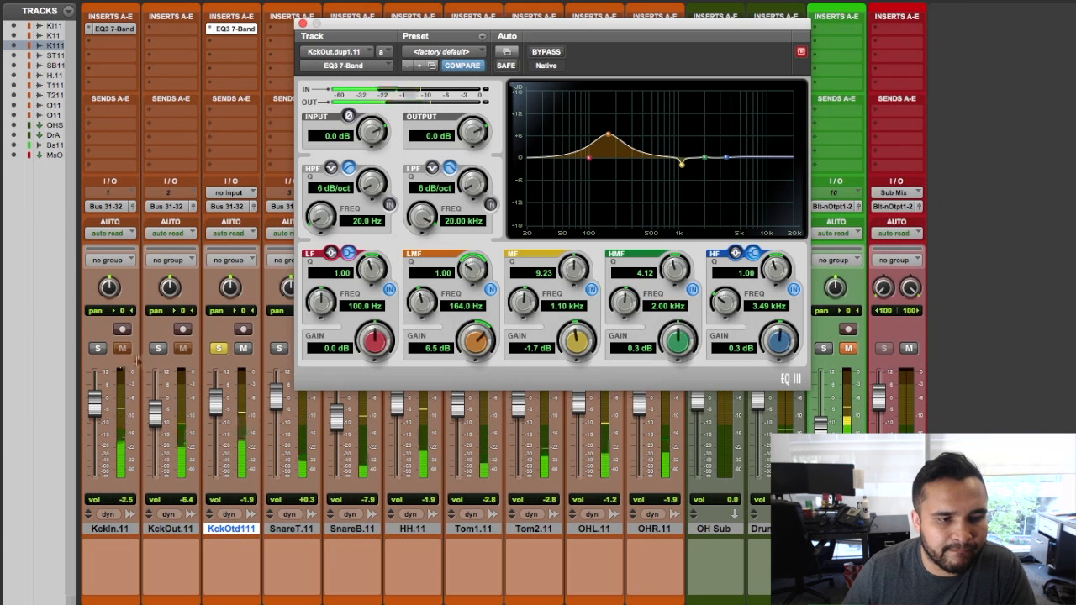
{"action": "left_click", "coordinate": [157, 350]}
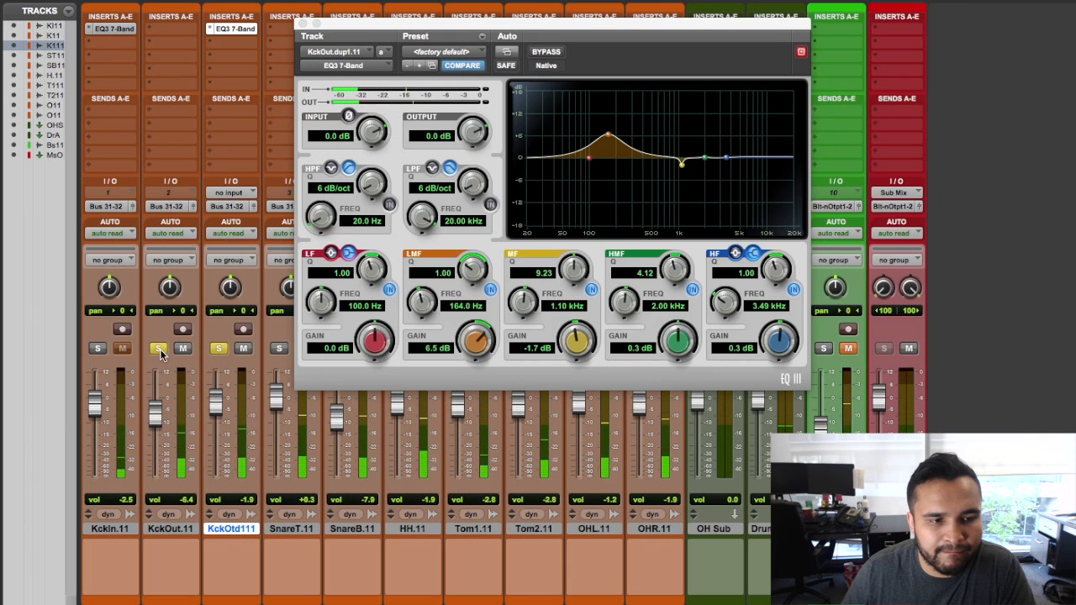
{"action": "left_click", "coordinate": [159, 349]}
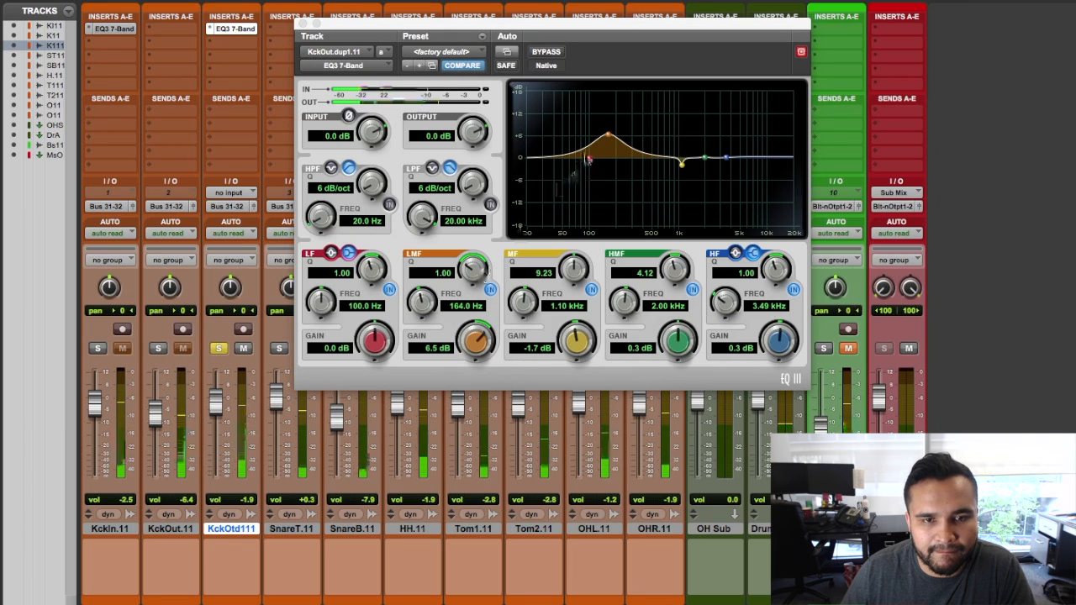
{"action": "left_click_drag", "start_coordinate": [611, 140], "coordinate": [612, 142]}
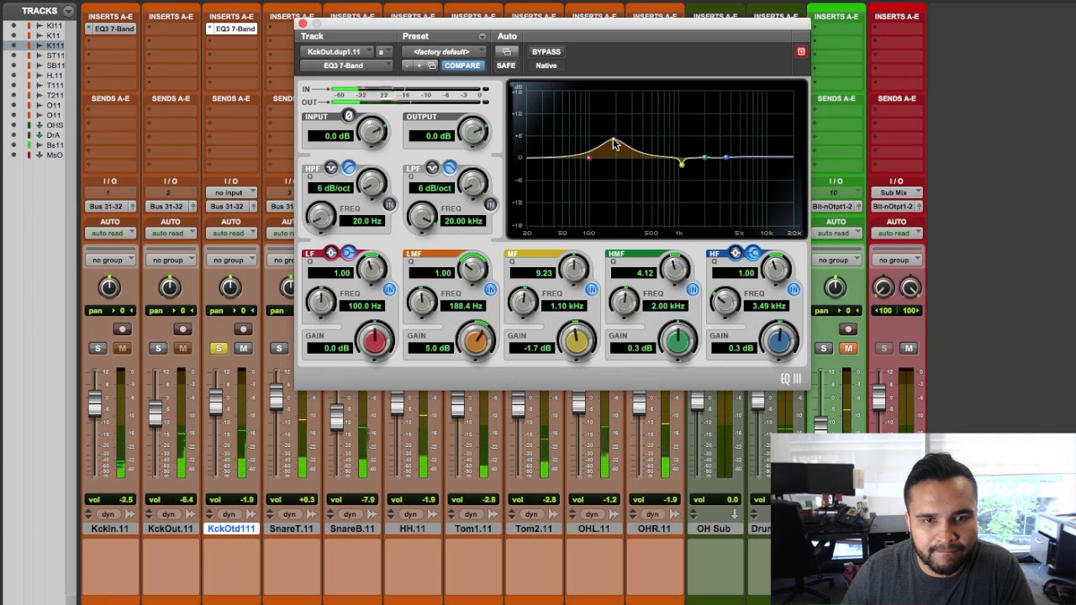
Copy the EQ3 7-Band from KckIn.11 to the first insert slot of KckOut.11, and bring back the KckOut duplicate's EQ window.
{"action": "left_click_drag", "start_coordinate": [113, 28], "coordinate": [154, 32]}
{"action": "left_click", "coordinate": [225, 31]}
{"action": "left_click", "coordinate": [227, 30]}
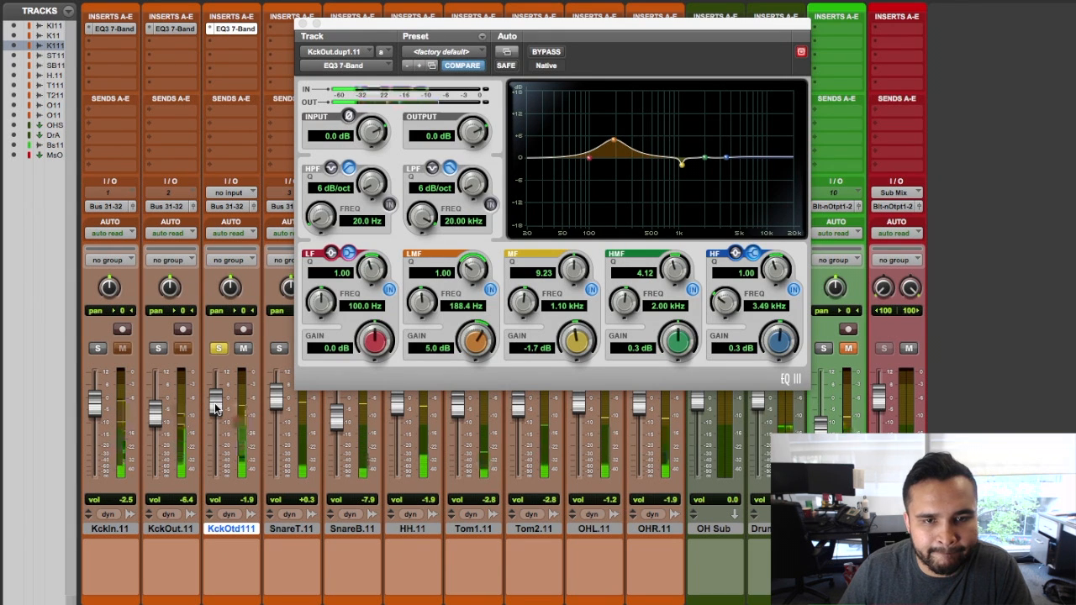
On the KckOut duplicate's EQ3 7-Band, set MF gain to -3.4 dB and LMF to 7.1 dB at 239.1 Hz.
{"action": "left_click_drag", "start_coordinate": [680, 163], "coordinate": [683, 170]}
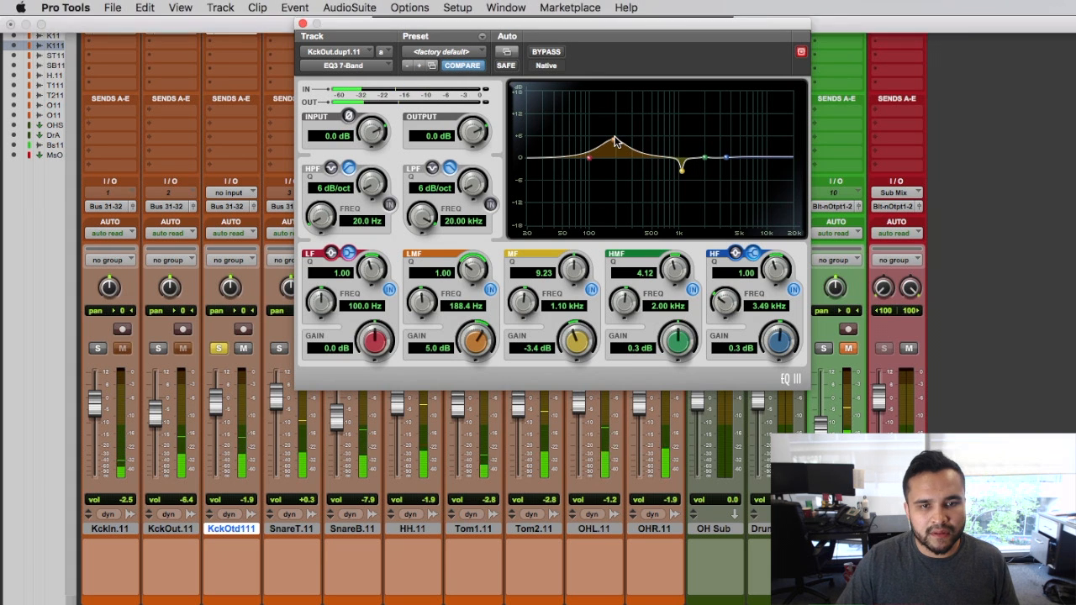
{"action": "mouse_move", "coordinate": [613, 143]}
{"action": "left_mouse_down"}
{"action": "mouse_move", "coordinate": [620, 118]}
{"action": "mouse_move", "coordinate": [624, 137]}
{"action": "left_mouse_up"}
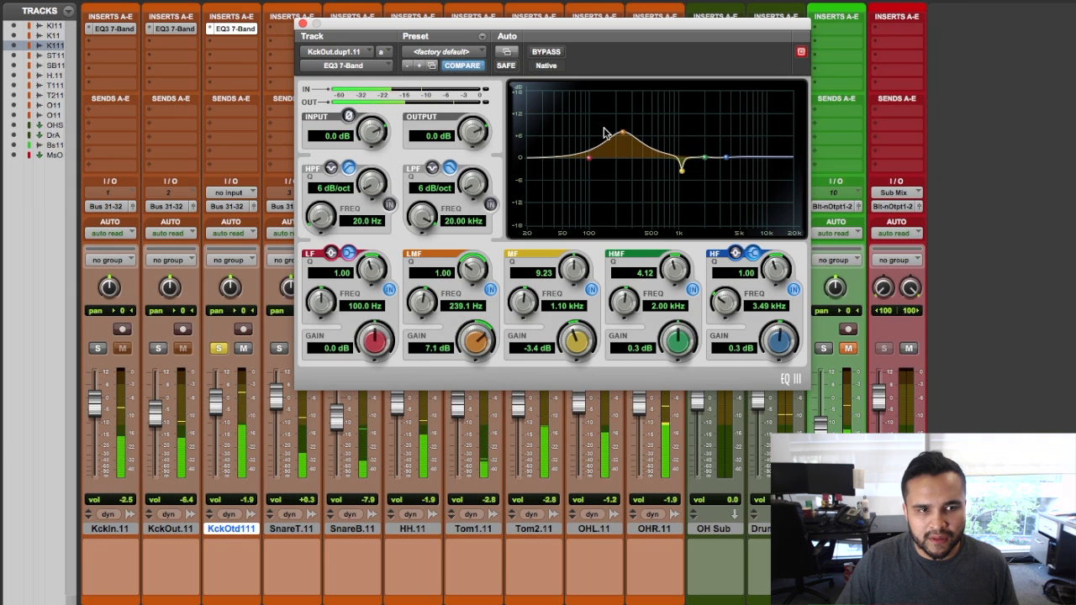
{"action": "left_click", "coordinate": [303, 23]}
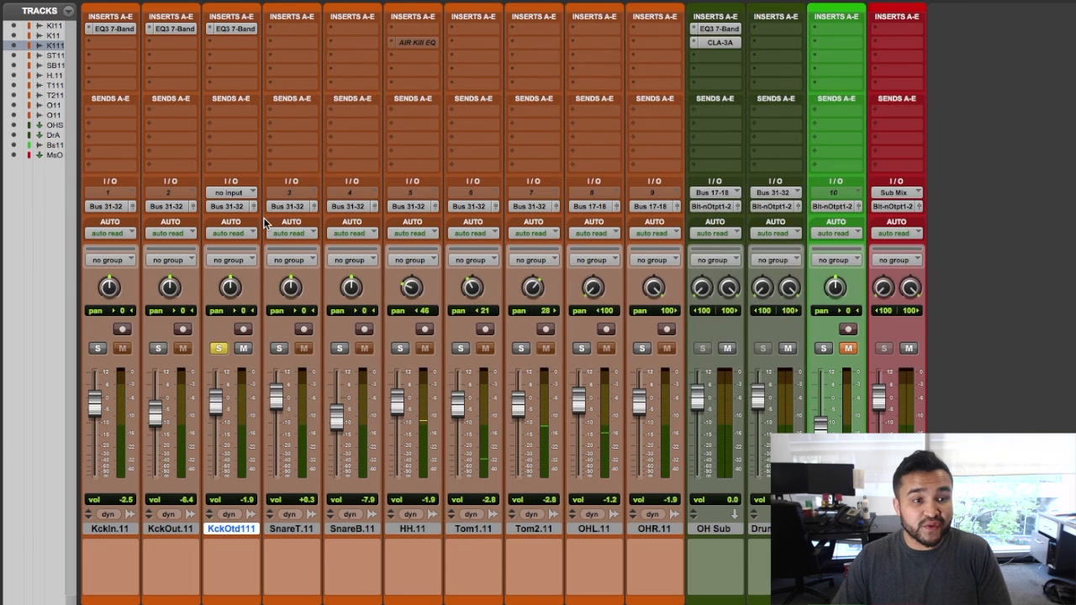
Try to insert the mono Compressor Bank CB1 in the second insert slot of the KckOut duplicate.
{"action": "left_click", "coordinate": [242, 43]}
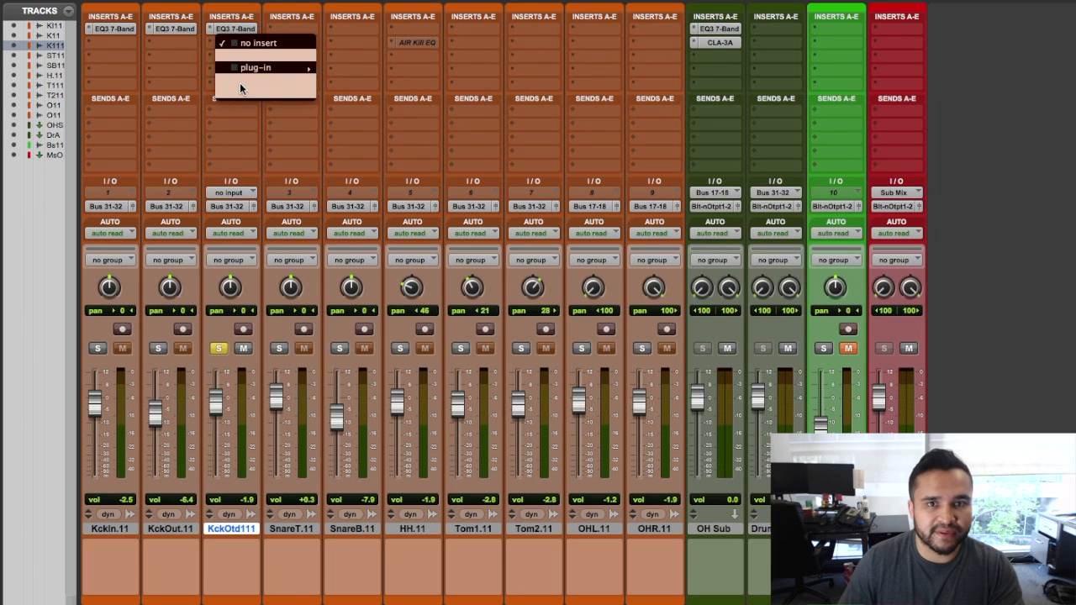
{"action": "mouse_move", "coordinate": [257, 70]}
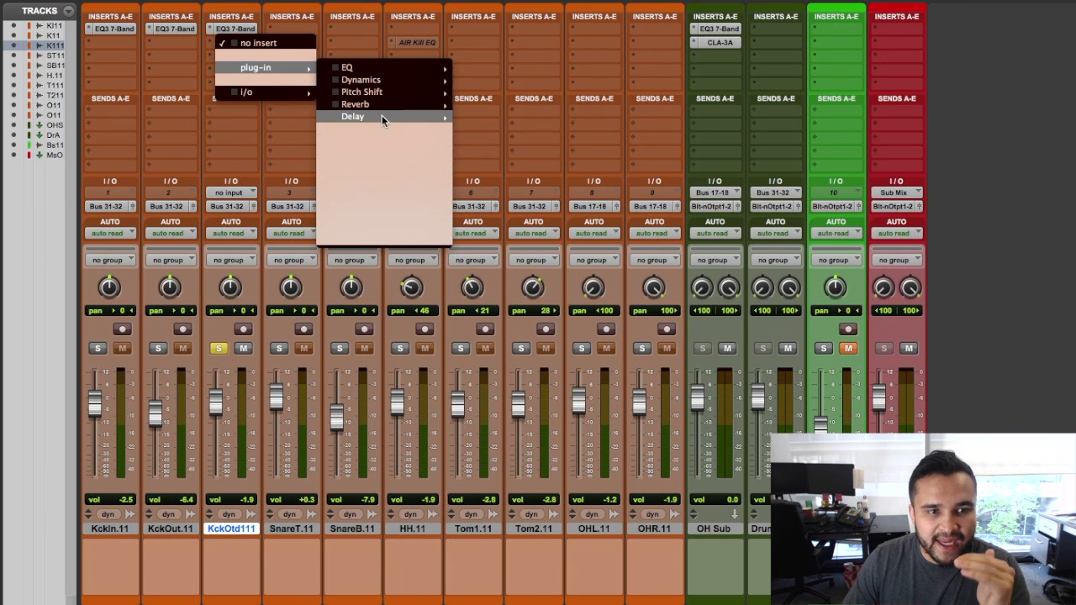
{"action": "mouse_move", "coordinate": [383, 110]}
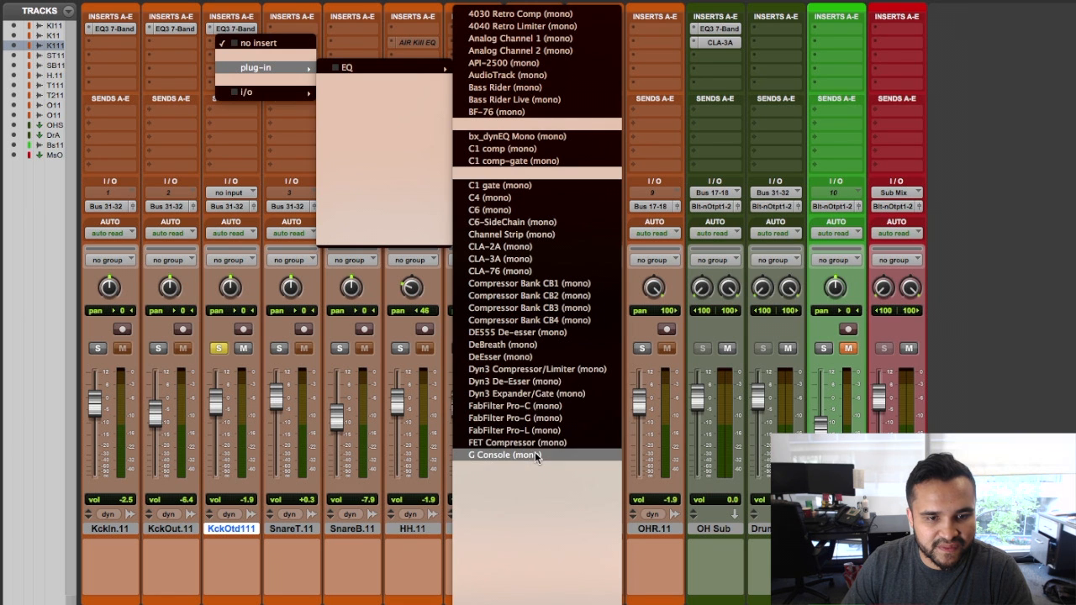
{"action": "mouse_move", "coordinate": [413, 81]}
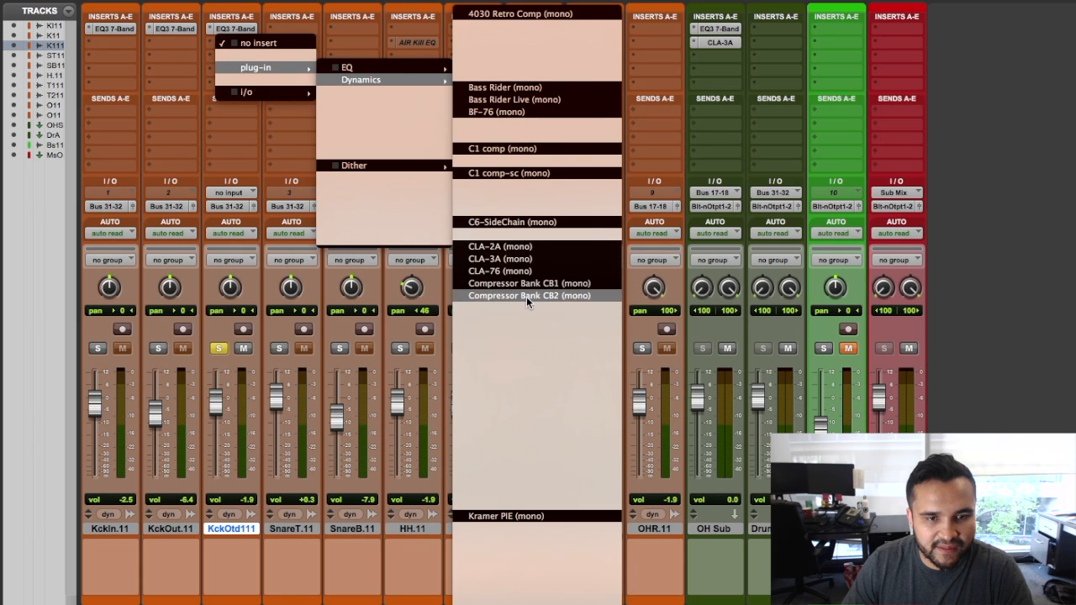
{"action": "left_click", "coordinate": [527, 286]}
{"action": "left_click", "coordinate": [874, 322]}
Insert CLA-3A in the duplicate's second insert slot, with gain at about 5 and peak reduction slightly above 4.
{"action": "left_click", "coordinate": [209, 41]}
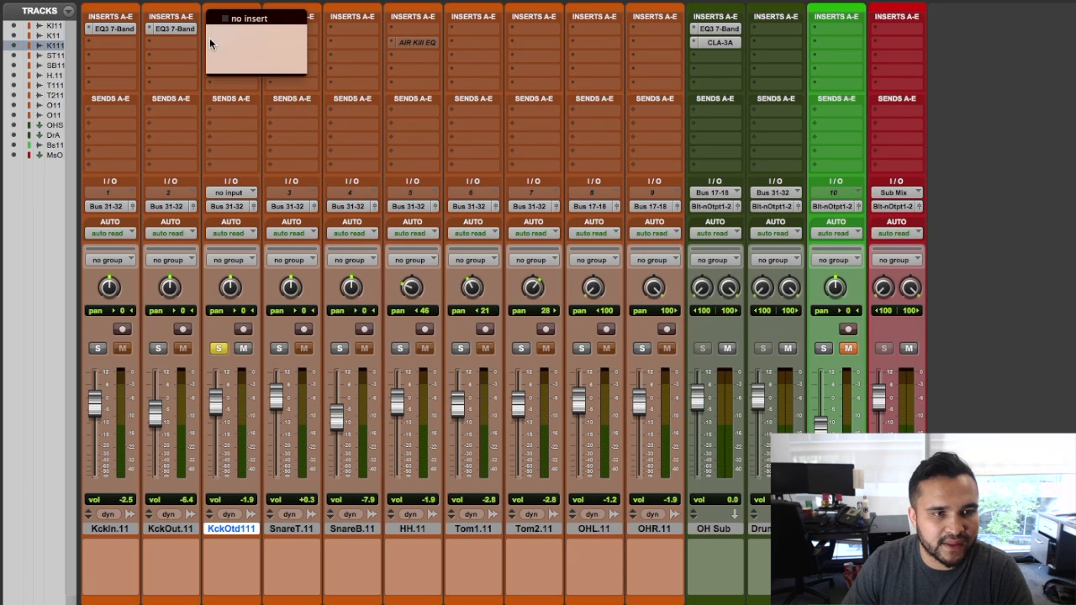
{"action": "mouse_move", "coordinate": [295, 49]}
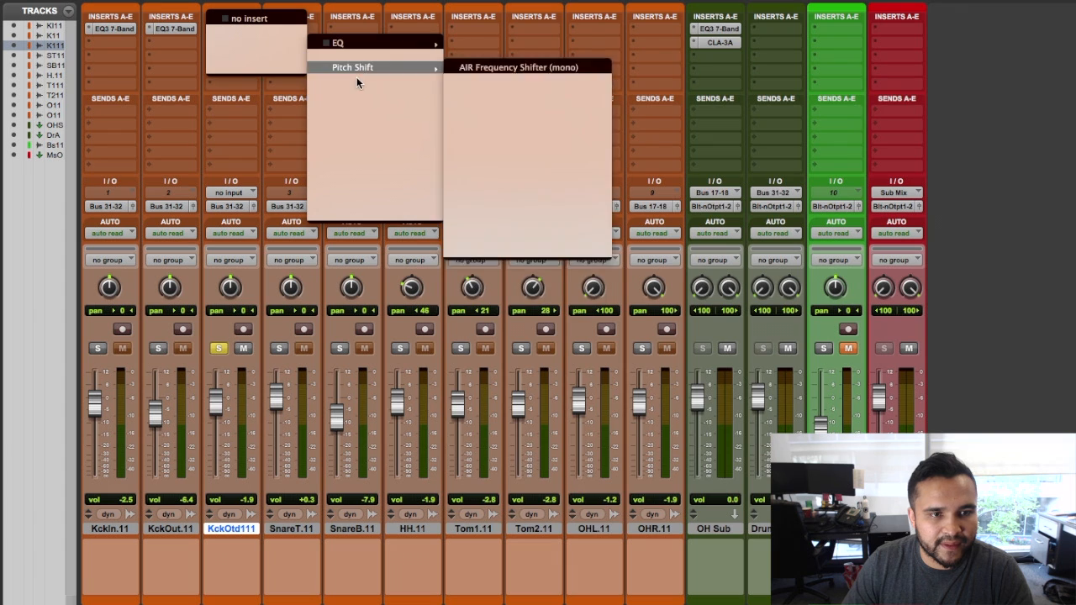
{"action": "mouse_move", "coordinate": [357, 55]}
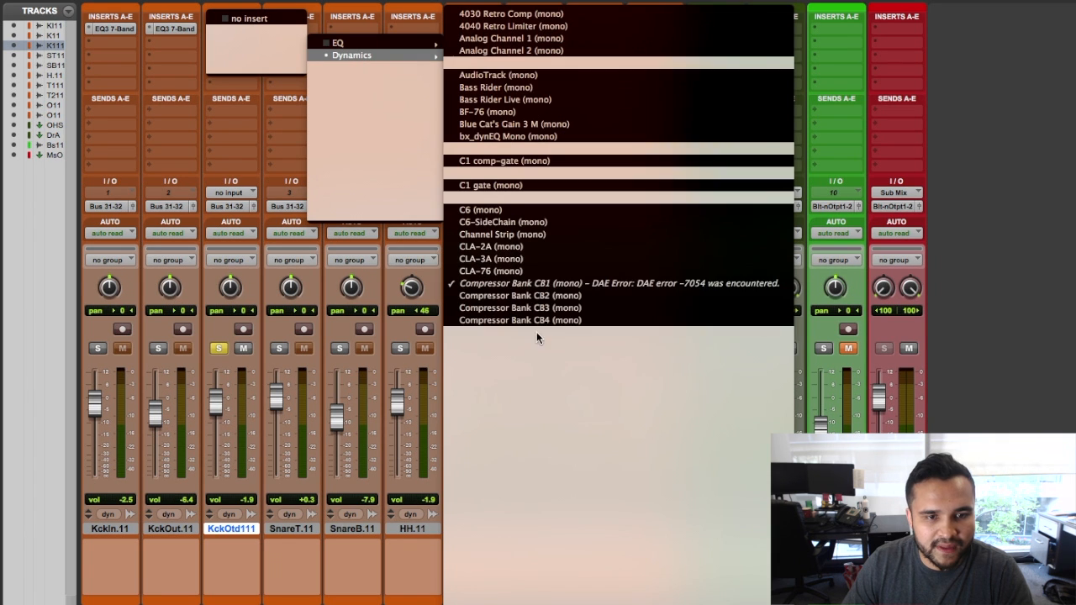
{"action": "left_click", "coordinate": [522, 259]}
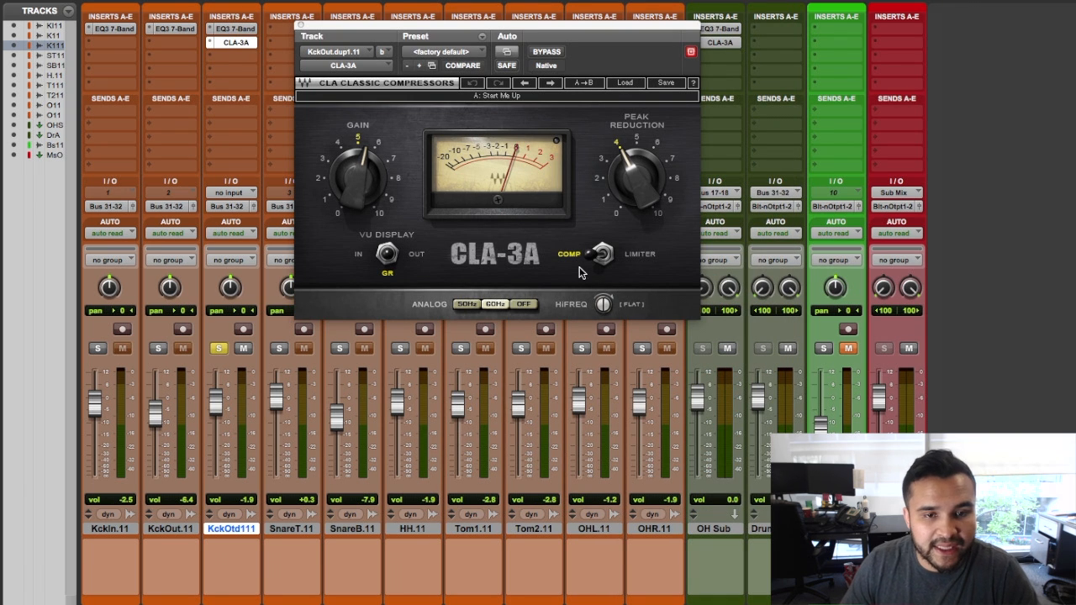
{"action": "left_click", "coordinate": [365, 192]}
{"action": "left_click_drag", "start_coordinate": [365, 191], "coordinate": [363, 193]}
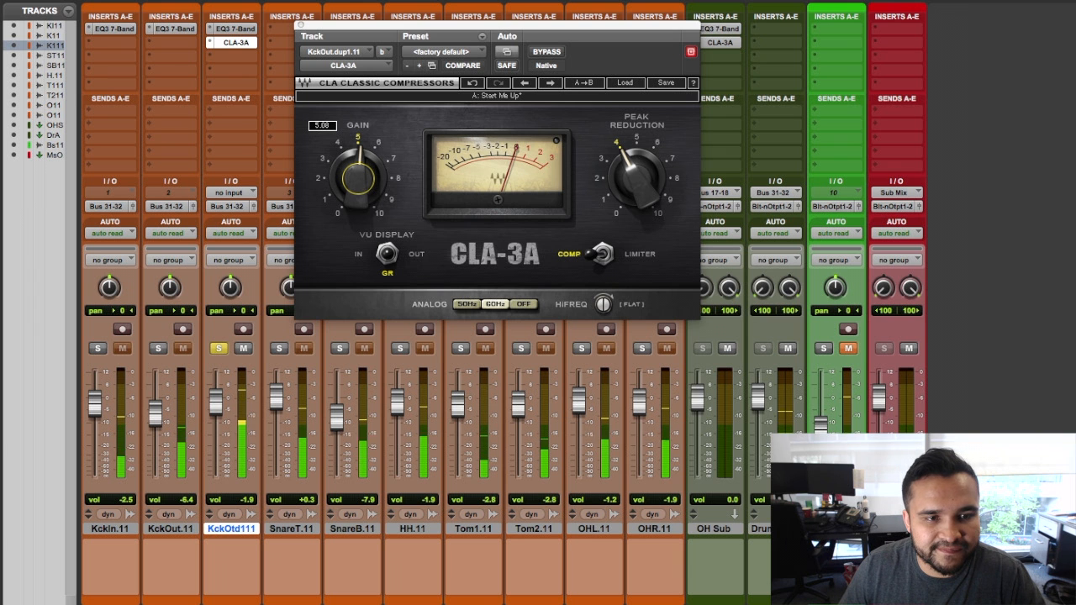
{"action": "left_click_drag", "start_coordinate": [637, 179], "coordinate": [636, 176]}
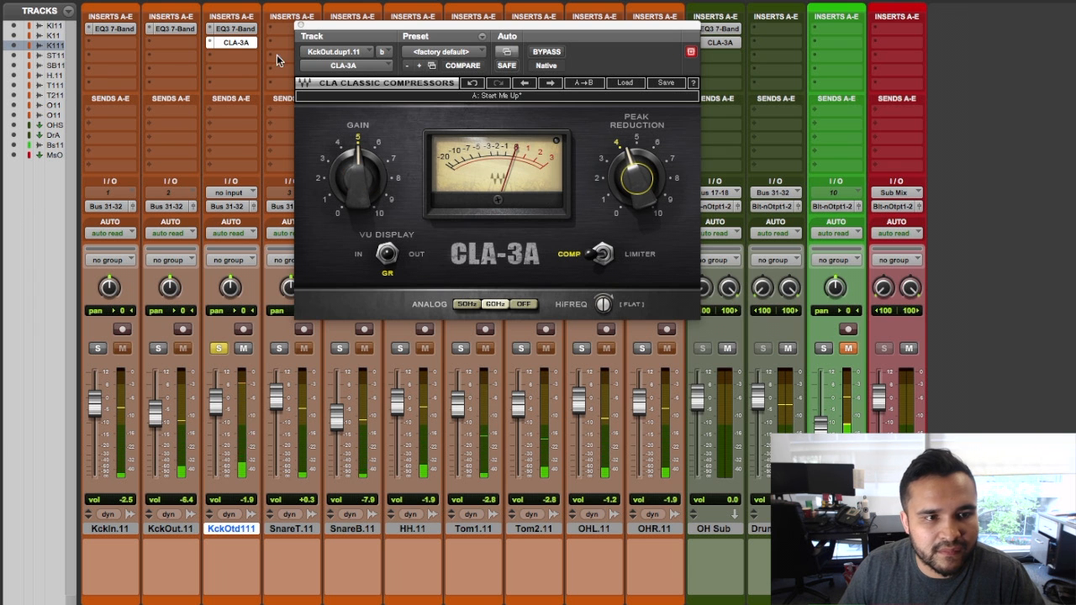
Set the duplicate's EQ LMF band to 7.7 dB at 269.4 Hz, and move the EQ3 7-Band to the slot after CLA-3A.
{"action": "left_click", "coordinate": [238, 29]}
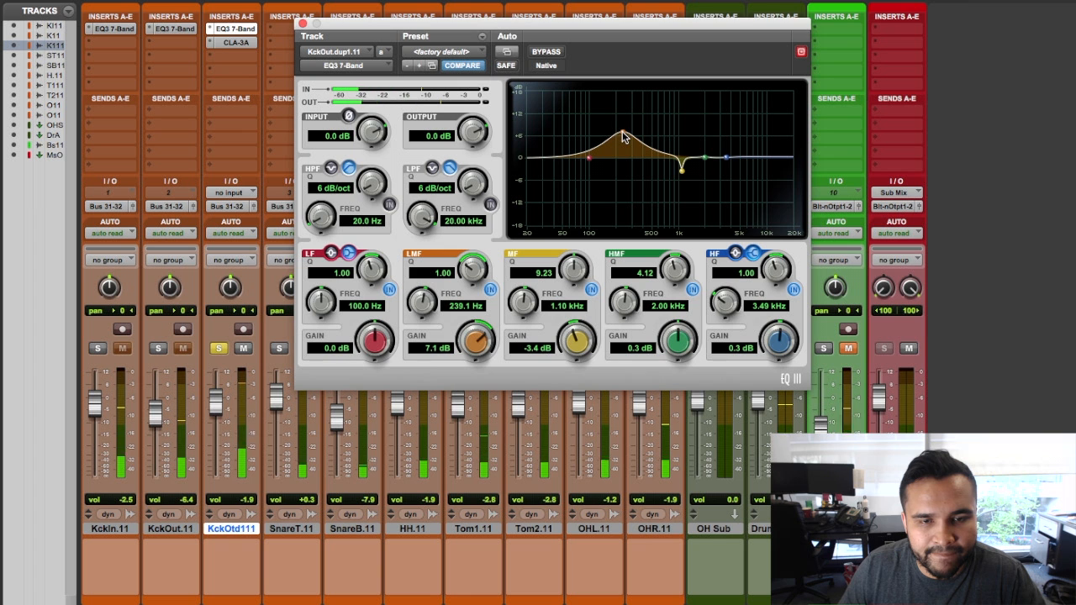
{"action": "left_click_drag", "start_coordinate": [626, 135], "coordinate": [629, 131]}
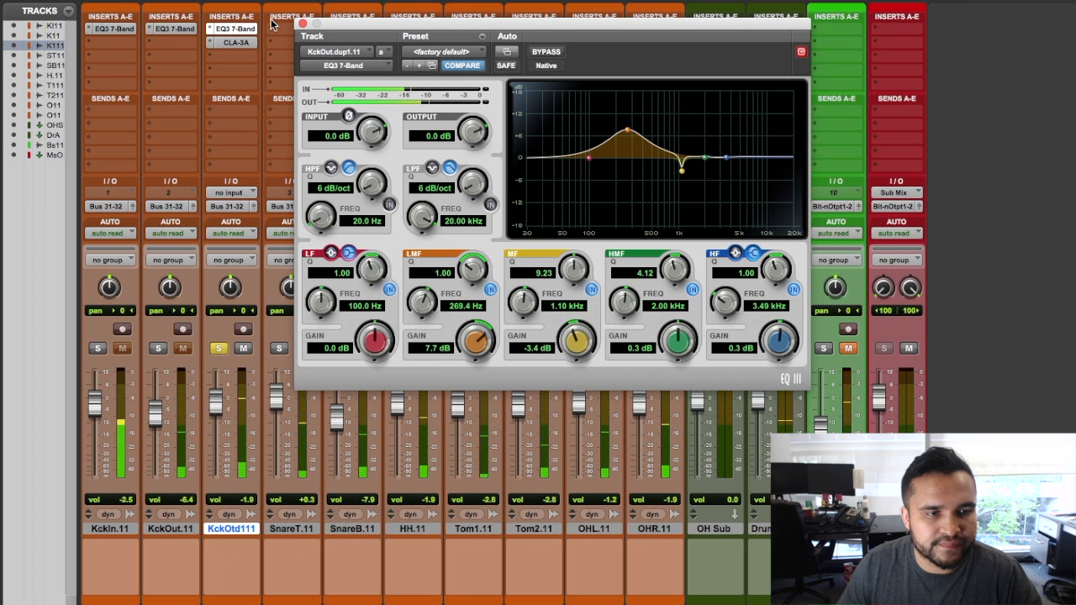
{"action": "left_click", "coordinate": [302, 24]}
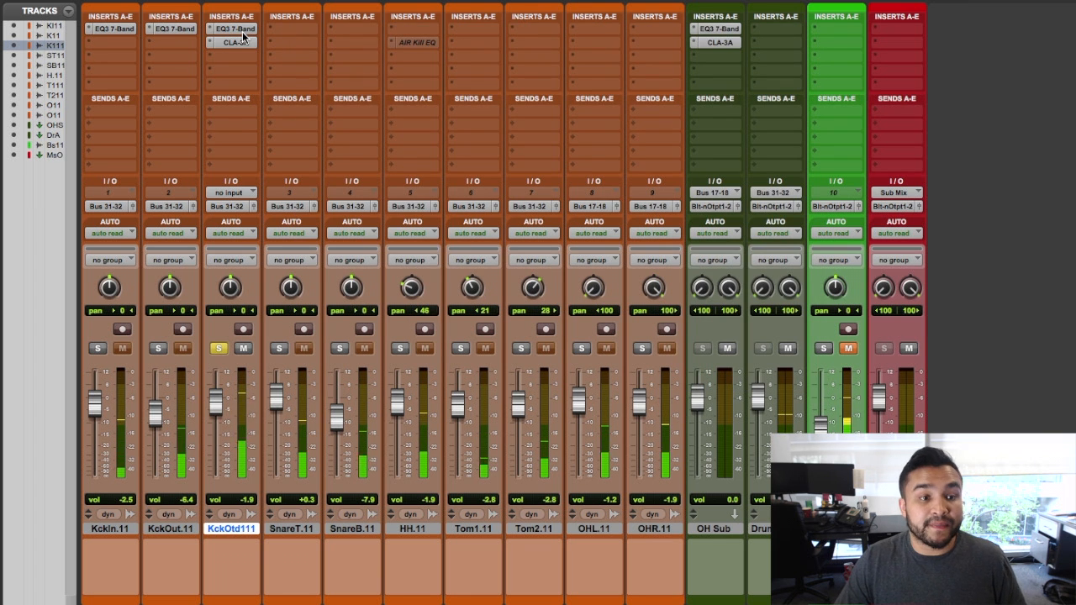
{"action": "left_click_drag", "start_coordinate": [243, 34], "coordinate": [241, 55]}
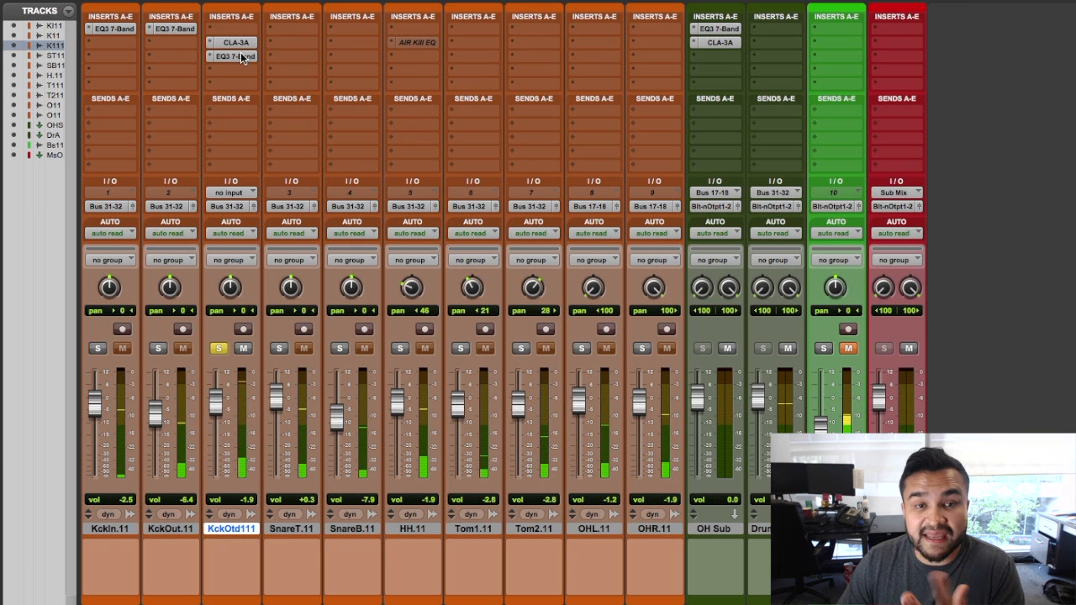
{"action": "mouse_move", "coordinate": [239, 44]}
{"action": "left_mouse_down"}
{"action": "mouse_move", "coordinate": [245, 31]}
{"action": "mouse_move", "coordinate": [248, 54]}
{"action": "left_mouse_up"}
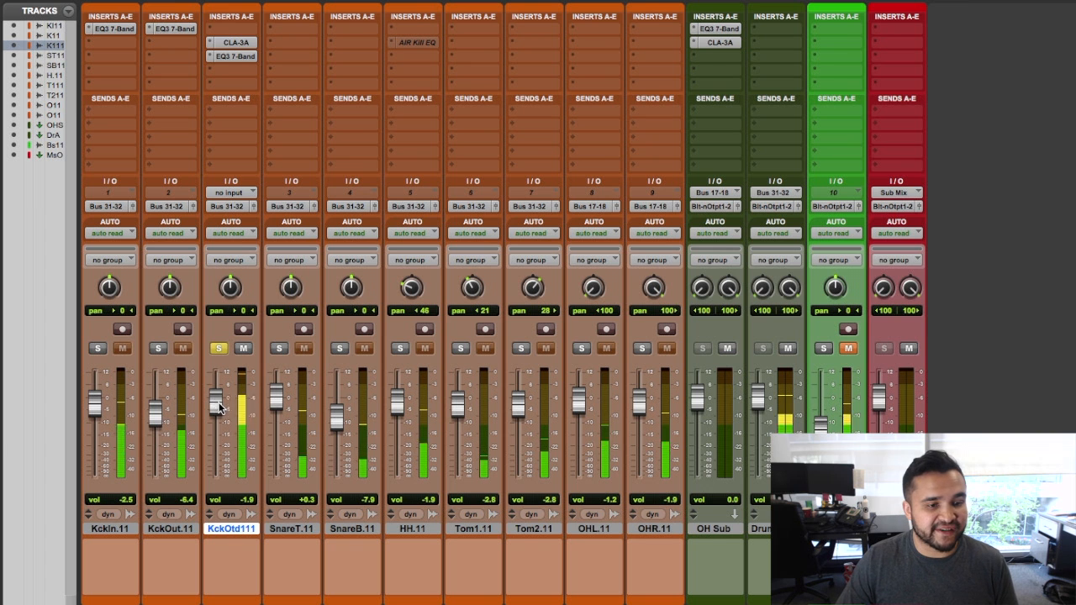
Rebalance KckOut.11 to -5.8 and its duplicate to -4.9, and clear the duplicate's solo.
{"action": "left_click", "coordinate": [218, 349]}
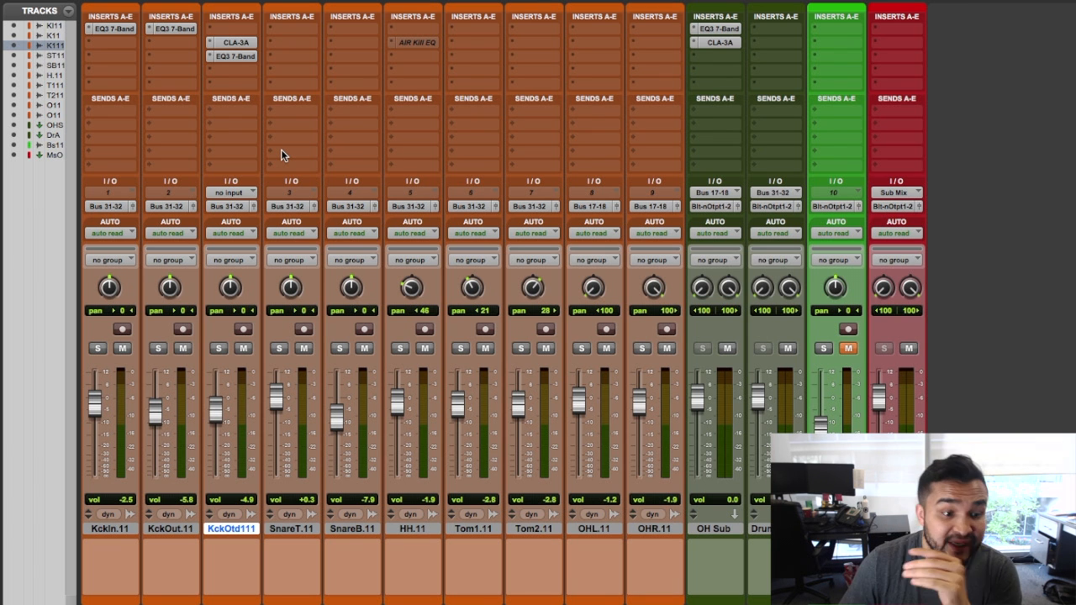
{"action": "left_click", "coordinate": [93, 527]}
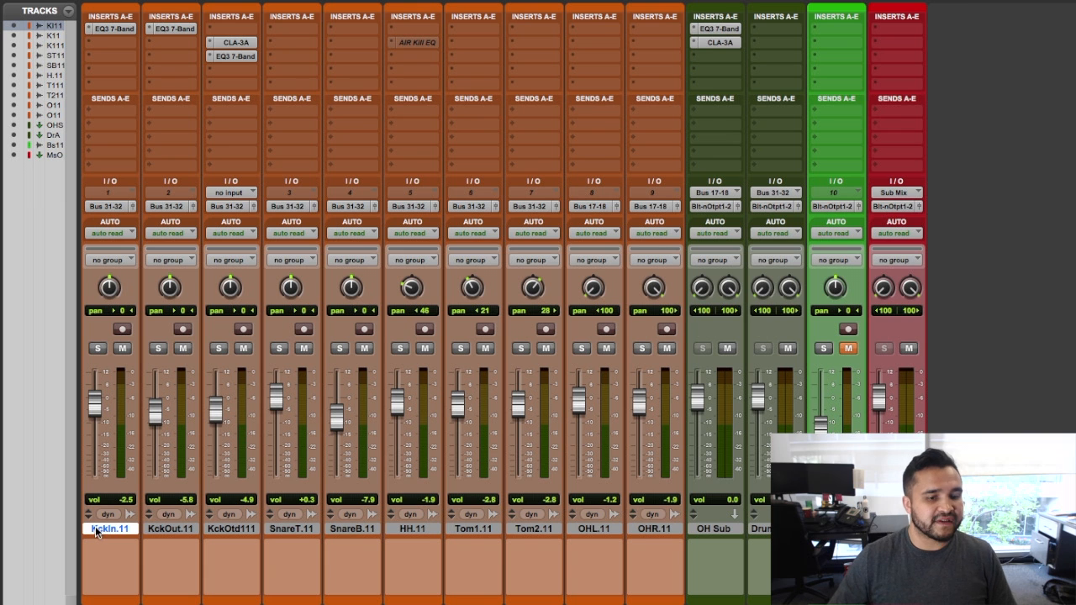
Play the session with SnareT.11 and SnareB.11 soloed, and raise them to +2.5 and -4.9.
{"action": "left_click", "coordinate": [299, 529]}
{"action": "key", "text": "space"}
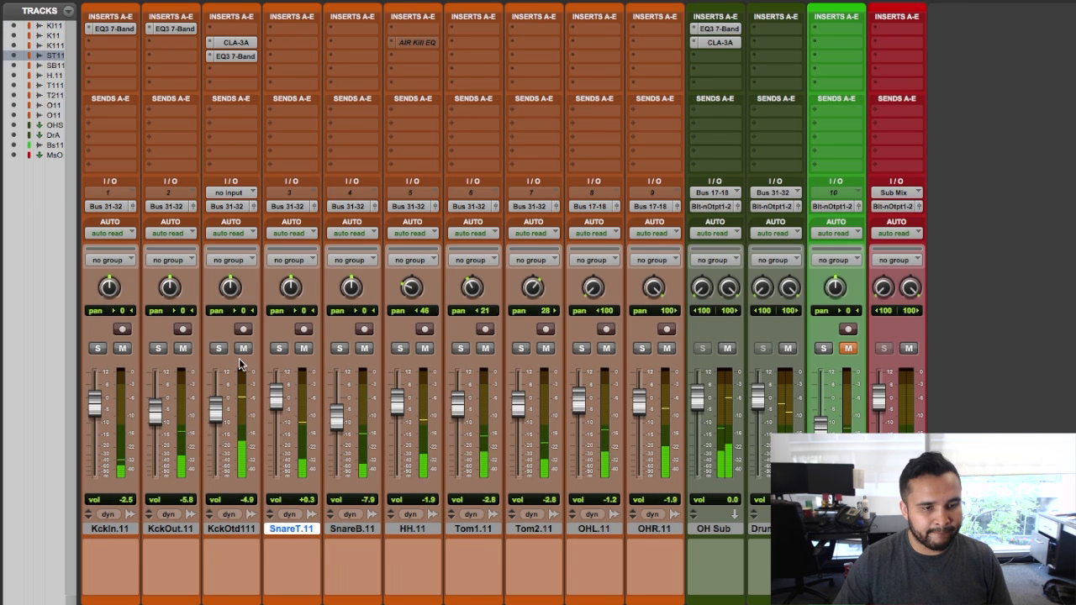
{"action": "left_click", "coordinate": [279, 348]}
{"action": "left_click", "coordinate": [339, 348]}
{"action": "mouse_move", "coordinate": [337, 422]}
{"action": "left_mouse_down"}
{"action": "mouse_move", "coordinate": [339, 413]}
{"action": "mouse_move", "coordinate": [278, 398]}
{"action": "mouse_move", "coordinate": [337, 415]}
{"action": "left_mouse_up"}
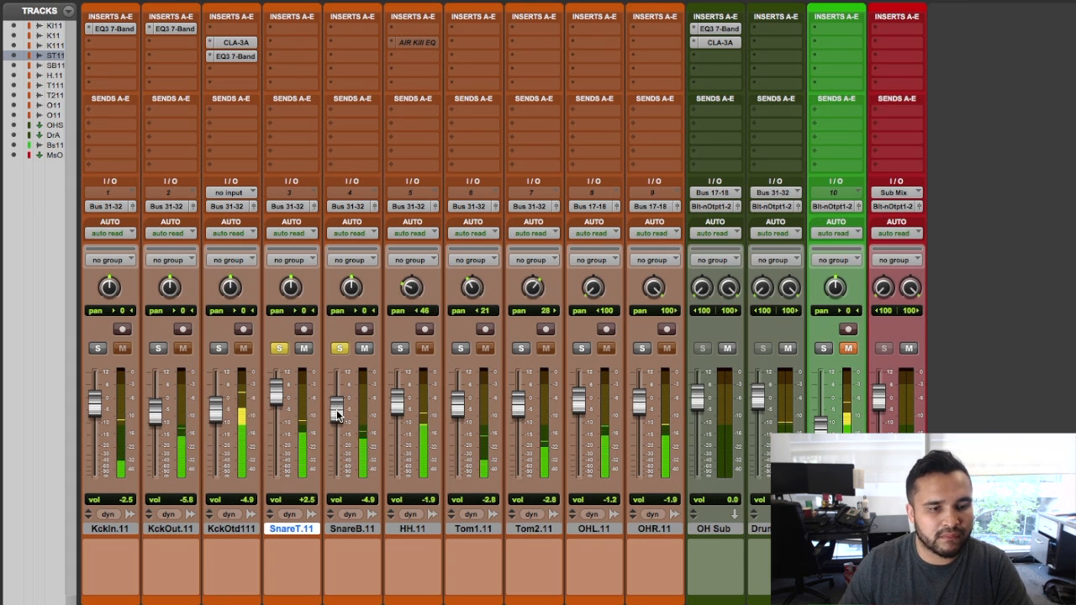
{"action": "left_click", "coordinate": [299, 22]}
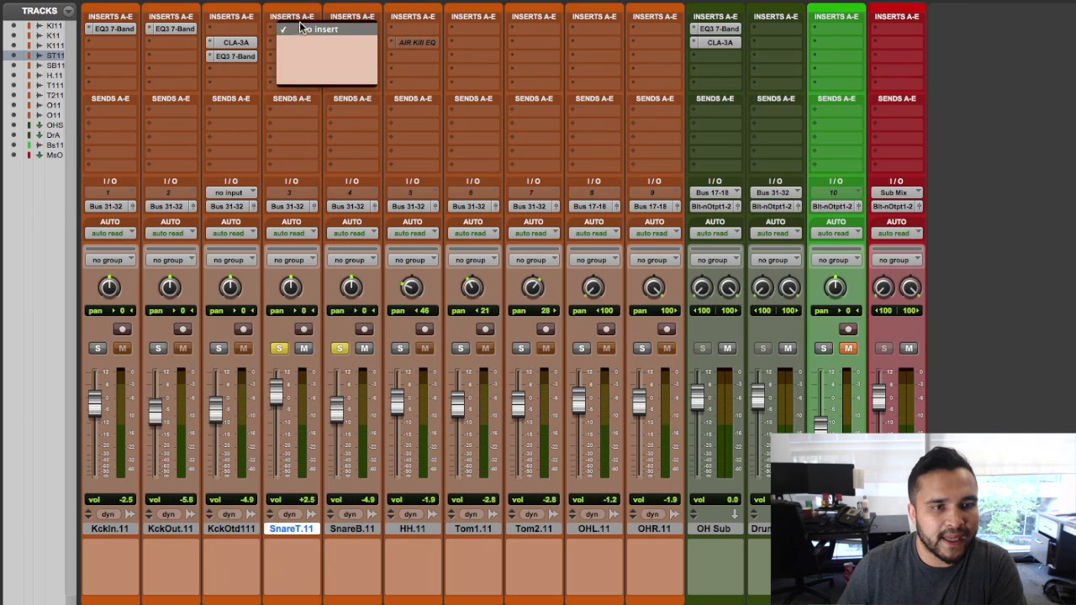
{"action": "mouse_move", "coordinate": [318, 55]}
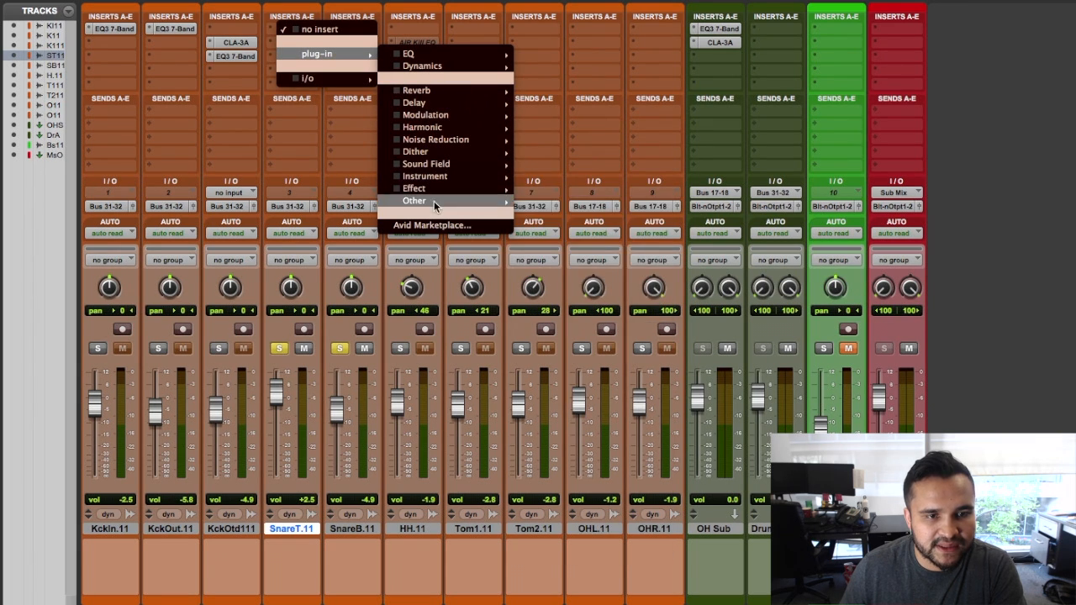
{"action": "left_click", "coordinate": [269, 165]}
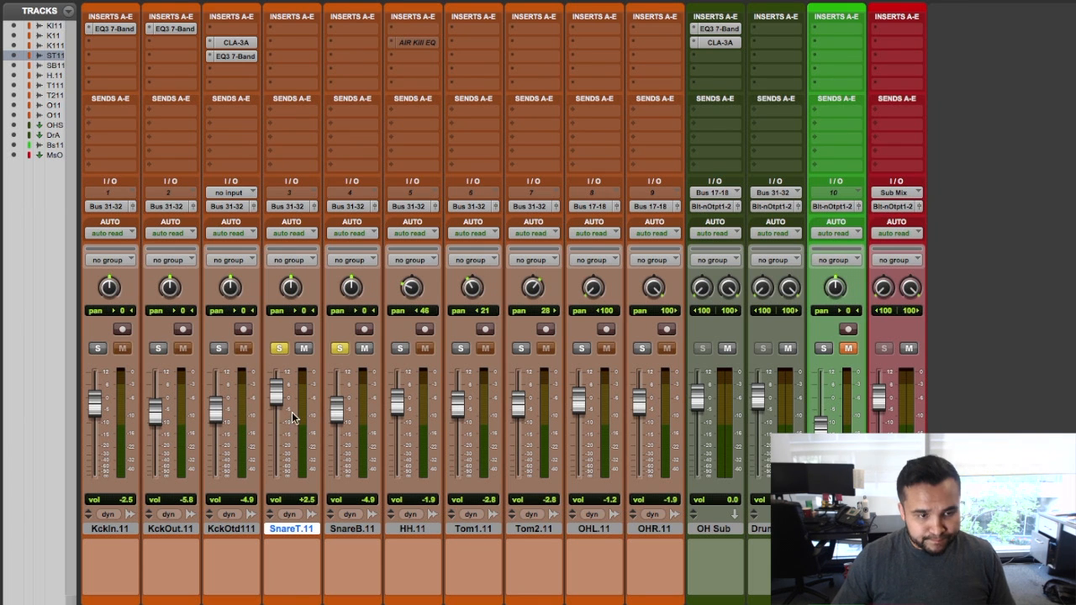
Clear the snare solos, and create one stereo Aux Input track in samples directly after the bass track.
{"action": "left_click", "coordinate": [341, 349]}
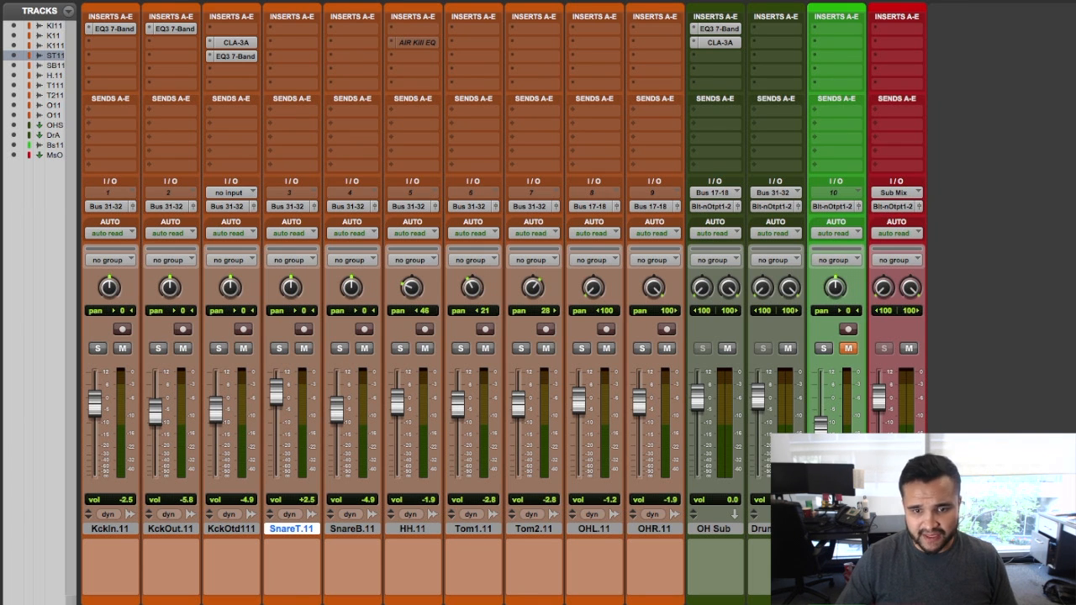
{"action": "left_click", "coordinate": [835, 529]}
{"action": "left_click", "coordinate": [897, 529]}
{"action": "left_click", "coordinate": [836, 529]}
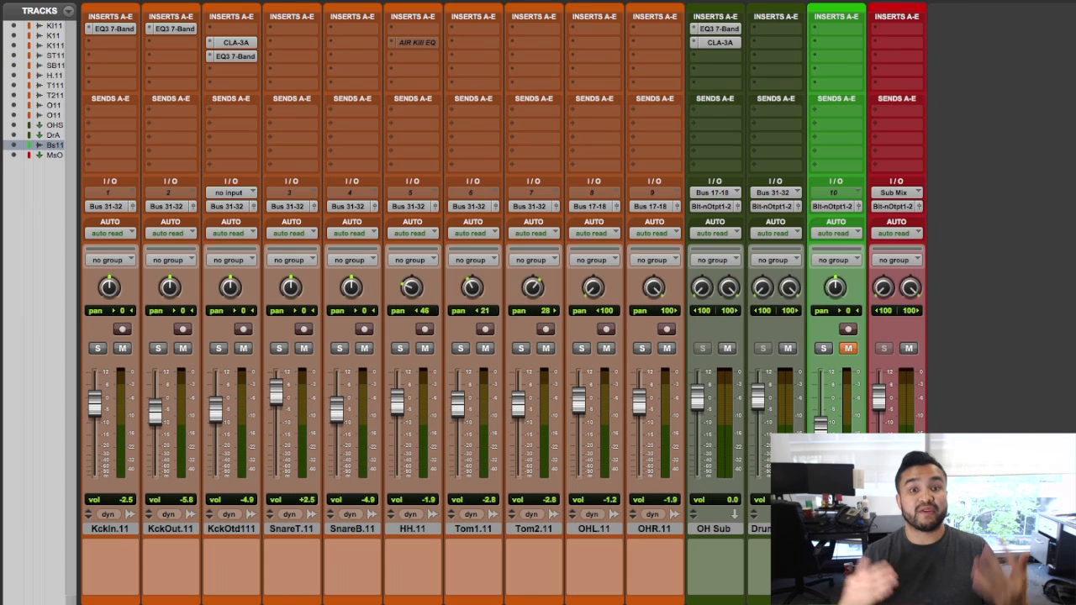
{"action": "key", "text": "shift+super+n"}
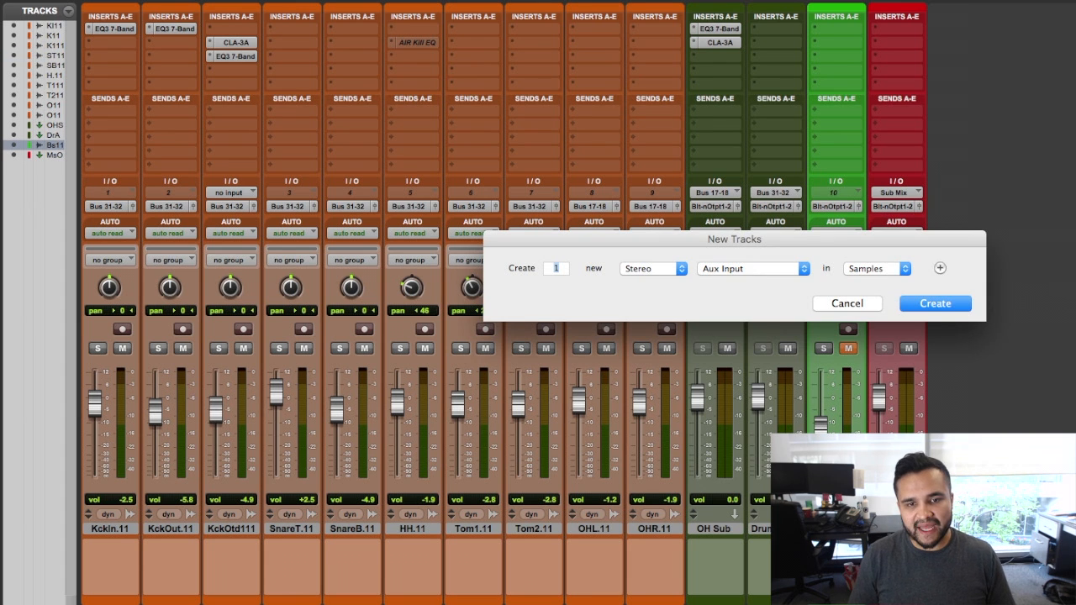
{"action": "key", "text": "Return"}
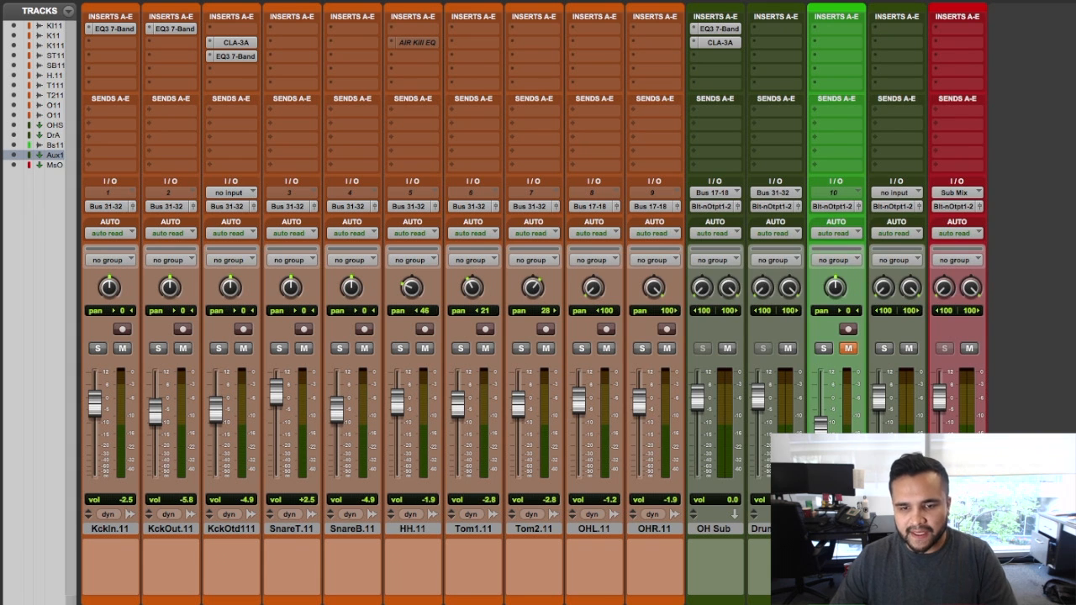
Rename the new aux track as Reverb.
{"action": "double_click", "coordinate": [896, 529]}
{"action": "type", "text": "R"}
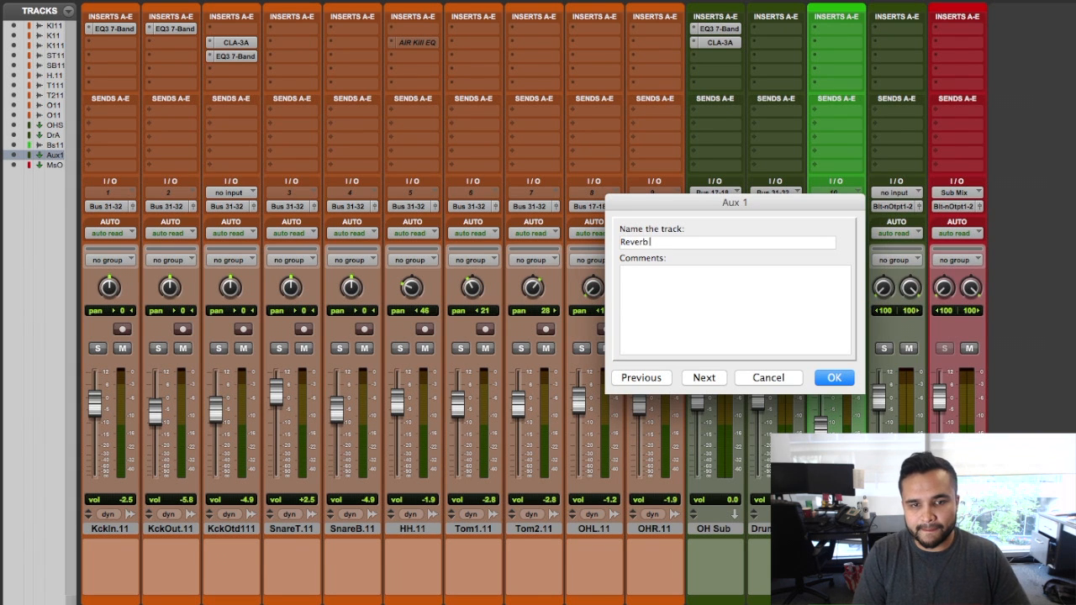
{"action": "type", "text": "everb"}
{"action": "key", "text": "Return"}
Try to insert the multichannel AIR Reverb in the first insert slot of the Reverb track.
{"action": "left_click", "coordinate": [936, 57]}
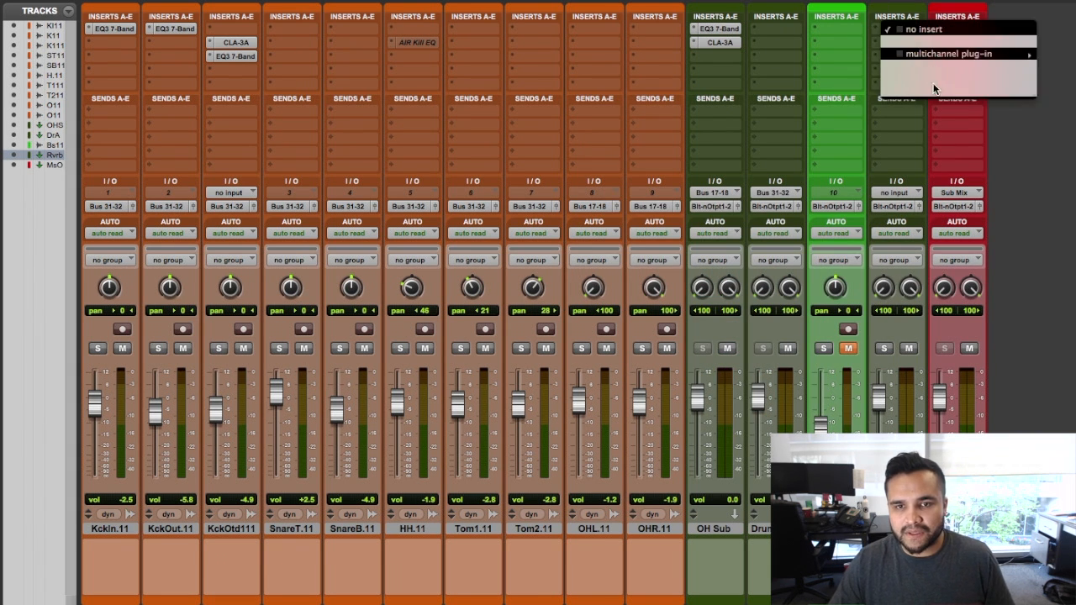
{"action": "mouse_move", "coordinate": [941, 68]}
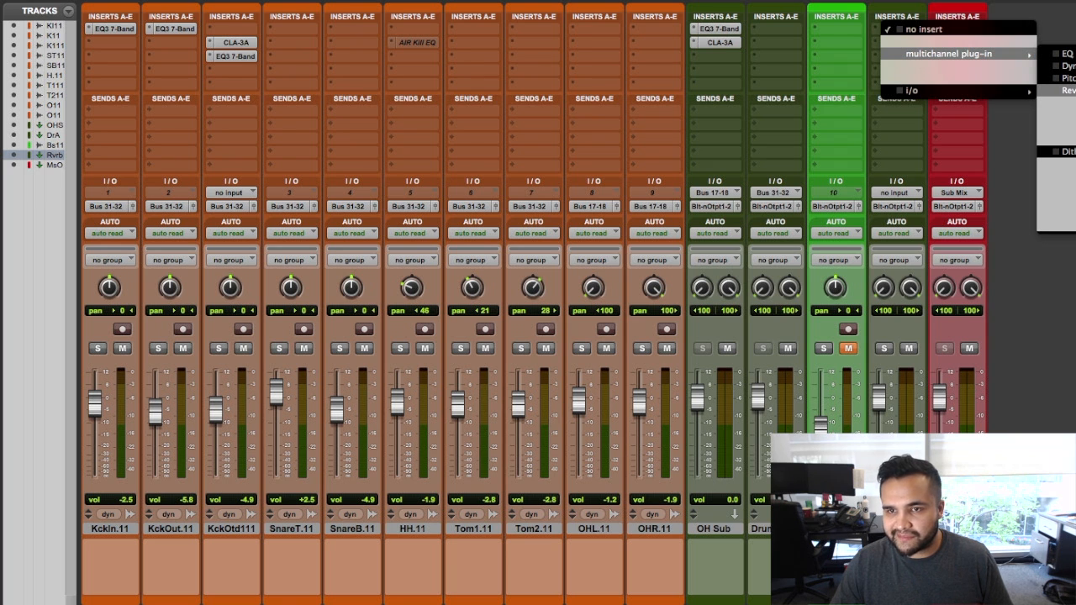
{"action": "left_click", "coordinate": [1061, 90]}
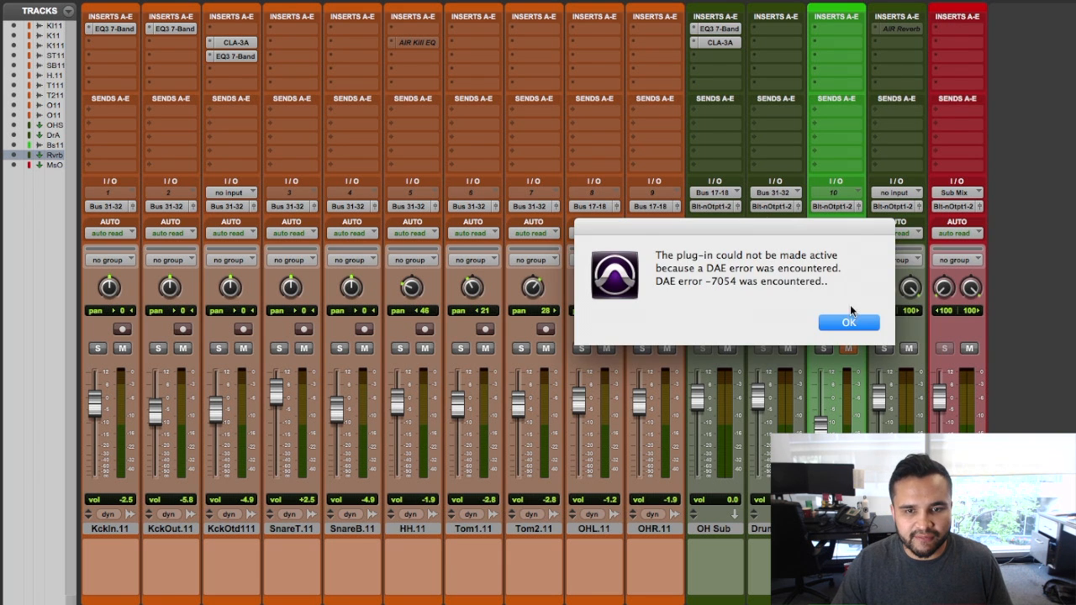
{"action": "left_click", "coordinate": [851, 322]}
Insert the multichannel stereo D-Verb in the Reverb track's first insert slot, and close its plug-in window.
{"action": "left_click", "coordinate": [875, 30]}
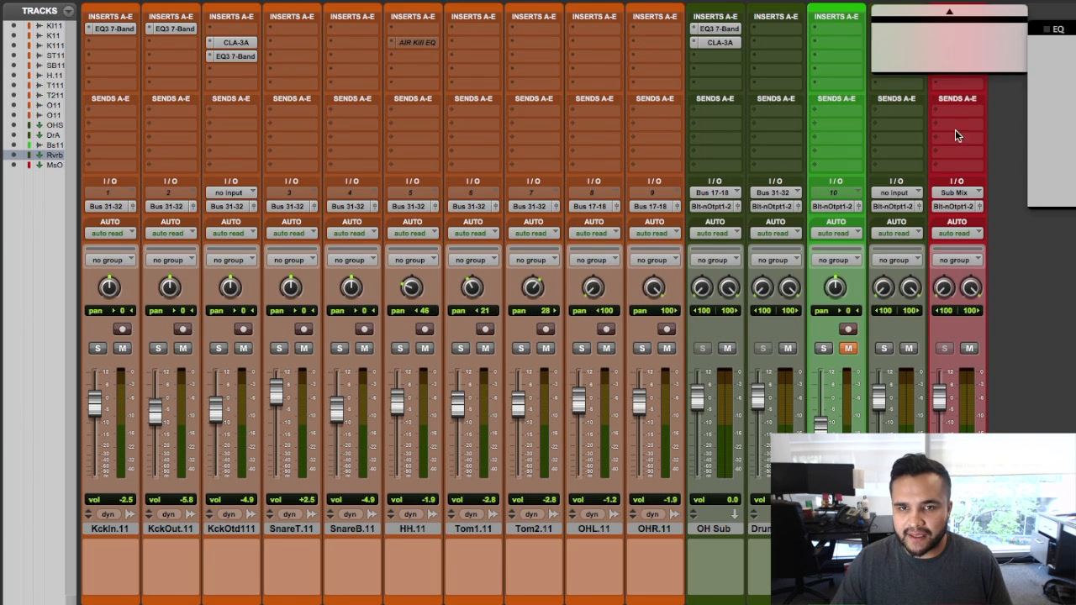
{"action": "mouse_move", "coordinate": [959, 30]}
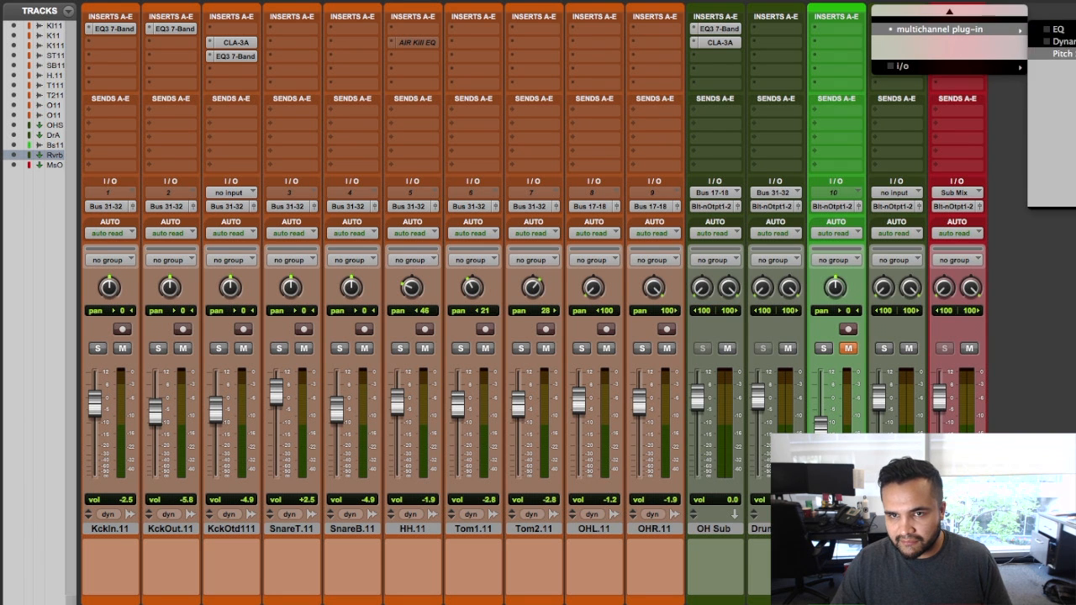
{"action": "mouse_move", "coordinate": [1063, 66]}
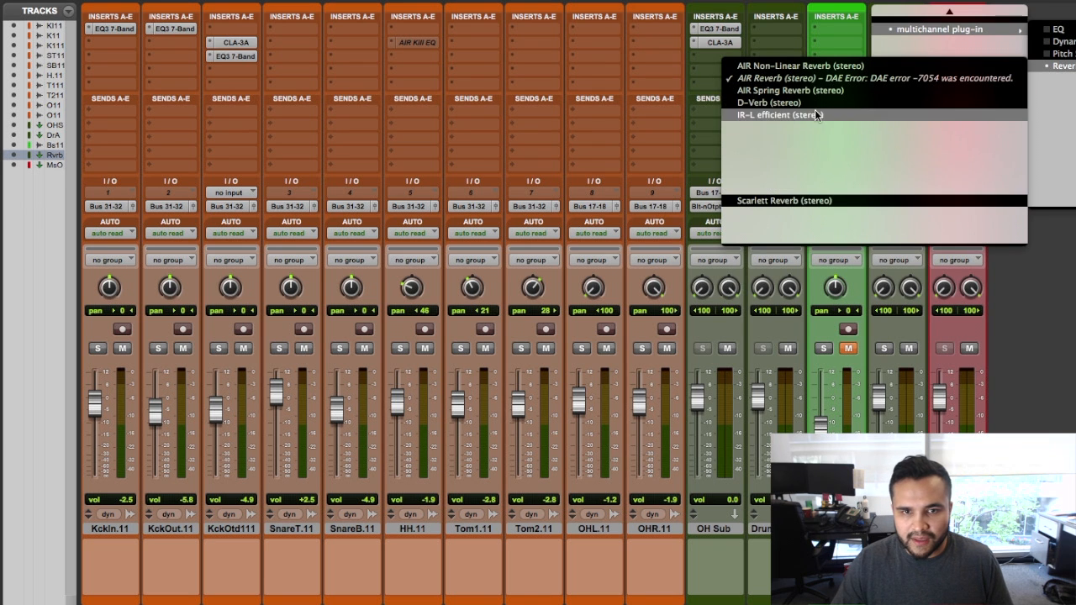
{"action": "left_click", "coordinate": [811, 105]}
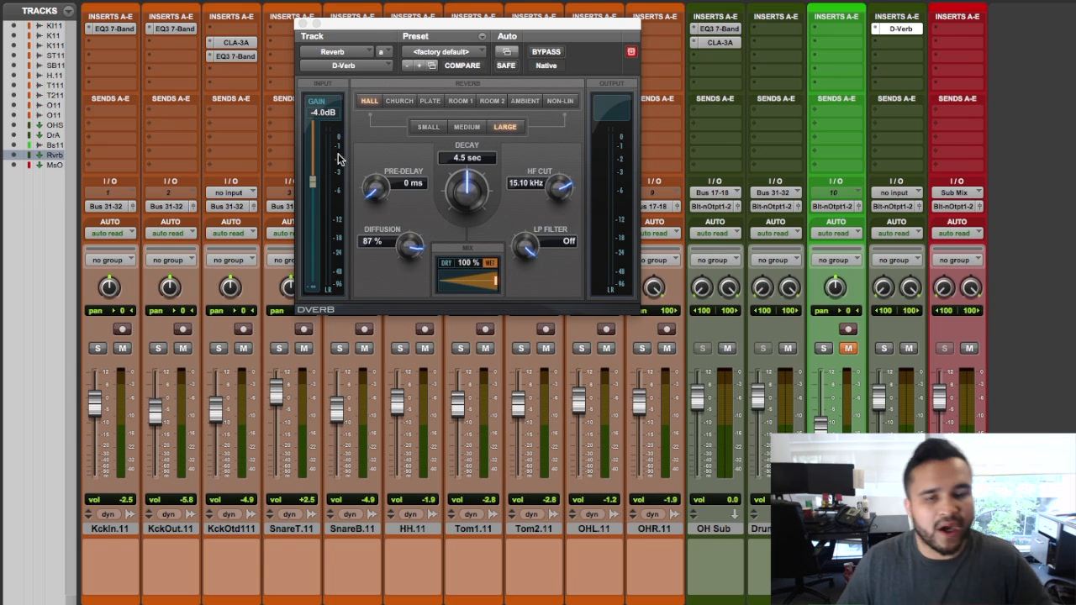
{"action": "left_click", "coordinate": [304, 23]}
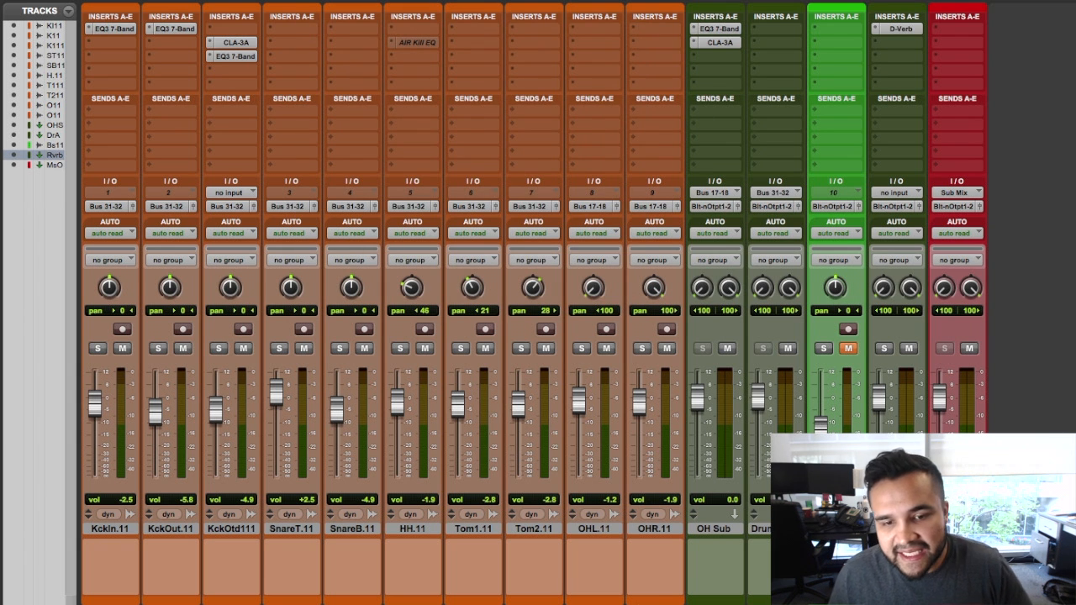
Set the Reverb track's input to Bus 71-72.
{"action": "left_click", "coordinate": [756, 531]}
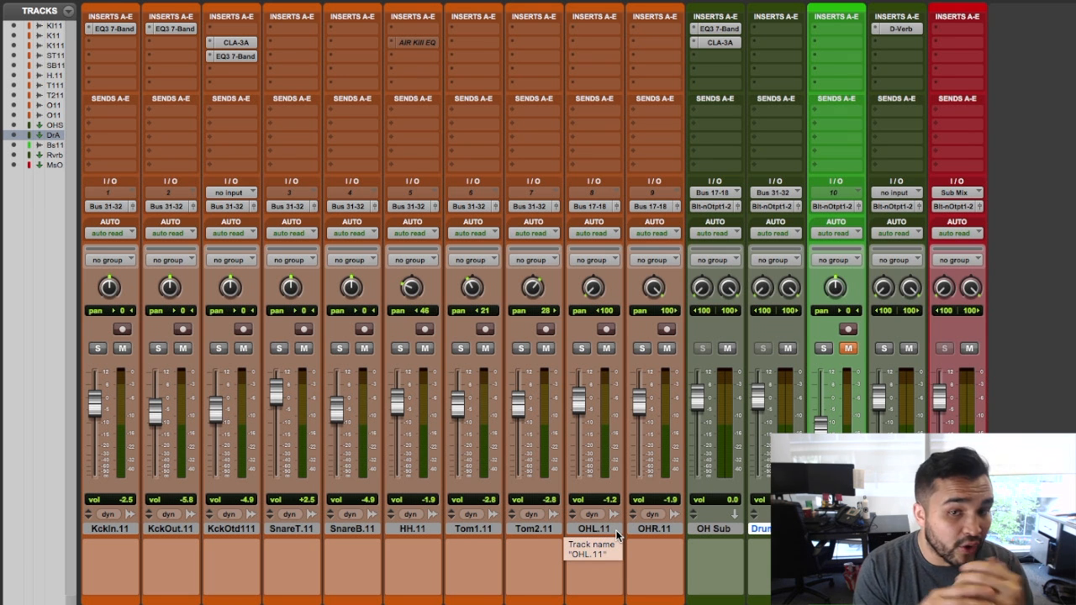
{"action": "left_click", "coordinate": [898, 194]}
{"action": "mouse_move", "coordinate": [908, 230]}
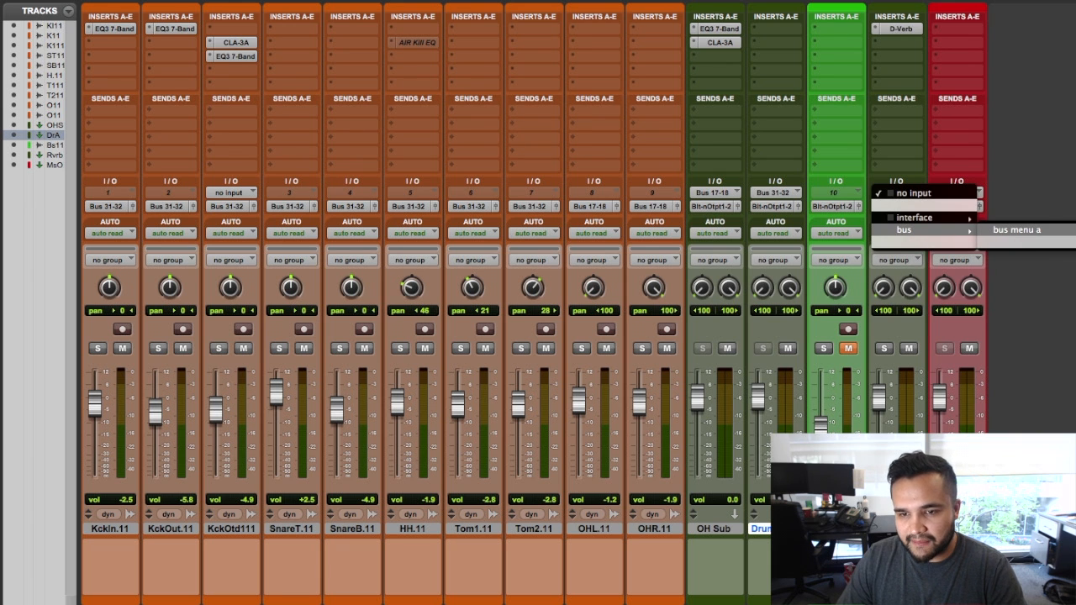
{"action": "left_click", "coordinate": [1075, 230]}
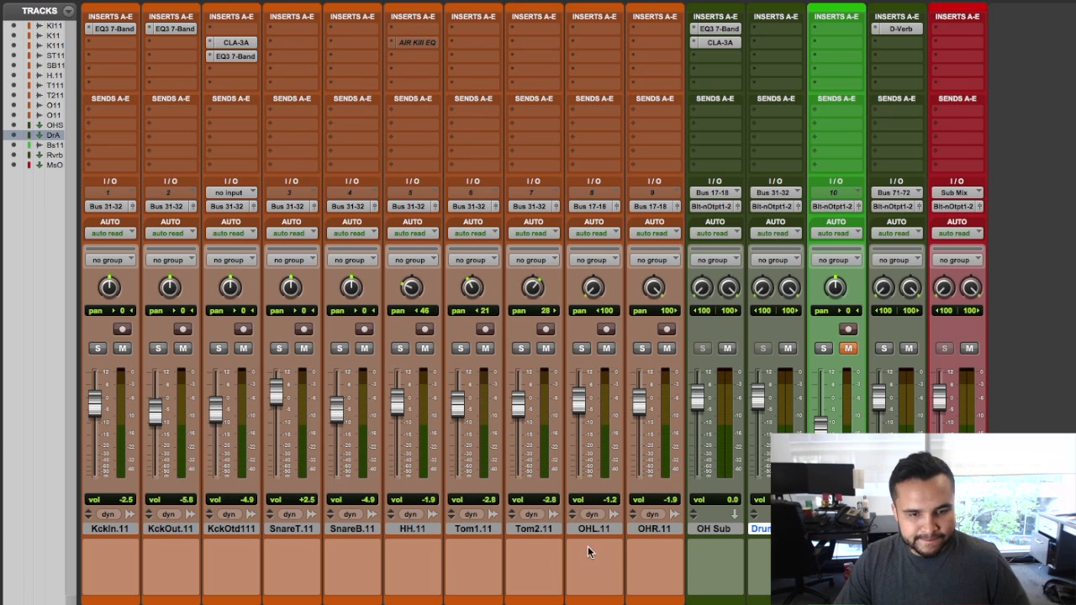
Add a pre-fader send to Bus 31-32 in KckIn.11's first send slot, and set its level to -3.7.
{"action": "left_click", "coordinate": [110, 106]}
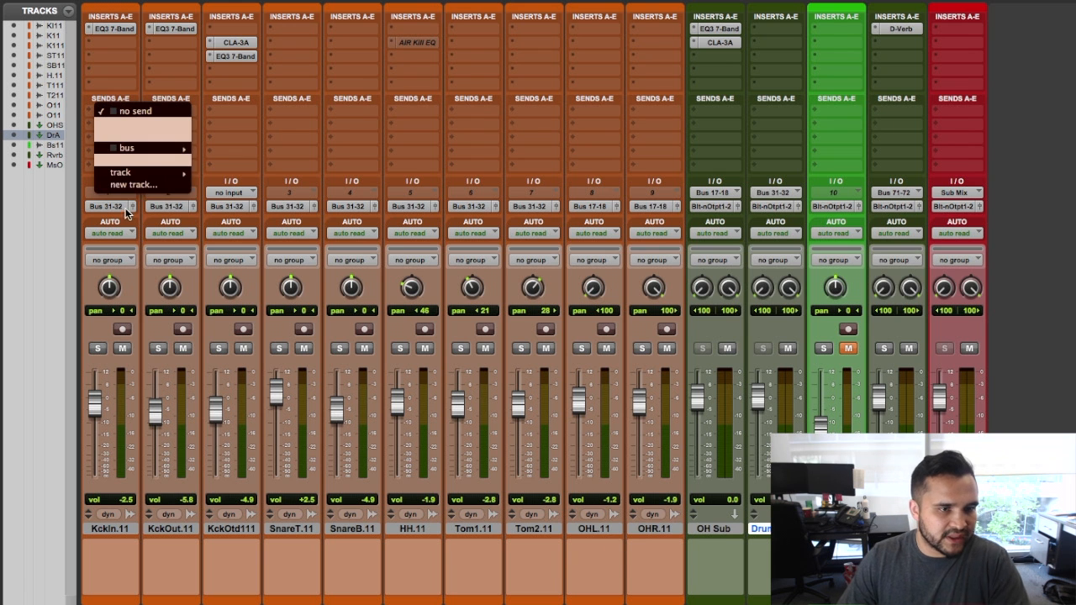
{"action": "mouse_move", "coordinate": [140, 147]}
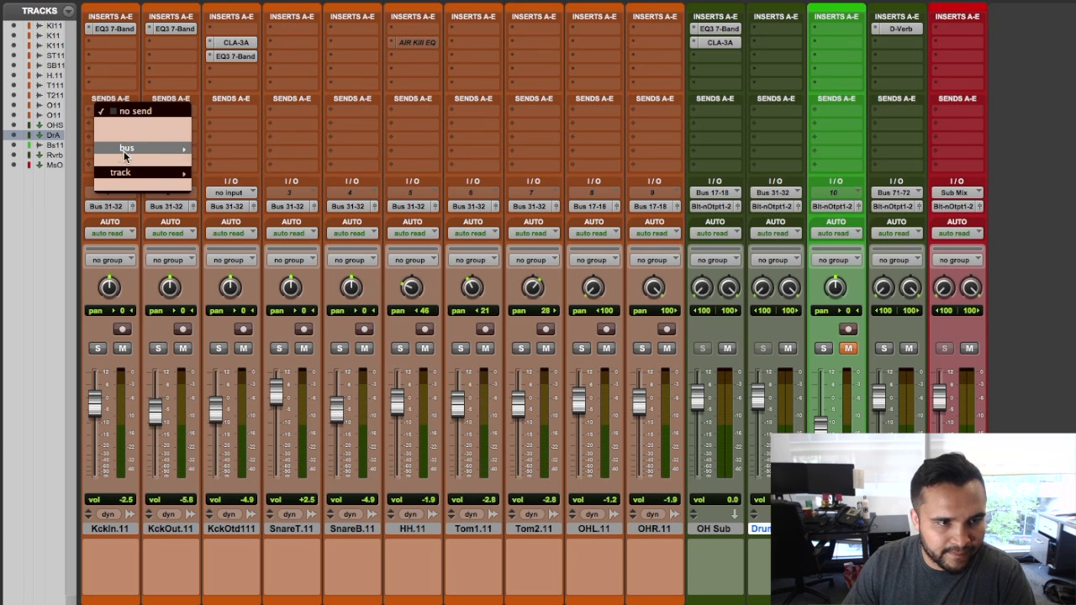
{"action": "mouse_move", "coordinate": [130, 174]}
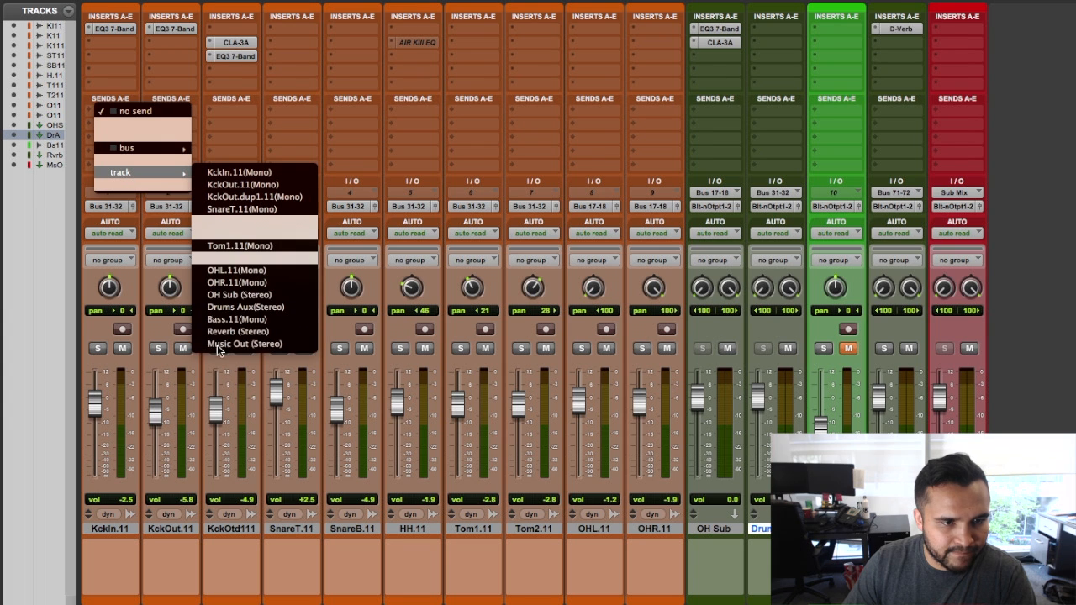
{"action": "left_click", "coordinate": [86, 193]}
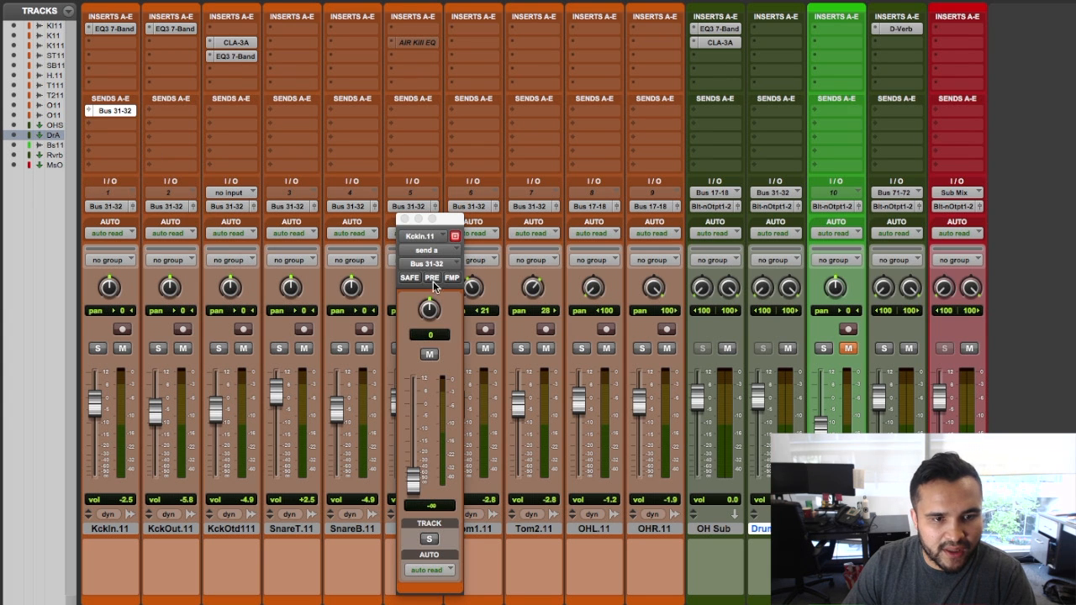
{"action": "left_click_drag", "start_coordinate": [413, 481], "coordinate": [415, 417]}
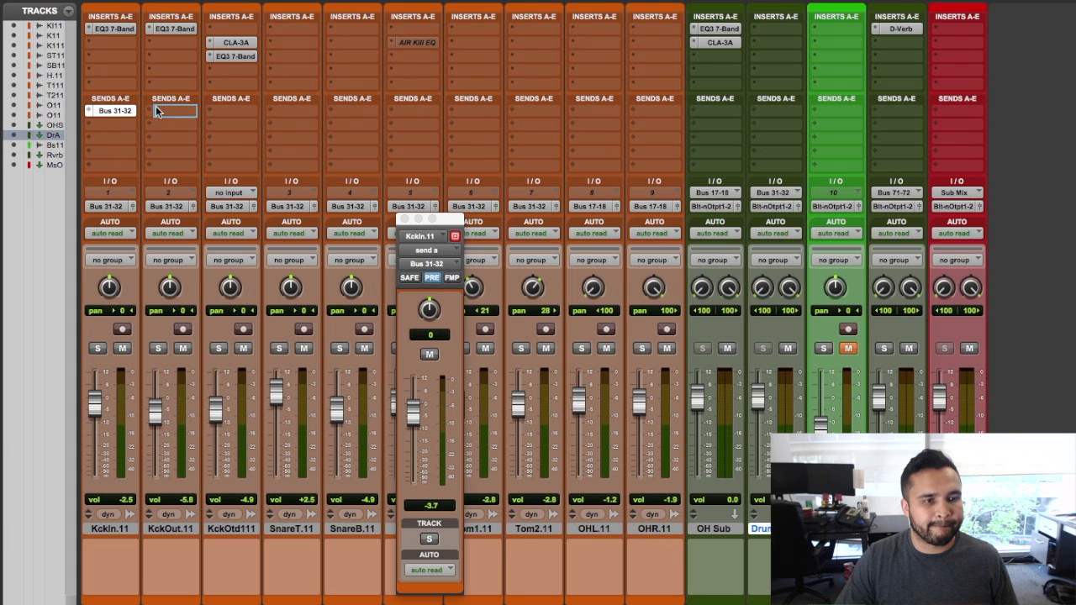
Copy KckIn.11's Bus 31-32 send to the first send slot of the other drum tracks, from KckOut.11 through OHR.11.
{"action": "left_click_drag", "start_coordinate": [165, 112], "coordinate": [313, 112]}
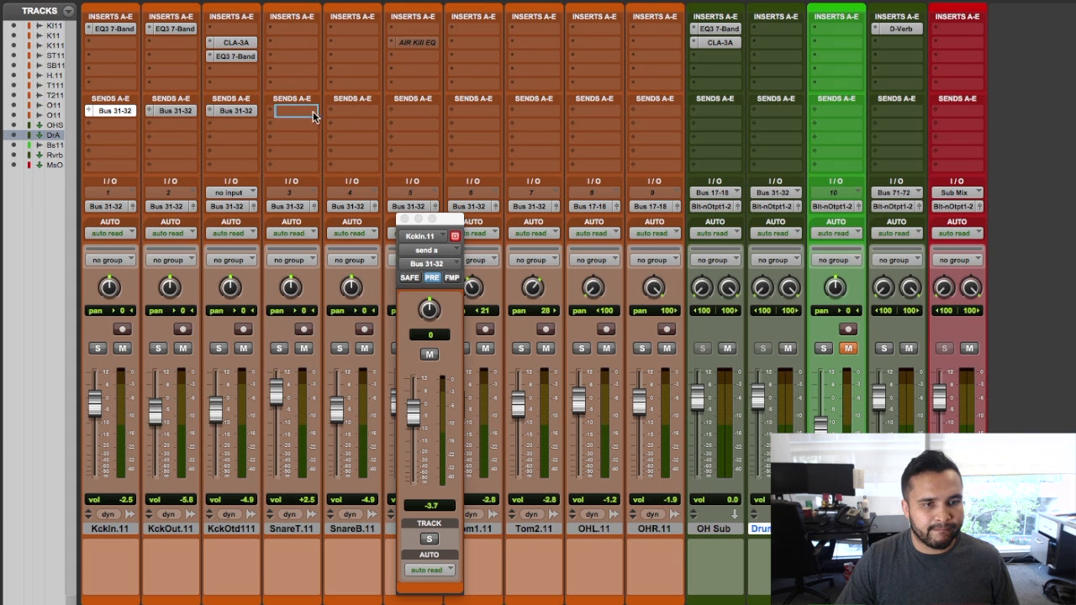
{"action": "left_click_drag", "start_coordinate": [409, 112], "coordinate": [409, 112]}
{"action": "left_click_drag", "start_coordinate": [409, 111], "coordinate": [523, 111]}
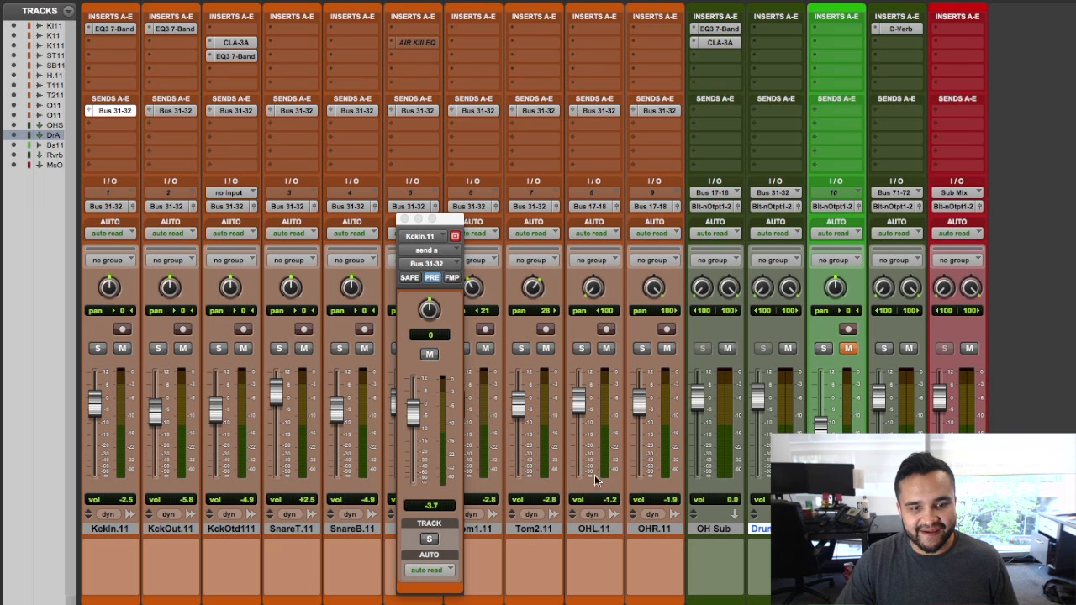
Select all drum tracks from KckIn.11 through OHR.11.
{"action": "left_click", "coordinate": [654, 529]}
{"action": "left_click", "coordinate": [143, 529], "text": "shift"}
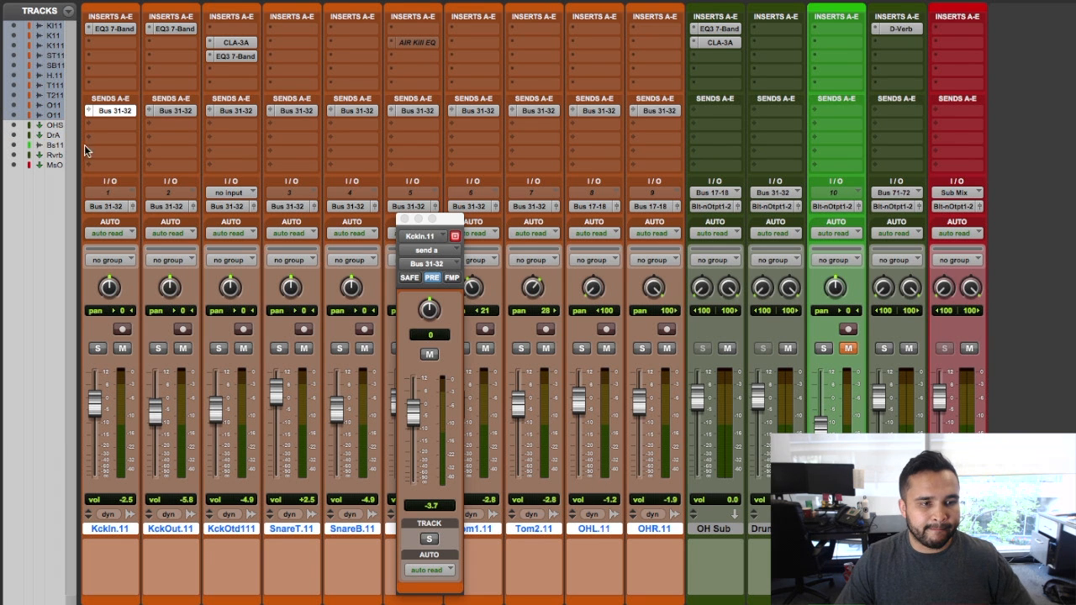
{"action": "left_click", "coordinate": [176, 100], "text": "alt"}
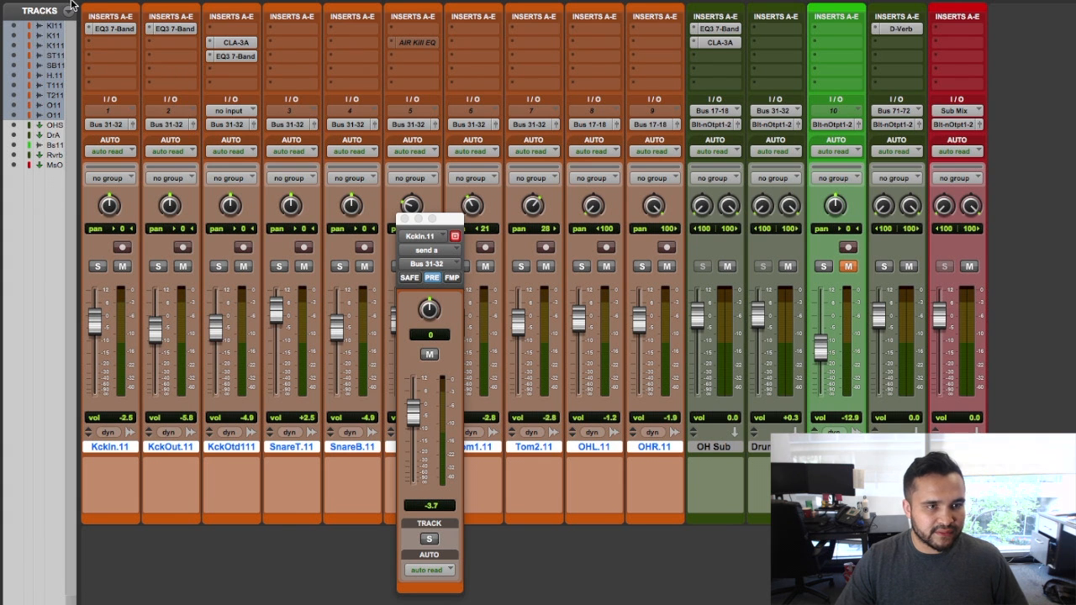
Display the Inserts F-J and Sends A-E sections in the mix window.
{"action": "left_click", "coordinate": [72, 8]}
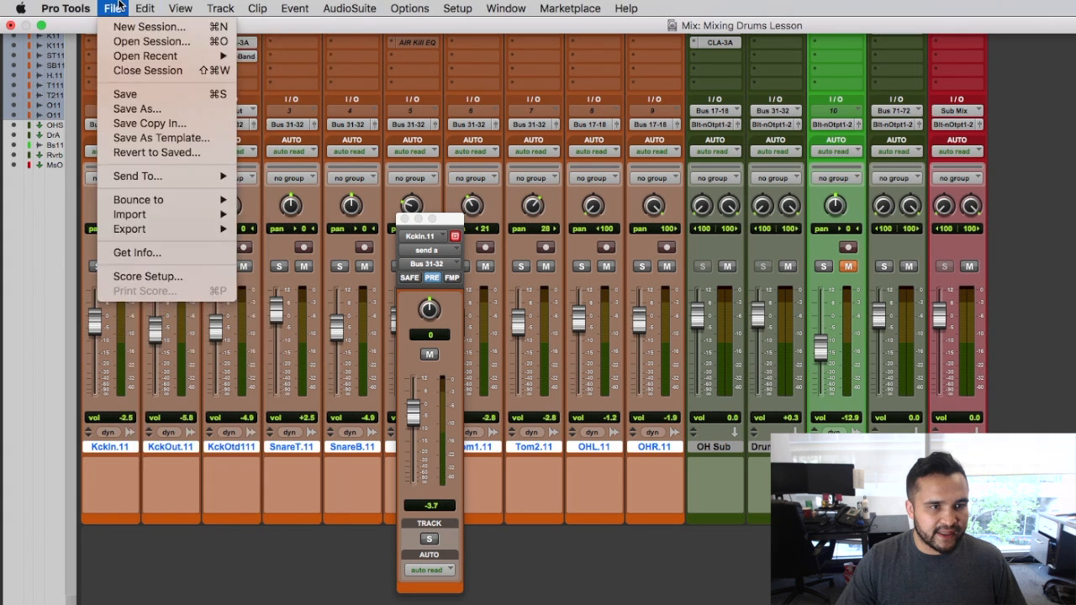
{"action": "mouse_move", "coordinate": [206, 32]}
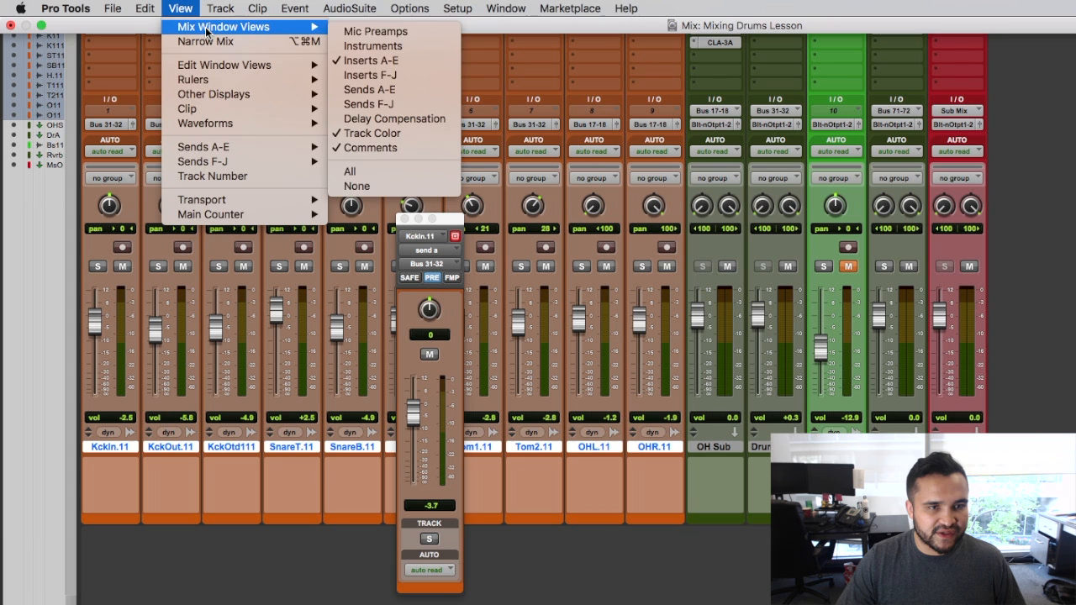
{"action": "left_click", "coordinate": [409, 75]}
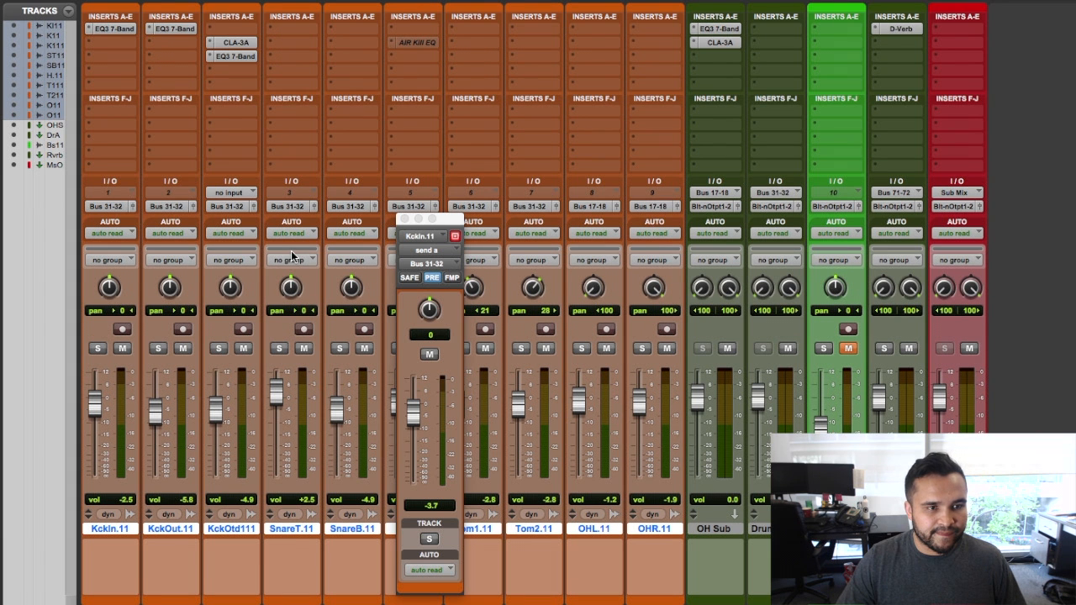
{"action": "left_click", "coordinate": [174, 8]}
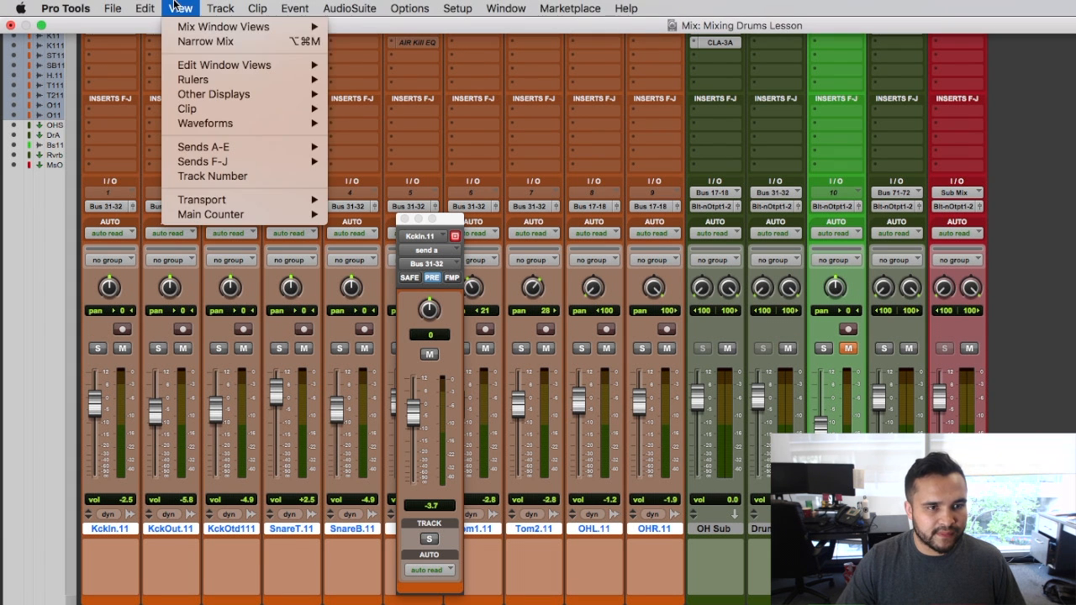
{"action": "mouse_move", "coordinate": [228, 4]}
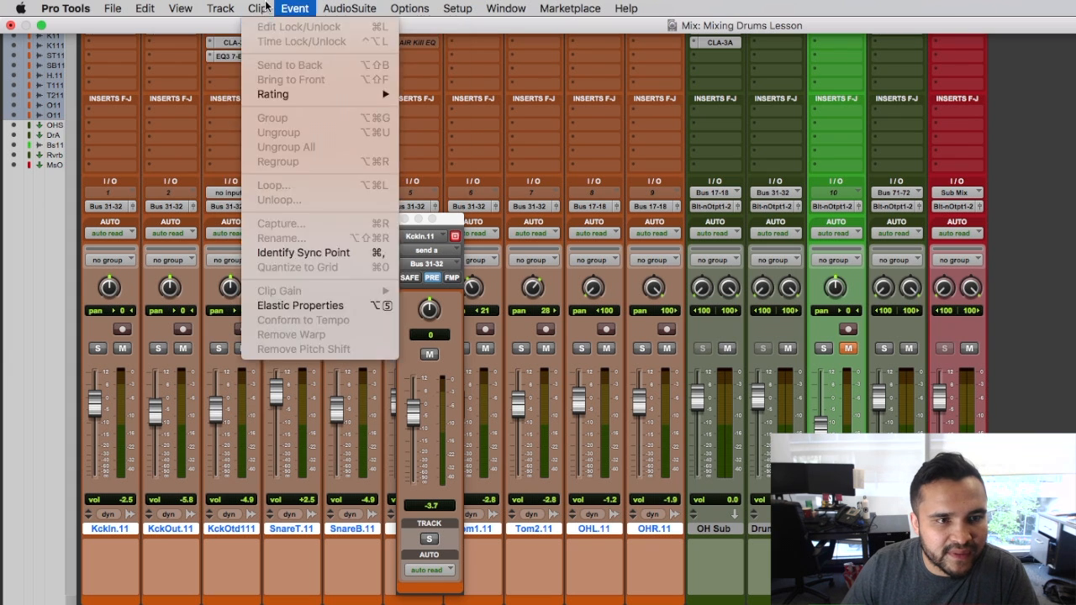
{"action": "mouse_move", "coordinate": [180, 7]}
{"action": "mouse_move", "coordinate": [223, 27]}
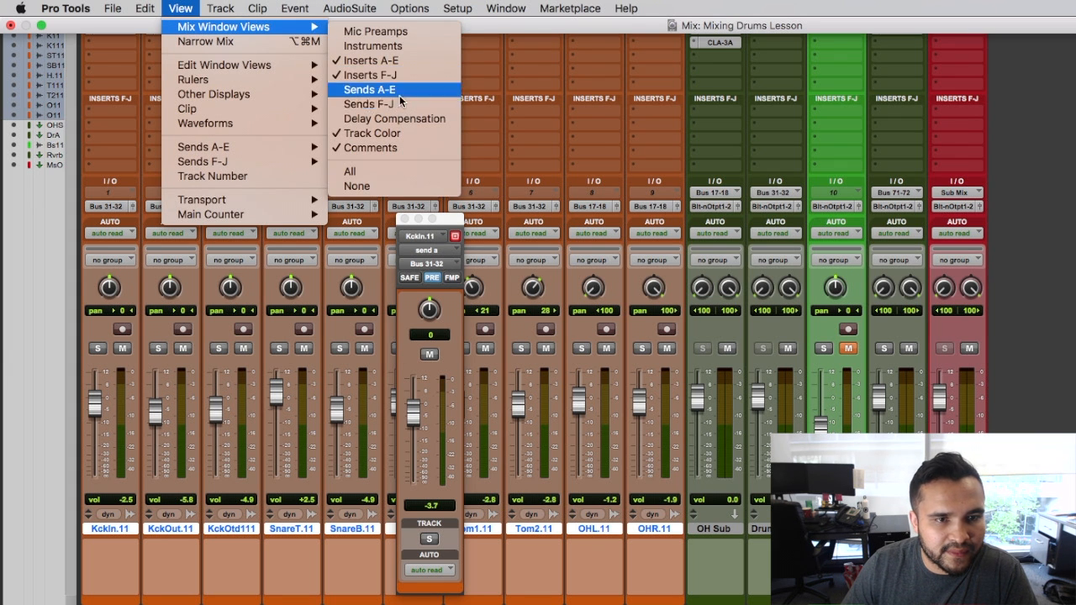
{"action": "left_click", "coordinate": [370, 89]}
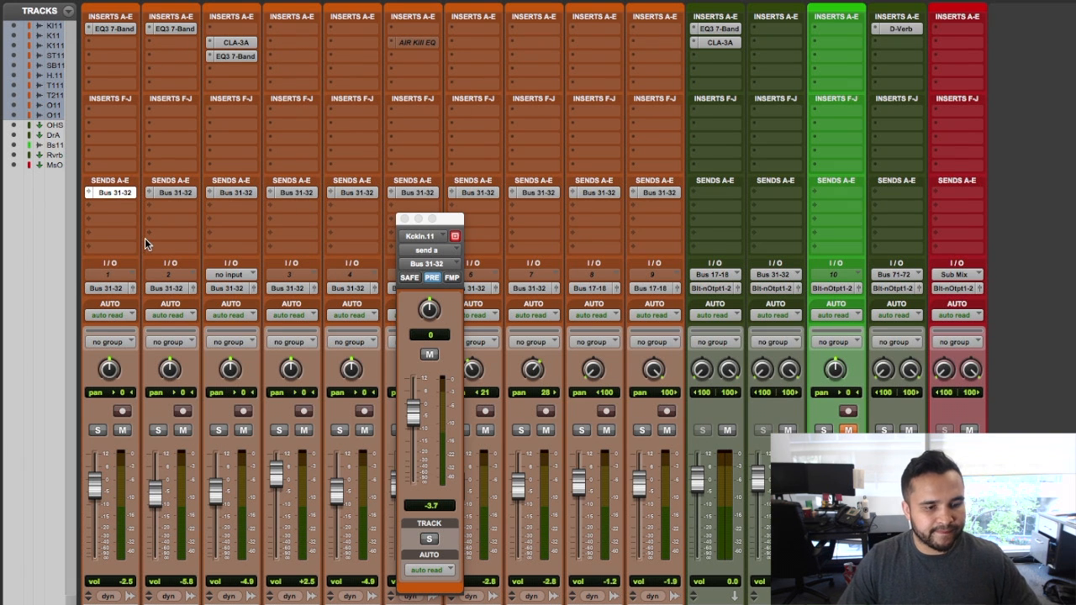
Make the Bus 31-32 sends inactive on all selected drum tracks, and close the KckIn.11 send window.
{"action": "left_click", "coordinate": [114, 193], "text": "ctrl+alt+super"}
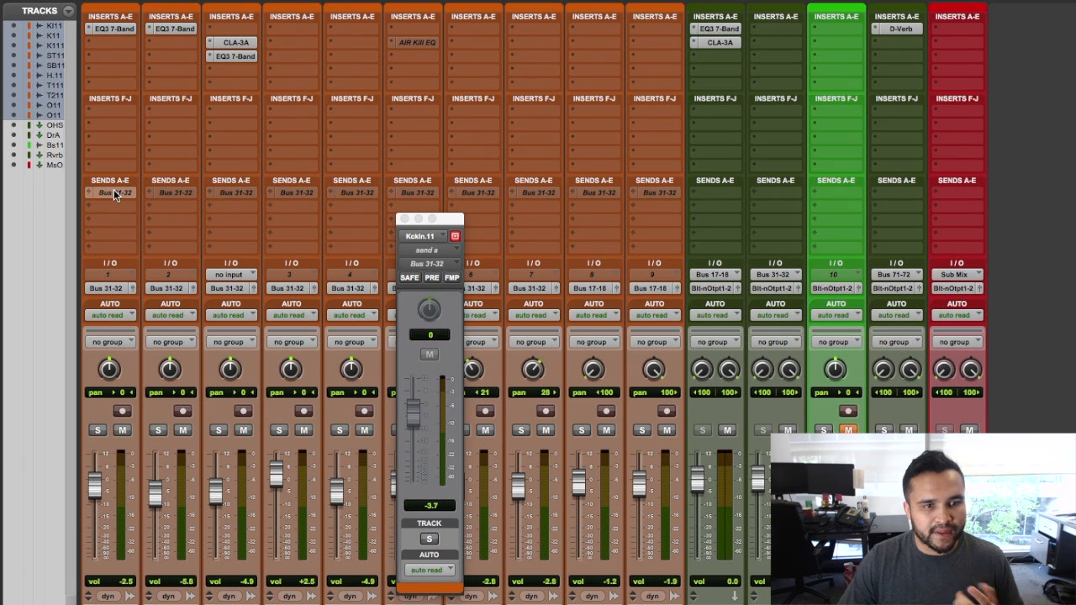
{"action": "left_click", "coordinate": [405, 220]}
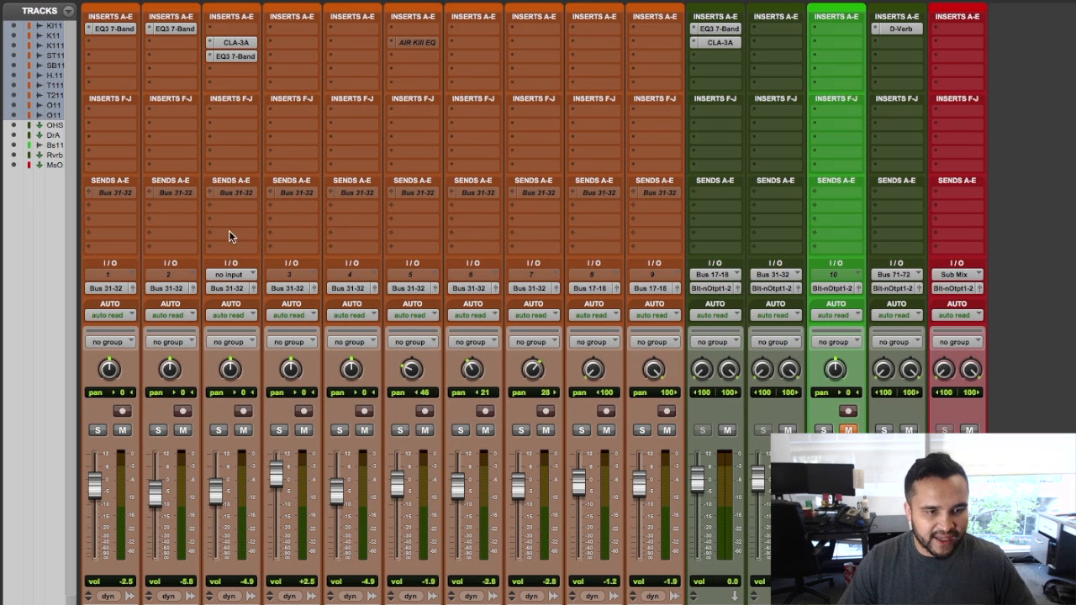
{"action": "left_click", "coordinate": [225, 192], "text": "ctrl+alt+super"}
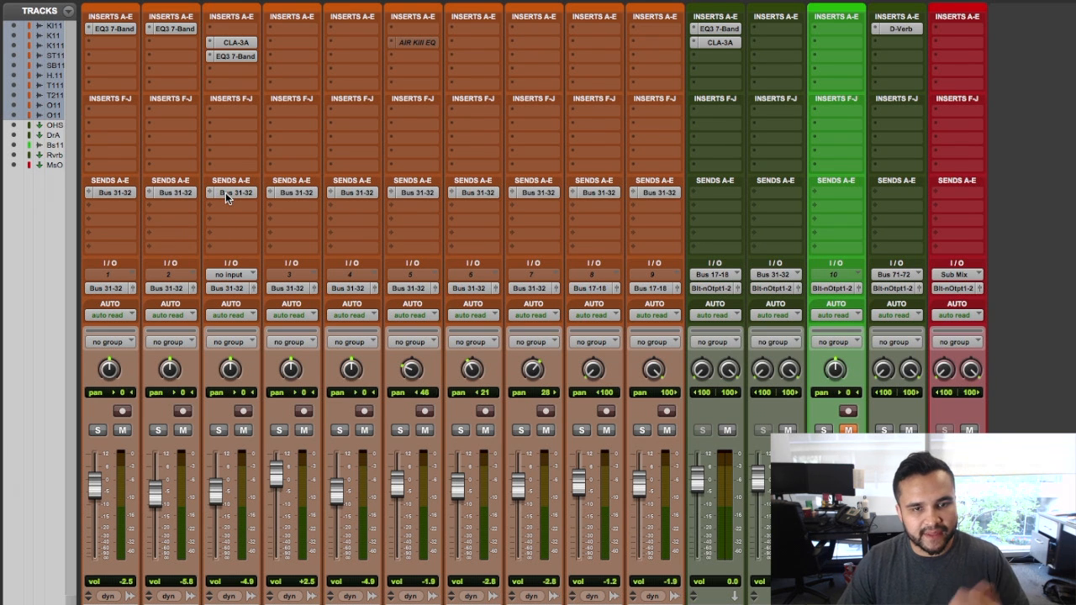
{"action": "left_click", "coordinate": [170, 193], "text": "ctrl+alt+super"}
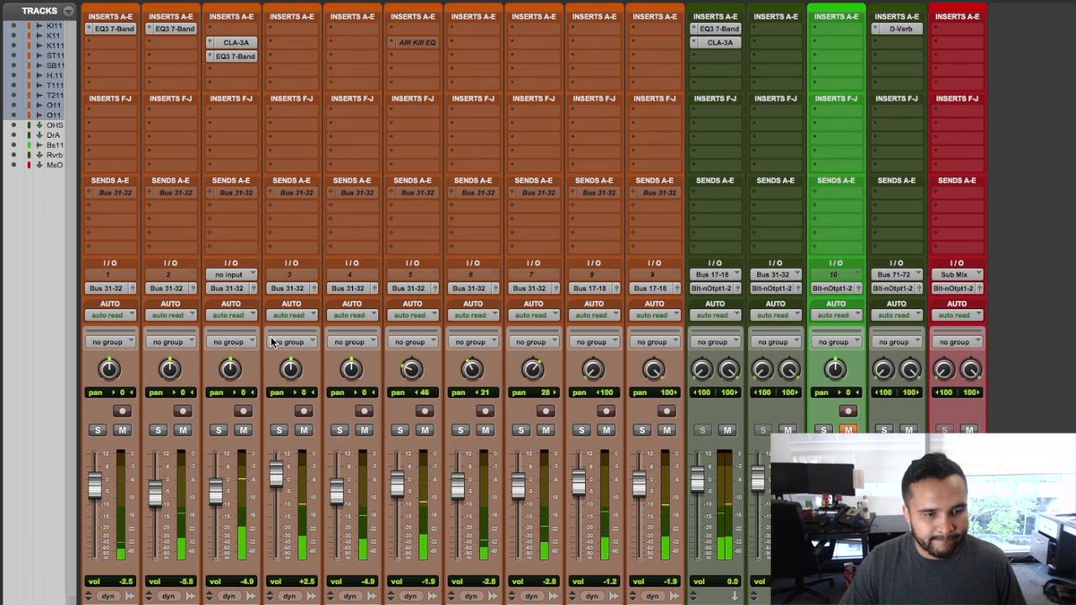
Reactivate the KckOtd111 send rerouted to the Reverb track on Bus 71-72, and copy it to SnareT.11.
{"action": "left_click", "coordinate": [246, 193]}
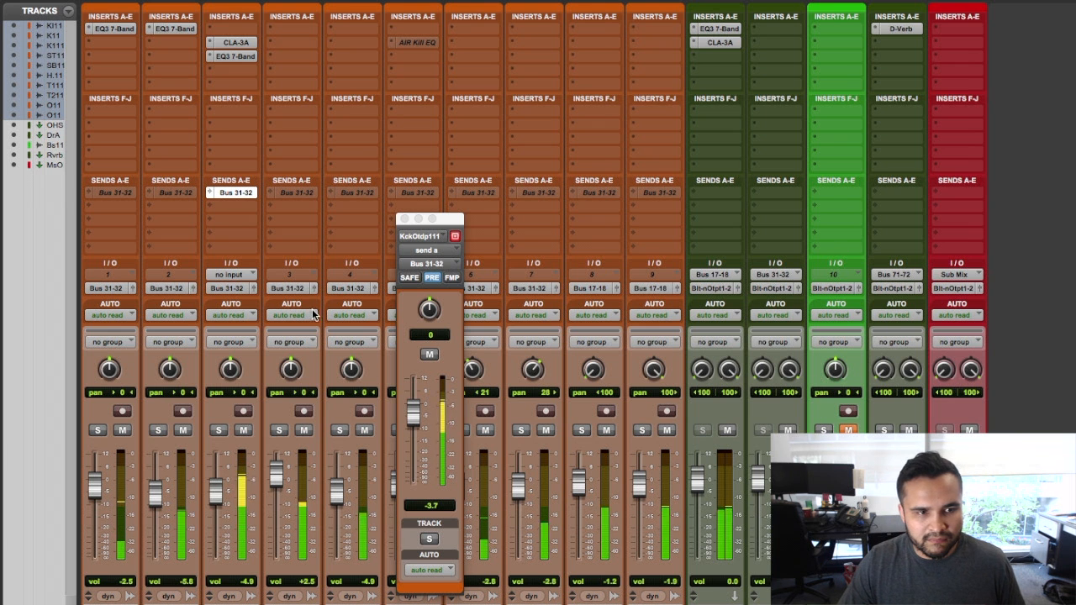
{"action": "left_click", "coordinate": [215, 192]}
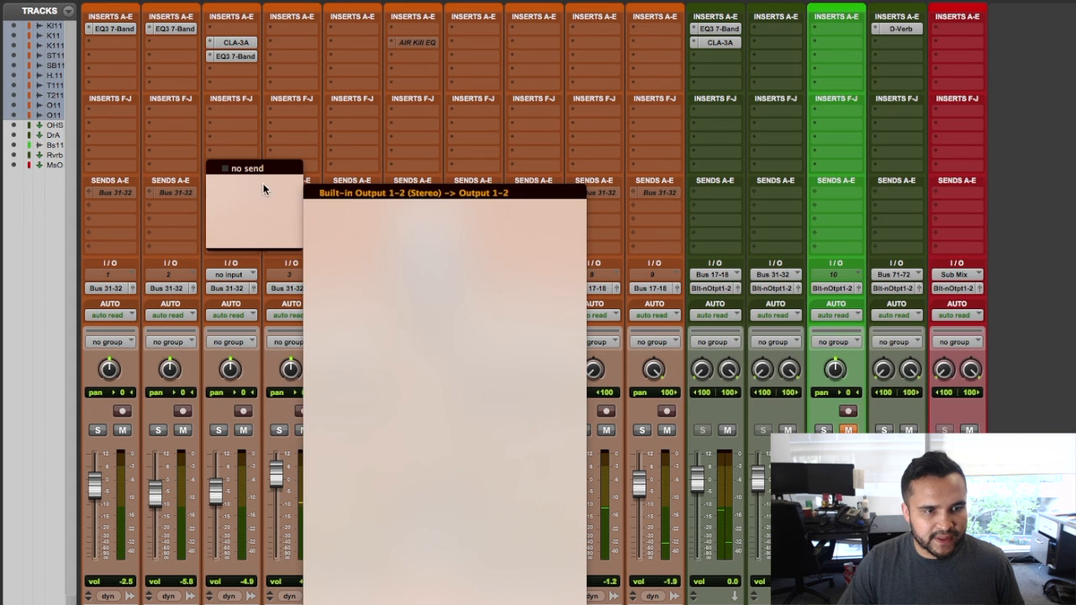
{"action": "mouse_move", "coordinate": [275, 232]}
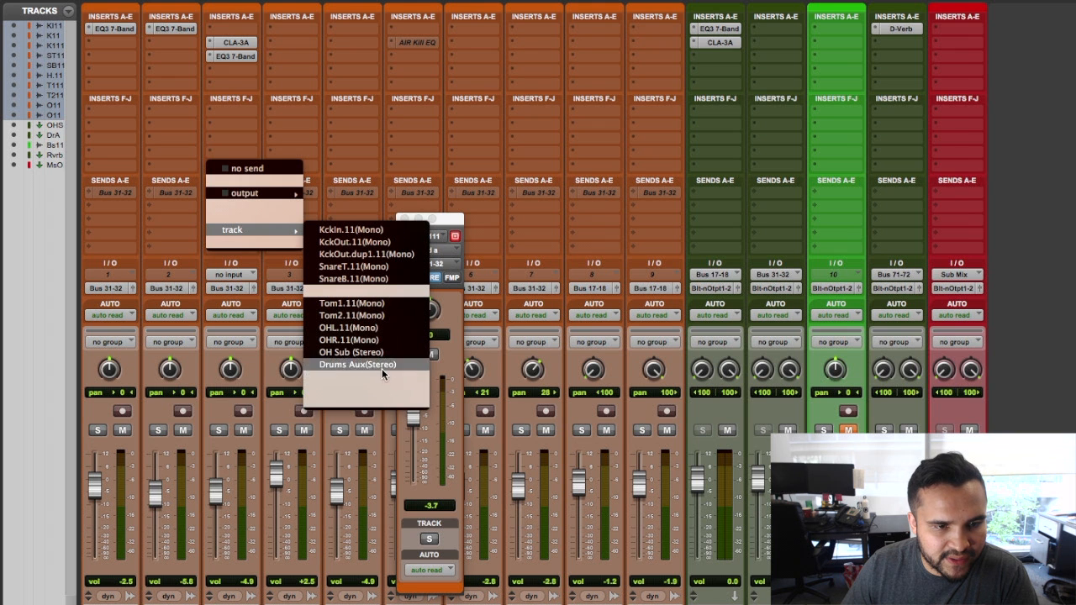
{"action": "left_click", "coordinate": [384, 390]}
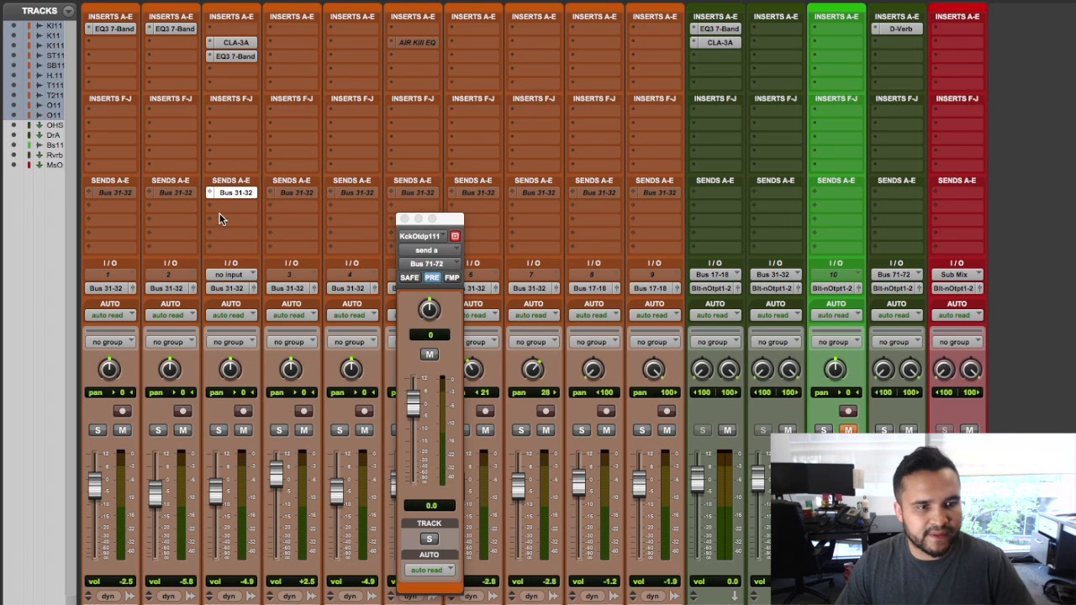
{"action": "left_click_drag", "start_coordinate": [225, 197], "coordinate": [285, 192]}
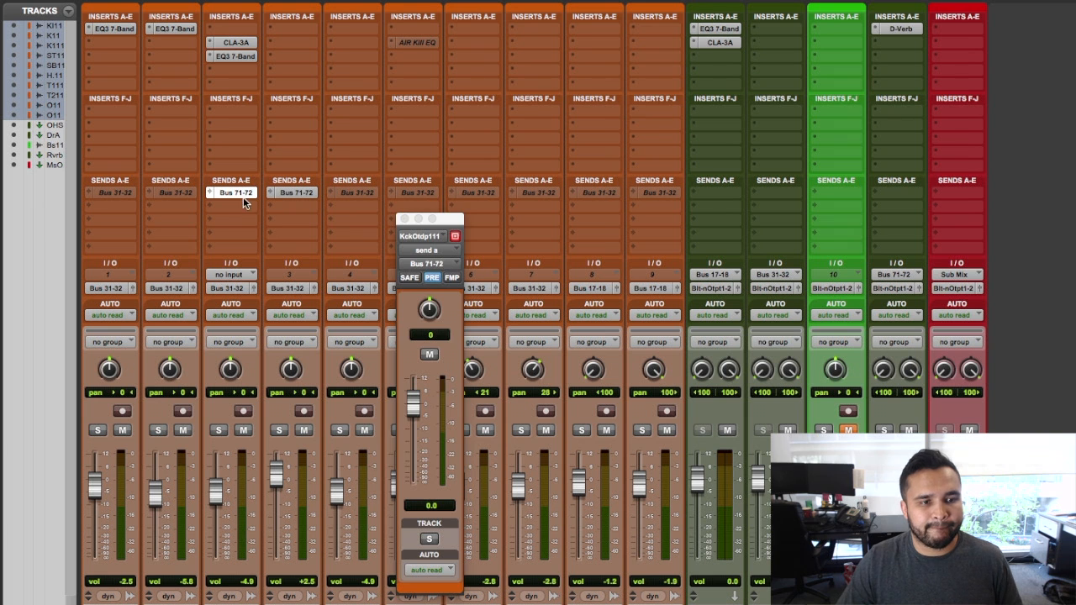
Lower KckOtd111's reverb send to -15.4 during playback, and open the D-Verb on the Reverb track.
{"action": "key", "text": "space"}
{"action": "left_click_drag", "start_coordinate": [413, 405], "coordinate": [415, 448]}
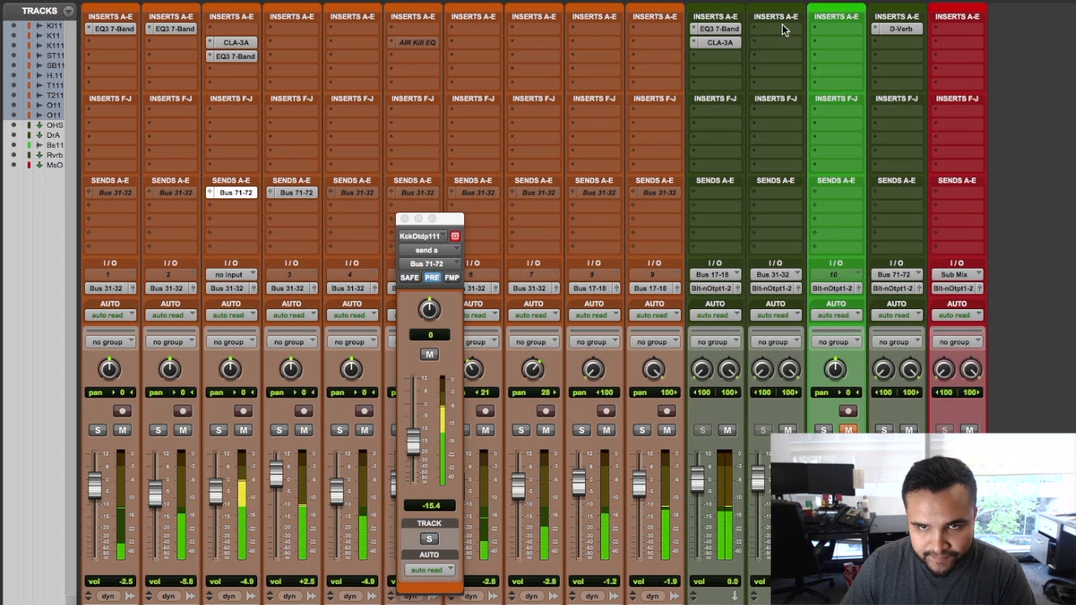
{"action": "left_click", "coordinate": [900, 29]}
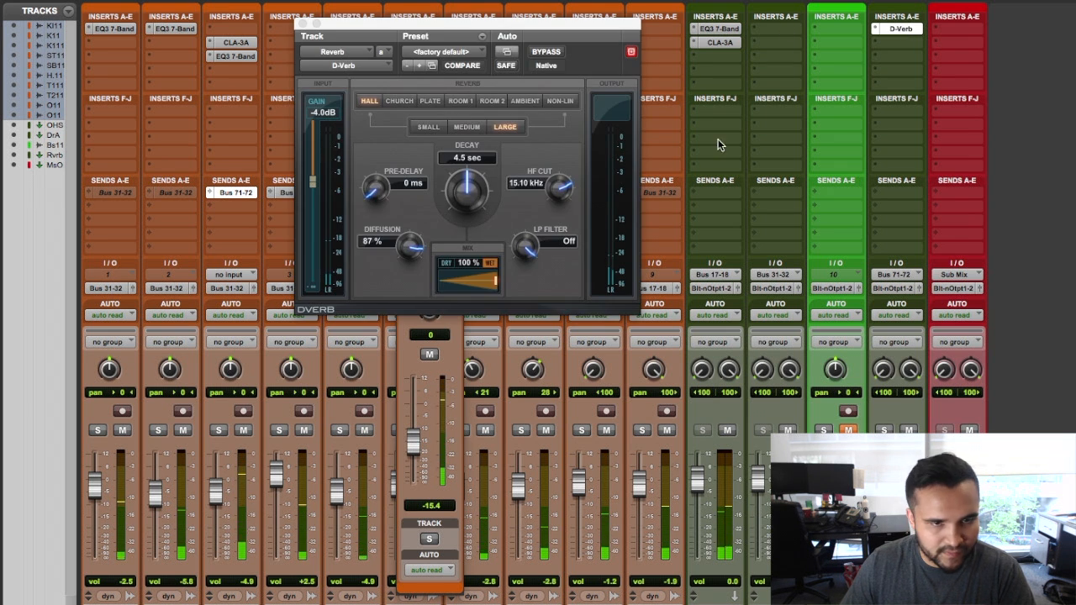
Switch the Reverb track's D-Verb to the Plate algorithm, and close the plug-in and the open kick send window.
{"action": "left_click", "coordinate": [418, 103]}
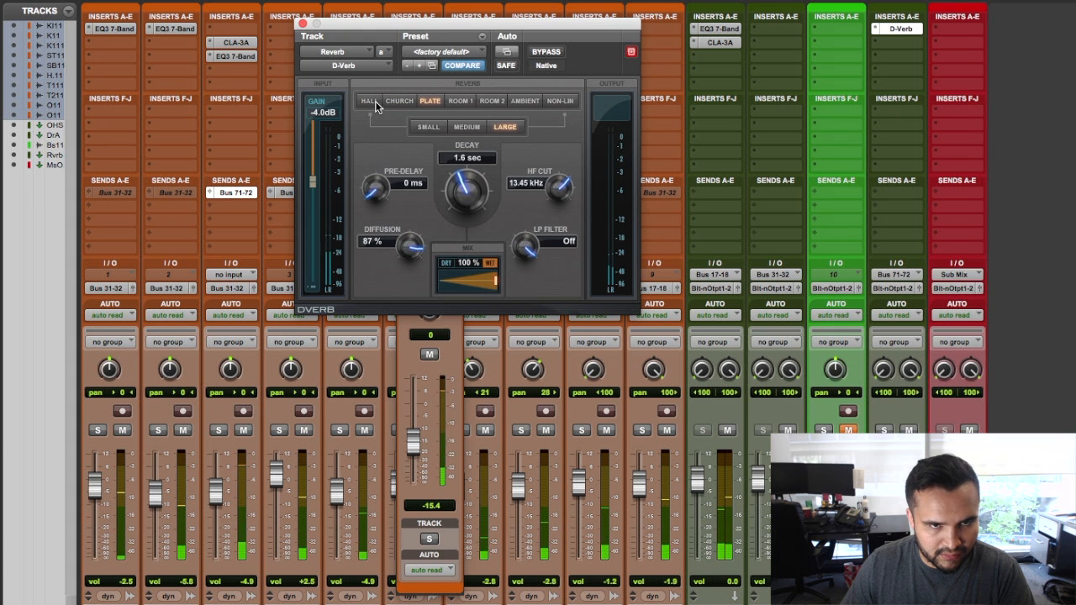
{"action": "left_click", "coordinate": [302, 23]}
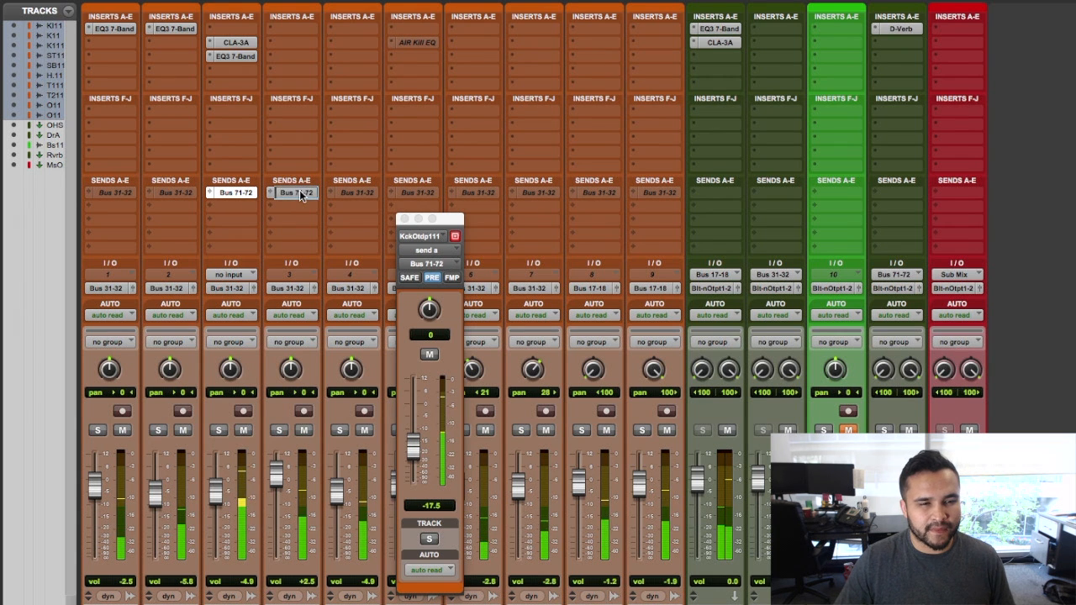
{"action": "left_click", "coordinate": [404, 218]}
Raise KckOtdp111's Bus 71-72 send to -11.7 during playback, and check SnareT.11's send to the same bus.
{"action": "left_click", "coordinate": [238, 193]}
{"action": "left_click_drag", "start_coordinate": [417, 449], "coordinate": [420, 435]}
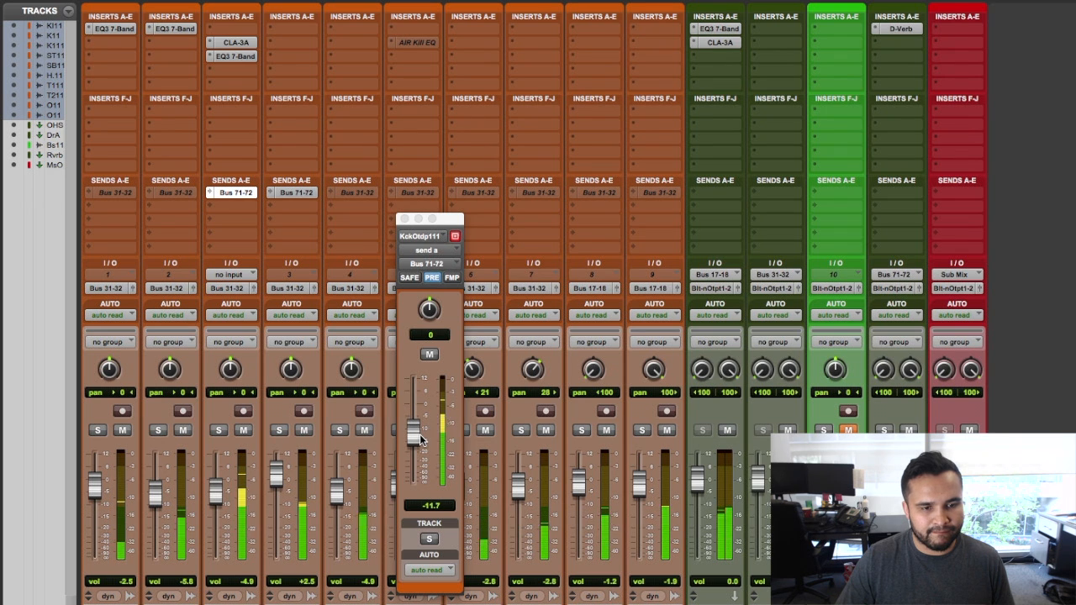
{"action": "left_click", "coordinate": [297, 192]}
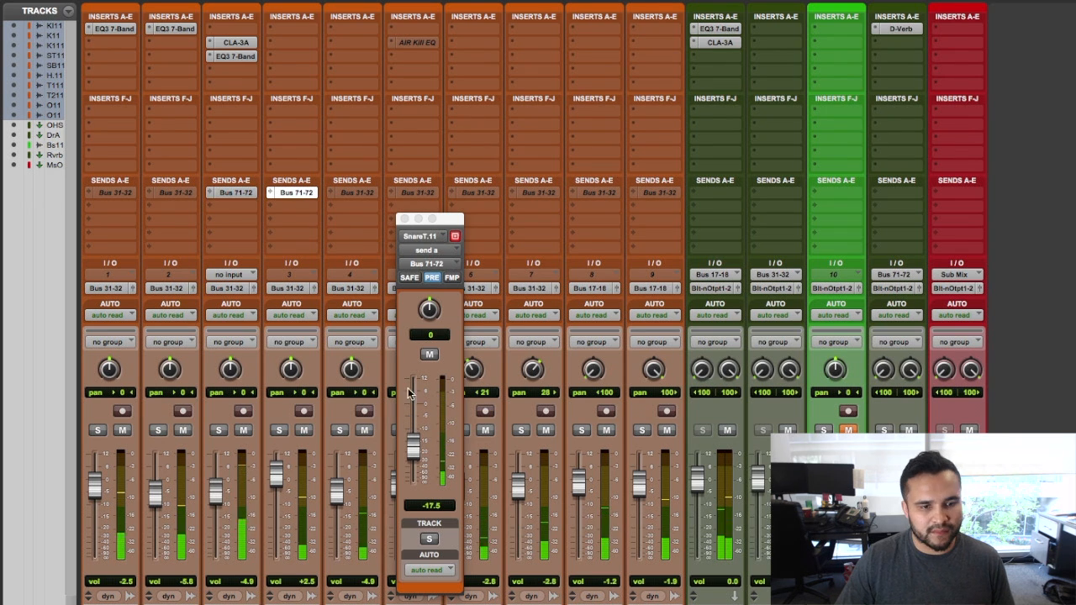
{"action": "left_click", "coordinate": [412, 222]}
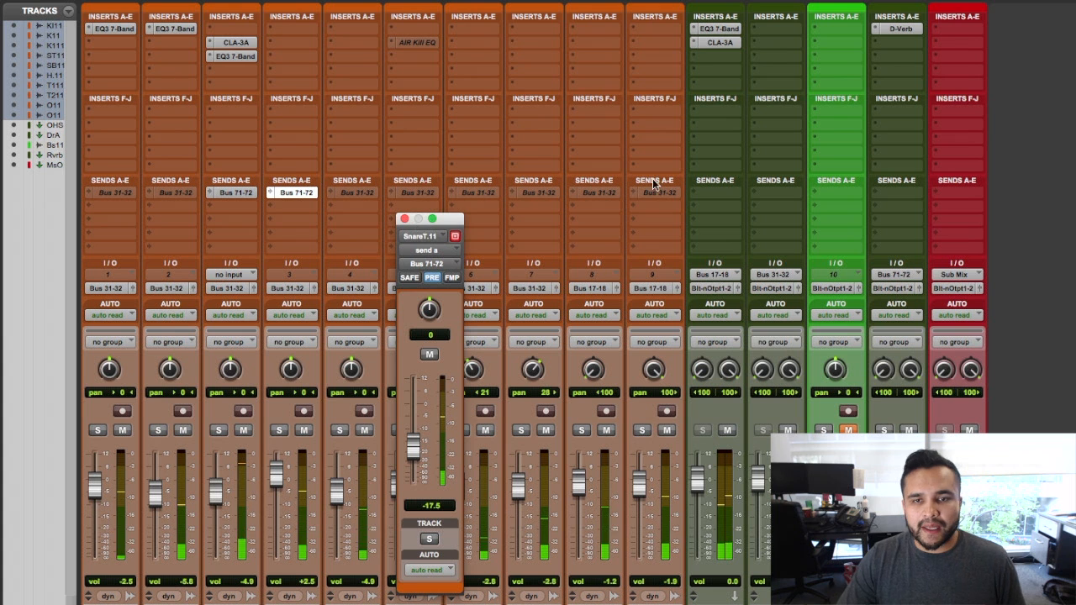
{"action": "left_click", "coordinate": [405, 219]}
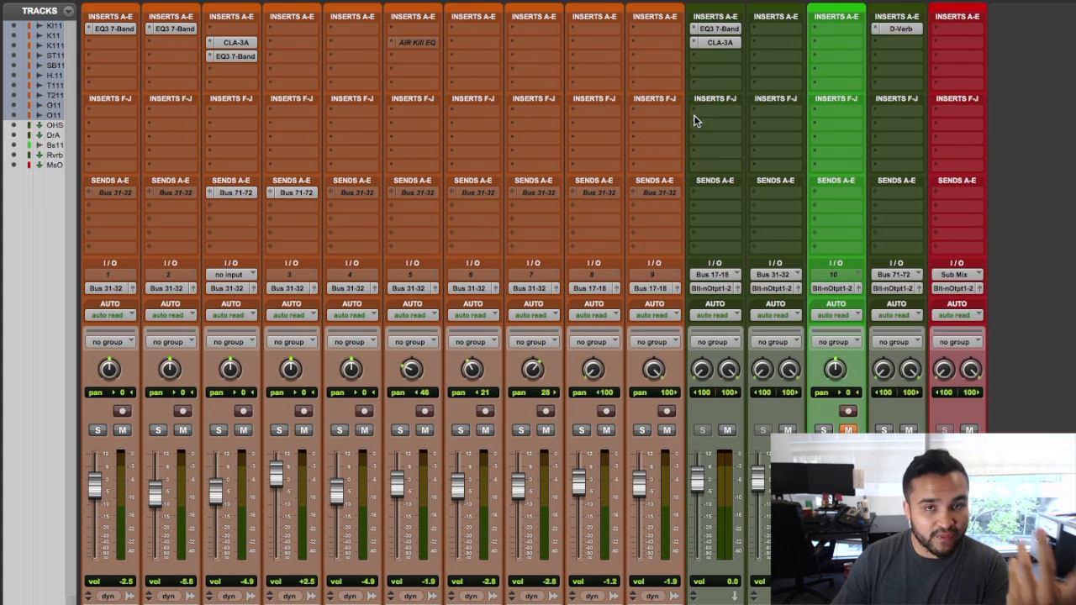
Insert an EQ3 7-Band below the D-Verb on the Reverb track, and cut its LMF band at about 500 Hz during playback.
{"action": "left_click", "coordinate": [904, 43]}
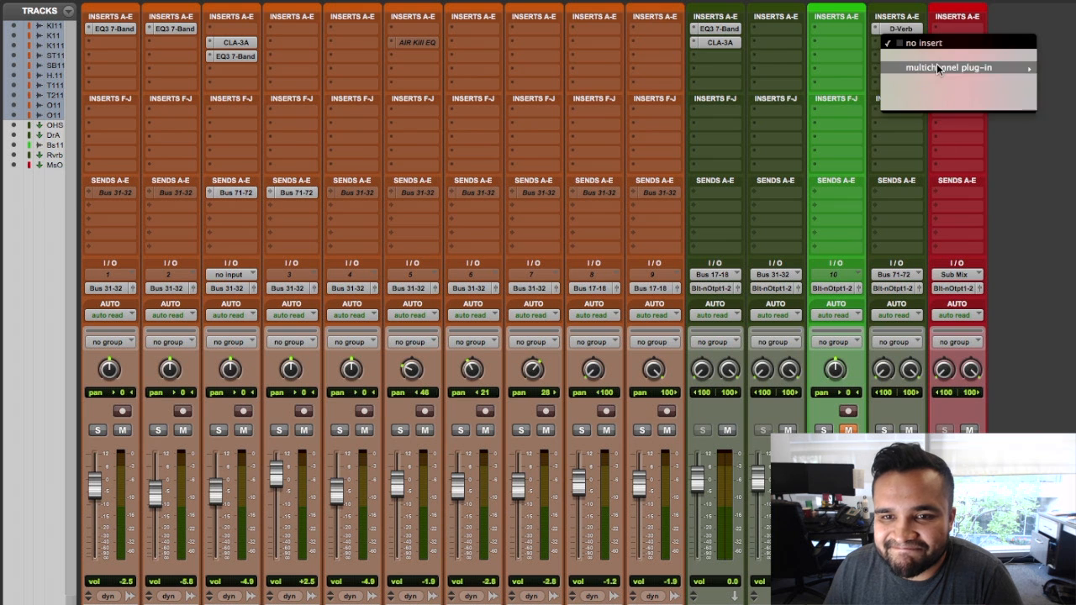
{"action": "mouse_move", "coordinate": [938, 69]}
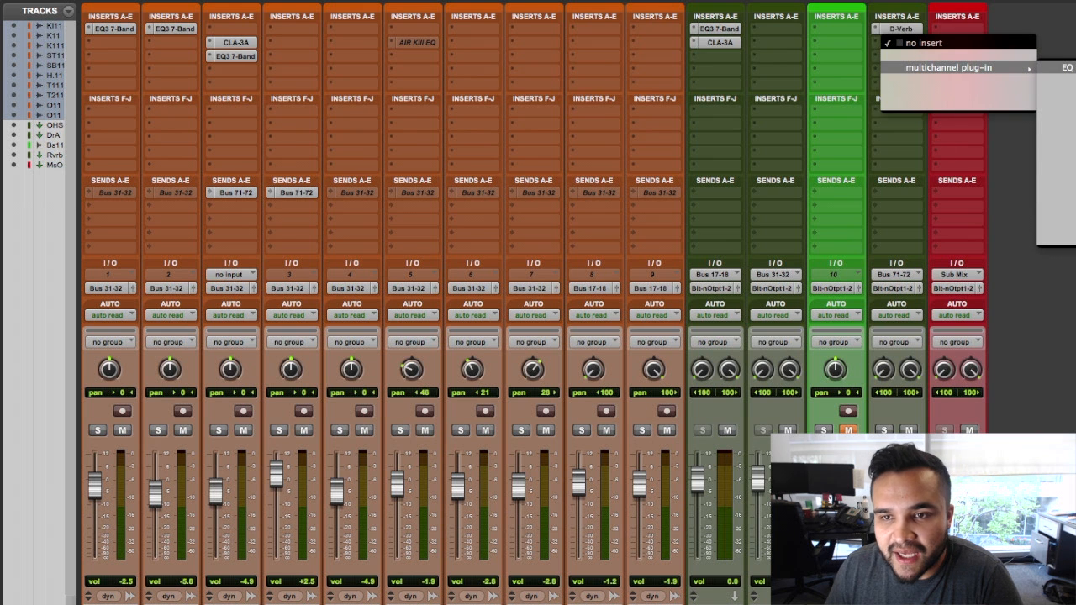
{"action": "left_click", "coordinate": [1072, 69]}
{"action": "key", "text": "space"}
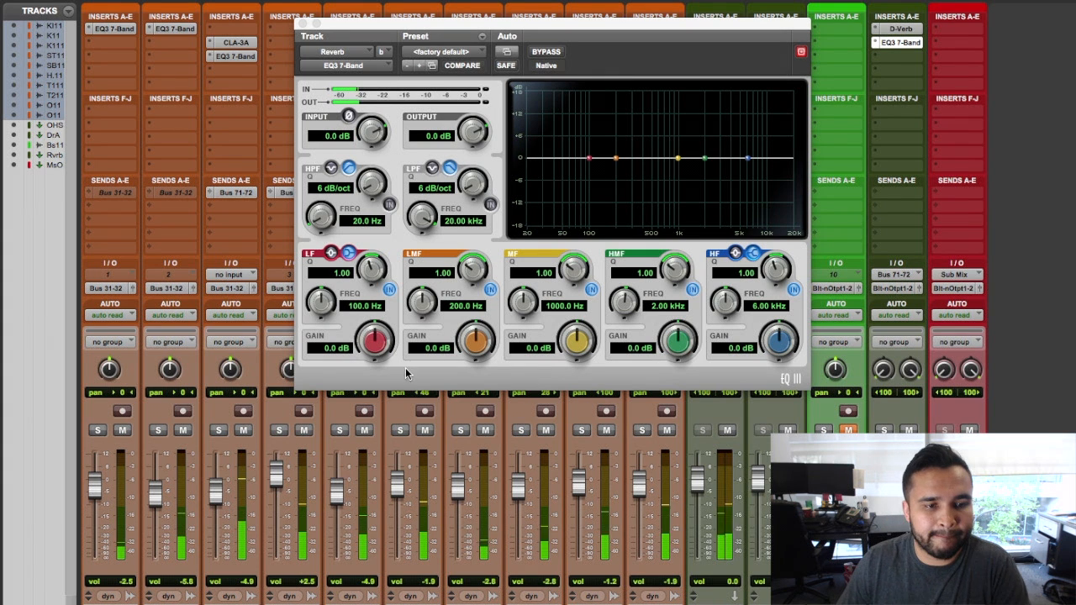
{"action": "left_click", "coordinate": [619, 161]}
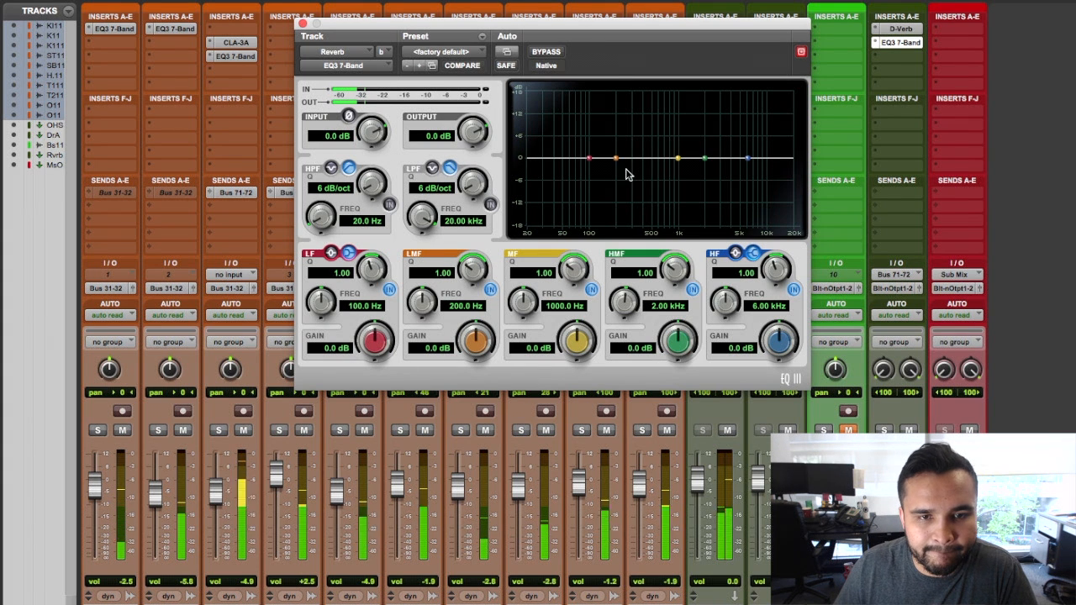
{"action": "left_click_drag", "start_coordinate": [615, 161], "coordinate": [651, 175]}
Raise KckOtdp111's reverb send to -8.9, and refine the Reverb EQ's LMF cut to 584.2 Hz at -5.5 dB.
{"action": "left_click", "coordinate": [240, 194]}
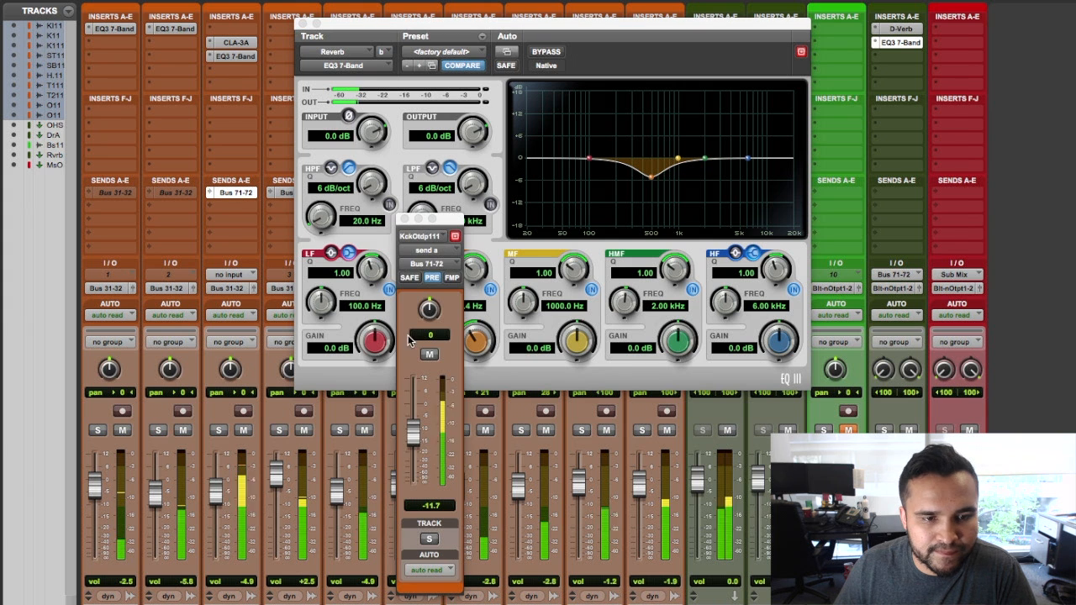
{"action": "left_click_drag", "start_coordinate": [423, 444], "coordinate": [417, 432]}
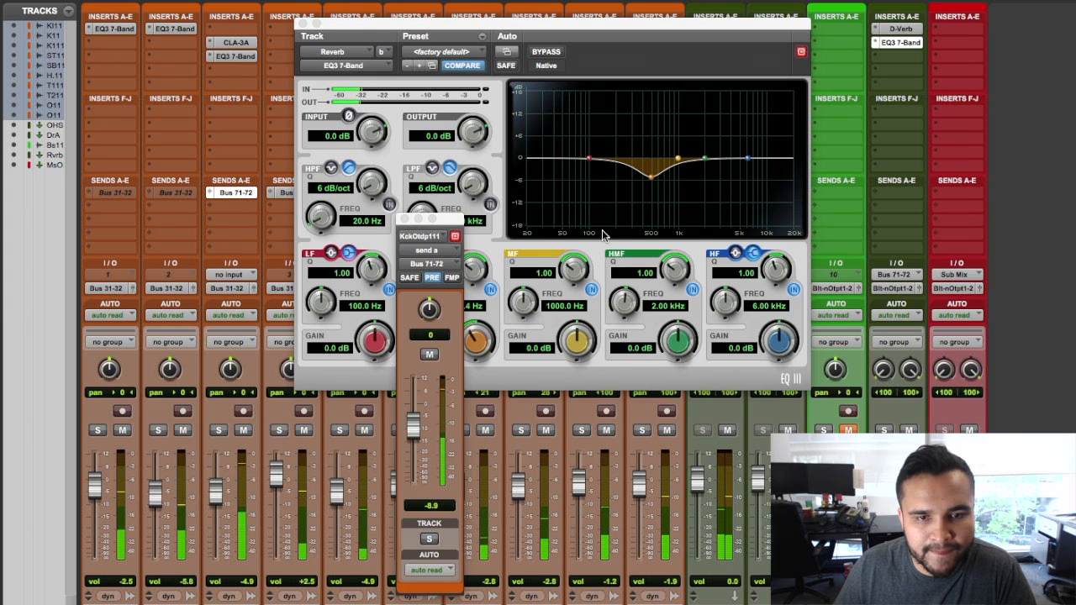
{"action": "left_click_drag", "start_coordinate": [650, 178], "coordinate": [651, 180]}
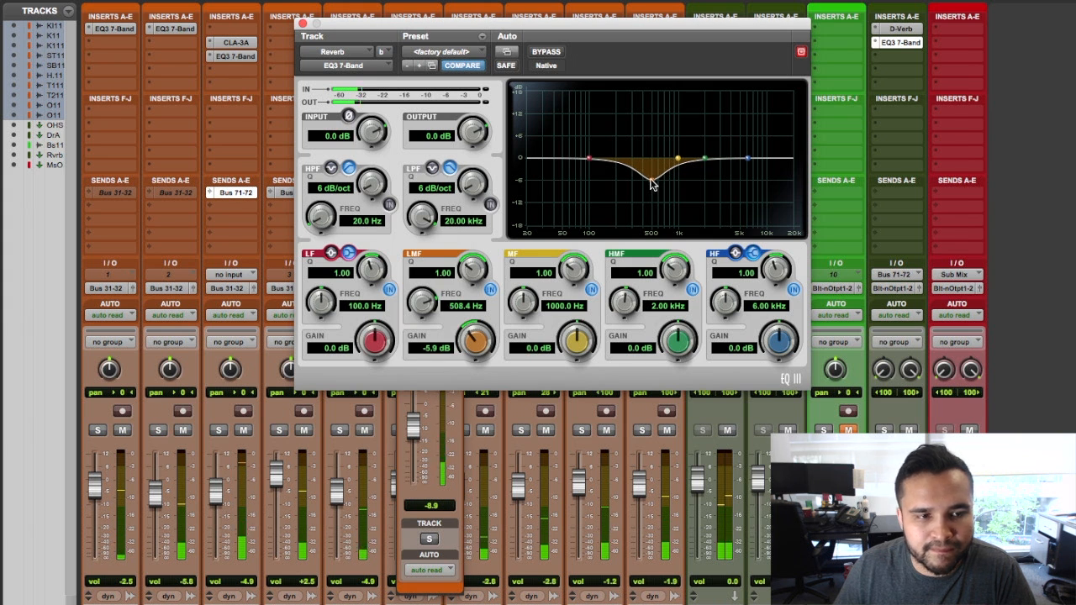
{"action": "left_click", "coordinate": [237, 196]}
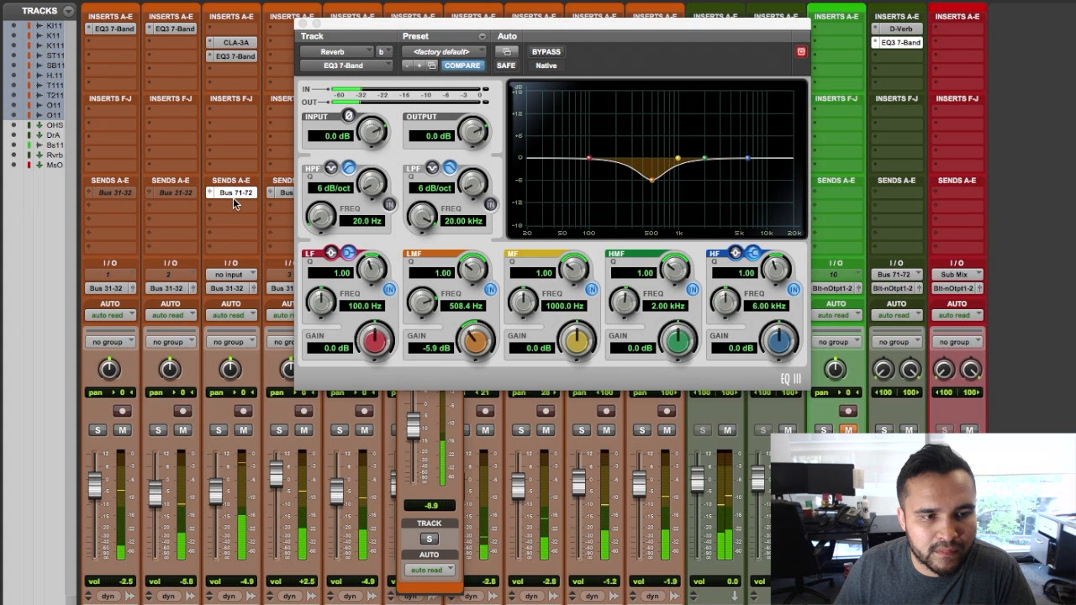
{"action": "left_click", "coordinate": [652, 178]}
{"action": "left_click_drag", "start_coordinate": [653, 178], "coordinate": [657, 179]}
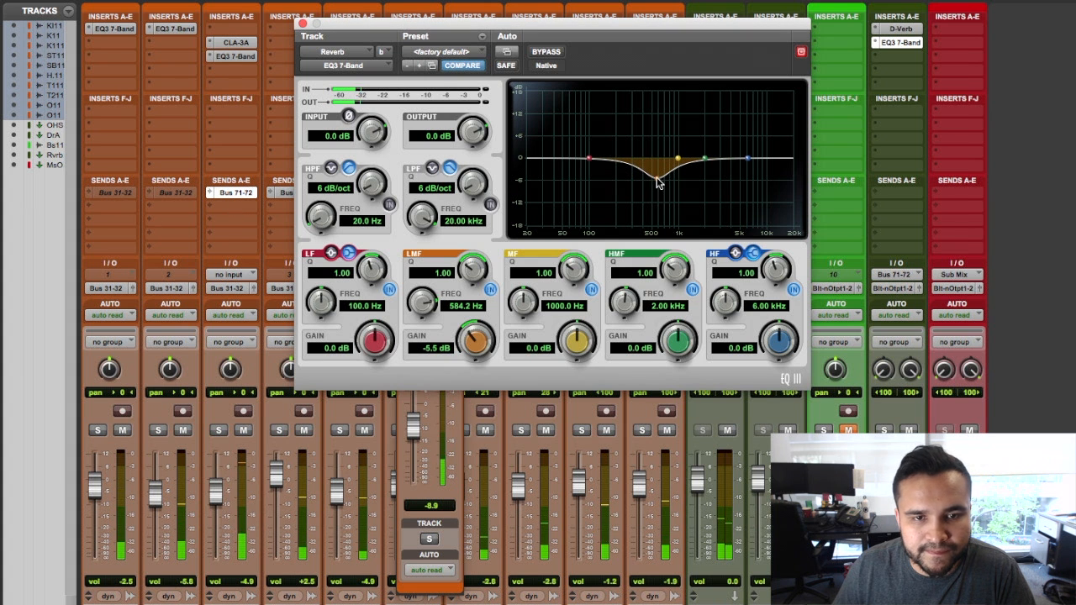
{"action": "left_click", "coordinate": [303, 24]}
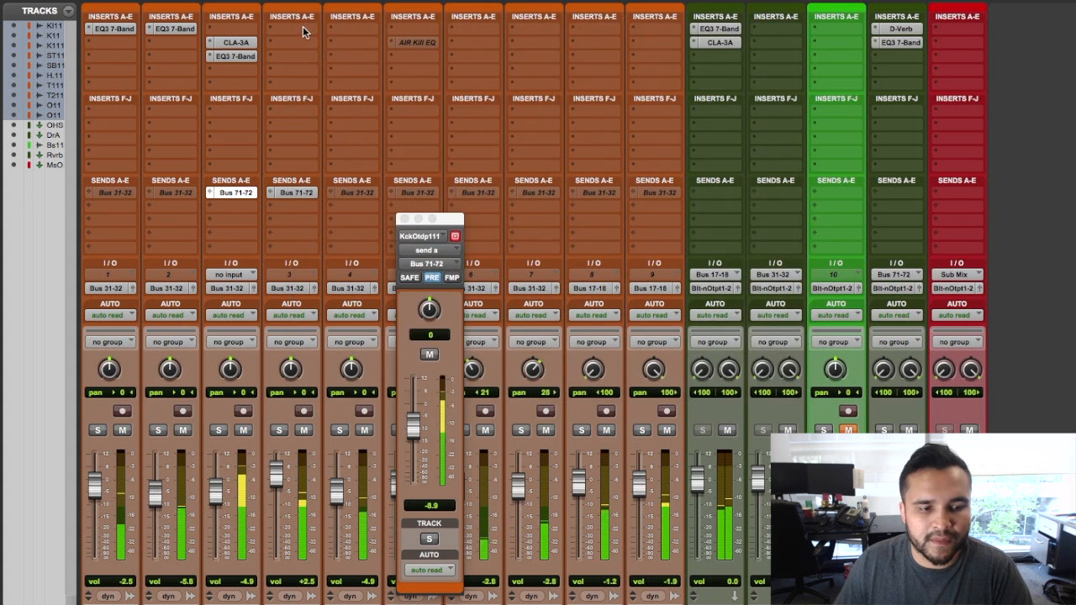
{"action": "left_click", "coordinate": [404, 219]}
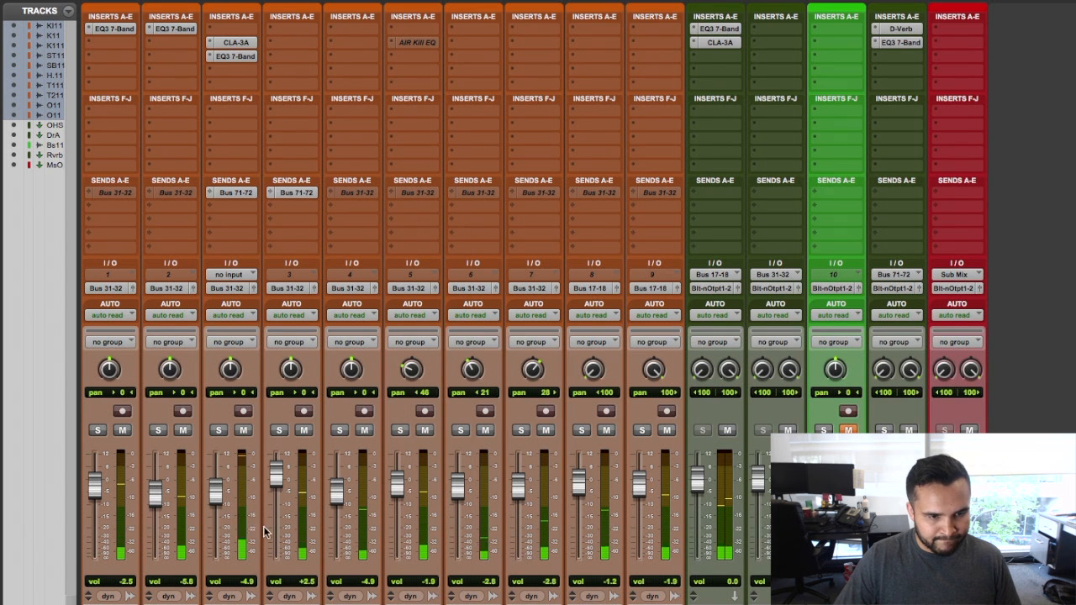
Lower the track faders during playback: SnareT.11 to -2.2, HH.11 to -6.8, Tom1.11 to -4.9 and OHL.11 to -1.6.
{"action": "left_click_drag", "start_coordinate": [276, 476], "coordinate": [280, 486]}
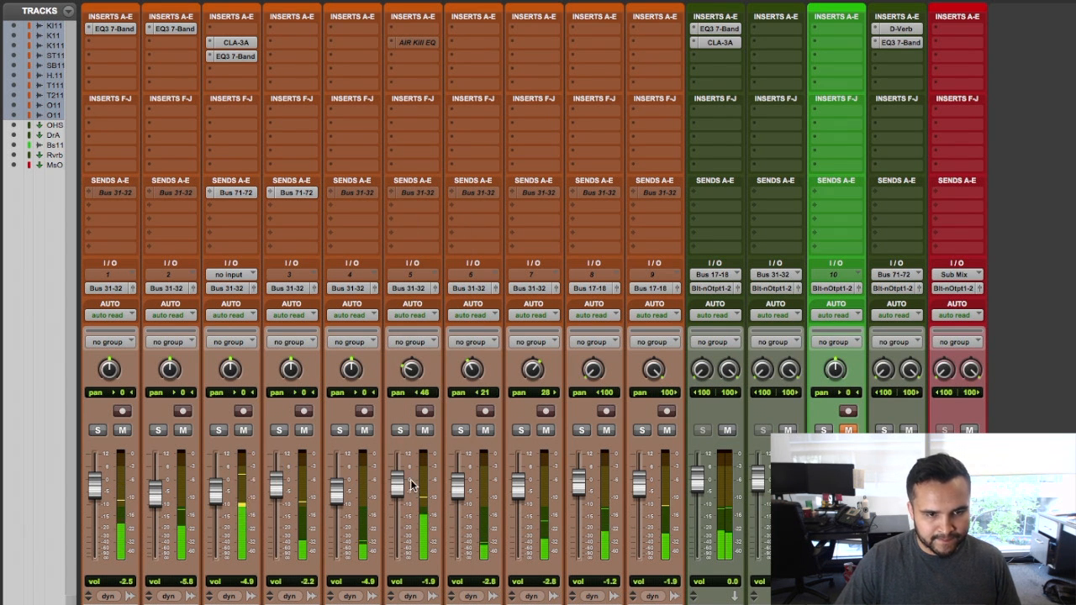
{"action": "left_click_drag", "start_coordinate": [400, 489], "coordinate": [402, 500]}
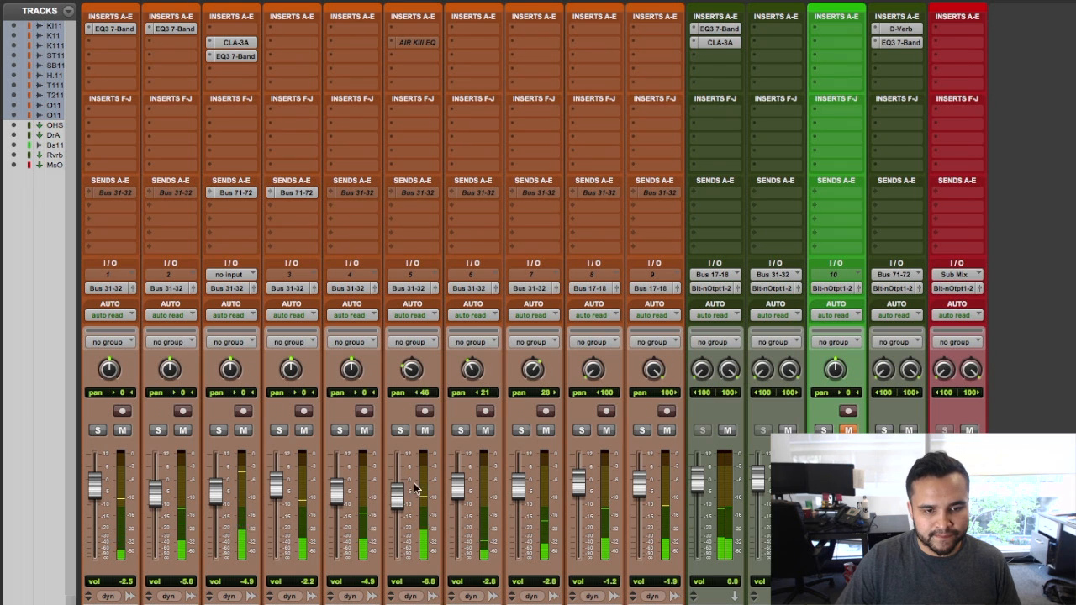
{"action": "left_click_drag", "start_coordinate": [465, 491], "coordinate": [465, 501]}
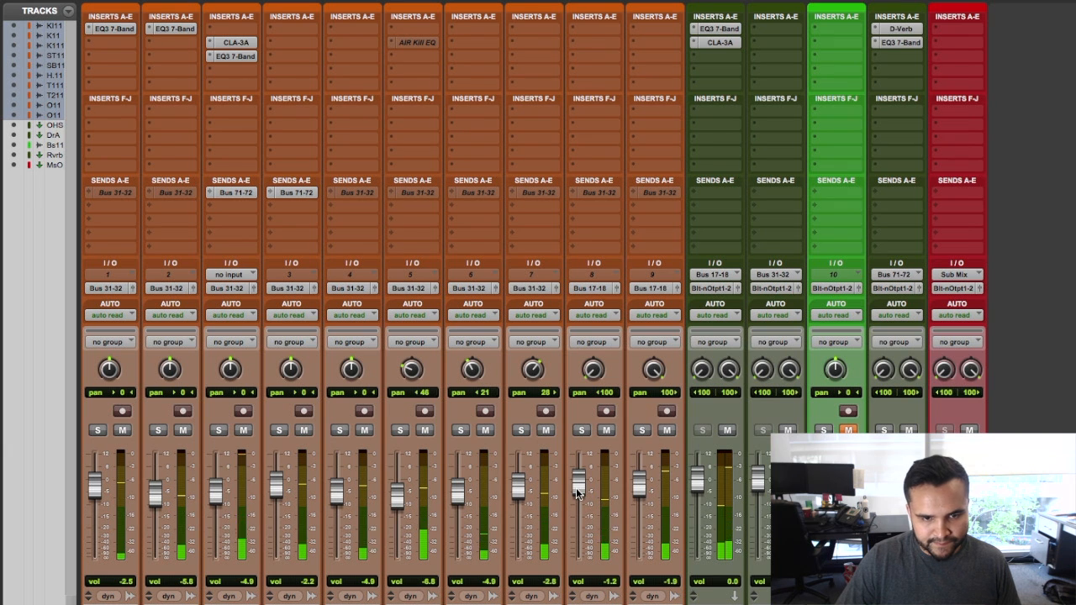
{"action": "left_click_drag", "start_coordinate": [576, 488], "coordinate": [579, 494]}
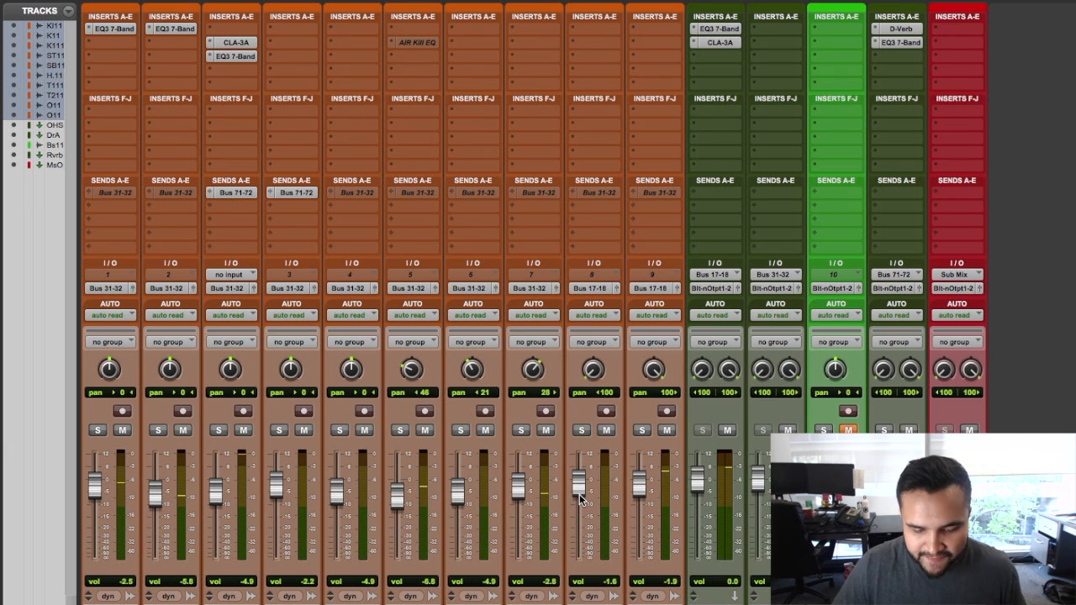
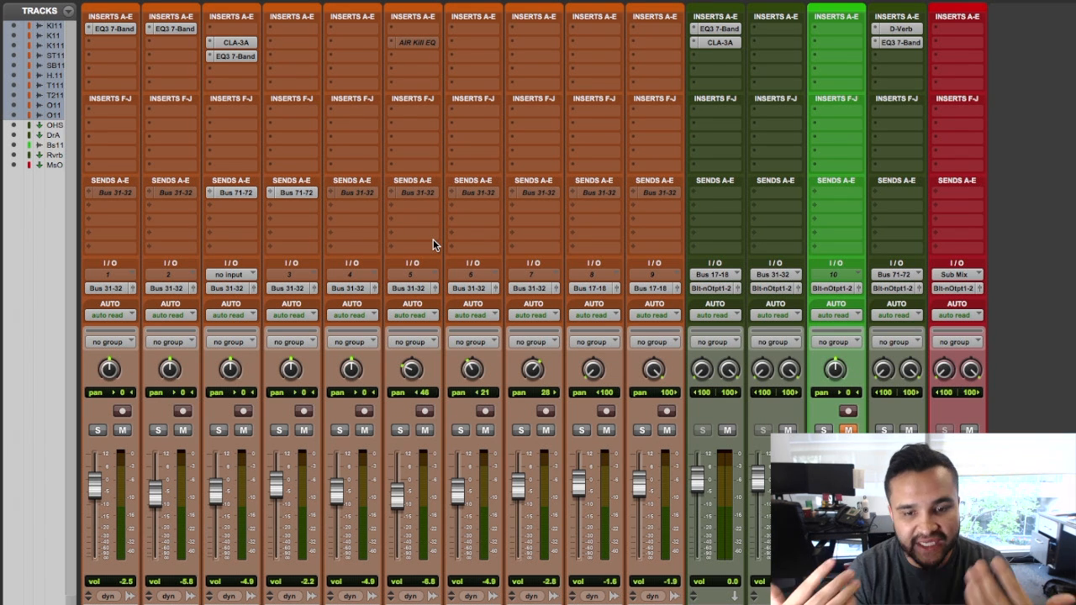
Unmute the bass track during playback, and set KckOtdp111's volume to -4.0 and SnareT.11's to -2.5.
{"action": "key", "text": "space"}
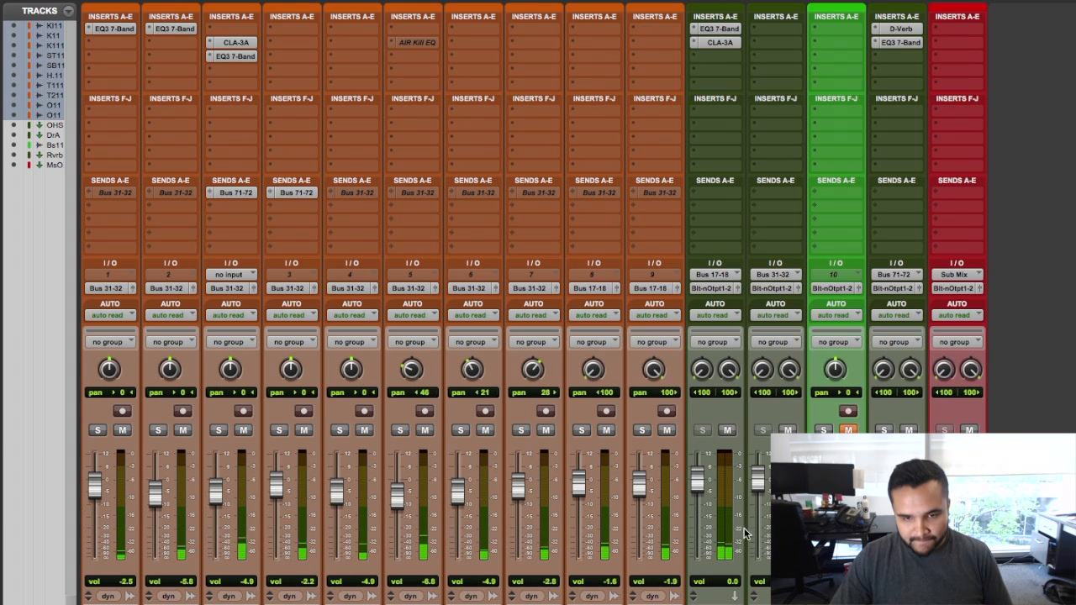
{"action": "left_click", "coordinate": [847, 429]}
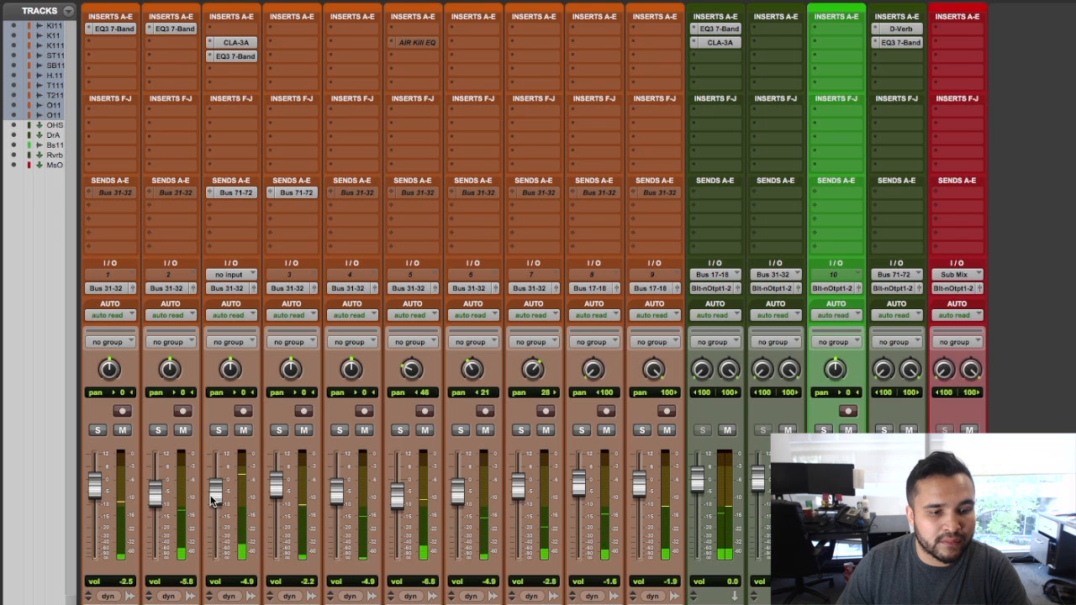
{"action": "left_click_drag", "start_coordinate": [212, 496], "coordinate": [271, 493]}
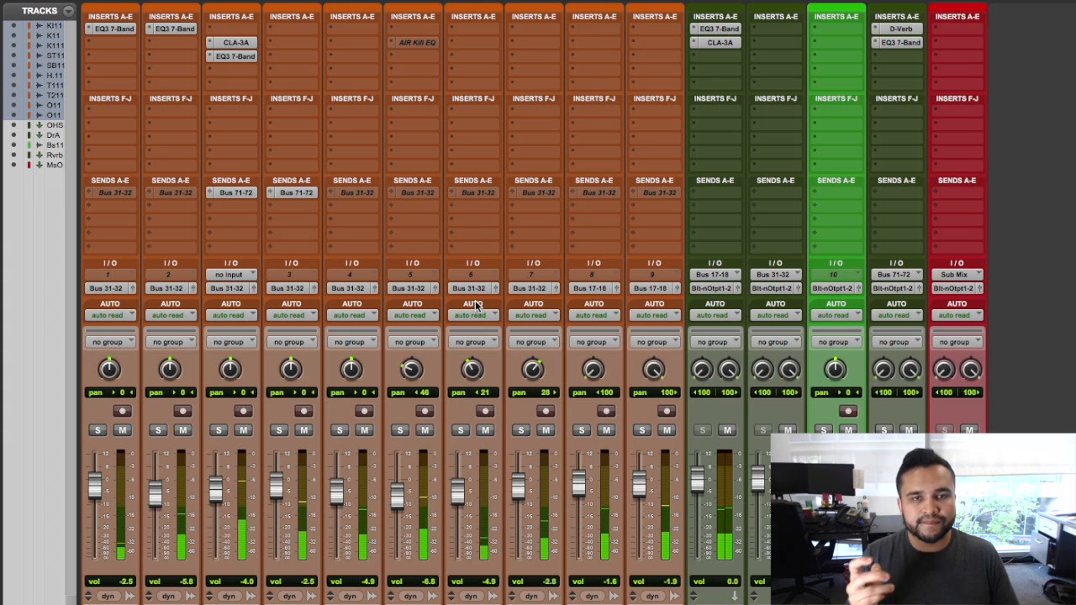
Switch the grouped tracks to the KckIn.19 playlist set in the edit window, and play from about 2:31.
{"action": "key", "text": "super+equal"}
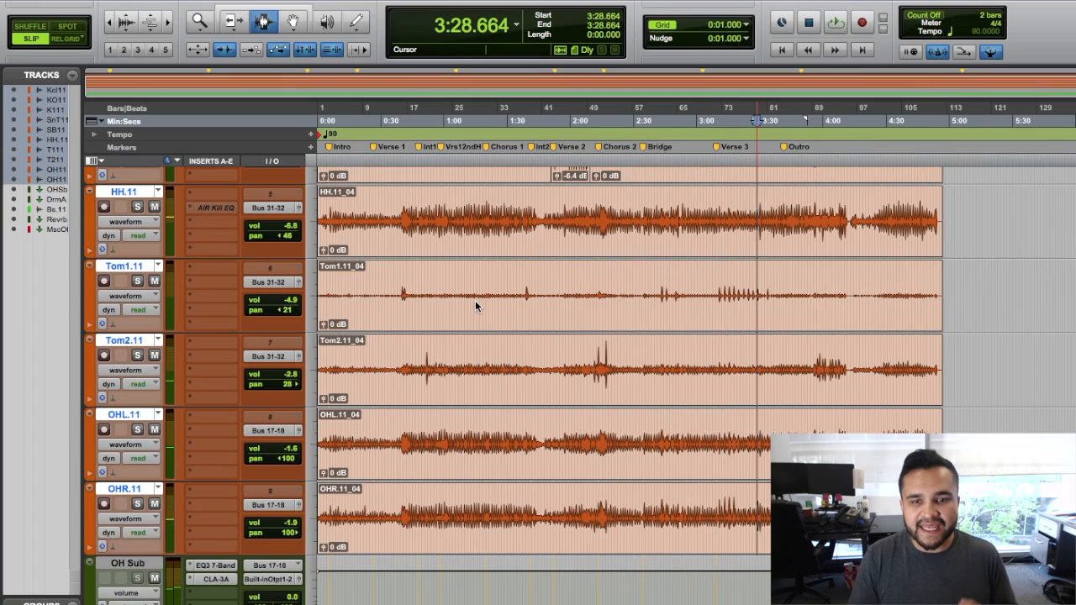
{"action": "scroll", "coordinate": [454, 290], "scroll_direction": "up", "scroll_amount": 5}
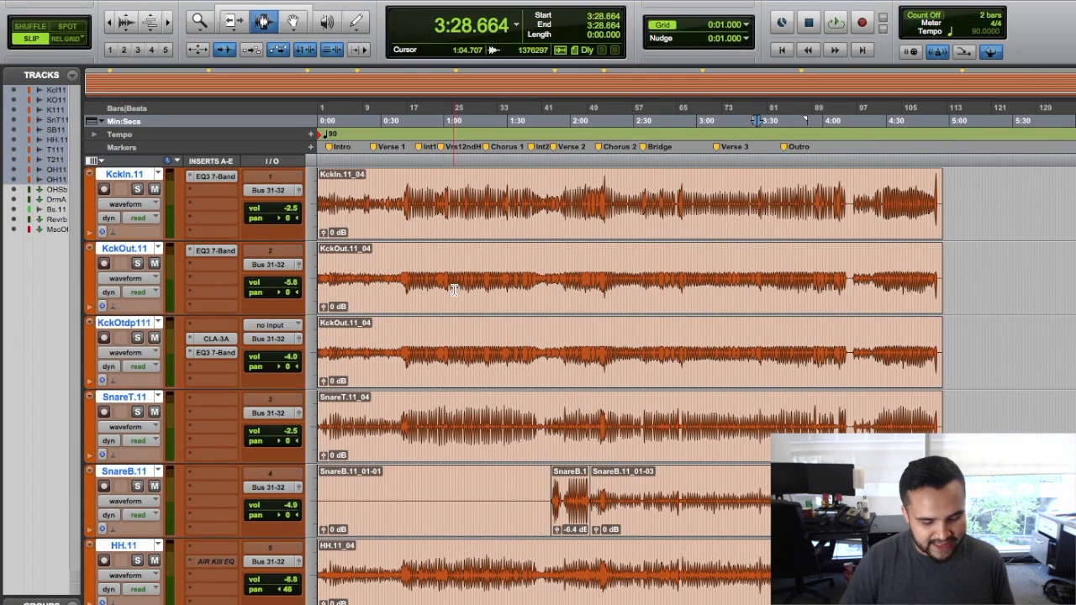
{"action": "left_click", "coordinate": [158, 174]}
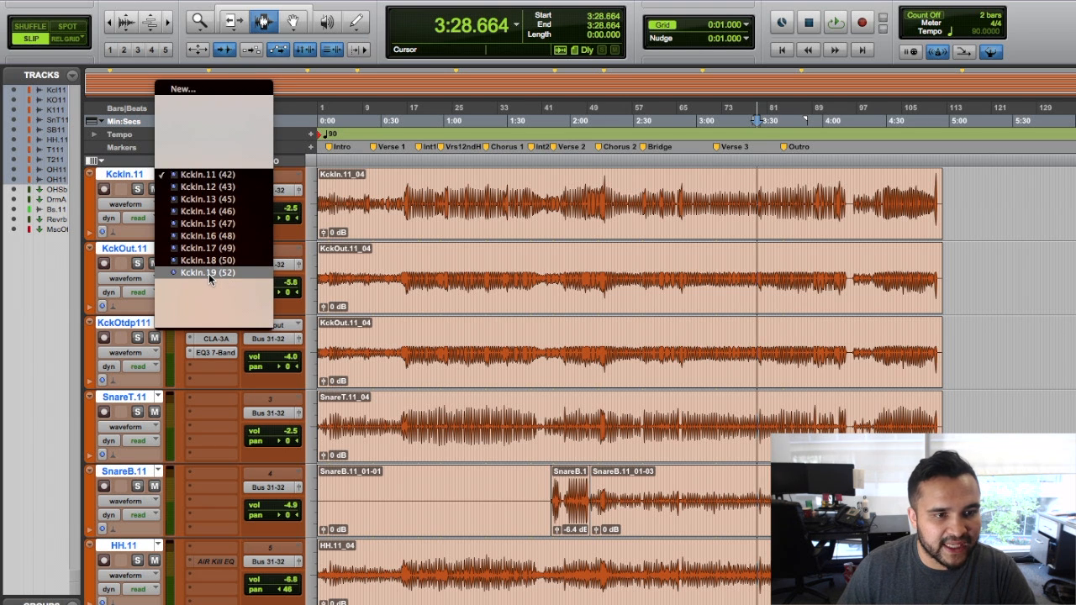
{"action": "left_click", "coordinate": [208, 273]}
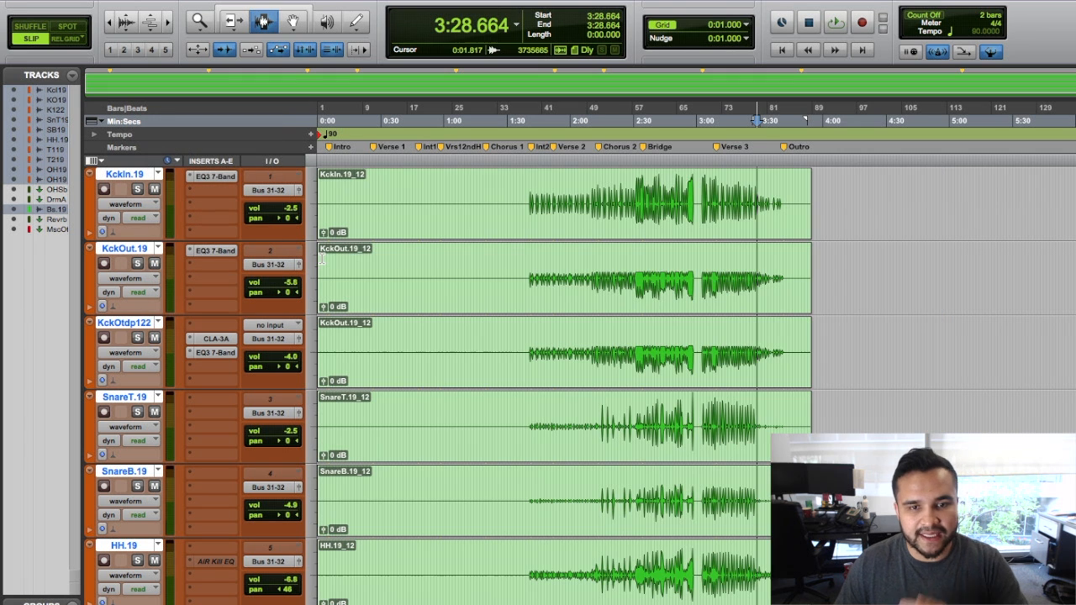
{"action": "left_click", "coordinate": [636, 256]}
{"action": "key", "text": "space"}
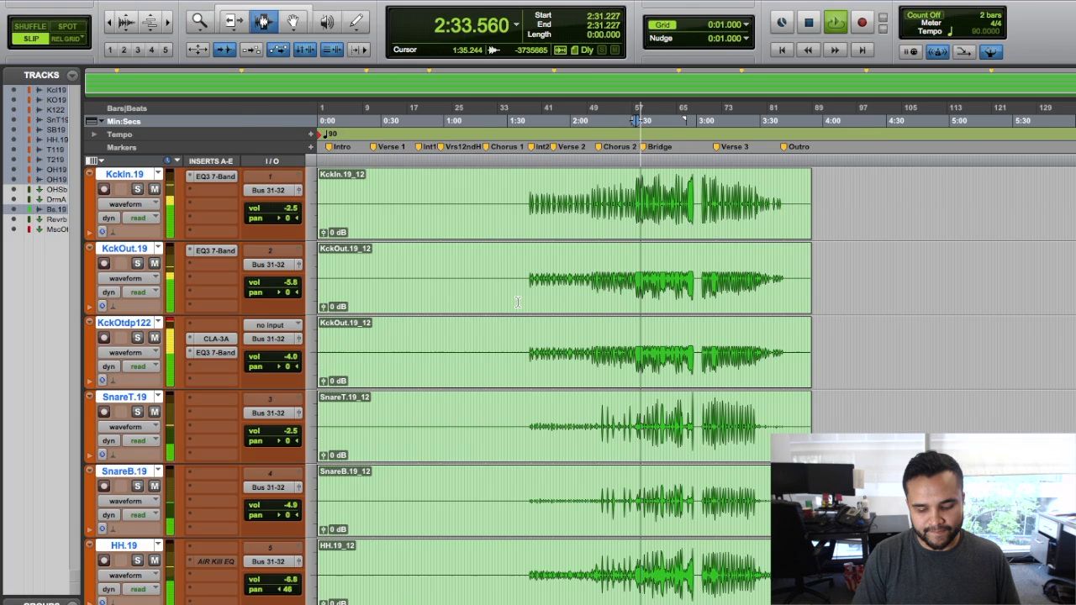
Try raising Tom1.19's fader in the mix window, undo the grouped volume change, and suspend all track groups.
{"action": "key", "text": "super+equal"}
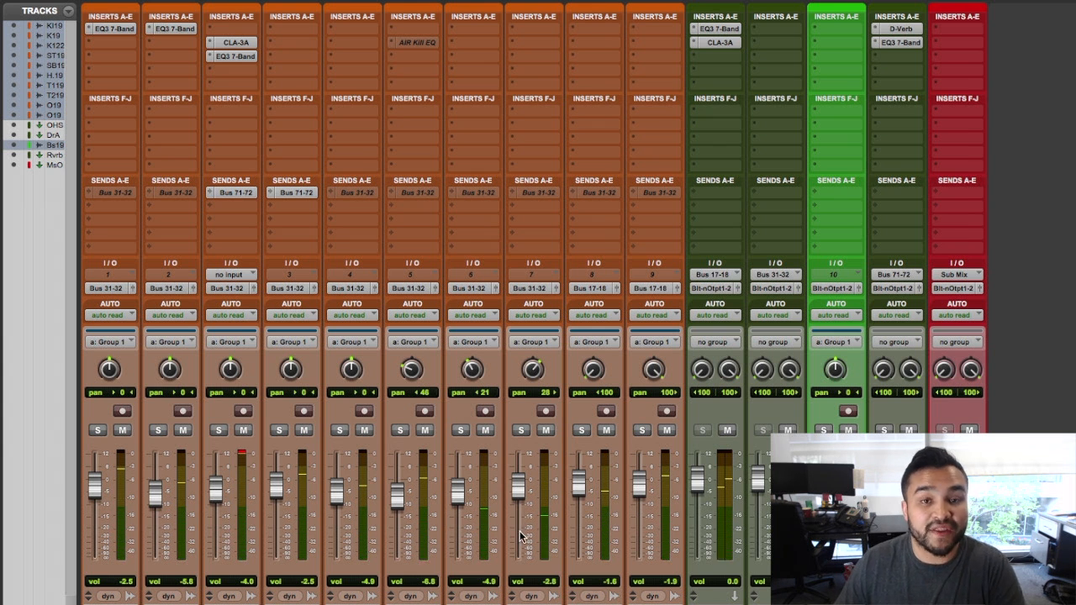
{"action": "left_click_drag", "start_coordinate": [455, 501], "coordinate": [455, 496]}
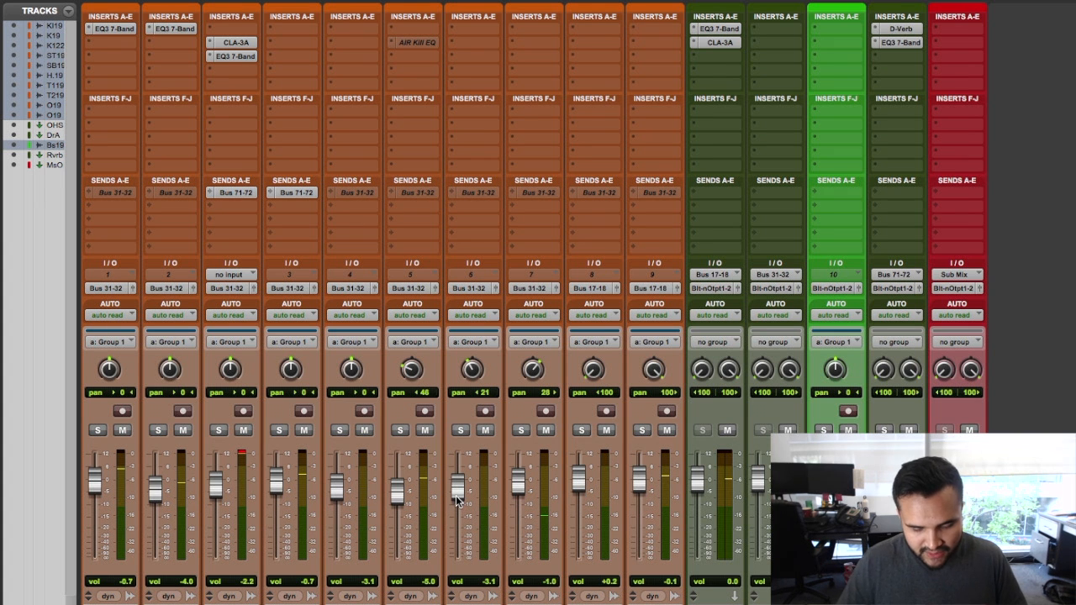
{"action": "key", "text": "super+z"}
{"action": "key", "text": "super+shift+g"}
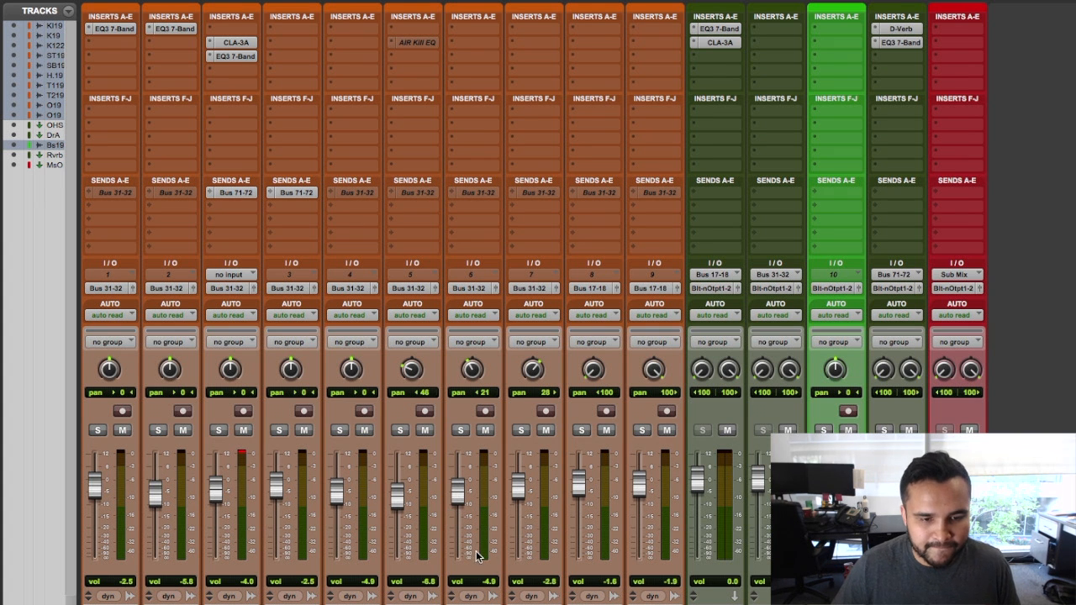
Set Tom1.19 to volume -3.7 and pan 30 left, and Tom2.19 to volume -8.0 and pan 45 right.
{"action": "left_click", "coordinate": [473, 604]}
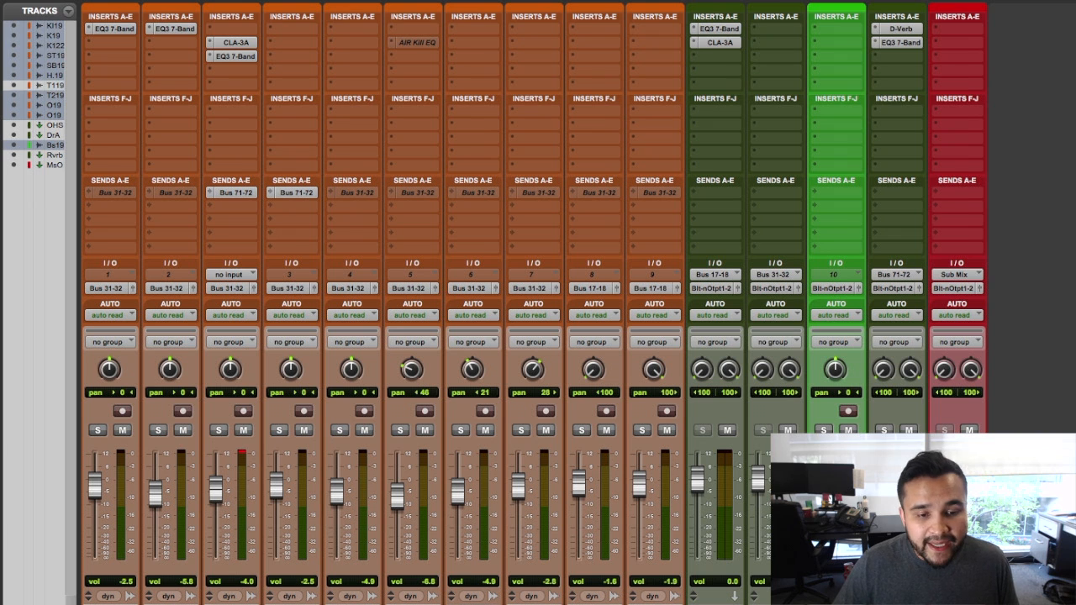
{"action": "left_click", "coordinate": [474, 604]}
{"action": "left_click", "coordinate": [534, 604]}
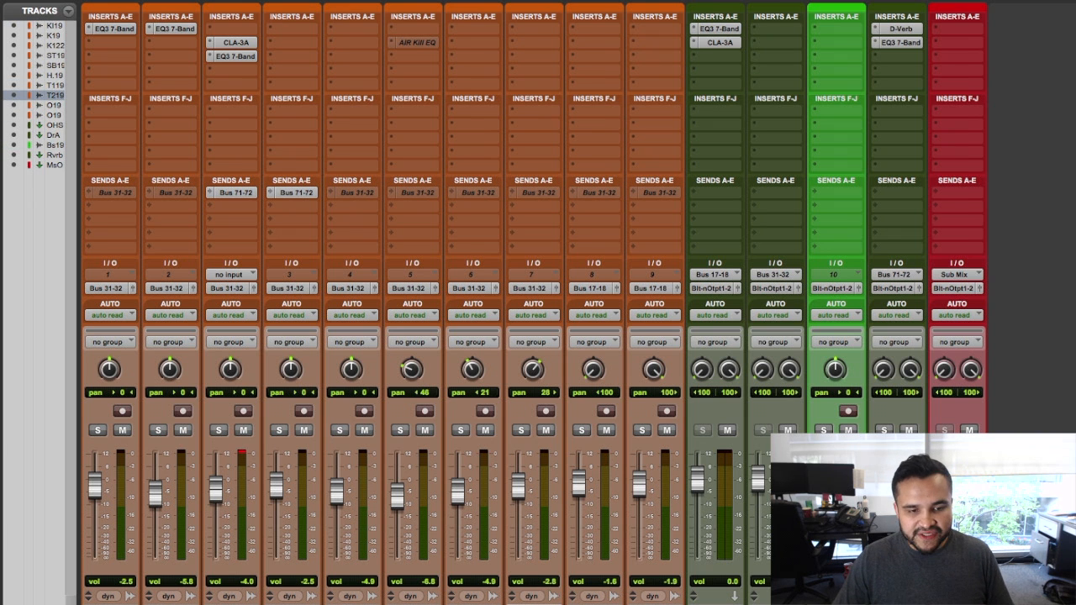
{"action": "left_click", "coordinate": [473, 604]}
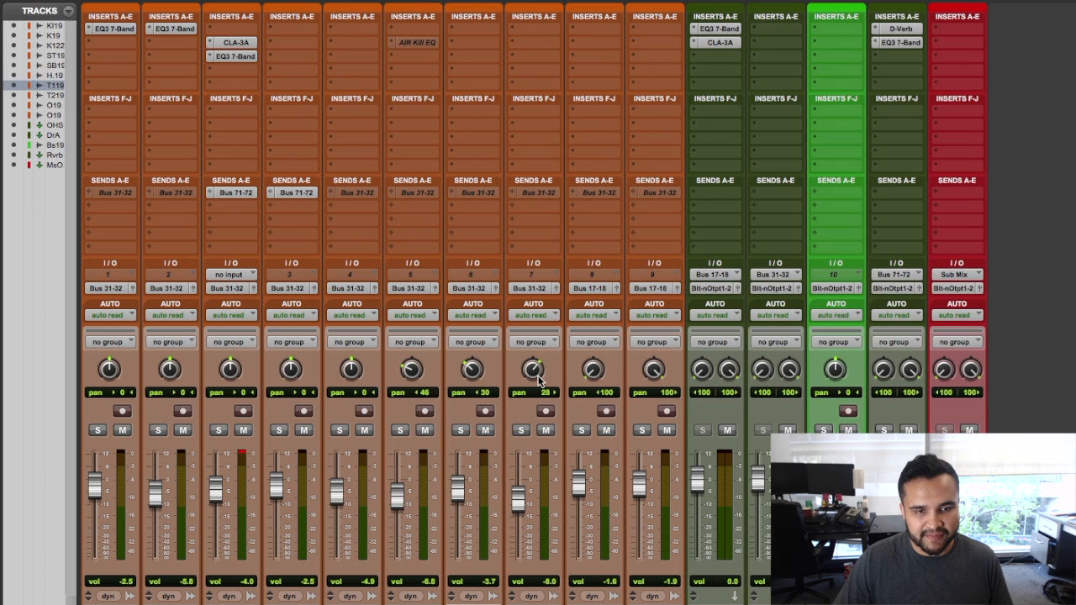
In the edit window, select Tom1.19 and Tom2.19 from about 2:25 to 3:14, solo both tracks, and play.
{"action": "key", "text": "ctrl+Right"}
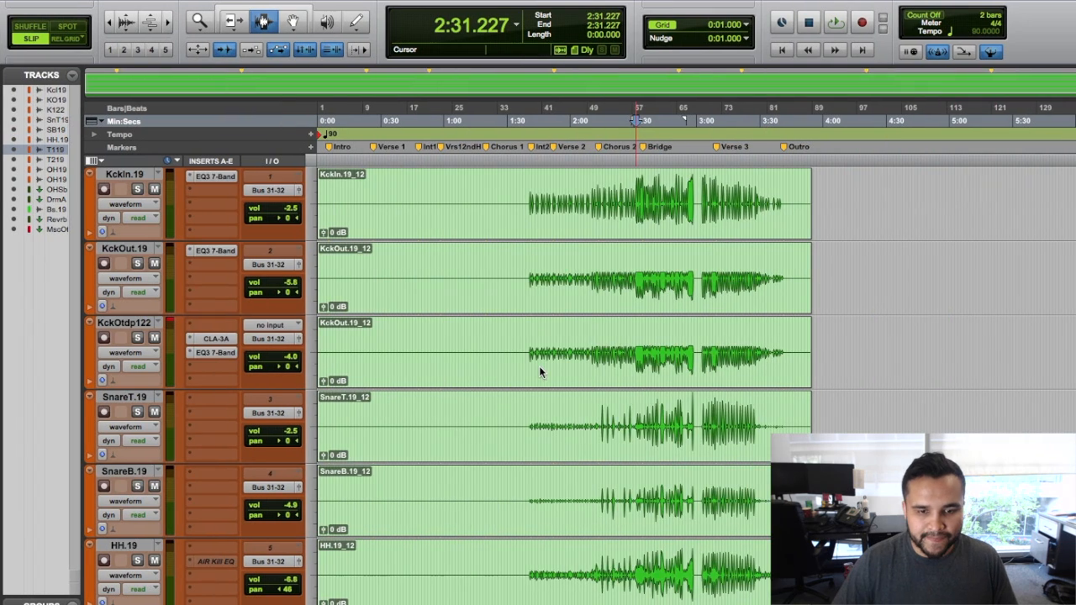
{"action": "scroll", "coordinate": [541, 372], "scroll_direction": "down", "scroll_amount": 4}
{"action": "left_click_drag", "start_coordinate": [623, 354], "coordinate": [728, 433]}
{"action": "key", "text": "shift+s"}
{"action": "key", "text": "space"}
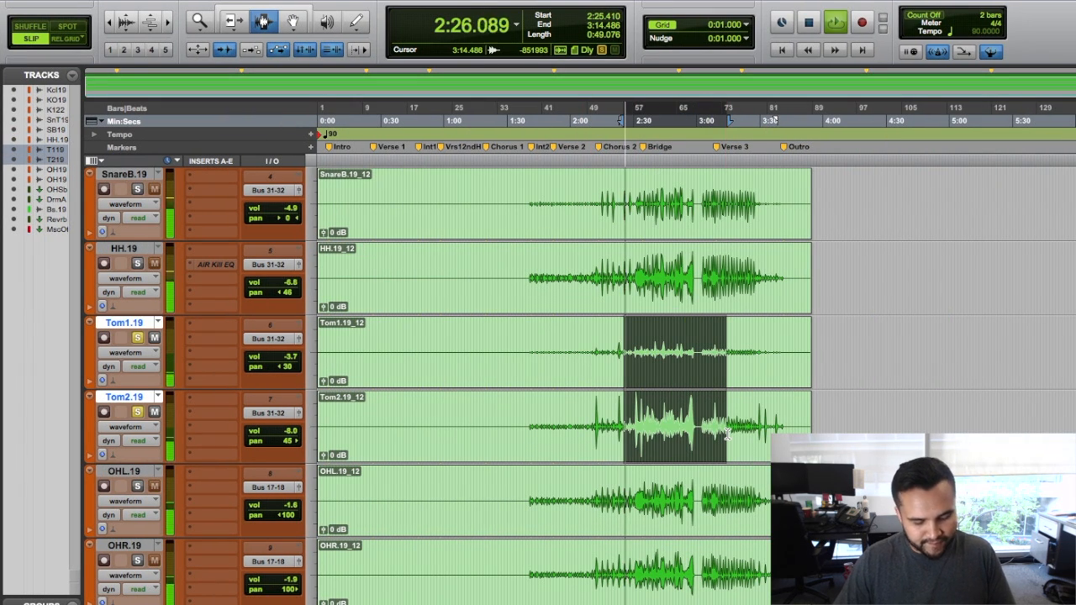
Select the range from 2:35.000 to 2:45.000 on Tom1.19 and Tom2.19 at the Bridge during playback.
{"action": "key", "text": "t"}
{"action": "key", "text": "t"}
{"action": "key", "text": "r"}
{"action": "left_click", "coordinate": [907, 409]}
{"action": "key", "text": "t"}
{"action": "key", "text": "t"}
{"action": "key", "text": "t"}
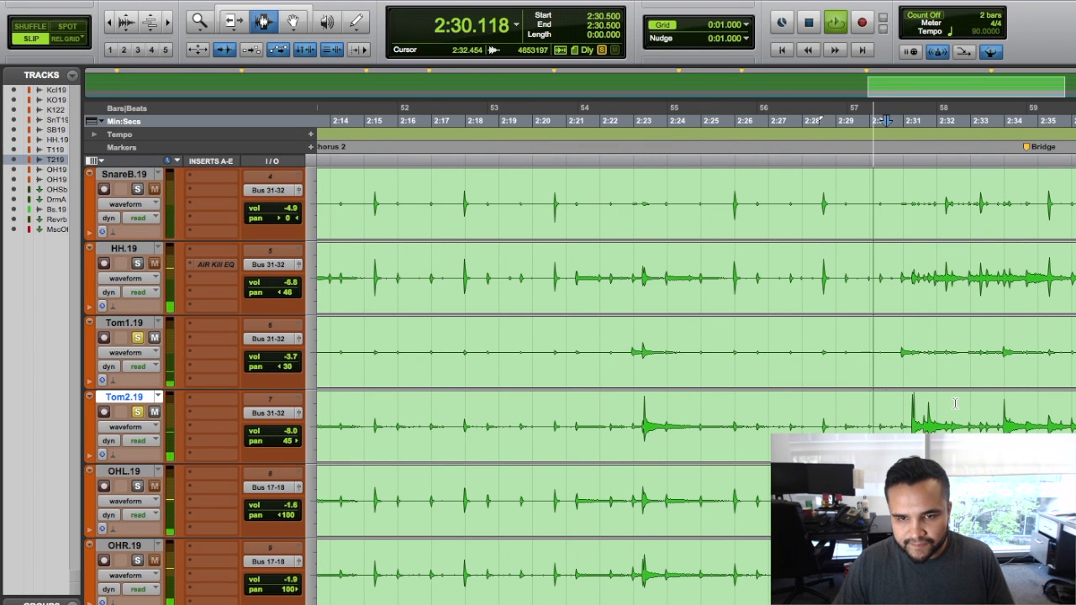
{"action": "key", "text": "r"}
{"action": "key", "text": "t"}
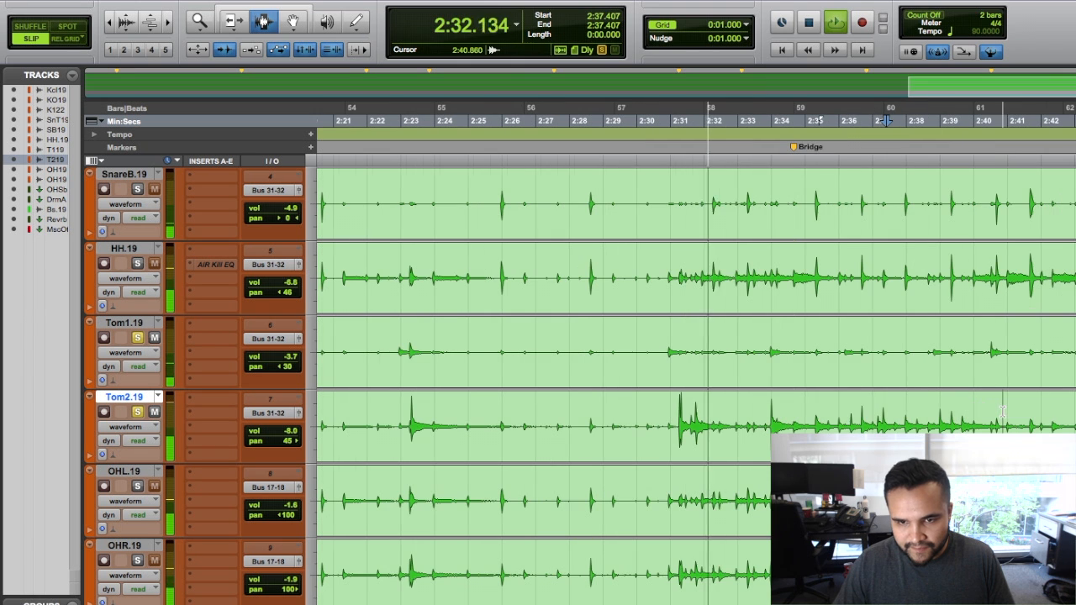
{"action": "key", "text": "r"}
{"action": "key", "text": "t"}
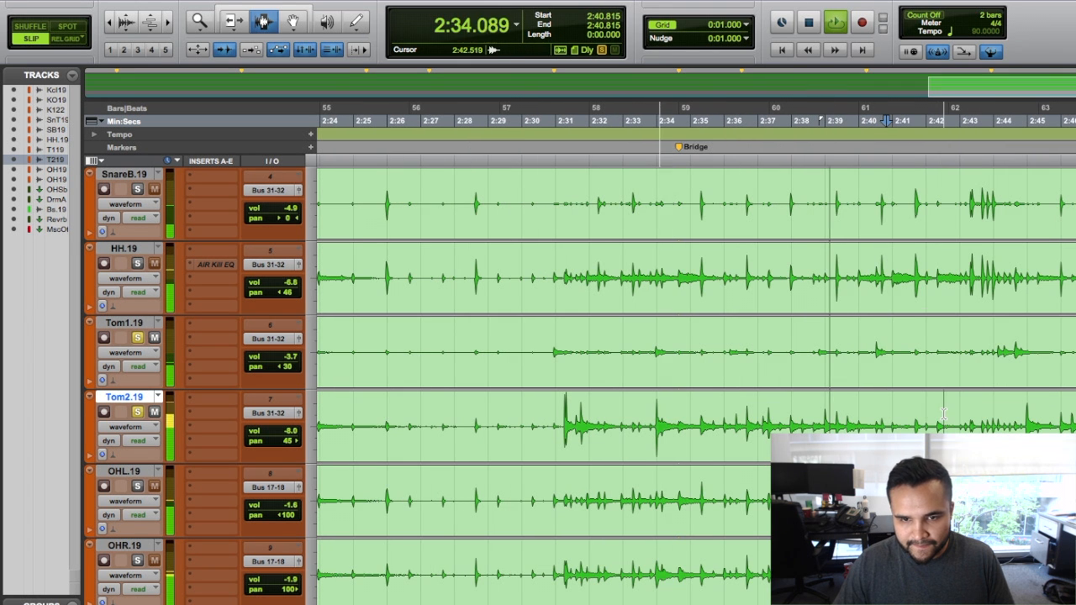
{"action": "left_click", "coordinate": [689, 350]}
{"action": "left_click_drag", "start_coordinate": [690, 349], "coordinate": [1068, 427]}
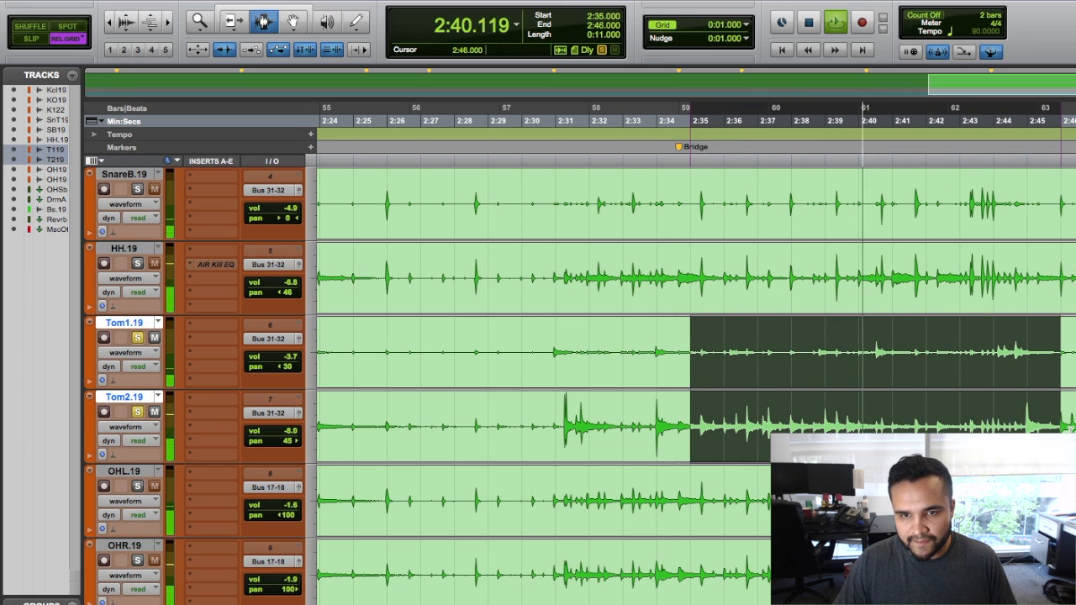
{"action": "left_click_drag", "start_coordinate": [1070, 429], "coordinate": [1029, 427]}
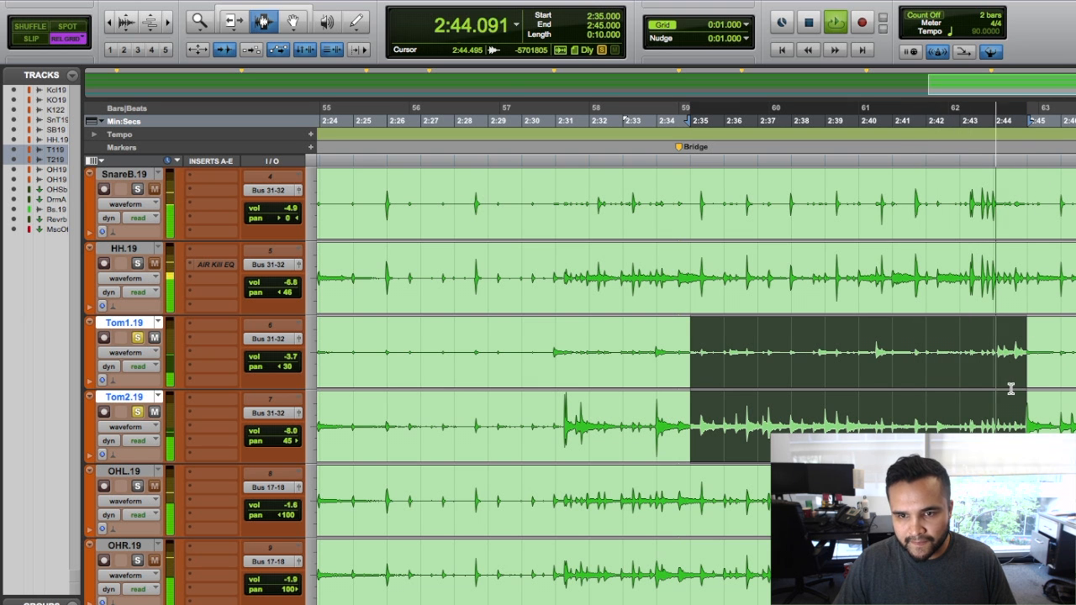
Set the main counter to Bars|Beats, and extend the tom selection's end to 63|1|000 for looped playback.
{"action": "left_click", "coordinate": [516, 25]}
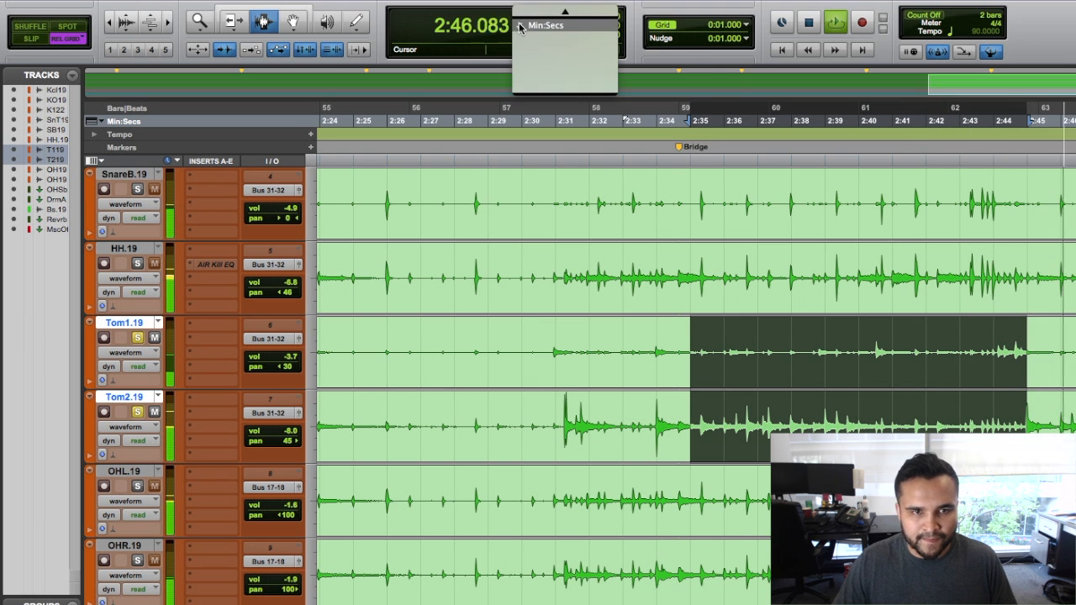
{"action": "left_click", "coordinate": [546, 12]}
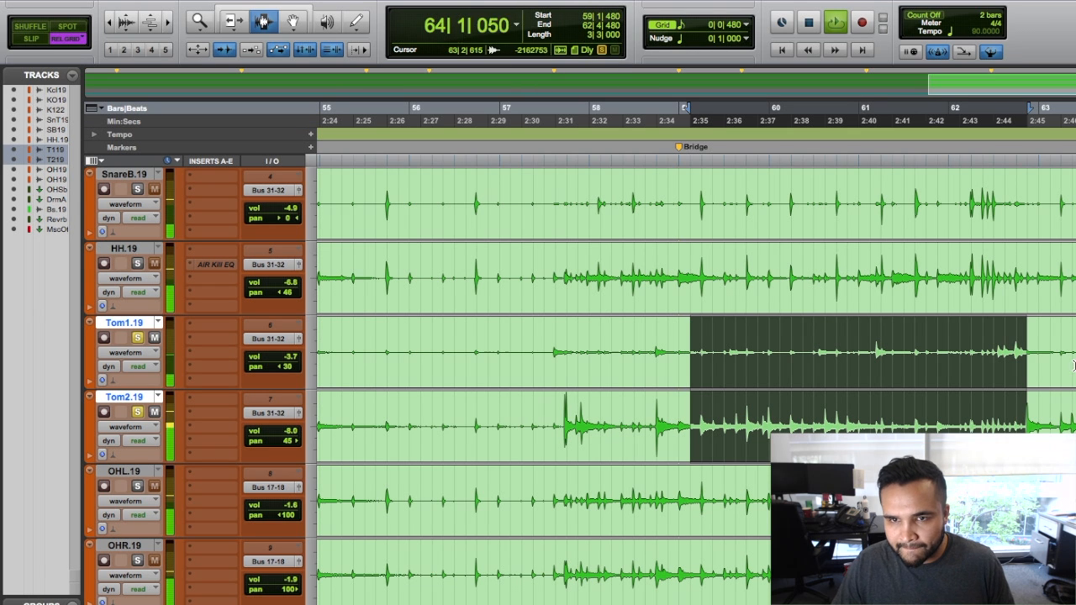
{"action": "left_click", "coordinate": [1042, 415], "text": "shift"}
{"action": "left_click", "coordinate": [1042, 111]}
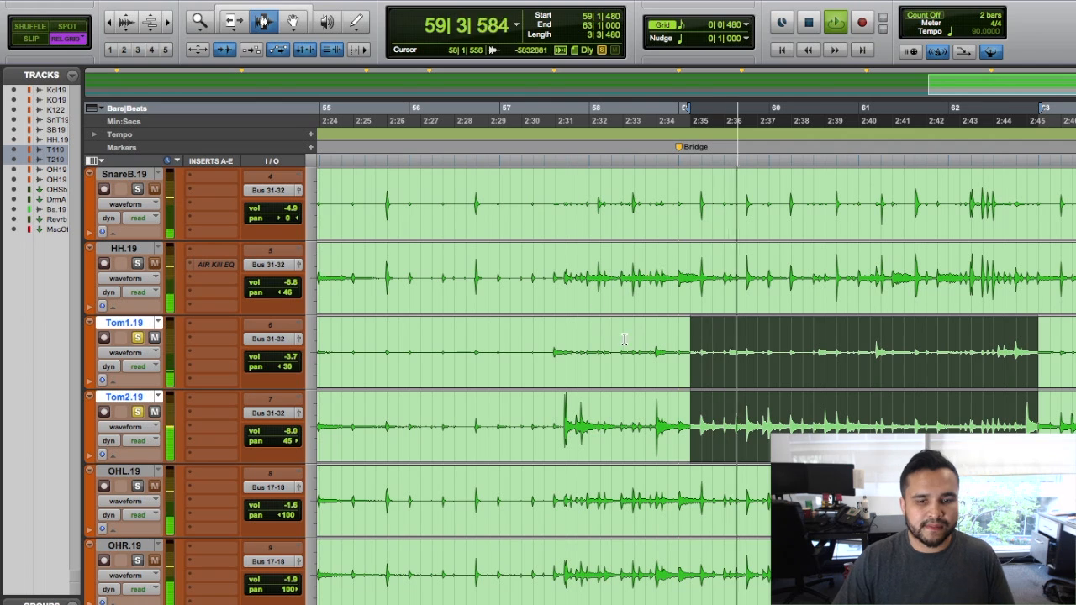
In the mix window, unsolo Tom1.19 and raise Tom2.19's volume to -4.6 during playback.
{"action": "key", "text": "super+equal"}
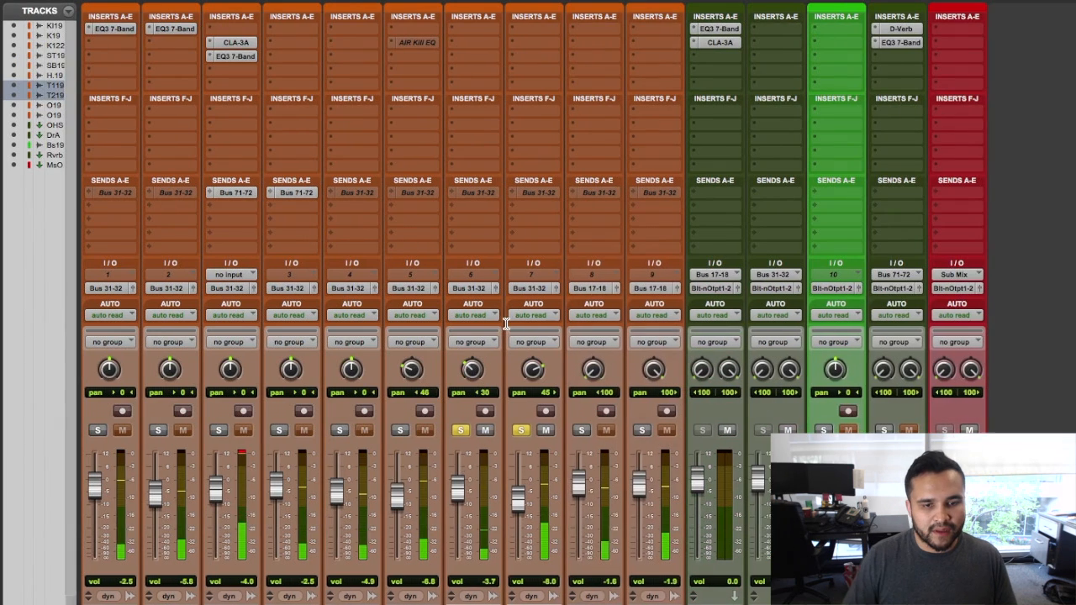
{"action": "left_click", "coordinate": [460, 430]}
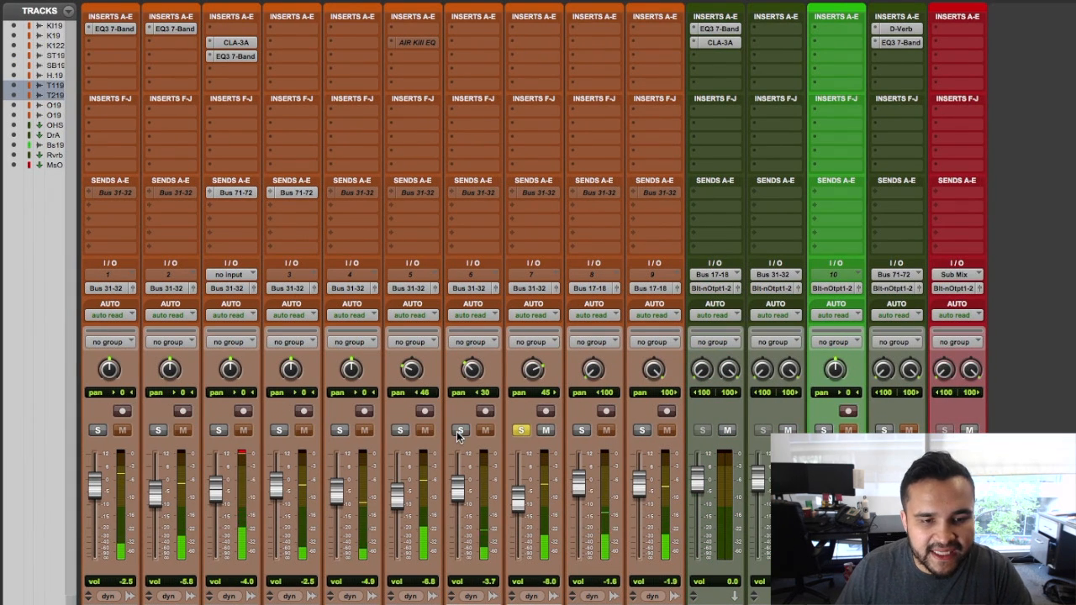
{"action": "left_click_drag", "start_coordinate": [521, 497], "coordinate": [522, 487]}
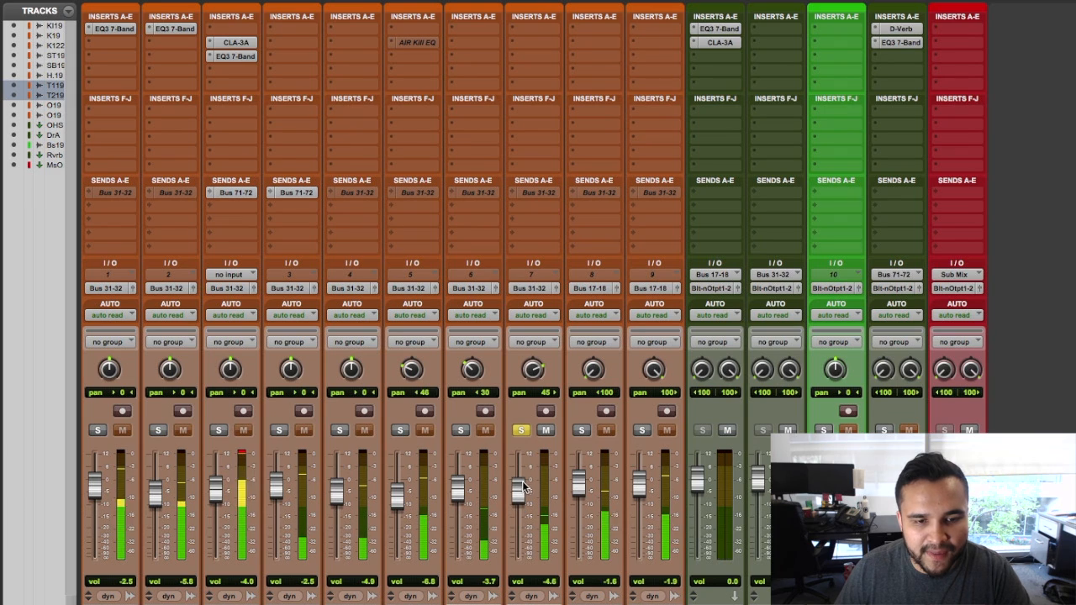
{"action": "key", "text": "super+equal"}
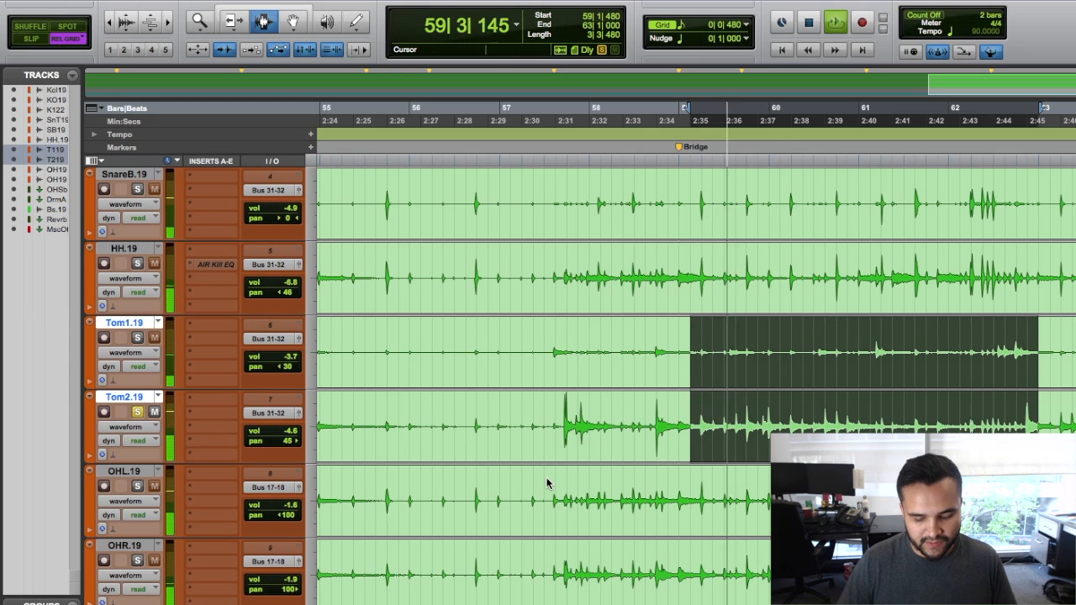
{"action": "key", "text": "super+equal"}
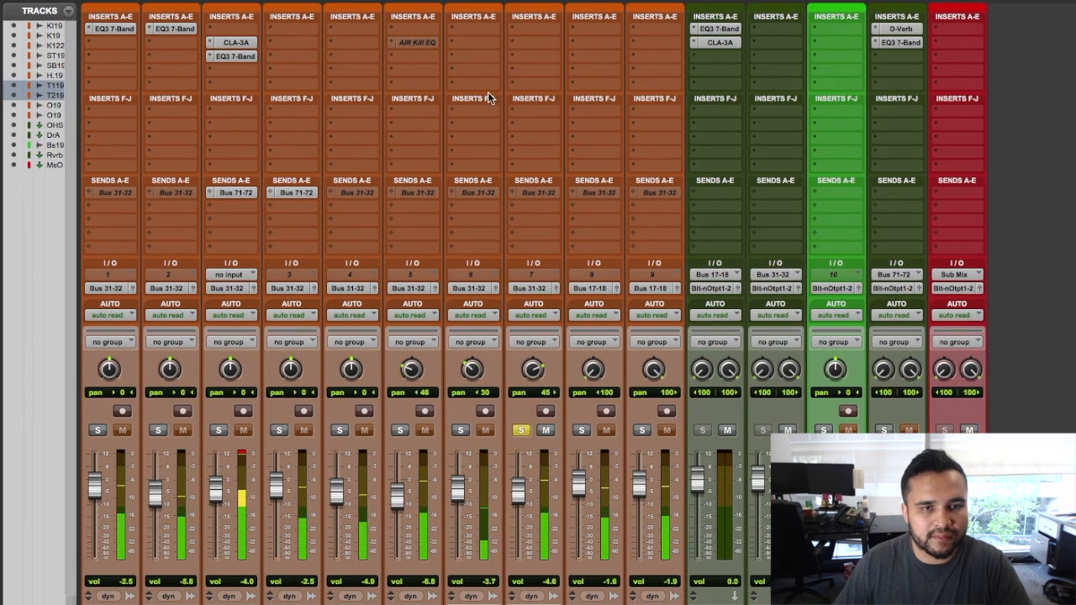
Insert a mono EQ3 7-Band in Tom2.19's first insert slot.
{"action": "left_click", "coordinate": [527, 28]}
{"action": "left_click", "coordinate": [510, 27]}
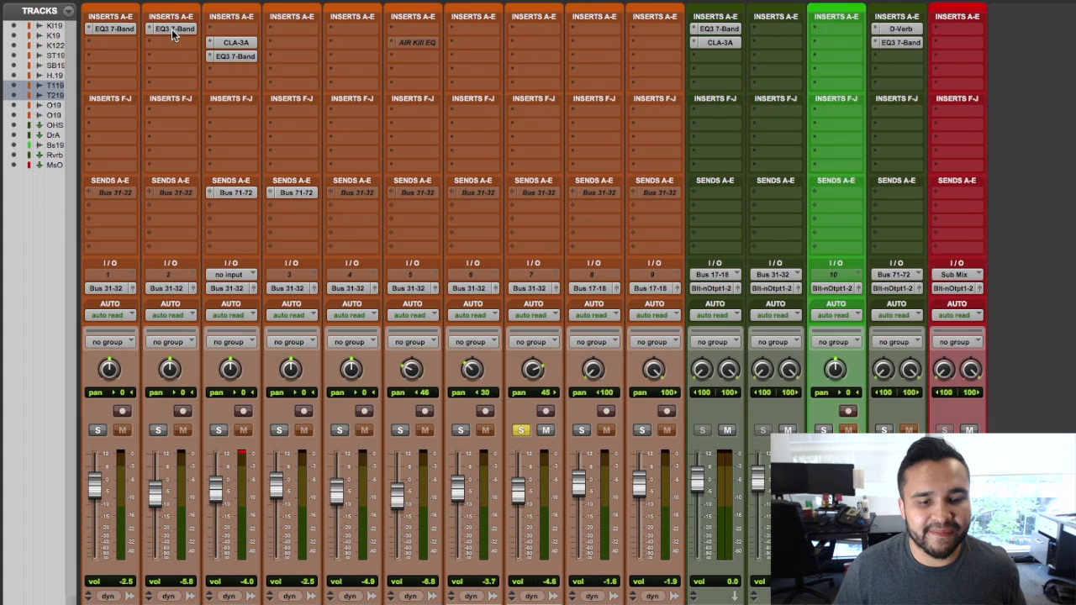
{"action": "left_click", "coordinate": [536, 29]}
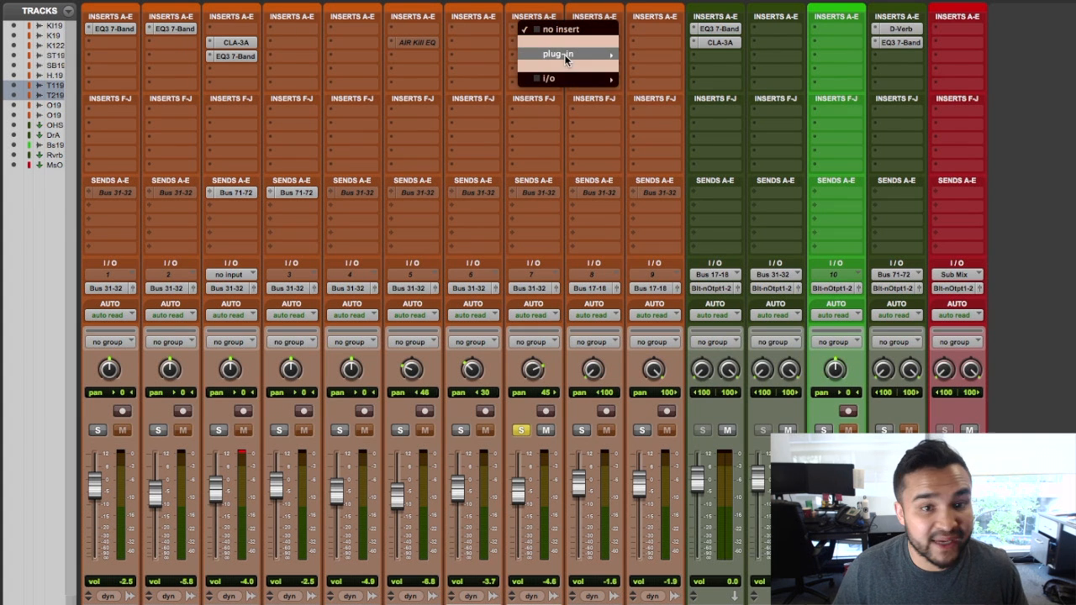
{"action": "mouse_move", "coordinate": [568, 54]}
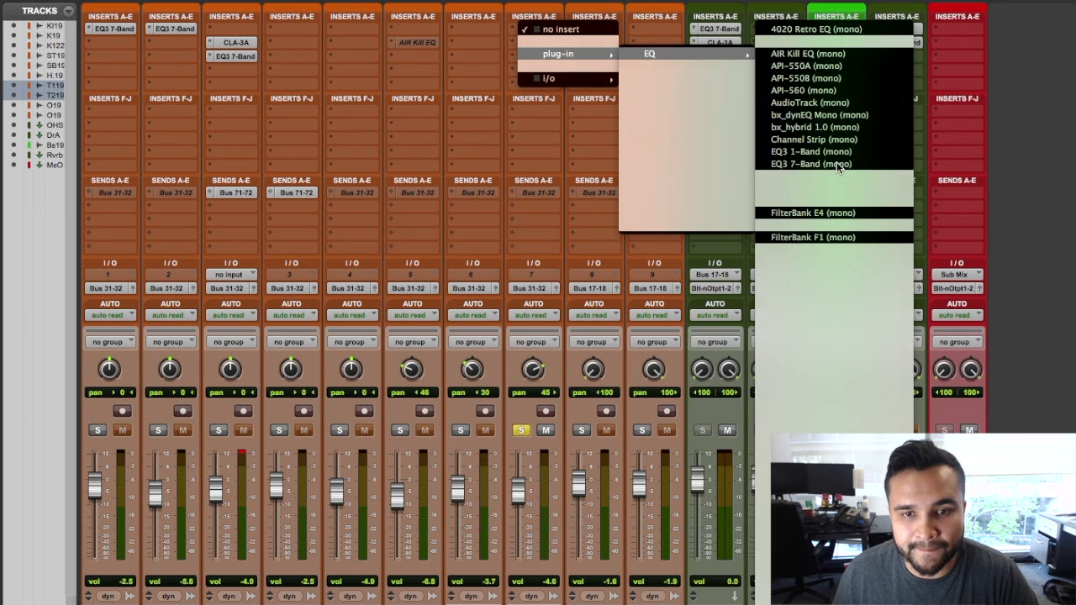
{"action": "left_click", "coordinate": [837, 164]}
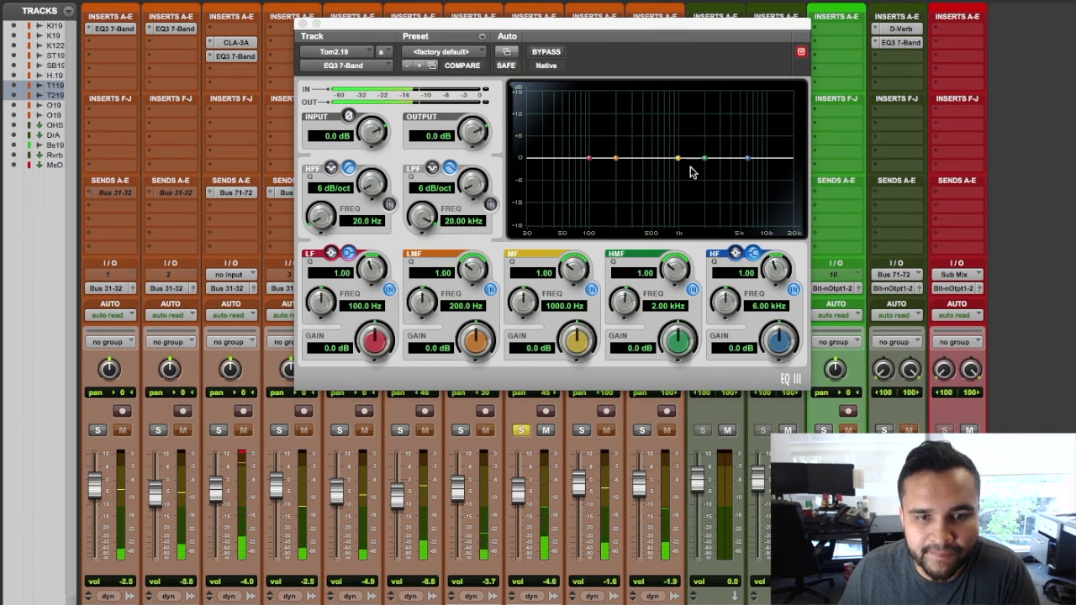
Cut Tom2.19's high-mid EQ band by 7.1 dB at 6.32 kHz with a Q of 2.63.
{"action": "left_click_drag", "start_coordinate": [705, 159], "coordinate": [752, 196]}
{"action": "left_click_drag", "start_coordinate": [680, 265], "coordinate": [680, 238]}
{"action": "mouse_move", "coordinate": [749, 195]}
{"action": "left_mouse_down"}
{"action": "mouse_move", "coordinate": [754, 177]}
{"action": "mouse_move", "coordinate": [750, 192]}
{"action": "left_mouse_up"}
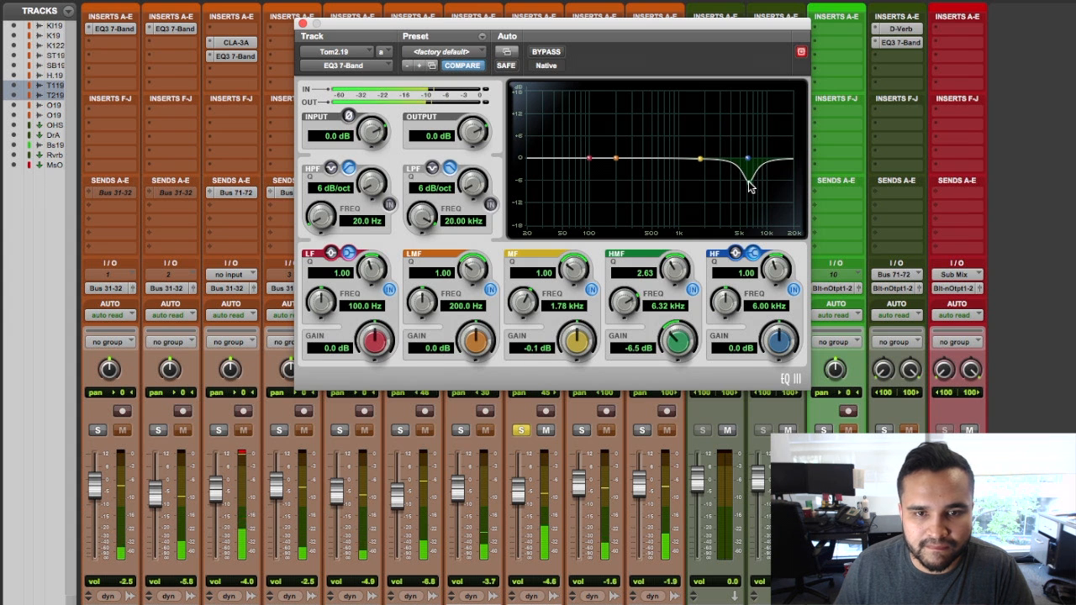
Boost Tom2.19's mid EQ band by 1.5 dB at 1.51 kHz with a Q of 1.72, and close the EQ.
{"action": "left_click_drag", "start_coordinate": [701, 163], "coordinate": [695, 152]}
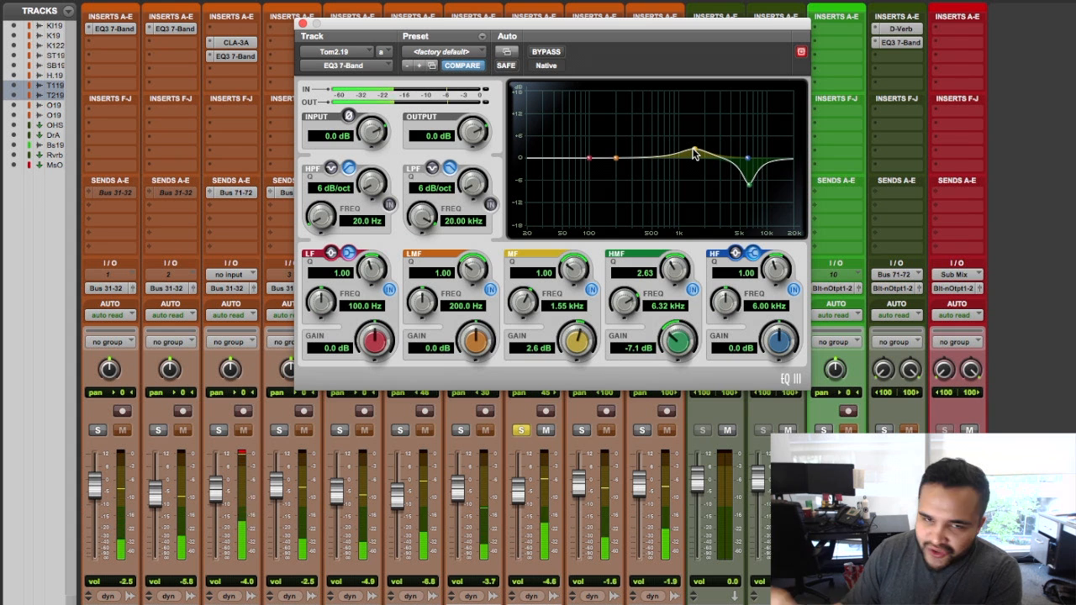
{"action": "left_click_drag", "start_coordinate": [694, 153], "coordinate": [694, 157]}
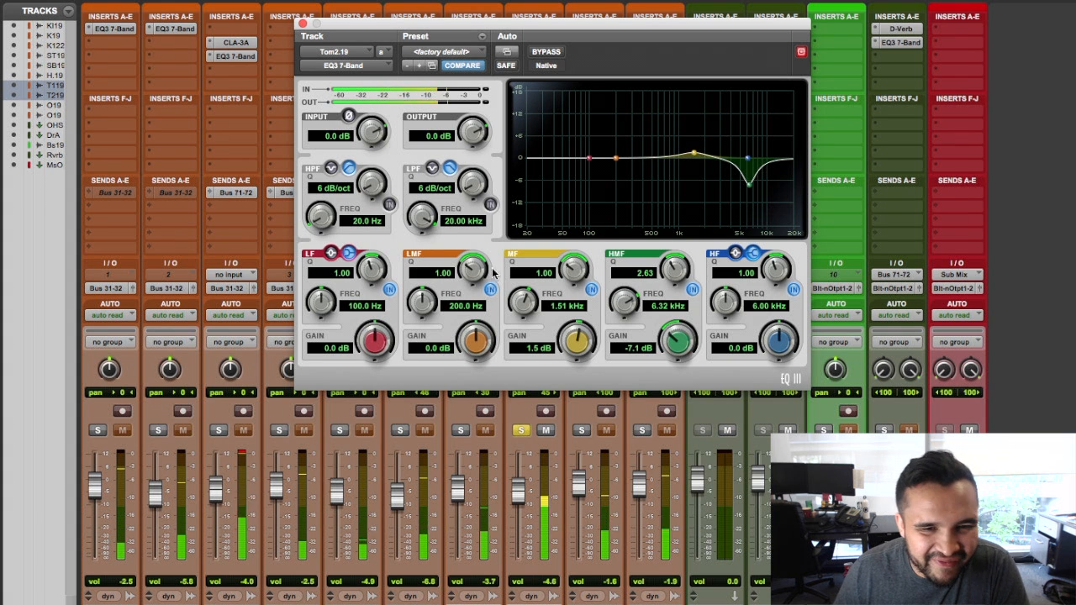
{"action": "left_click_drag", "start_coordinate": [574, 280], "coordinate": [576, 256]}
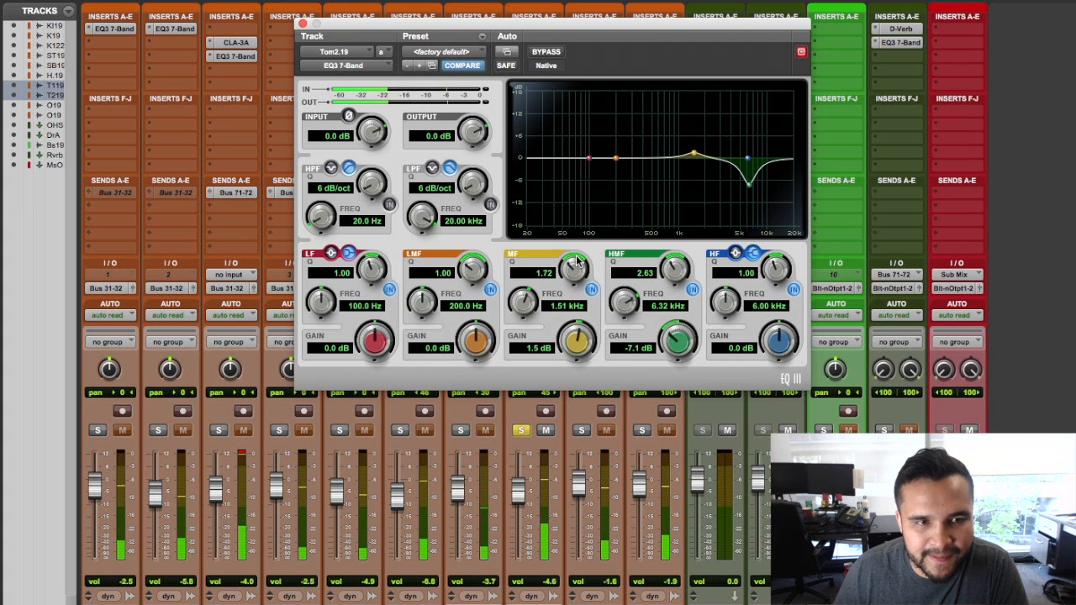
{"action": "left_click", "coordinate": [303, 24]}
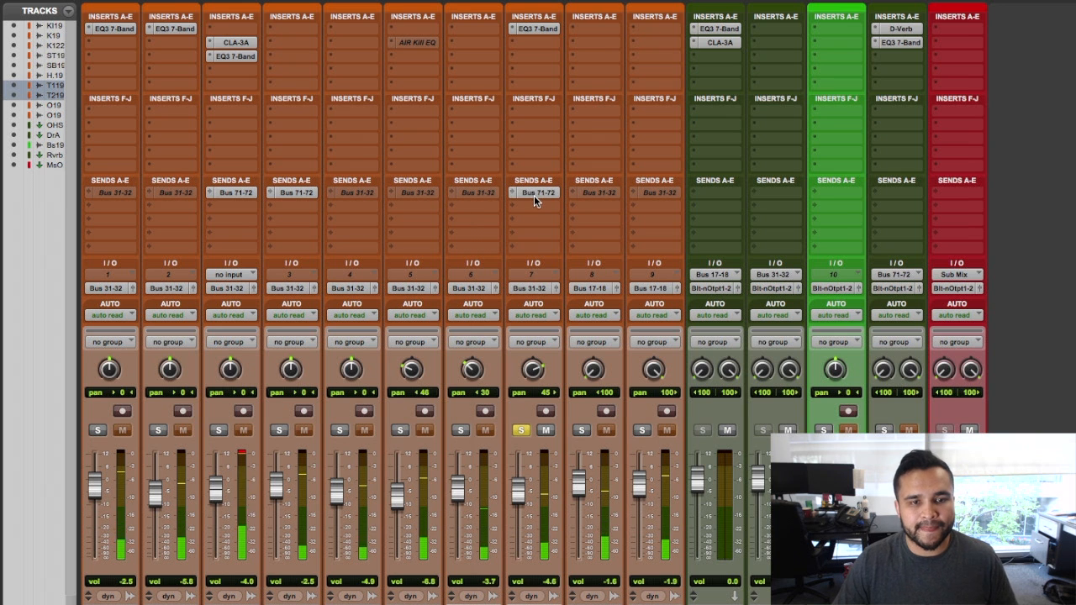
Set Tom2.19's Bus 71-72 send level to -8.3, and mute KckOtdp122's Bus 71-72 send and bypass its CLA-3A.
{"action": "left_click", "coordinate": [534, 195]}
{"action": "mouse_move", "coordinate": [420, 444]}
{"action": "left_mouse_down"}
{"action": "mouse_move", "coordinate": [422, 404]}
{"action": "mouse_move", "coordinate": [414, 429]}
{"action": "left_mouse_up"}
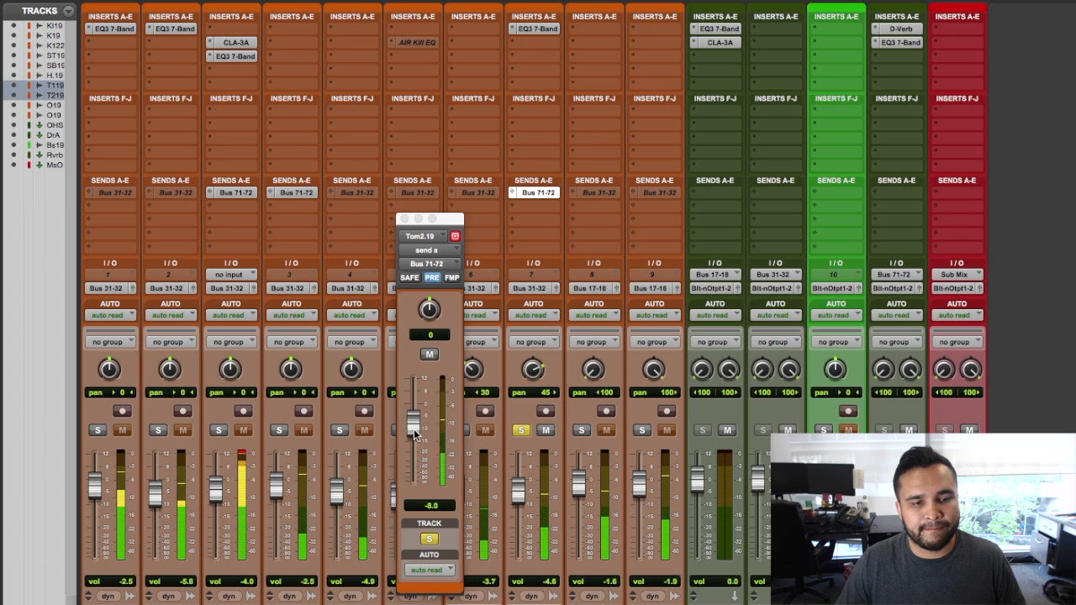
{"action": "left_click", "coordinate": [234, 192]}
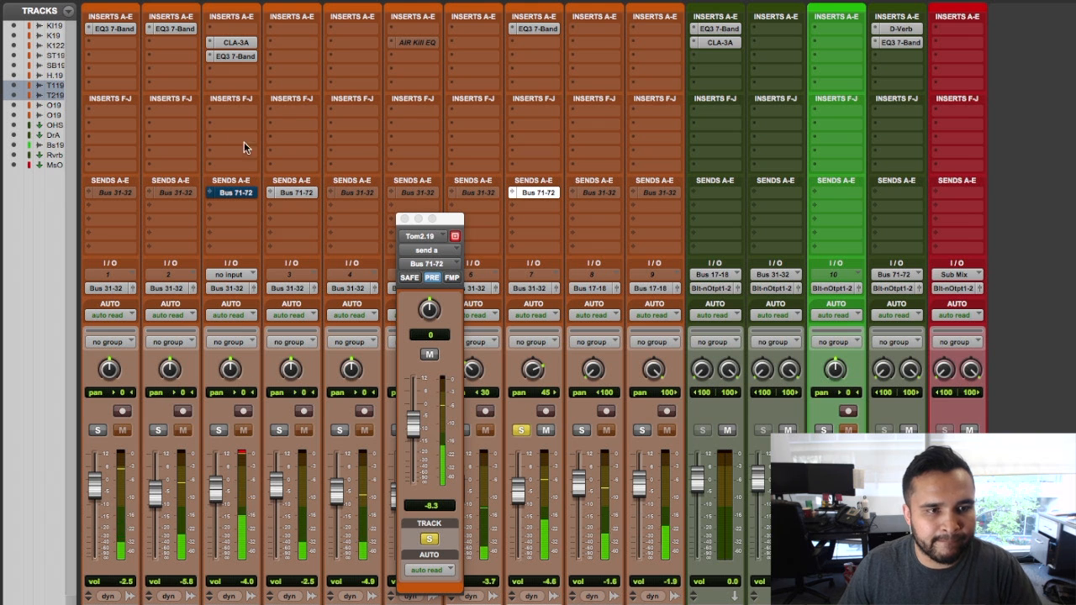
{"action": "left_click", "coordinate": [235, 42]}
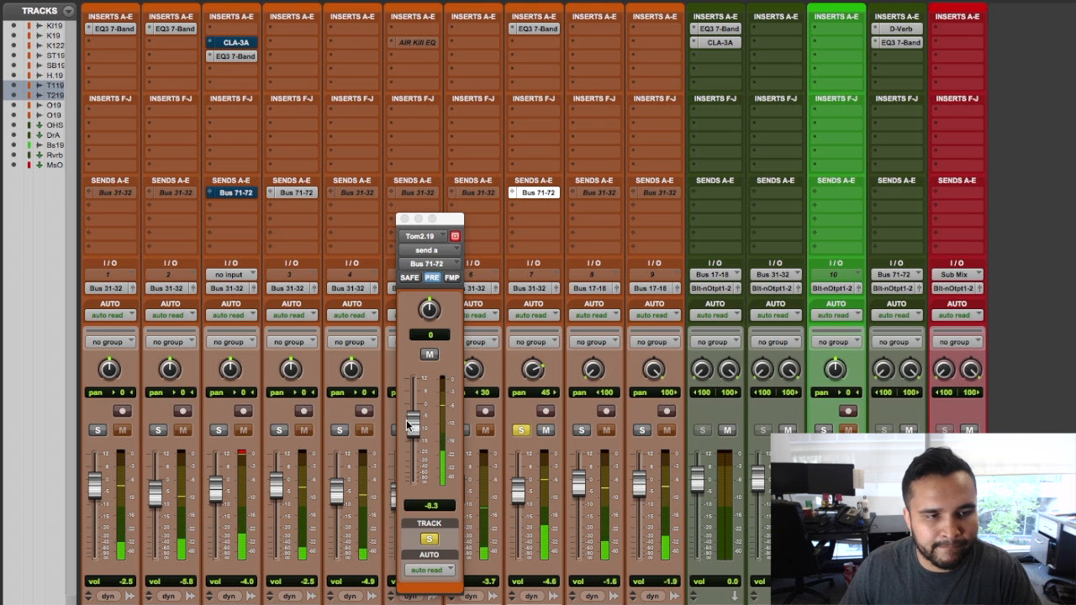
{"action": "left_click_drag", "start_coordinate": [408, 419], "coordinate": [419, 432]}
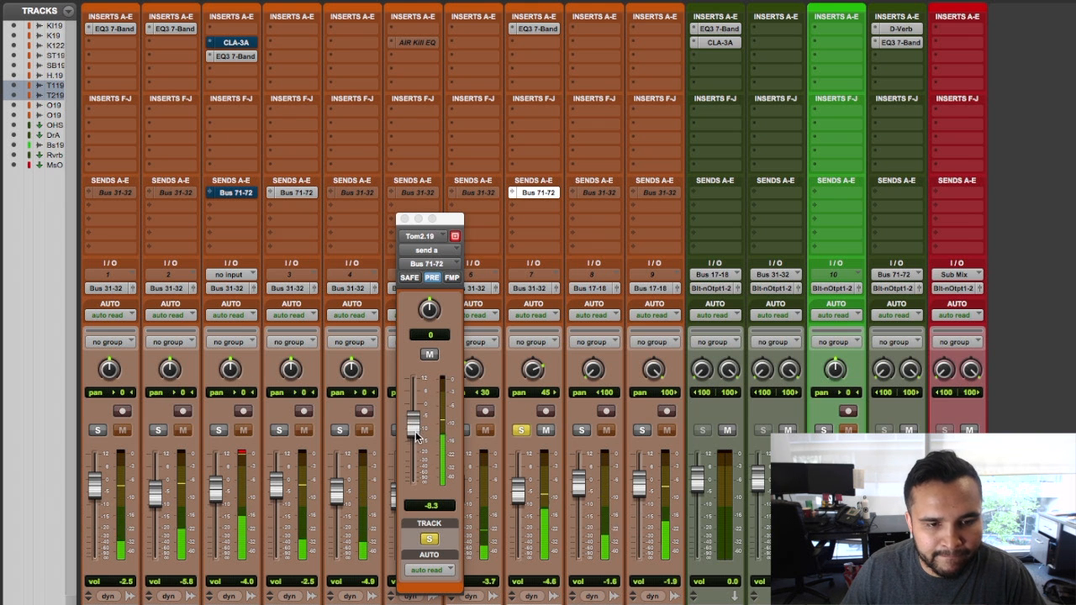
Copy Tom2.19's Bus 71-72 send to Tom1.19, solo Tom1.19, and set the volumes to -0.3 on Tom1.19 and -5.2 on Tom2.19.
{"action": "left_click", "coordinate": [405, 219]}
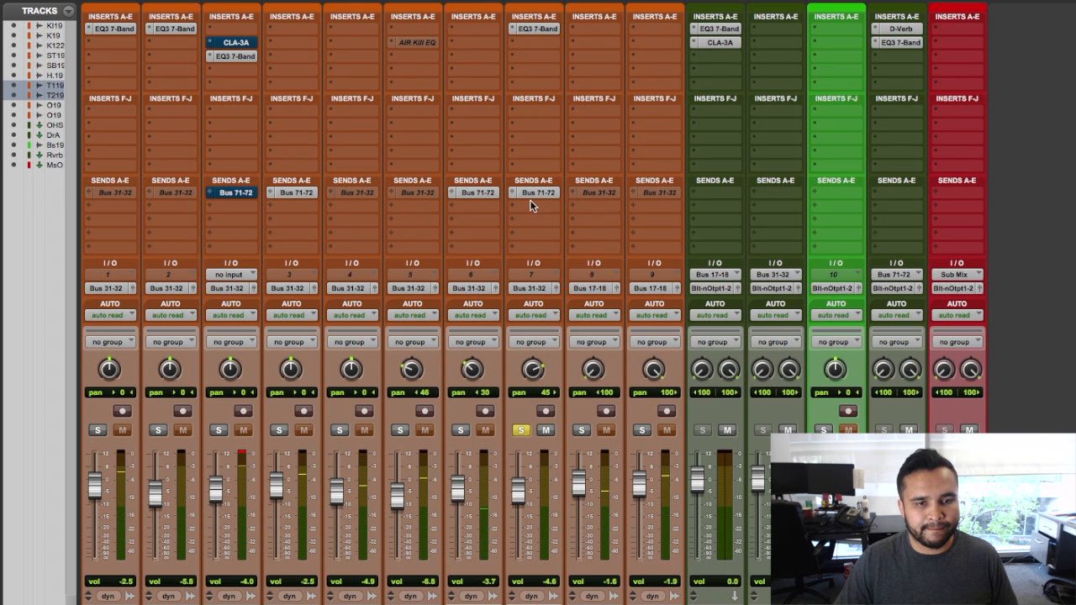
{"action": "key", "text": "space"}
{"action": "left_click", "coordinate": [461, 431]}
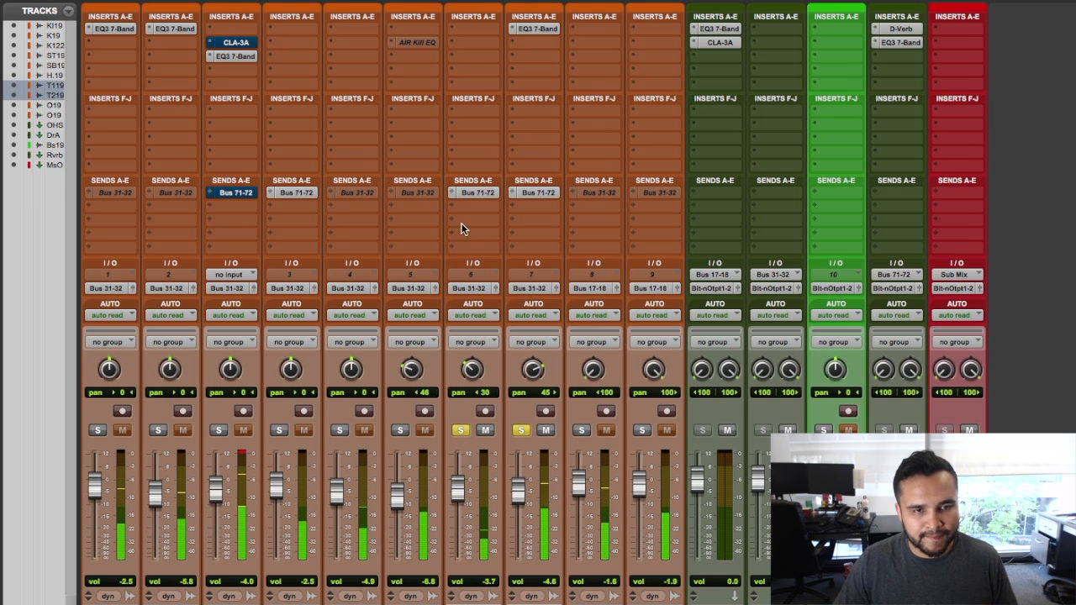
{"action": "left_click_drag", "start_coordinate": [458, 488], "coordinate": [457, 479]}
{"action": "left_click_drag", "start_coordinate": [520, 492], "coordinate": [520, 495]}
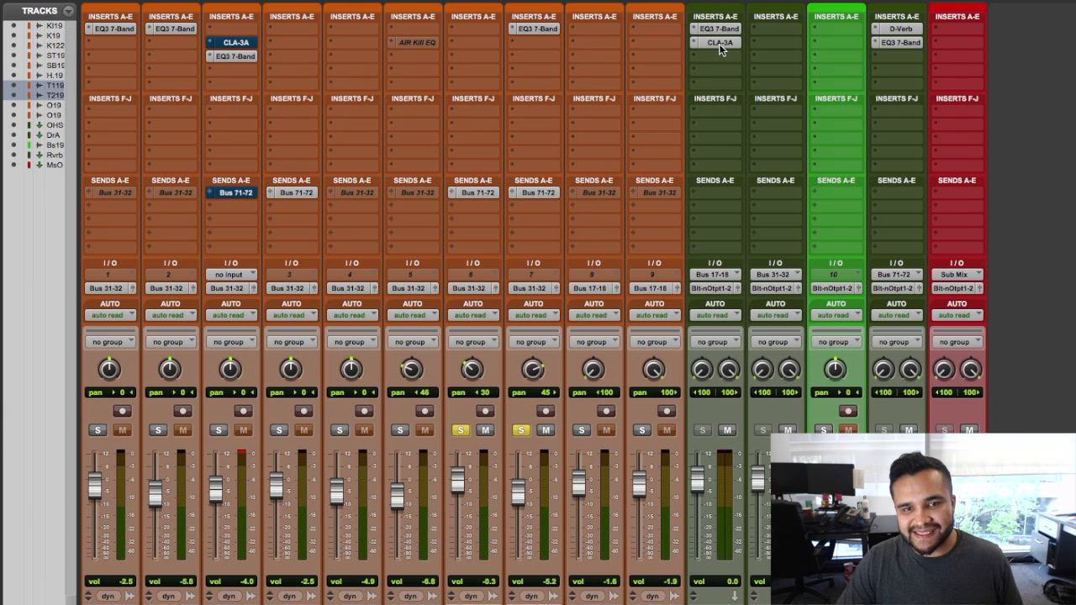
{"action": "left_click_drag", "start_coordinate": [548, 47], "coordinate": [540, 46]}
{"action": "key", "text": "Return"}
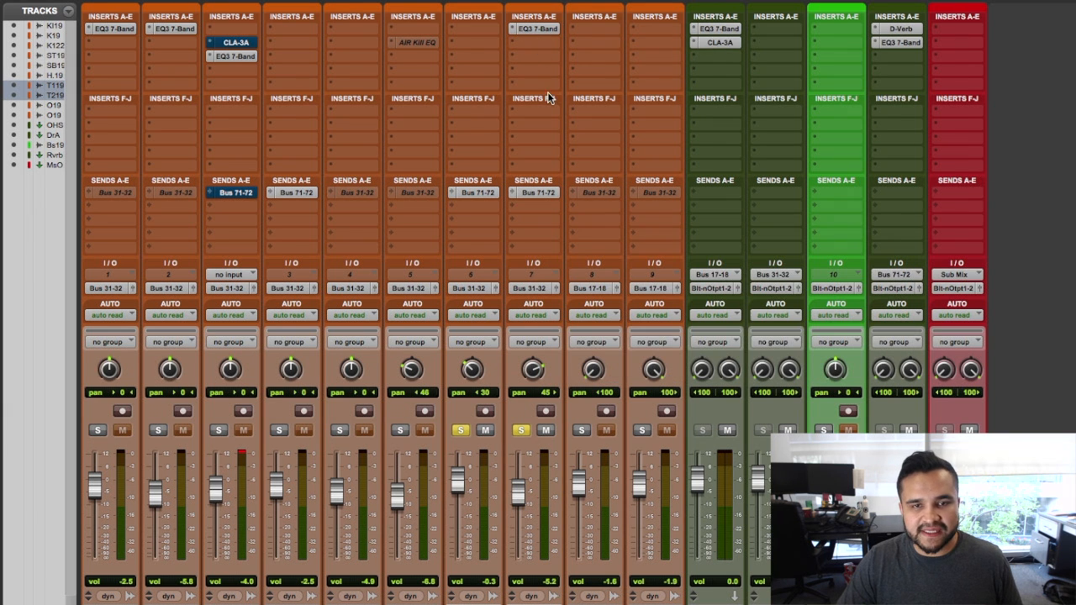
Copy KckOtdp122's CLA-3A to Tom1.19 and Tom2.19, and on Tom2.19 turn its analog modeling off and take it out of bypass.
{"action": "left_click_drag", "start_coordinate": [226, 48], "coordinate": [540, 43]}
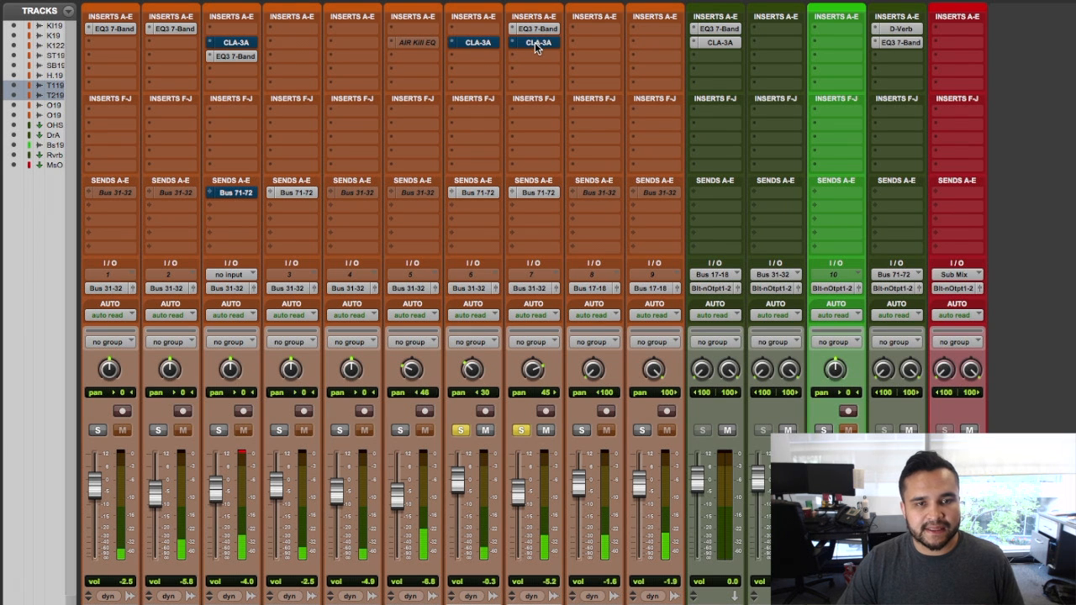
{"action": "left_click", "coordinate": [534, 42]}
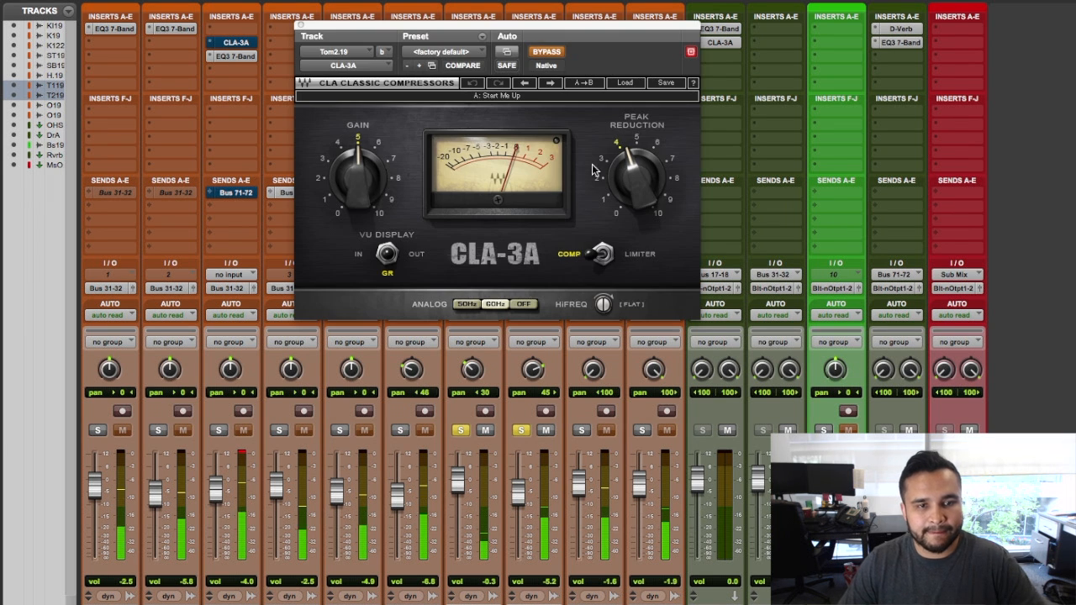
{"action": "left_click", "coordinate": [522, 306]}
{"action": "left_click_drag", "start_coordinate": [359, 141], "coordinate": [359, 144]}
{"action": "left_click", "coordinate": [540, 53]}
Set Tom2.19's CLA-3A to a peak reduction of about 5 and a gain of 4.55, compare it with bypass, and close it.
{"action": "left_click_drag", "start_coordinate": [635, 158], "coordinate": [634, 149]}
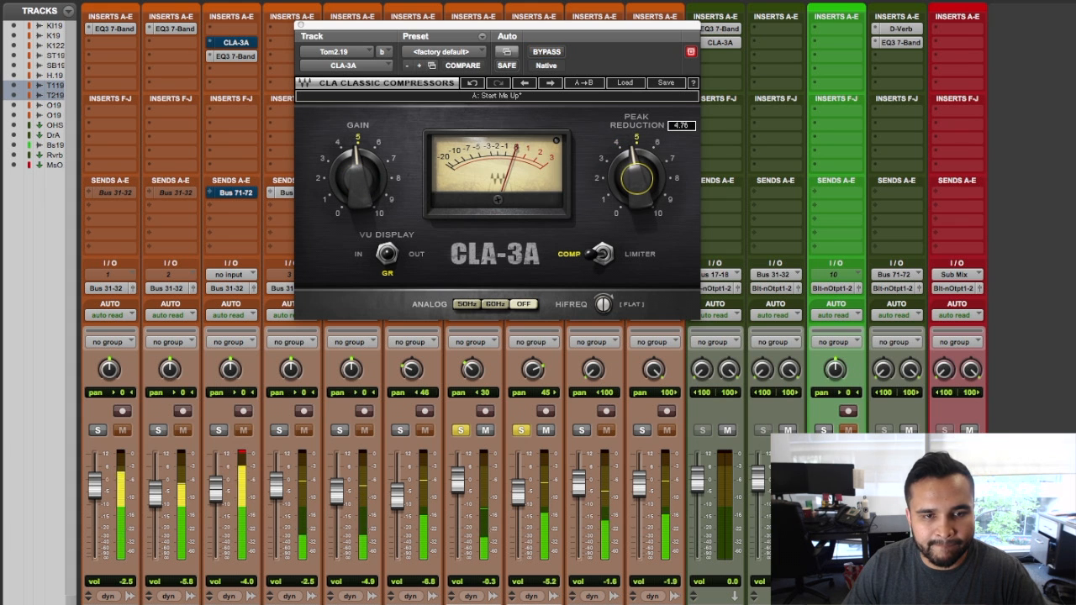
{"action": "left_click_drag", "start_coordinate": [358, 168], "coordinate": [361, 168]}
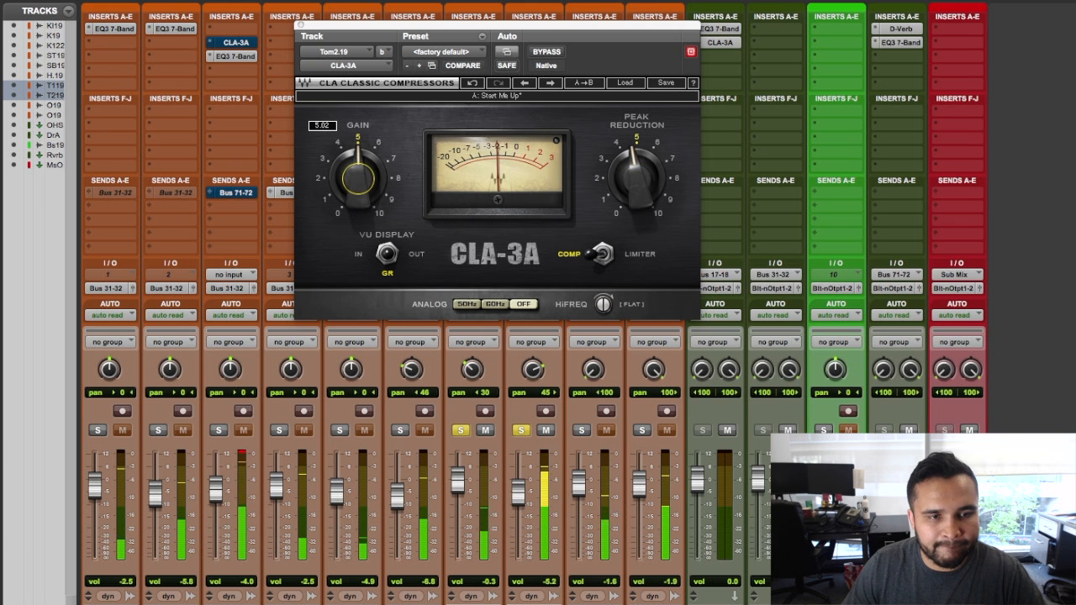
{"action": "left_click_drag", "start_coordinate": [625, 171], "coordinate": [626, 168]}
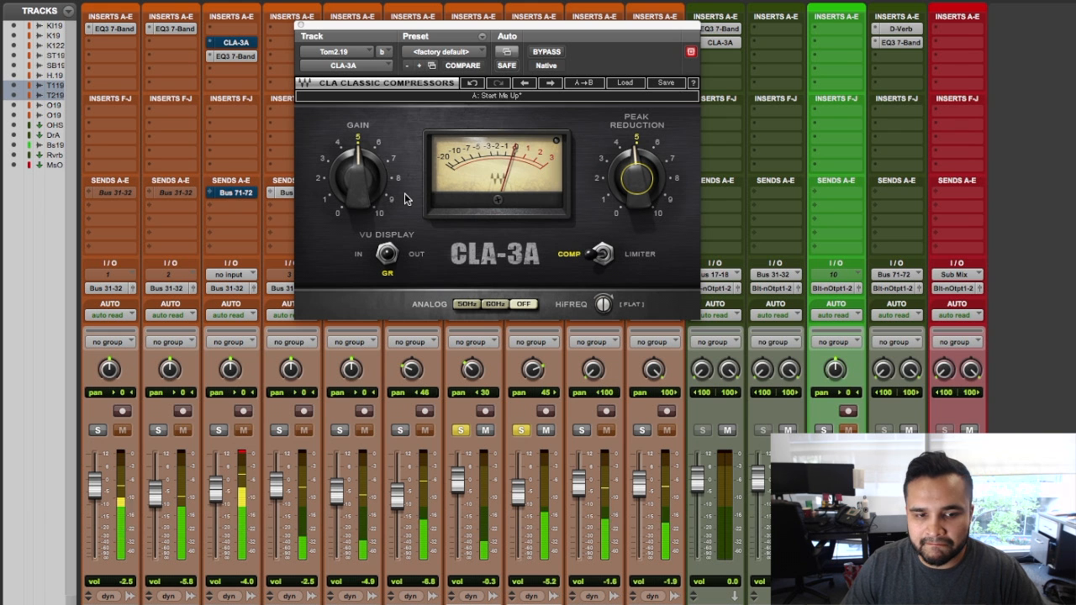
{"action": "left_click_drag", "start_coordinate": [361, 177], "coordinate": [362, 195]}
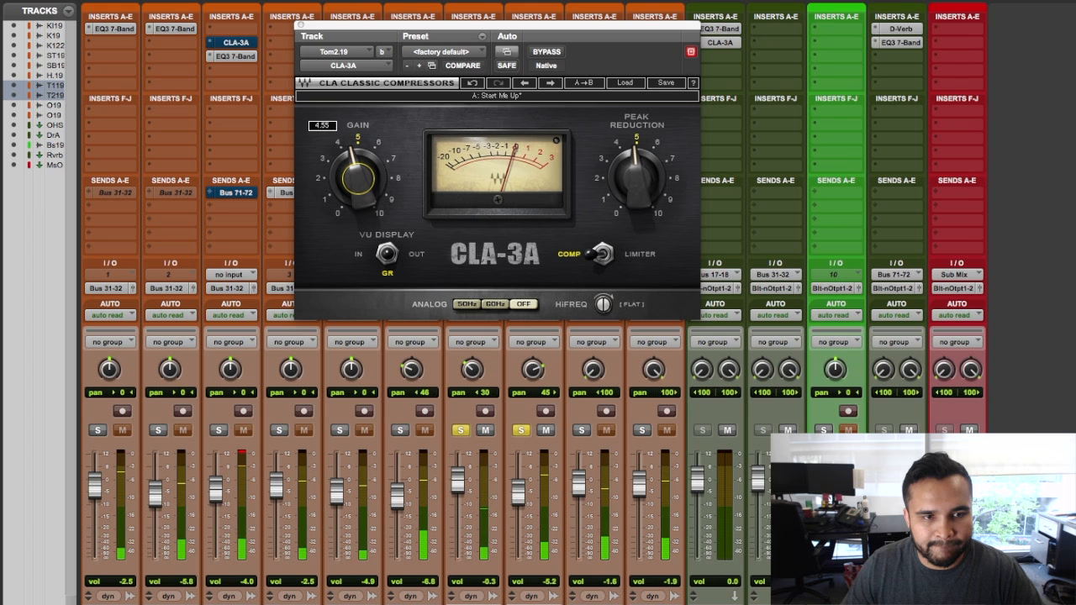
{"action": "left_click", "coordinate": [545, 52]}
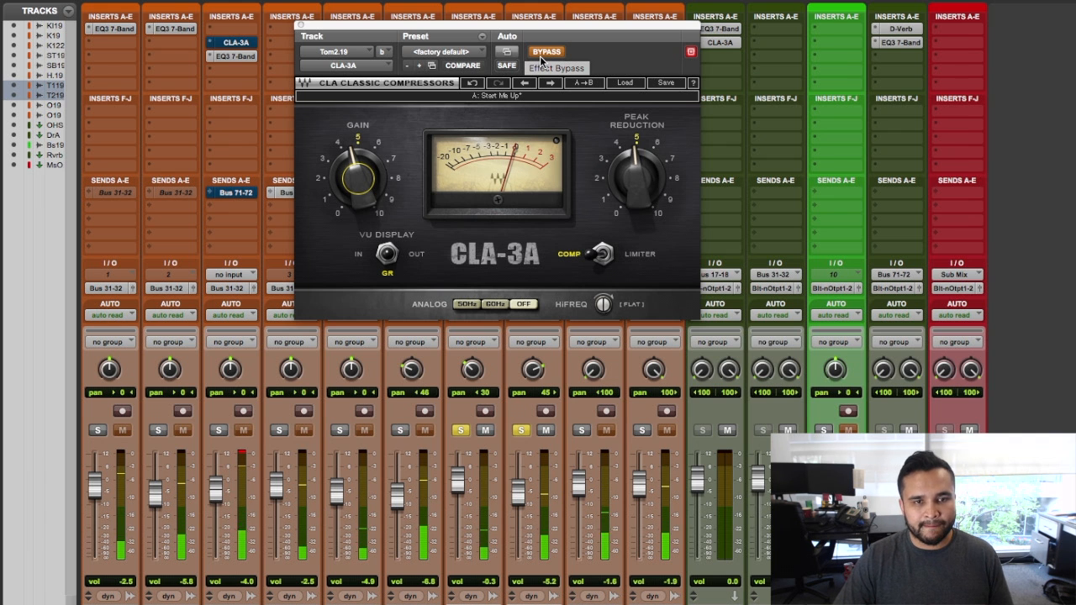
{"action": "left_click", "coordinate": [541, 55]}
{"action": "left_click", "coordinate": [301, 25]}
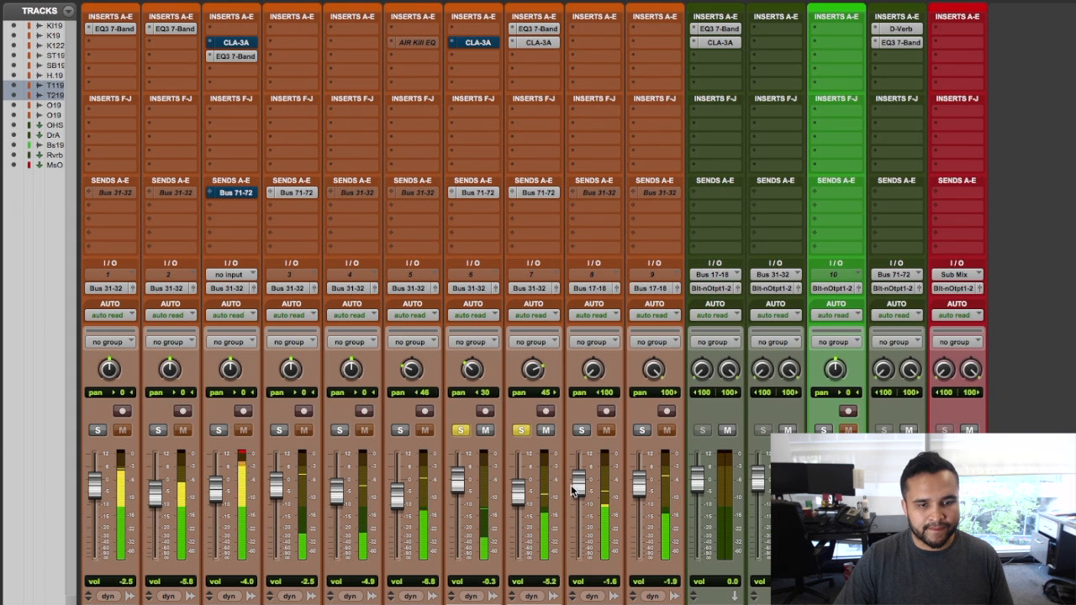
Unsolo Tom1.19 and Tom2.19, and lower Tom1.19's volume to -1.0.
{"action": "left_click", "coordinate": [461, 430]}
{"action": "left_click", "coordinate": [521, 430]}
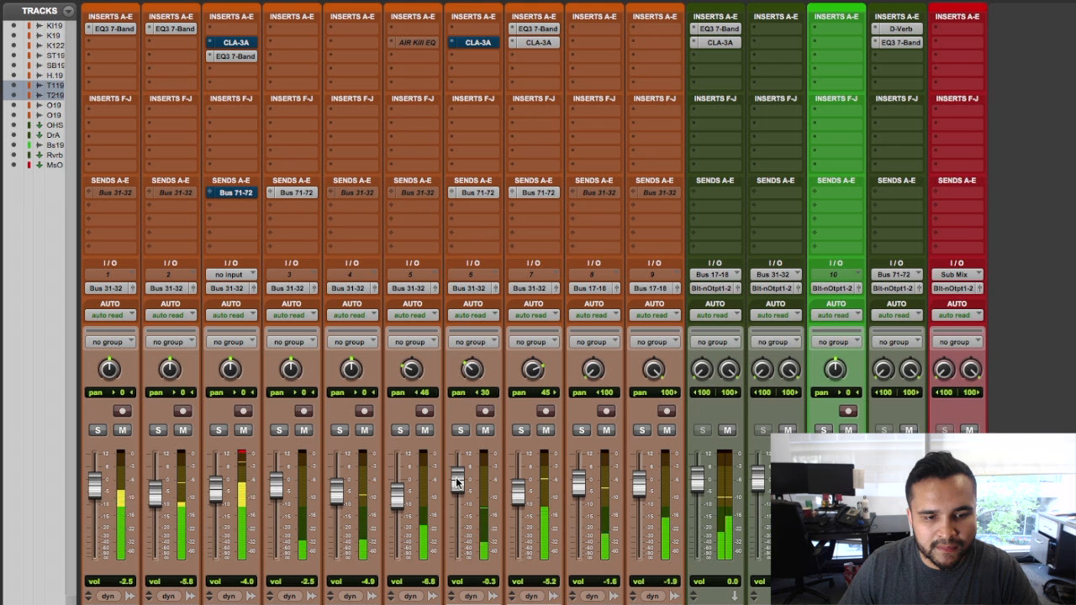
{"action": "left_click_drag", "start_coordinate": [458, 482], "coordinate": [458, 491]}
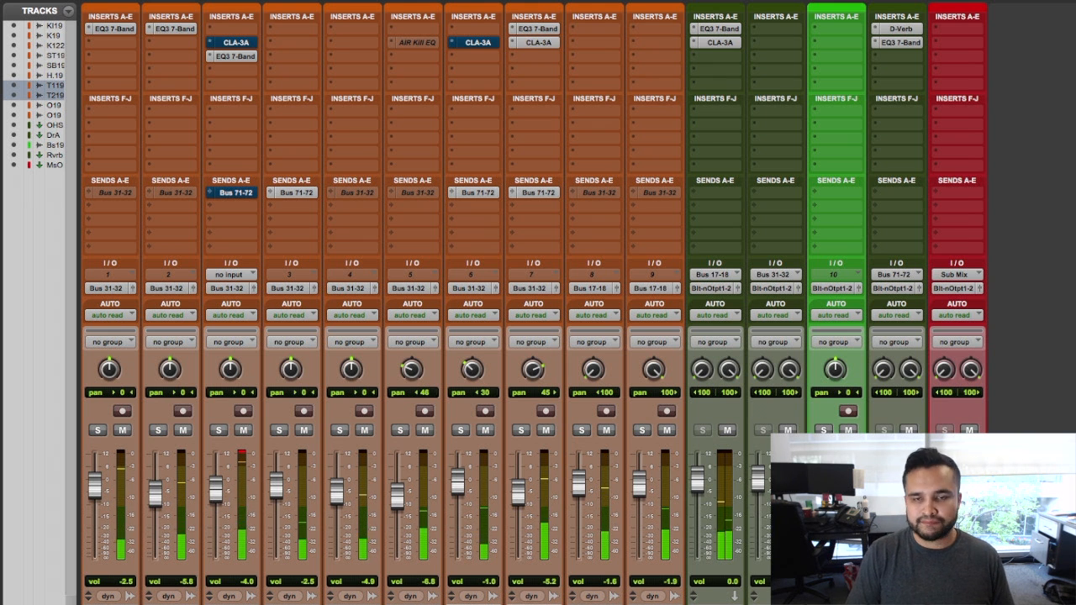
Extend the tom selection's start back to 59|1|000 in the Edit window, and stop playback.
{"action": "key", "text": "super+equal"}
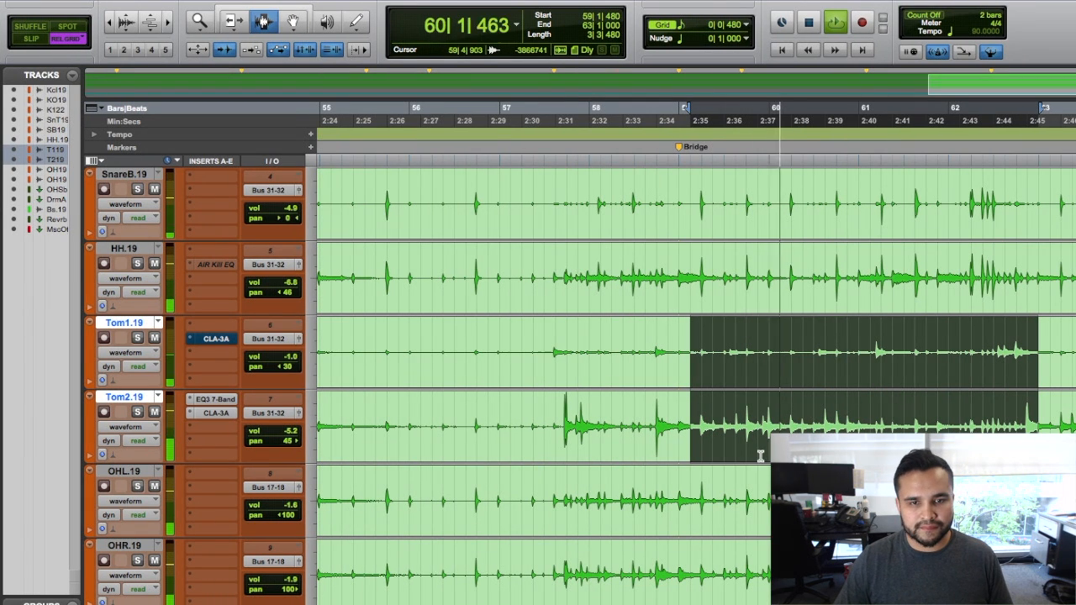
{"action": "left_click", "coordinate": [681, 429], "text": "shift"}
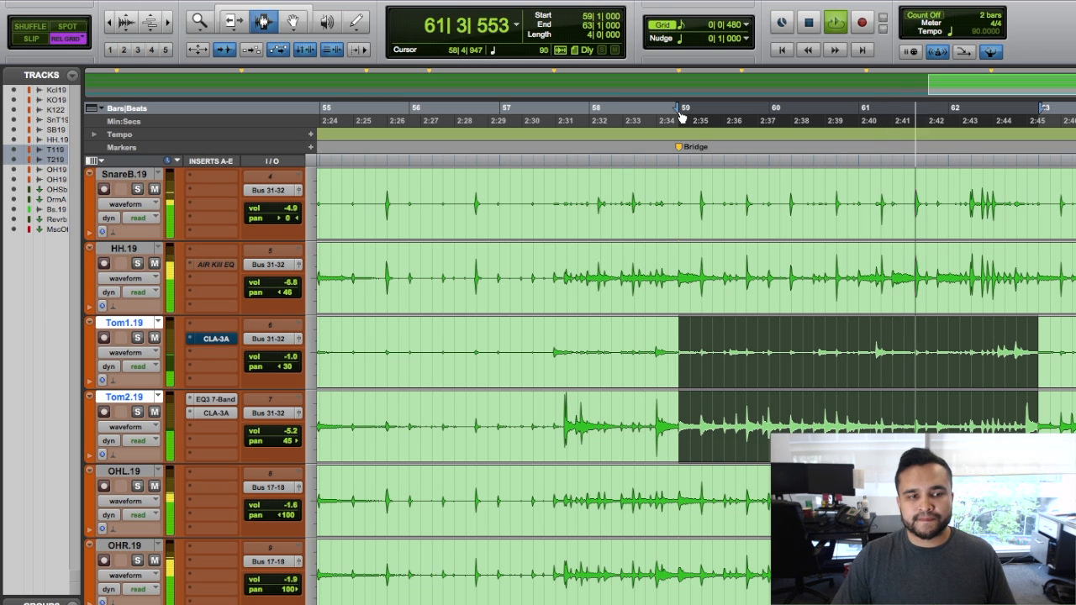
{"action": "key", "text": "space"}
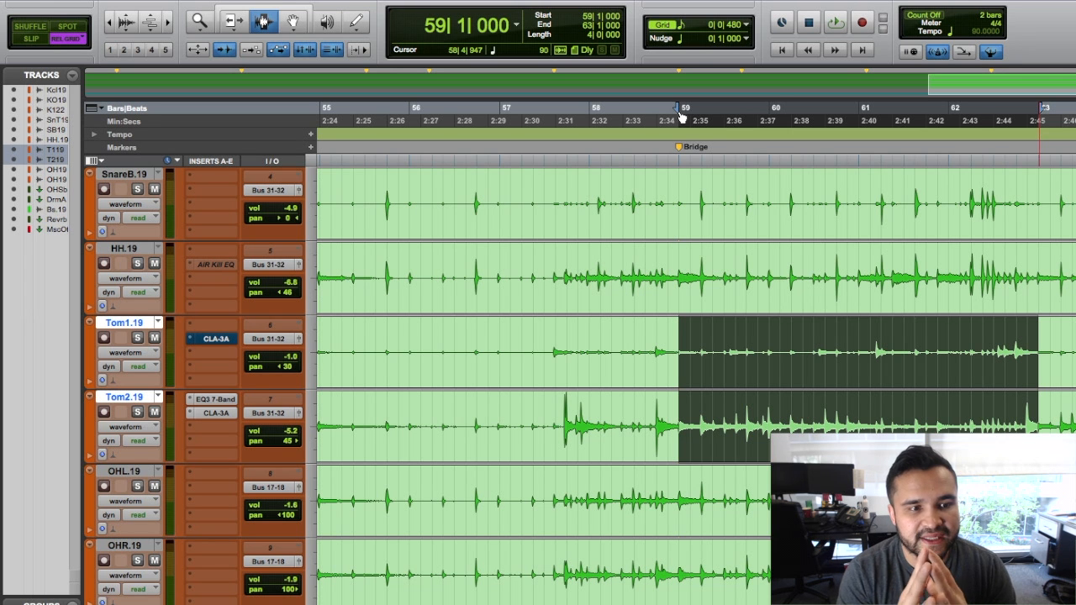
Return to the Mix window, select the DrmA track, and lower its volume slightly.
{"action": "key", "text": "super+equal"}
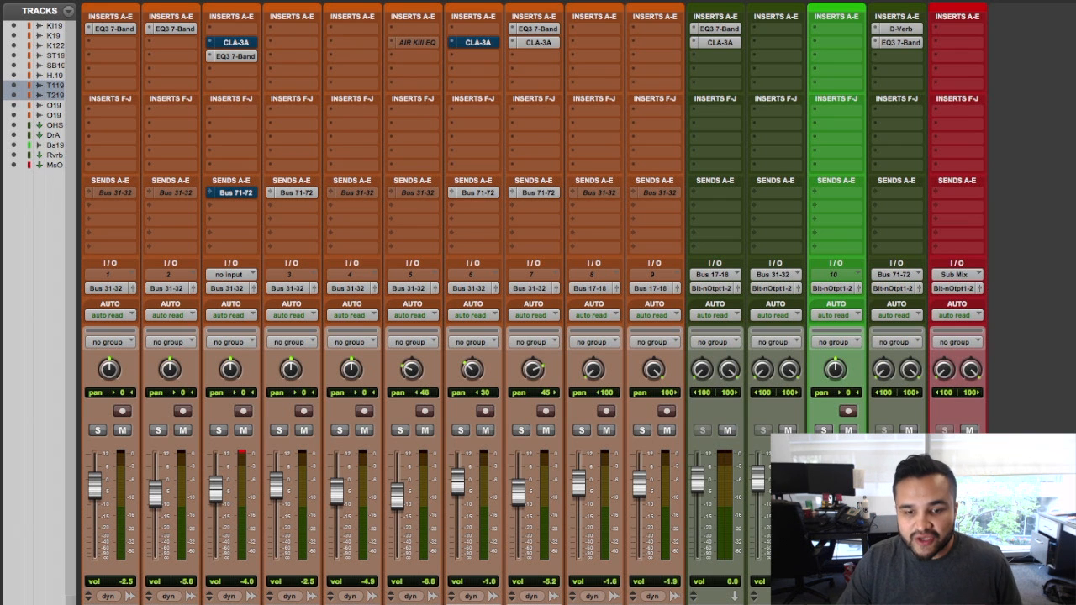
{"action": "left_click", "coordinate": [53, 135]}
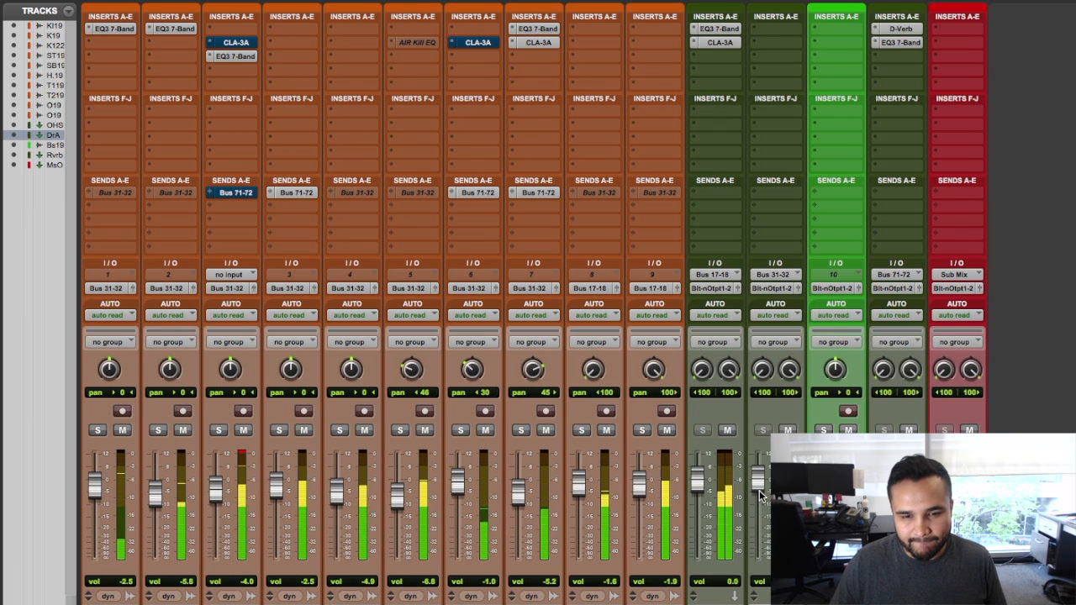
{"action": "left_click_drag", "start_coordinate": [759, 489], "coordinate": [759, 497]}
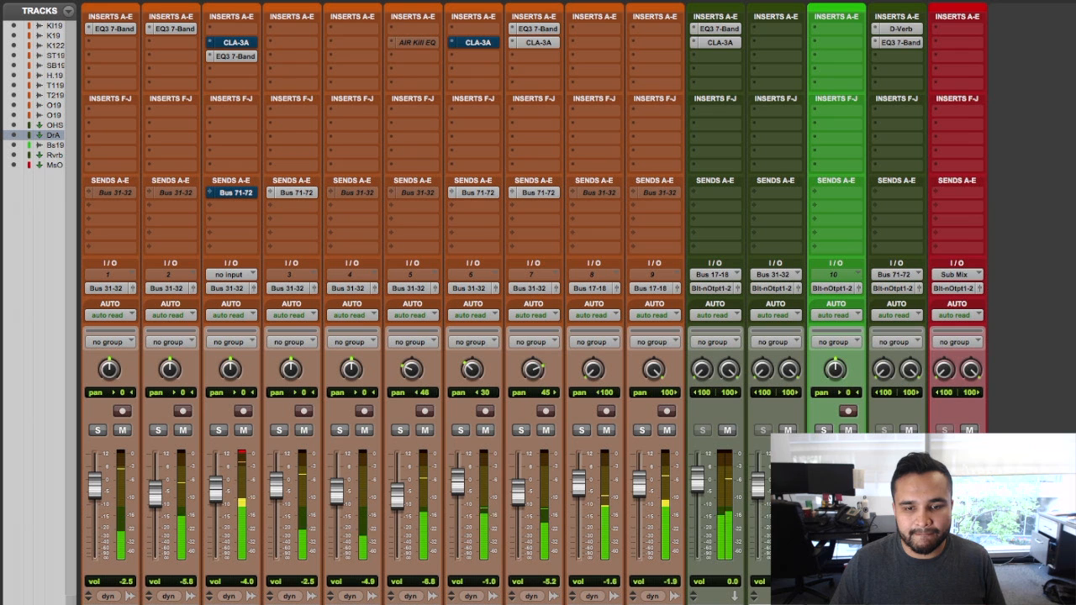